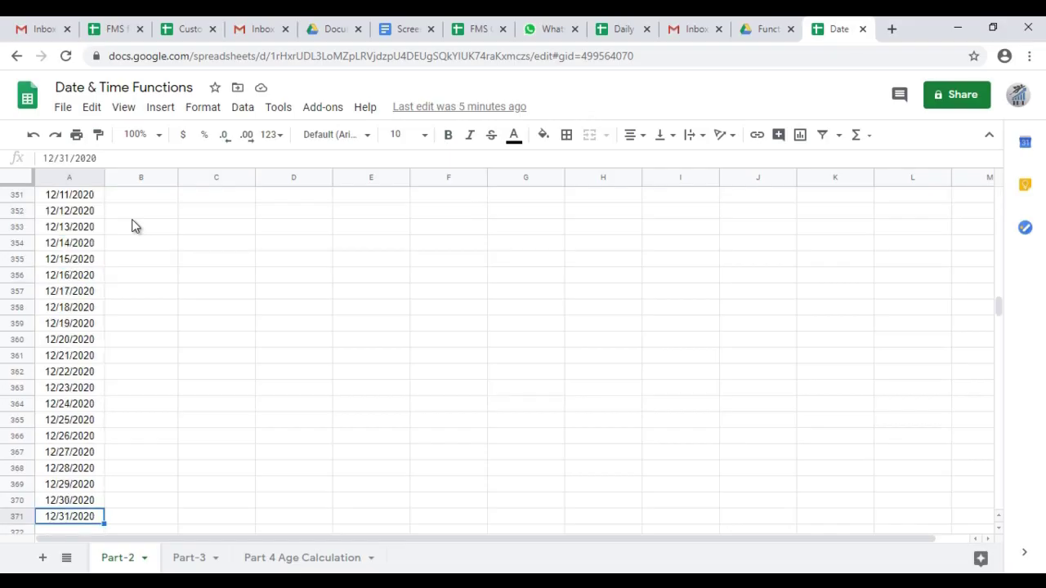
Check the extent of the date list in column A and settle on empty cell A3
key("ctrl+Home")
key("Down")
key("Down")
key("Down")
key("Down")
key("Down")
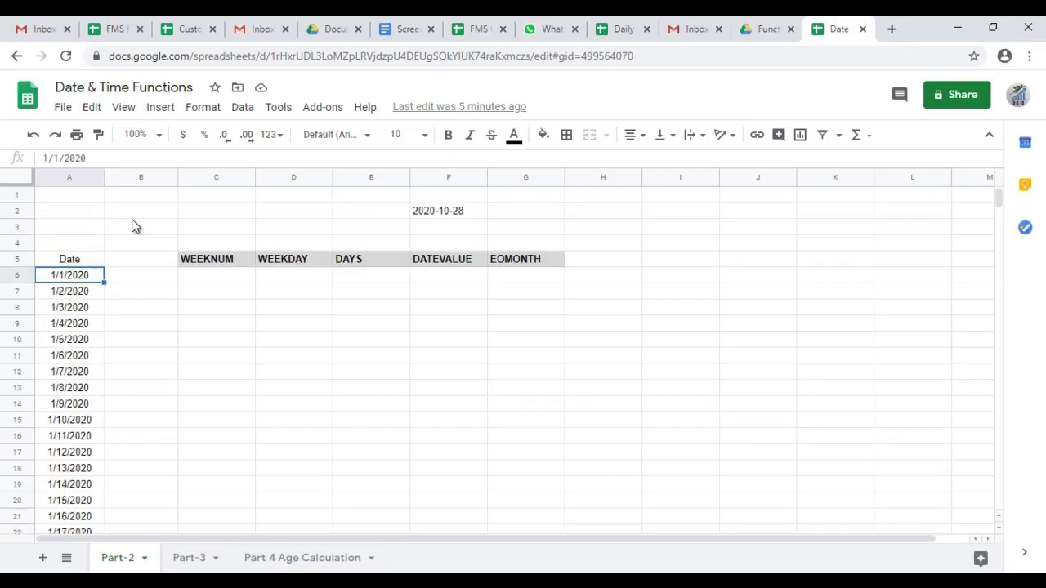
key("ctrl+Down")
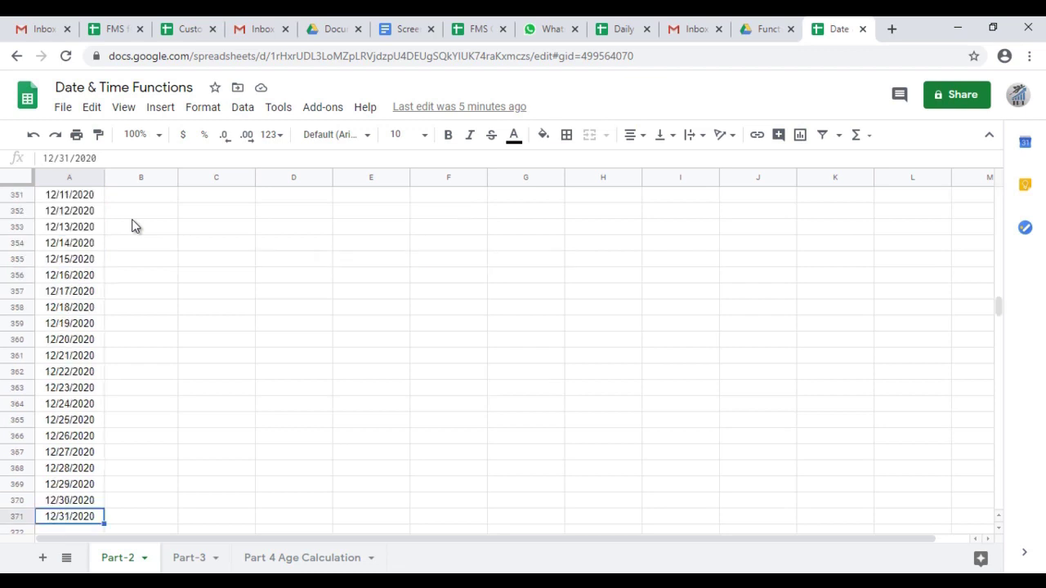
key("ctrl+Up")
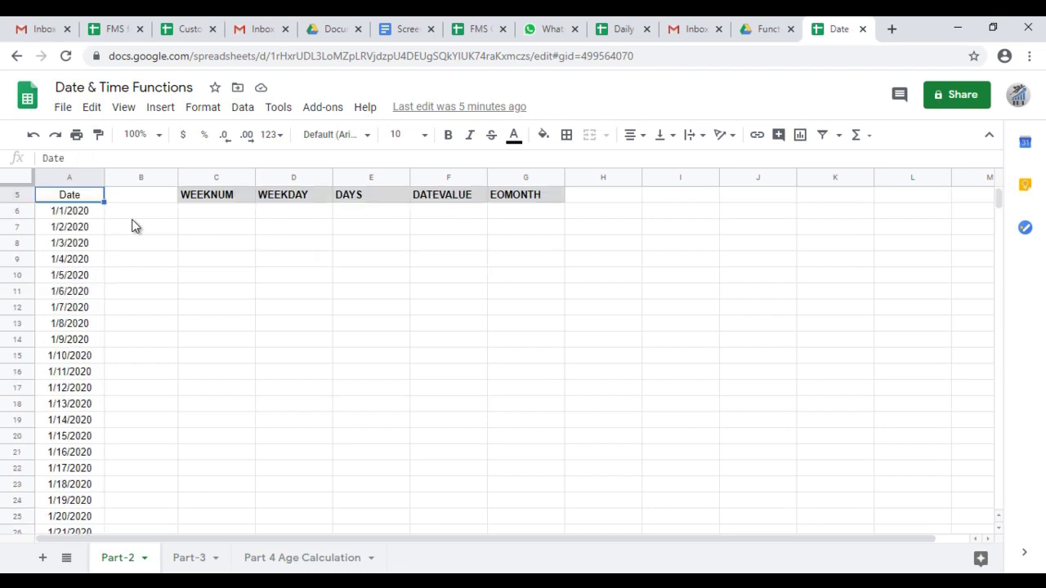
key("Up")
key("Up")
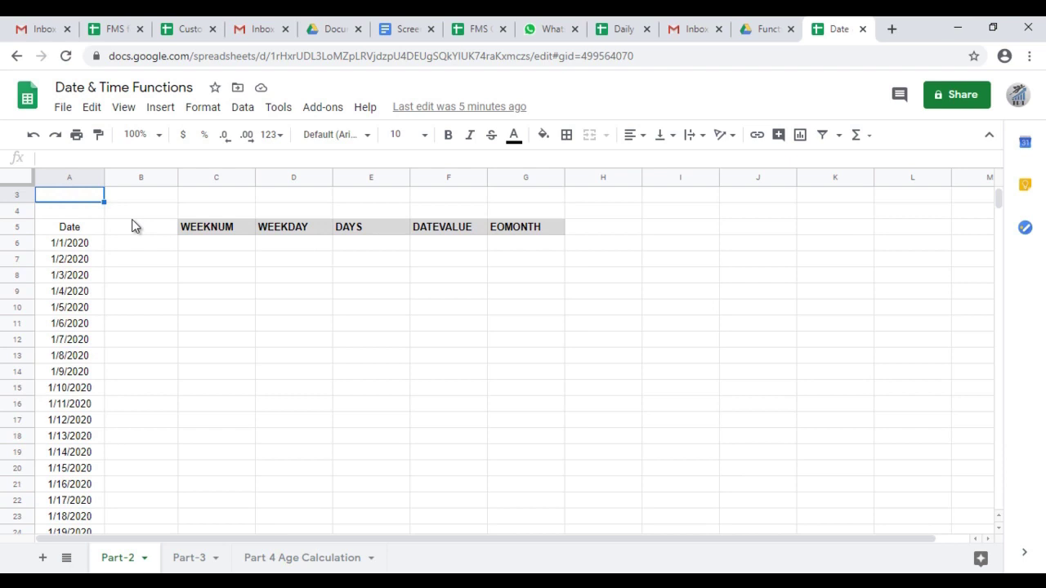
key("Up")
key("Up")
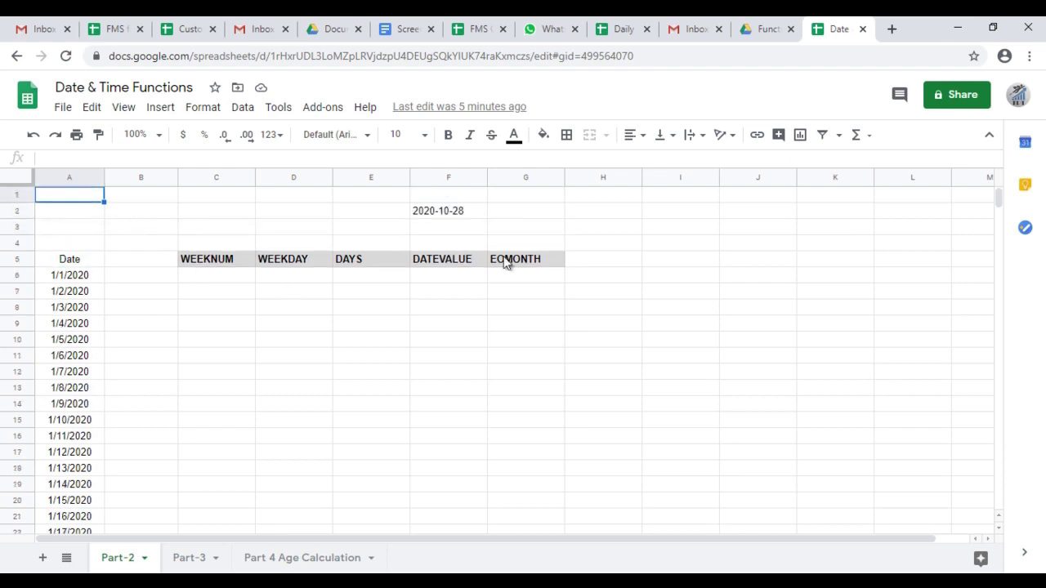
key("Down")
key("Down")
key("Down")
key("Up")
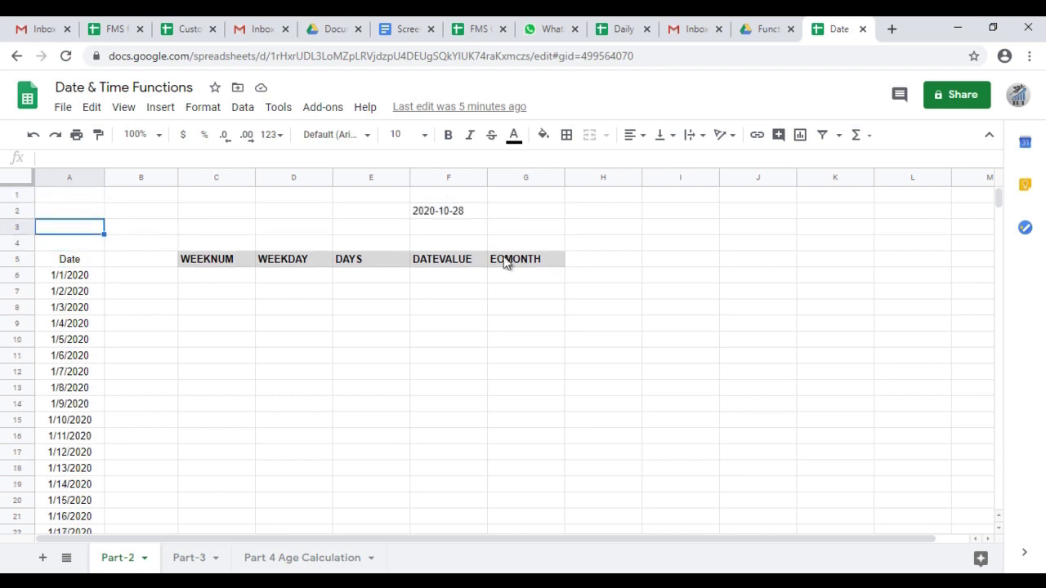
Type the date-format note M/D/YYYY into A3, then select C6 under WEEKNUM
type("M/D/")
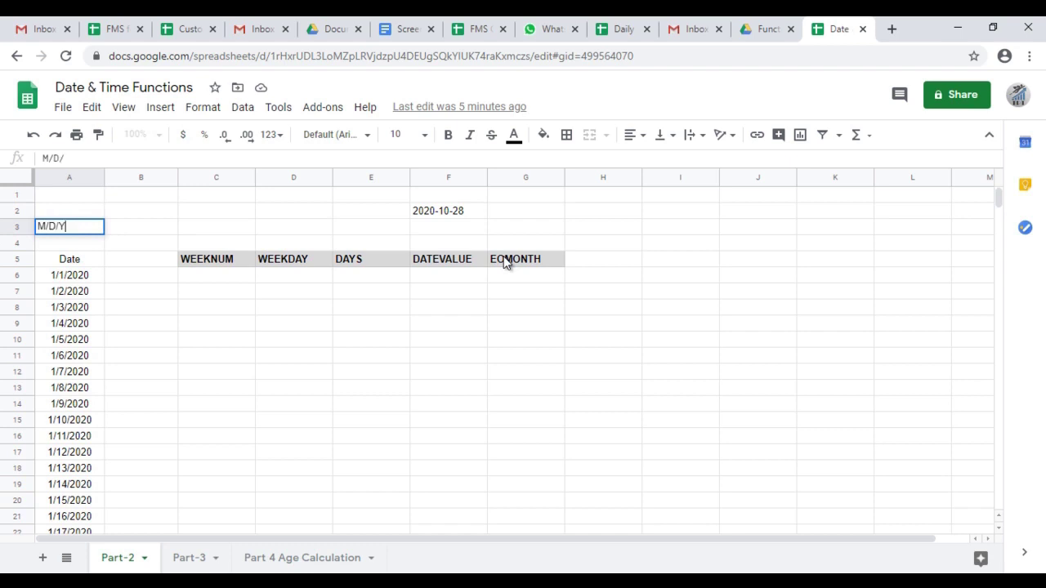
type("YYY")
key("Return")
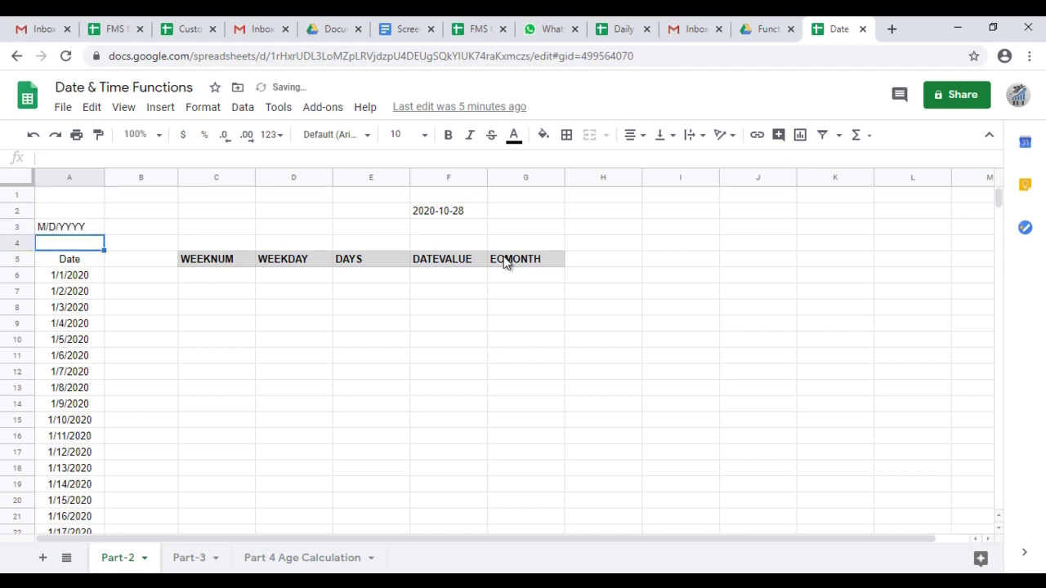
key("Up")
left_click_drag(151, 227, 633, 227)
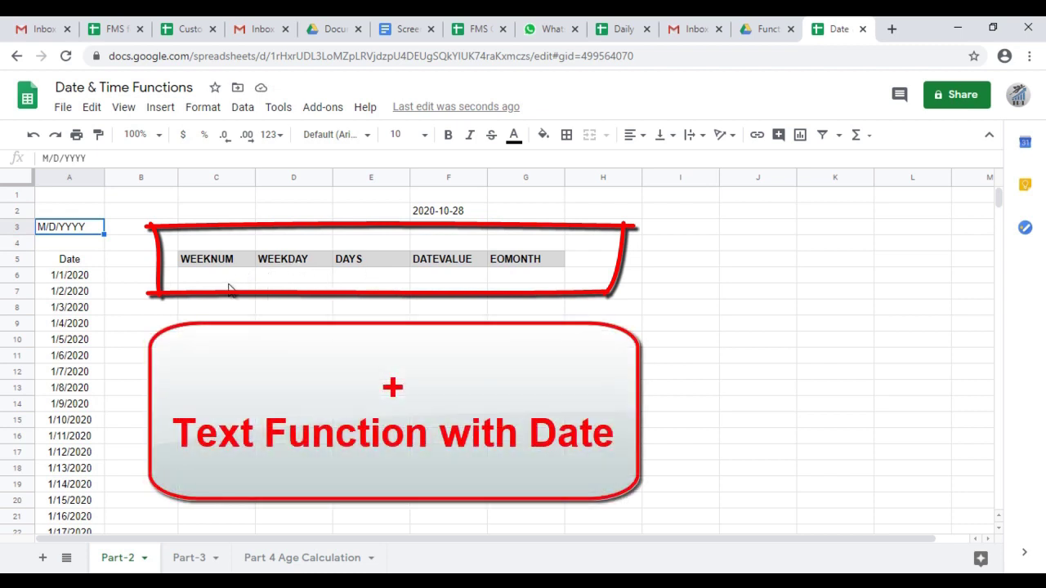
left_click(228, 278)
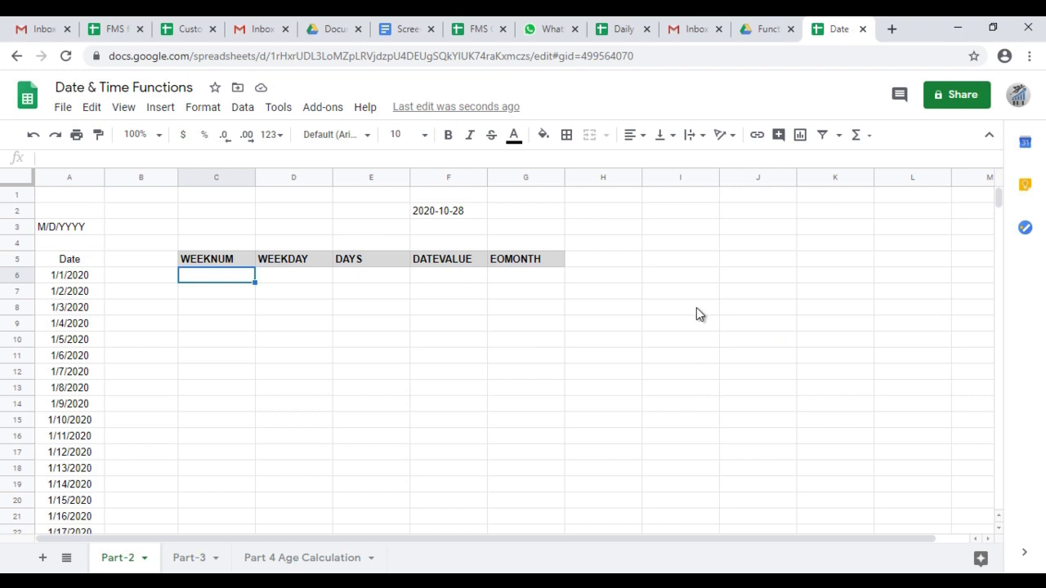
Enter =WEEKNUM(A6,1) in cell C6
type("=")
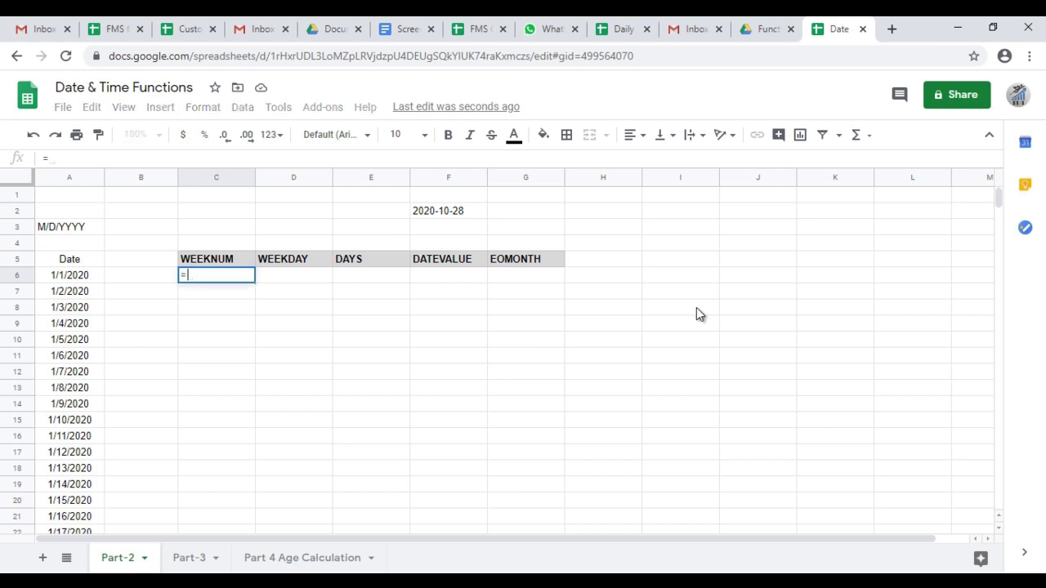
type("weeknum")
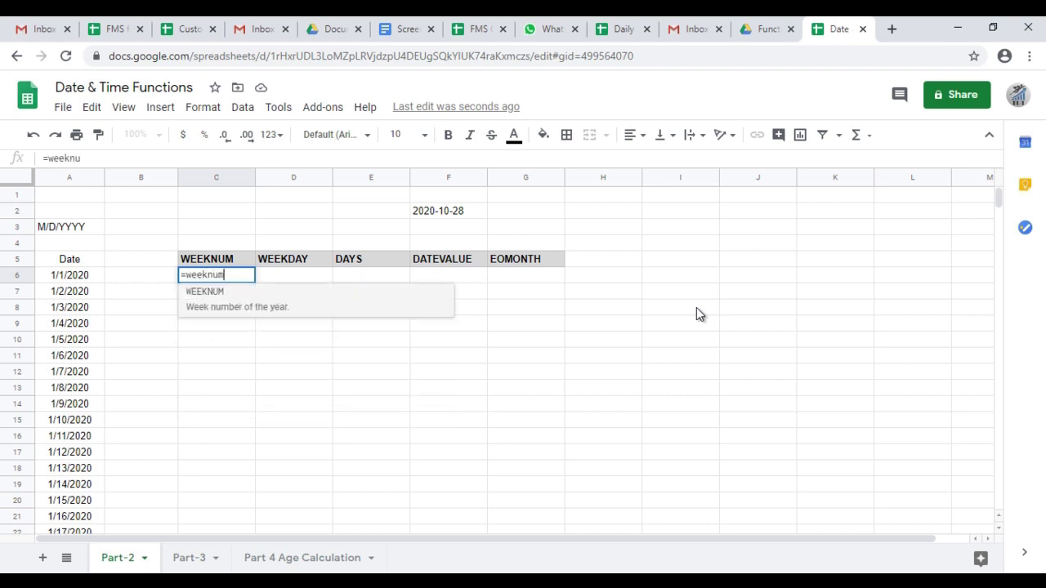
key("Tab")
key("Left")
key("Left")
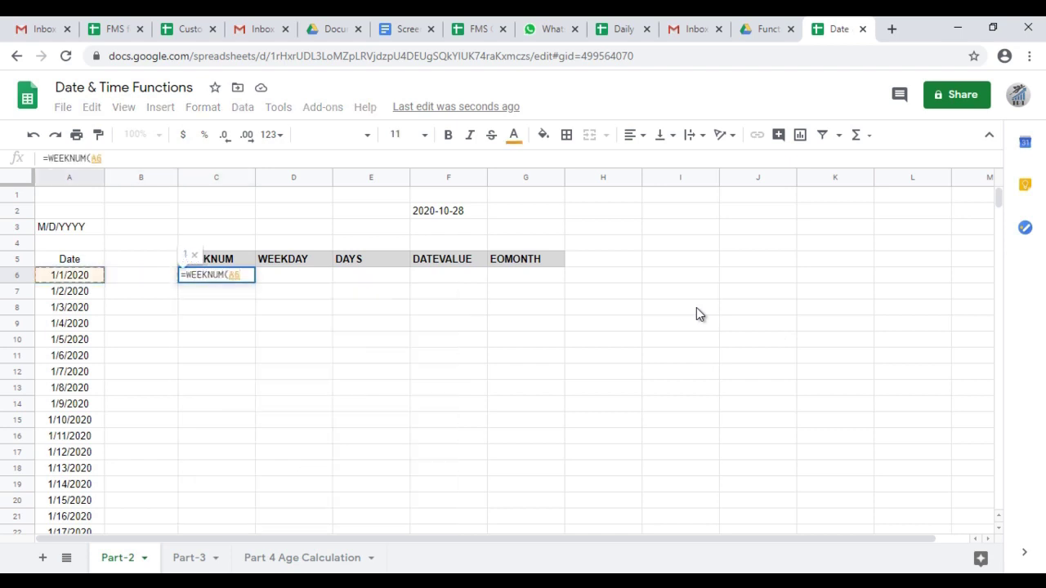
type(",1")
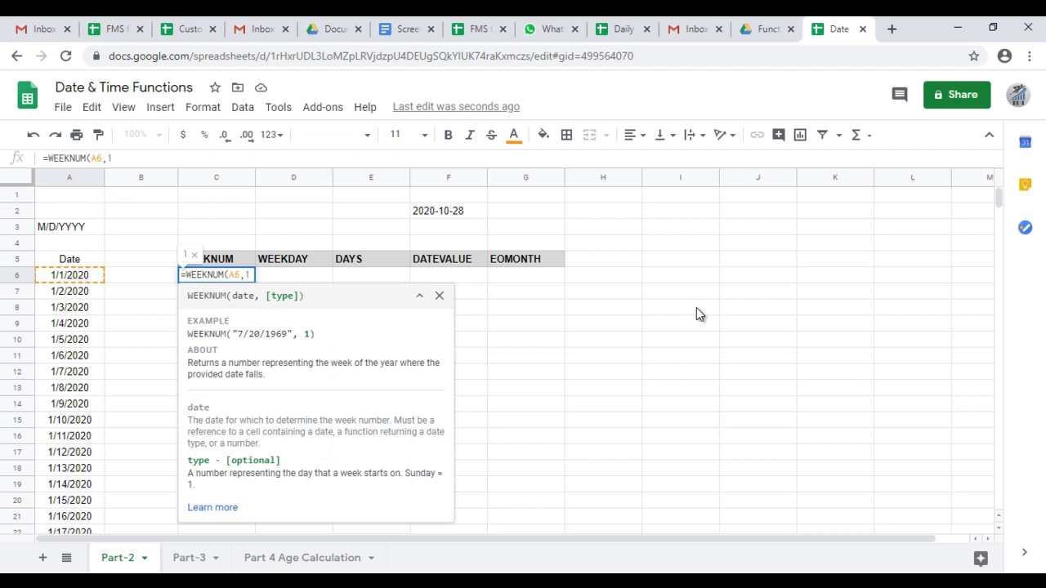
key("Return")
Fill the week number formula down C6:C371, to the last date 12/31/2020
key("Up")
key("Left")
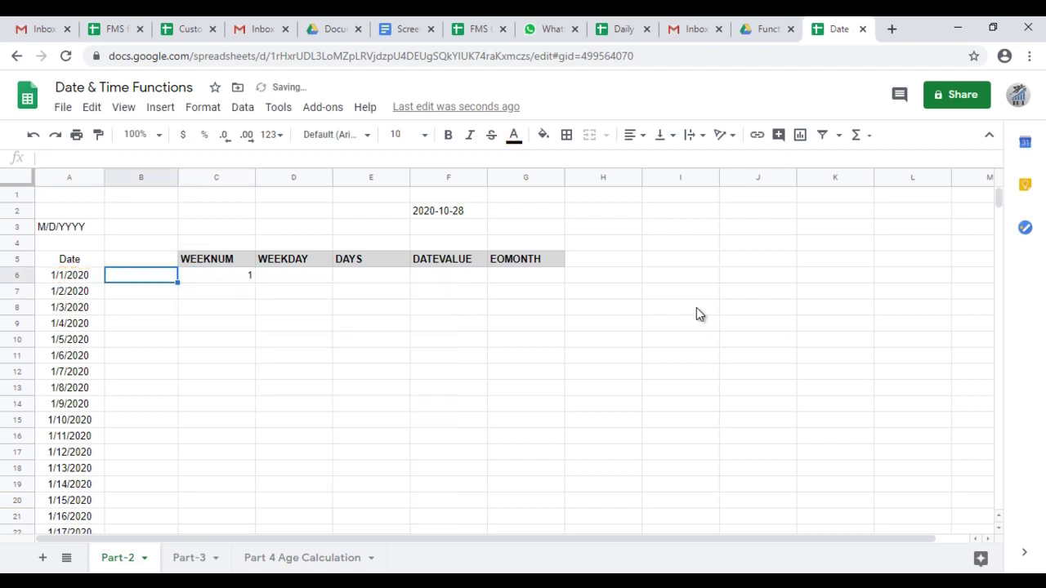
key("Left")
key("ctrl+Down")
key("Right")
key("Right")
key("ctrl+shift+Up")
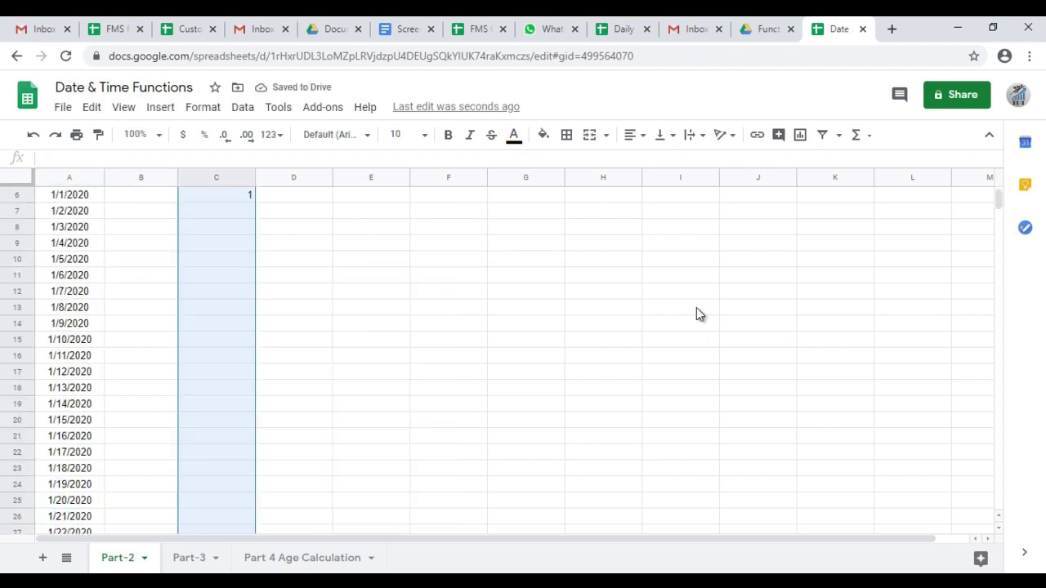
key("ctrl+d")
key("ctrl+Down")
key("Down")
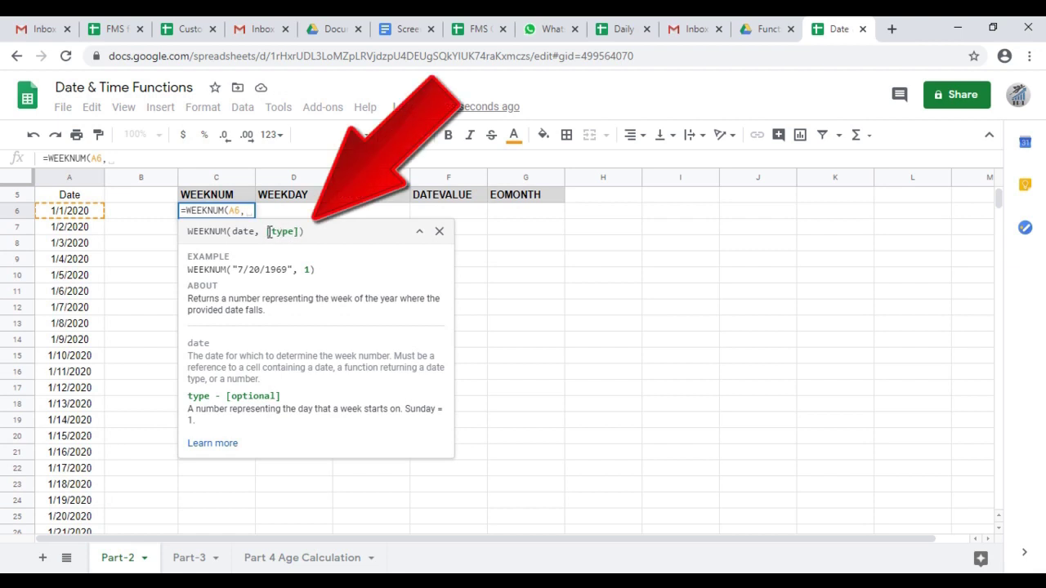
Replace the formula in C6 with =WEEKNUM(A6)
key("Escape")
type("=w")
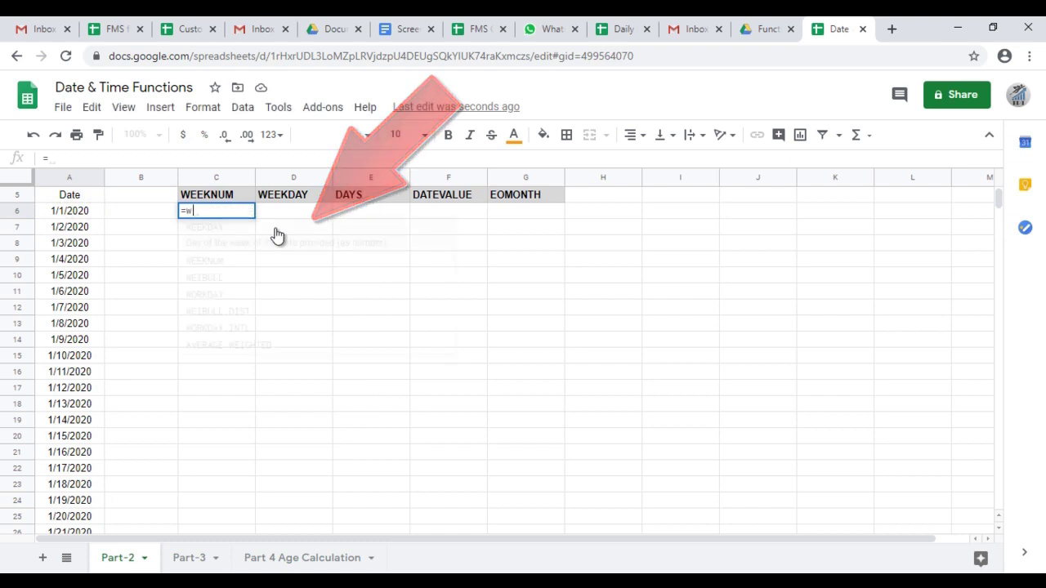
type("eeknu")
key("Tab")
key("Left")
key("Left")
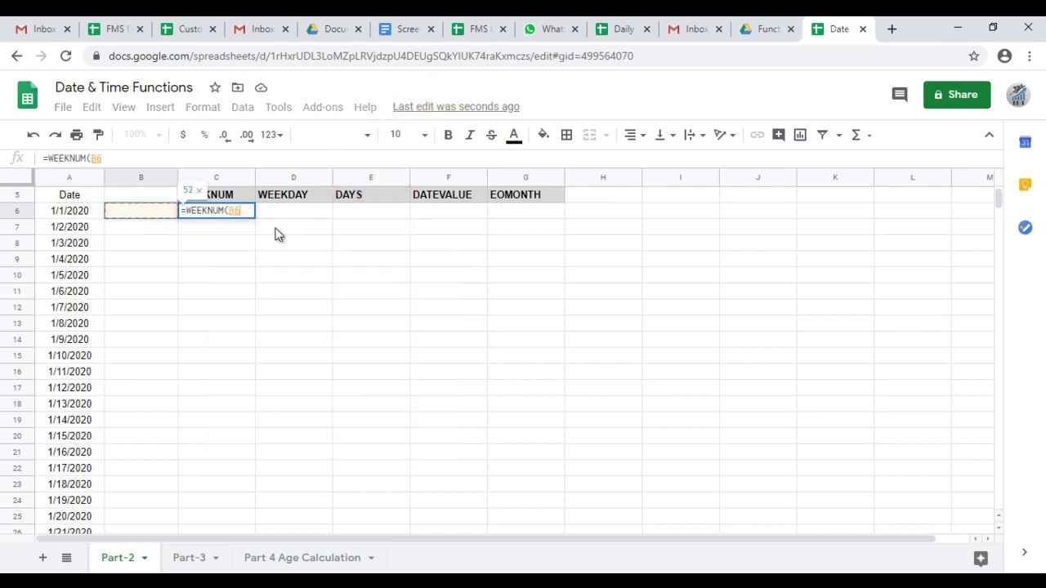
key("Return")
Fill =WEEKNUM(A6) down from C6 to C371
key("Up")
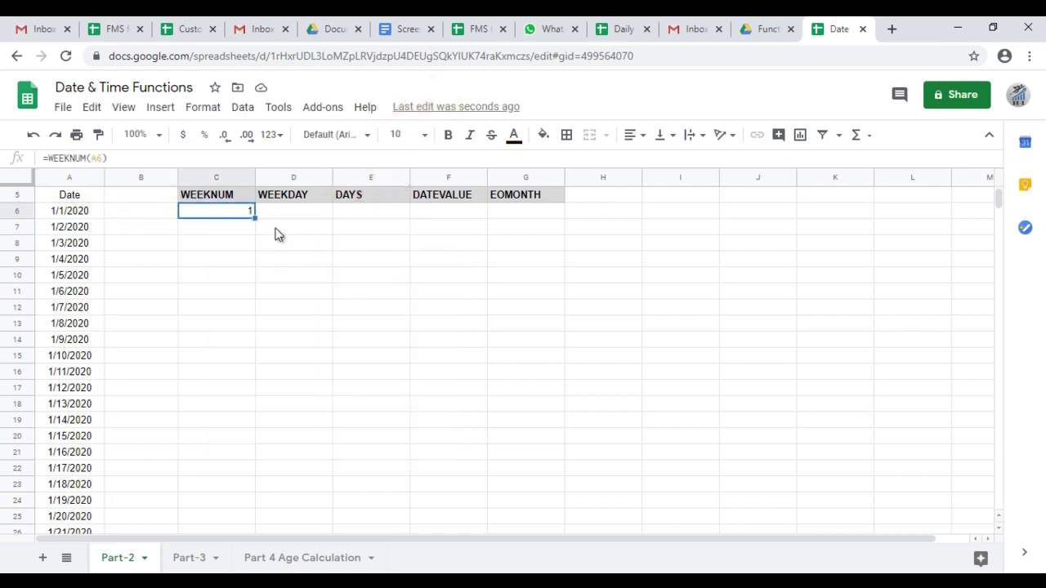
key("Left")
key("Left")
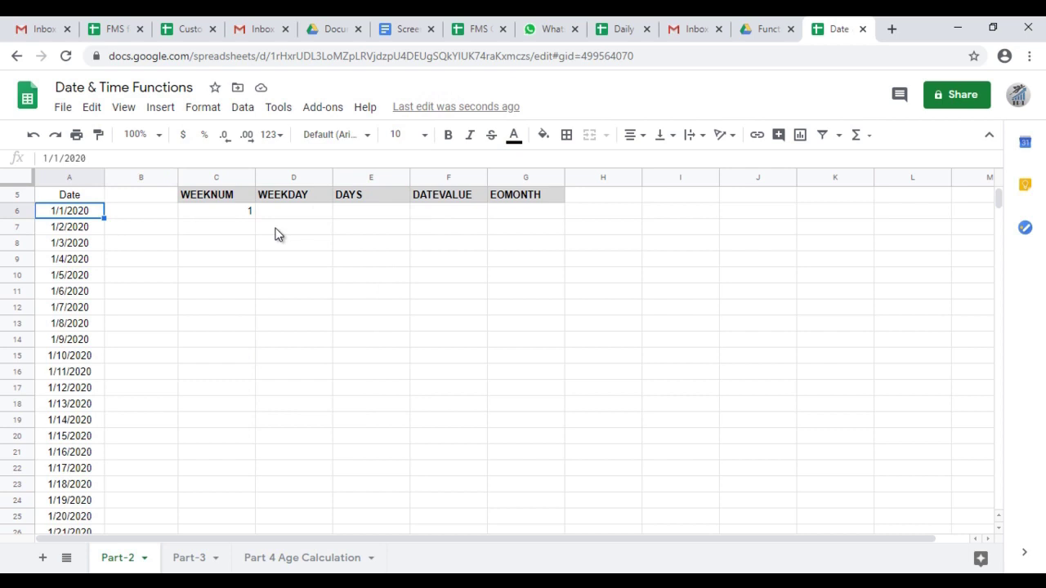
key("ctrl+Down")
key("Right")
key("Right")
key("ctrl+shift+Up")
key("ctrl+d")
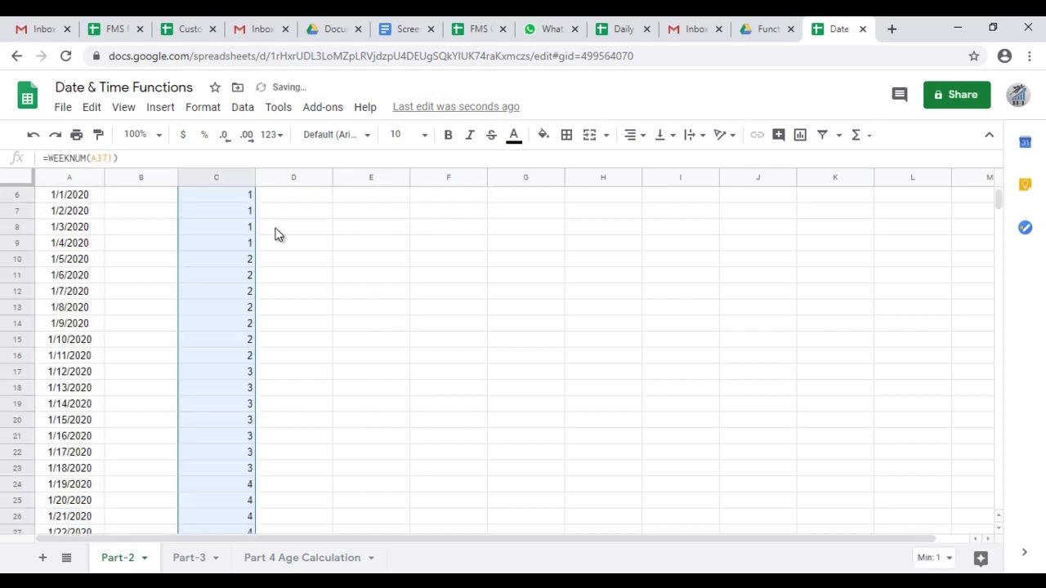
Review the week 53 results in the last rows down to C371
key("Down")
key("Up")
key("Up")
key("Up")
key("Up")
key("Up")
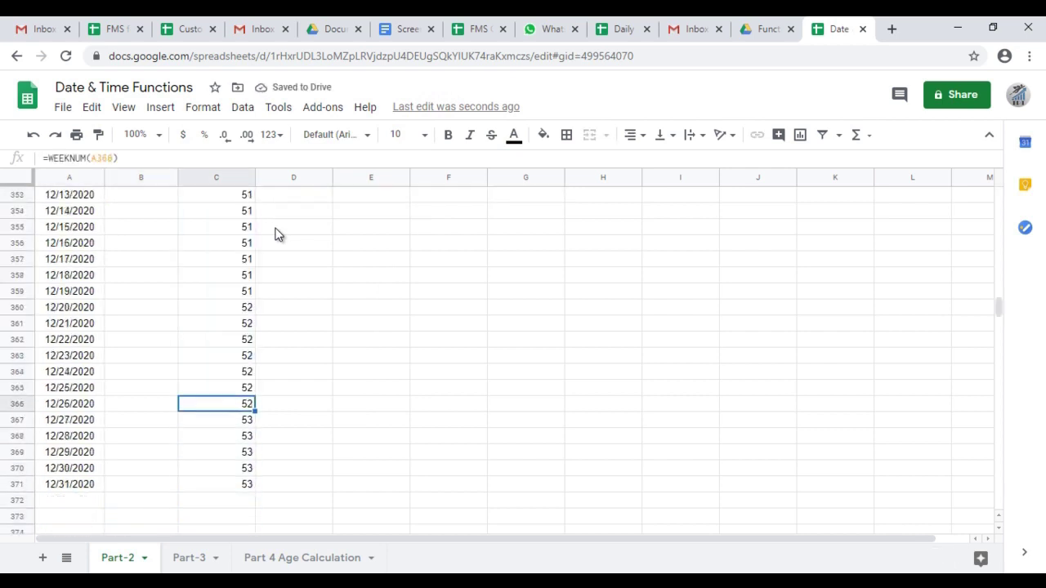
key("Down")
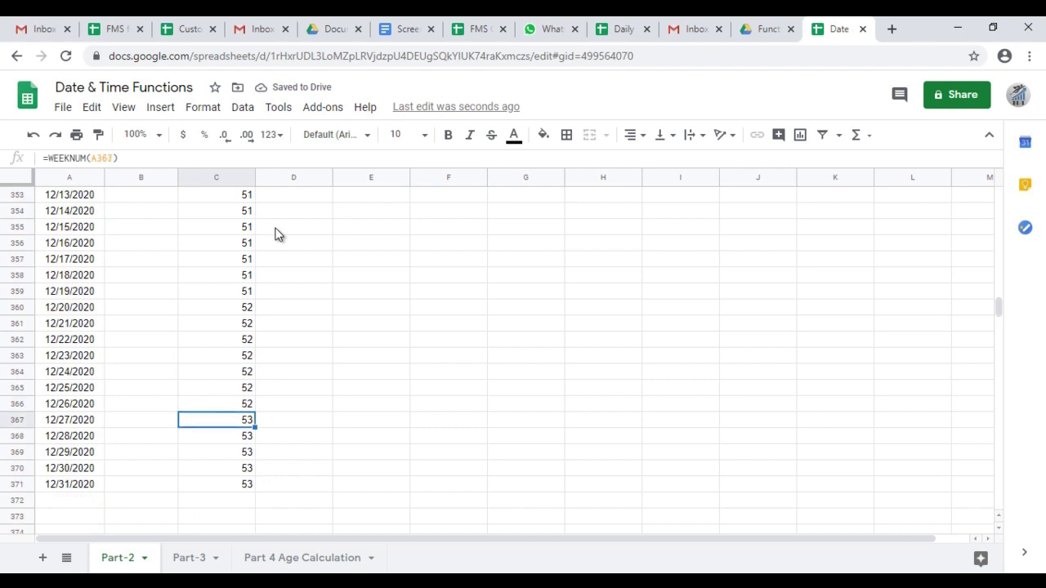
key("shift+Down")
key("shift+Down")
key("shift+Down")
key("shift+Down")
Inspect the week 53 rows at the bottom of the WEEKNUM column
key("ctrl+Up")
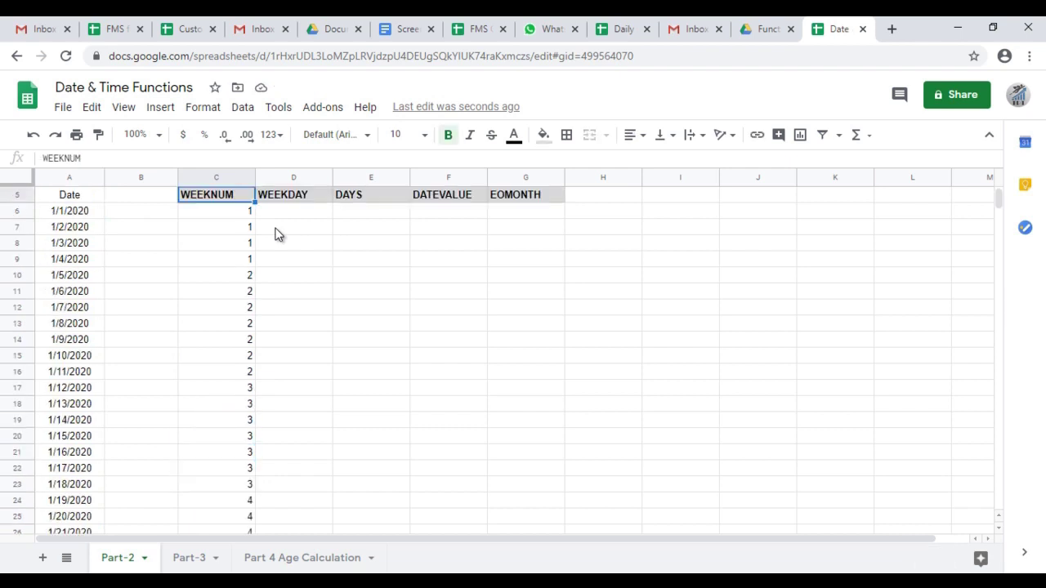
key("Down")
key("shift+Down")
key("shift+Down")
key("shift+Down")
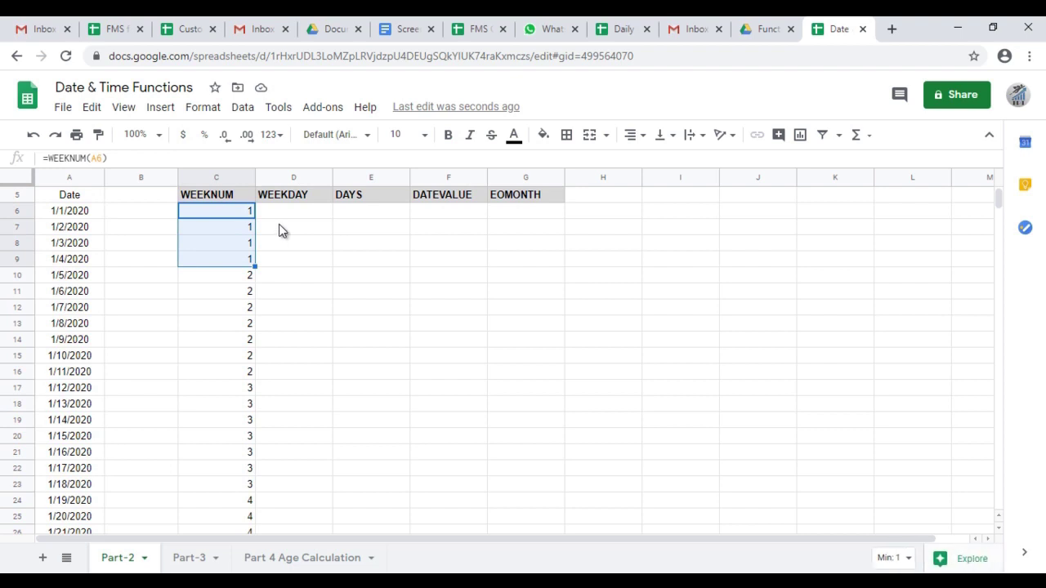
key("ctrl+Down")
key("Down")
key("Up")
key("Up")
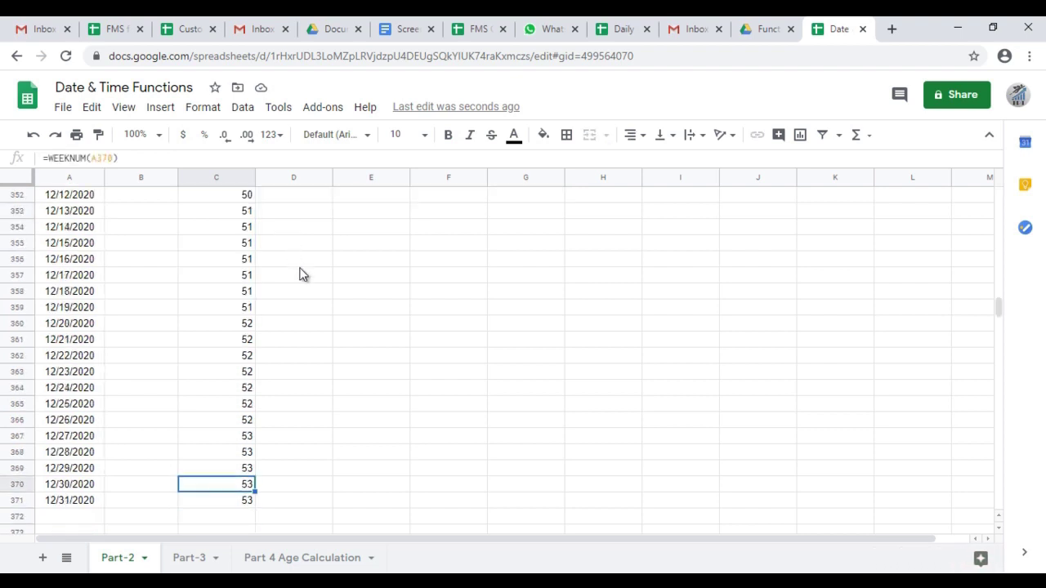
key("Up")
key("Up")
key("Up")
key("shift+Down")
key("shift+Down")
key("shift+Down")
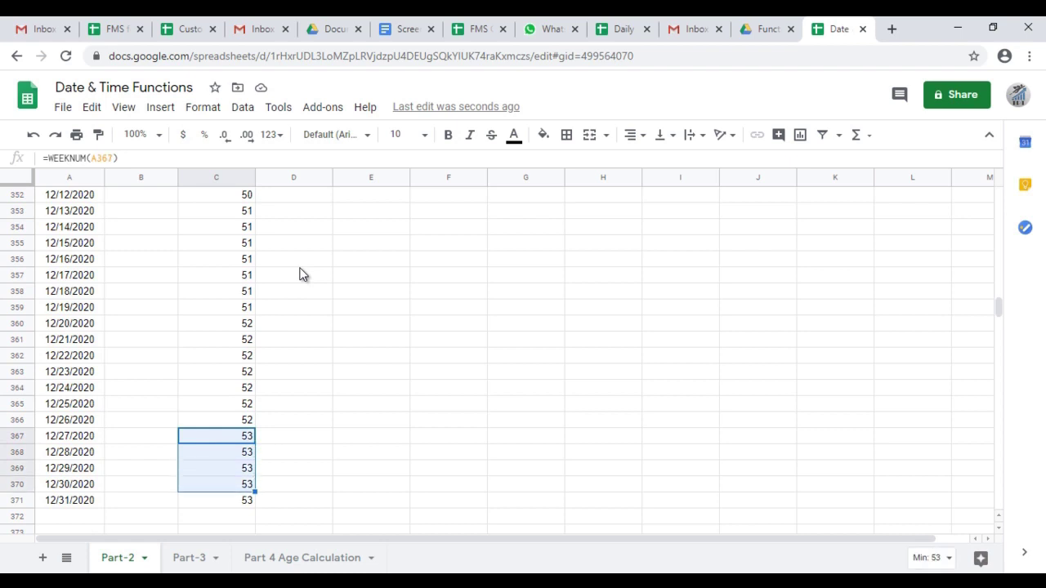
key("shift+Up")
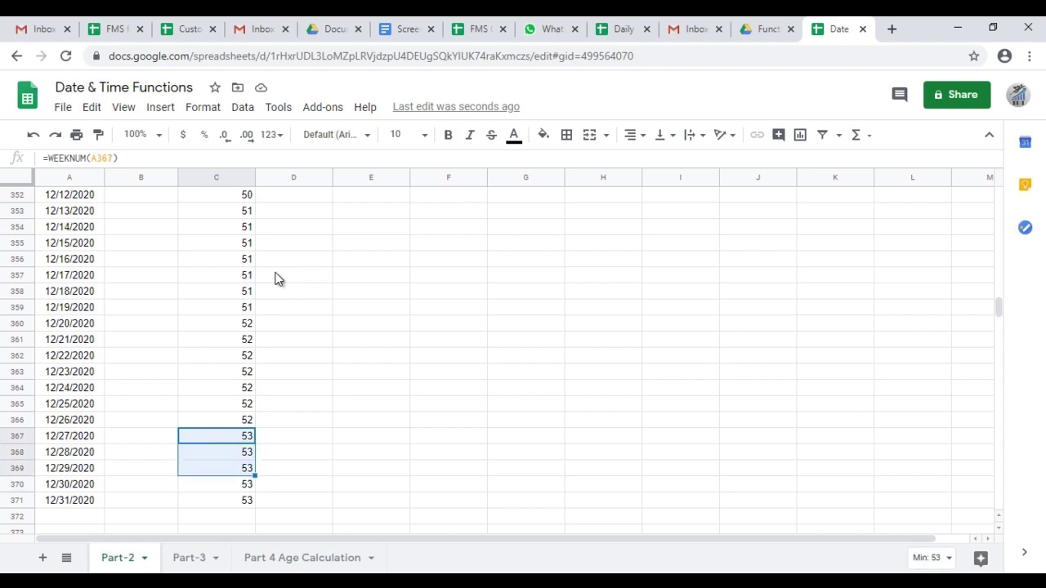
Select C6:C371 and delete all the week numbers
key("ctrl+Up")
key("ctrl+Up")
key("Down")
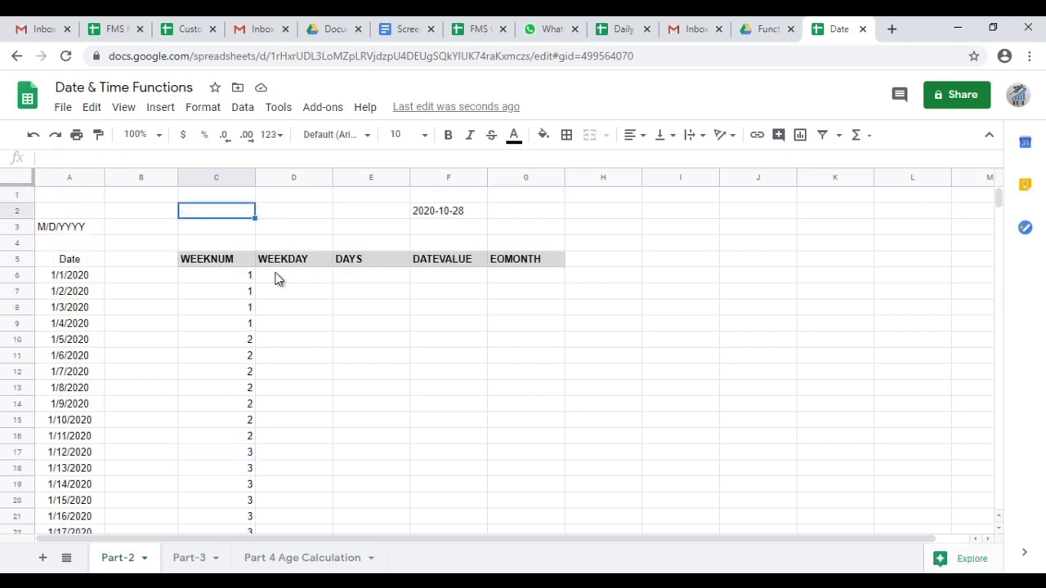
left_click(233, 280)
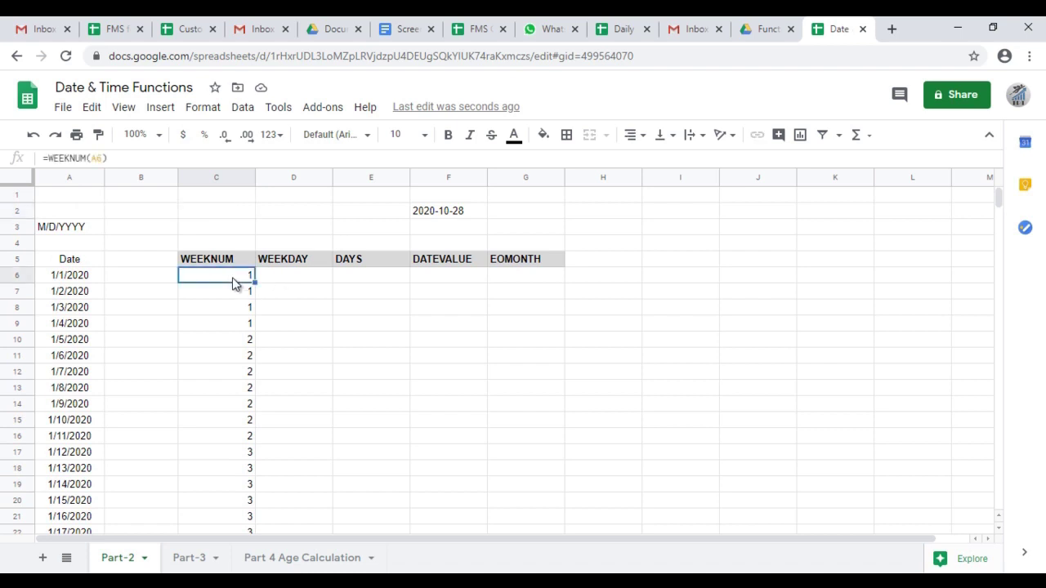
key("ctrl+shift+Down")
key("Delete")
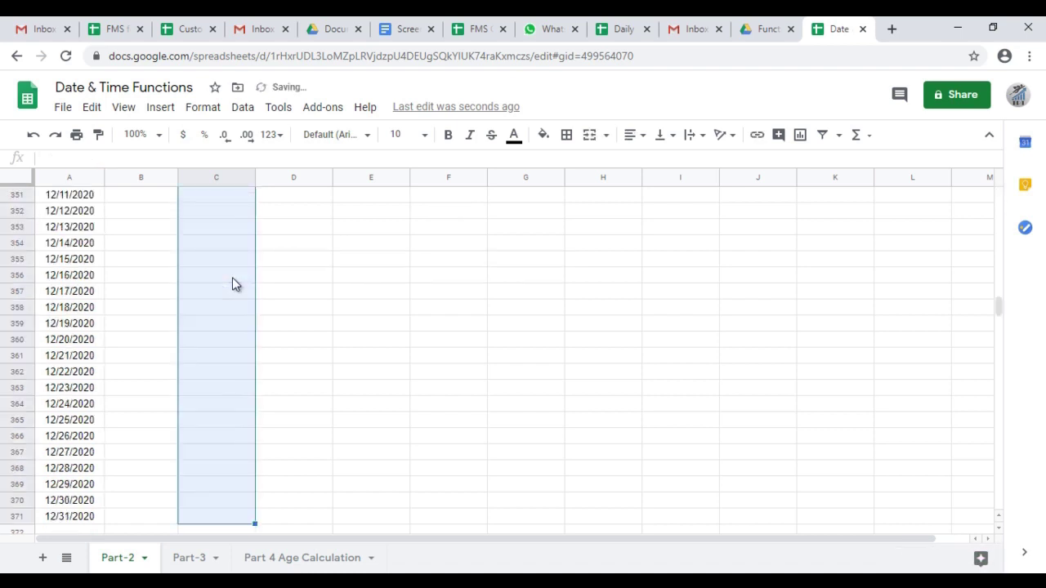
key("ctrl+Up")
Start the formula =WEEKNUM(A6, in cell C6
key("Down")
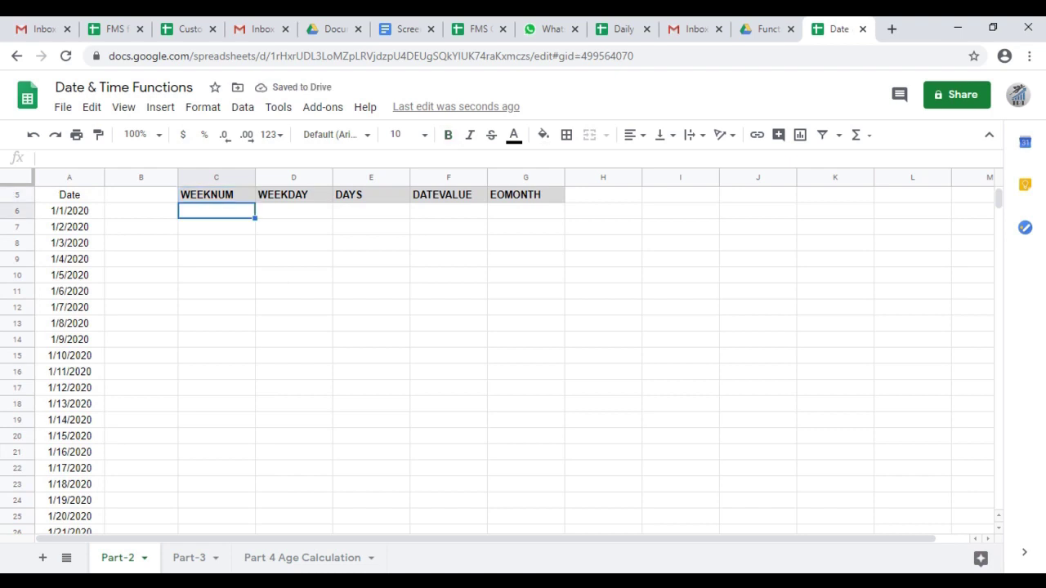
type("=wee")
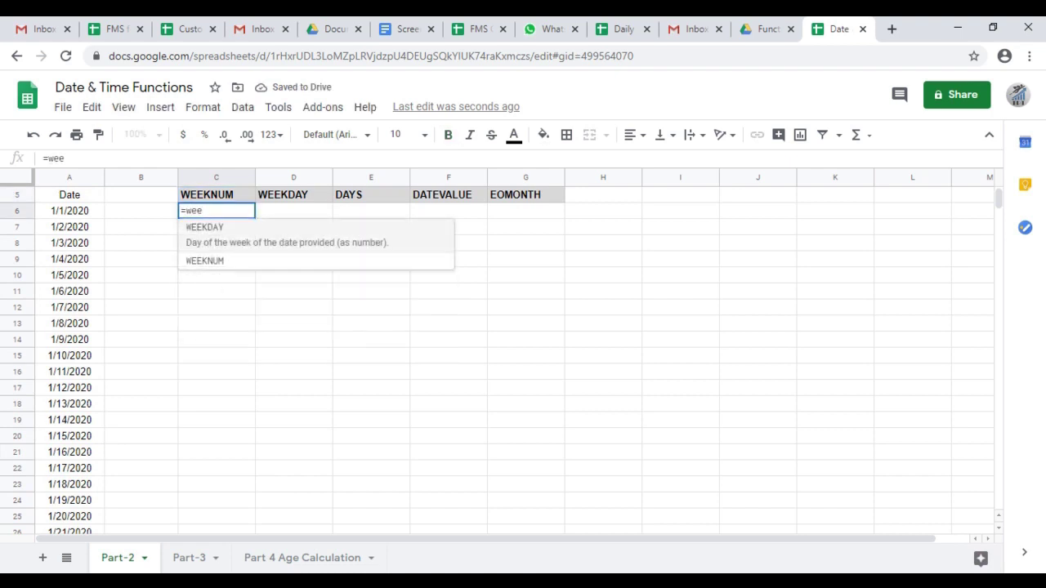
type("knum")
key("Tab")
key("Left")
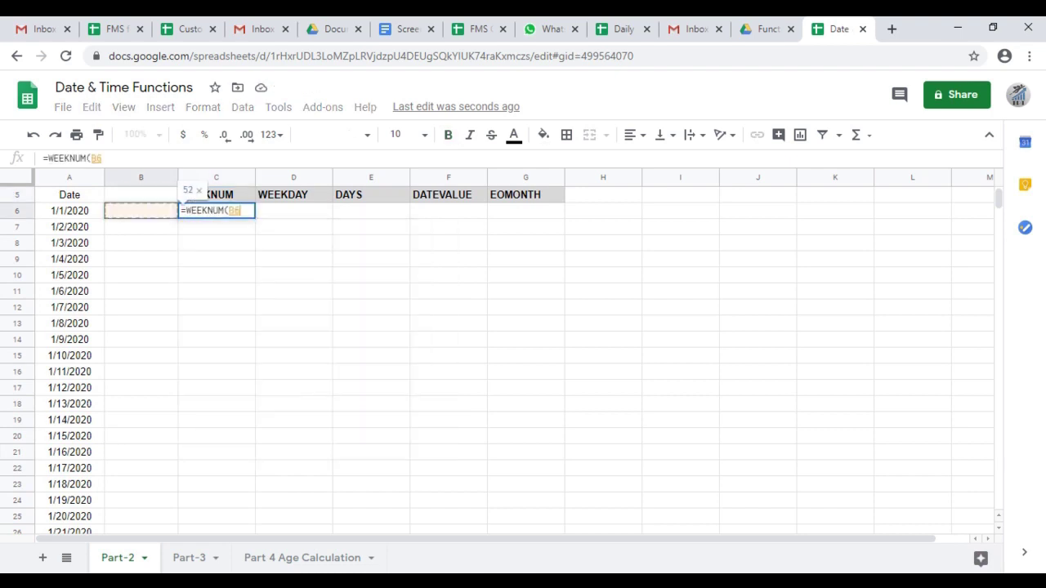
key("Left")
type(",")
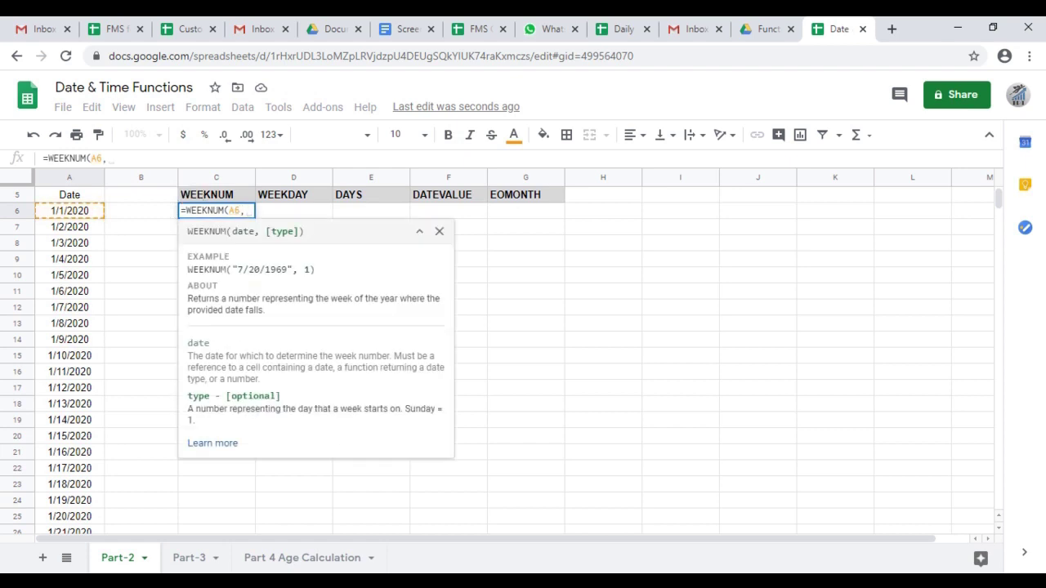
Open the WEEKNUM help article and scroll to its week-type table
left_click(214, 444)
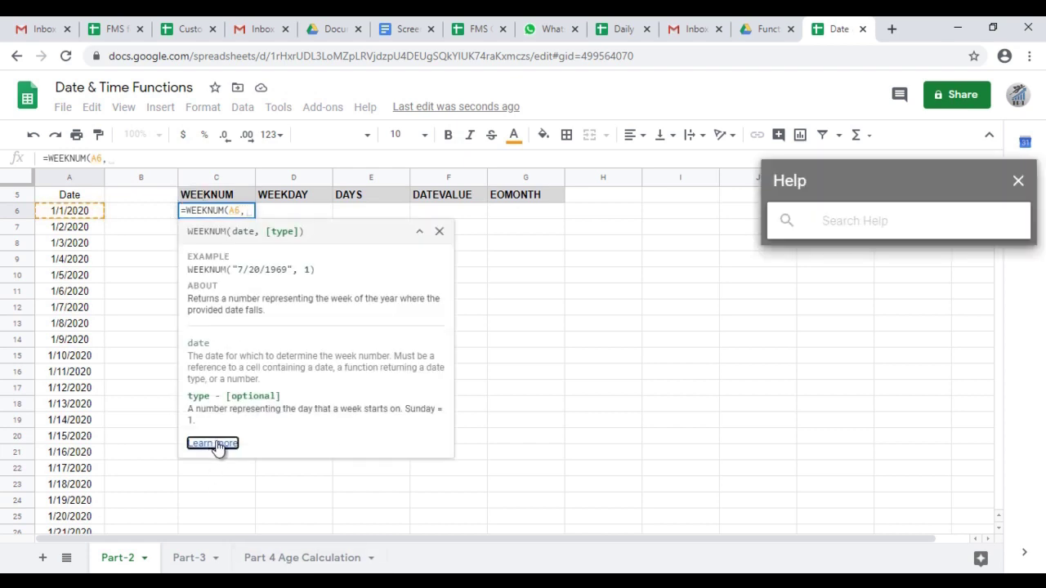
scroll(1011, 300, "down", 7)
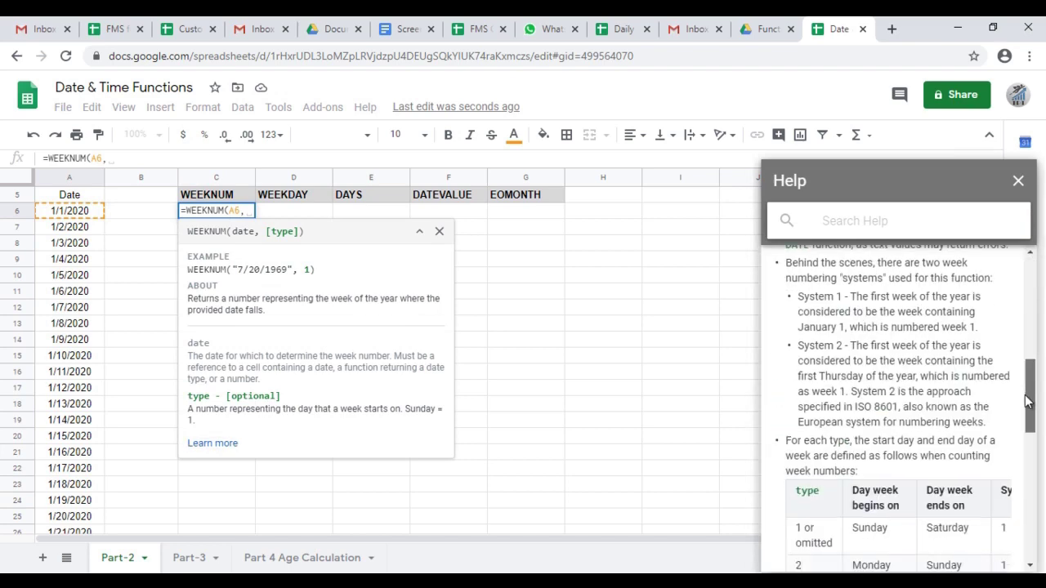
scroll(1022, 408, "down", 4)
scroll(1021, 429, "up", 2)
scroll(1028, 364, "up", 2)
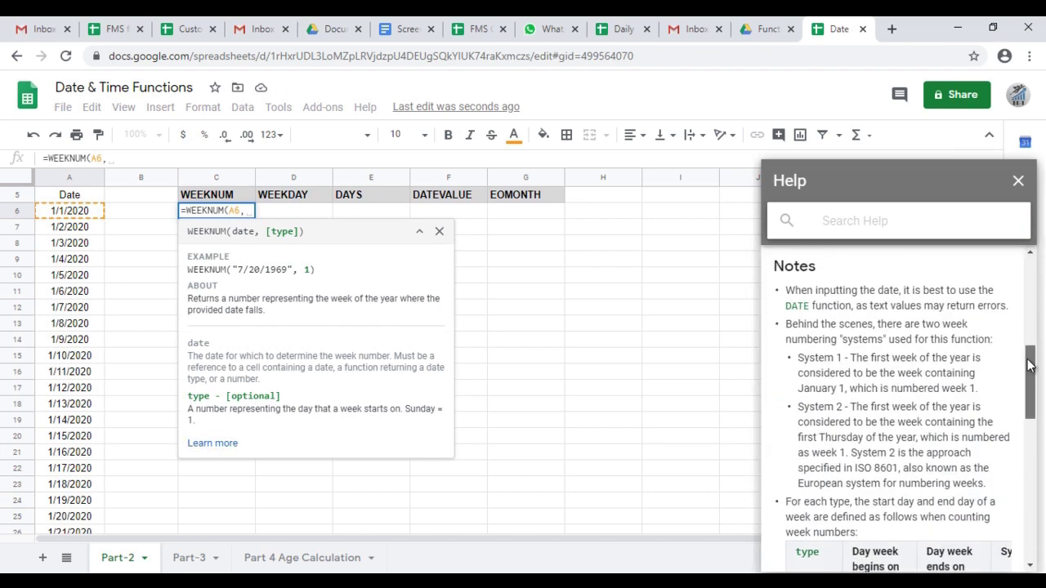
scroll(1028, 384, "down", 1)
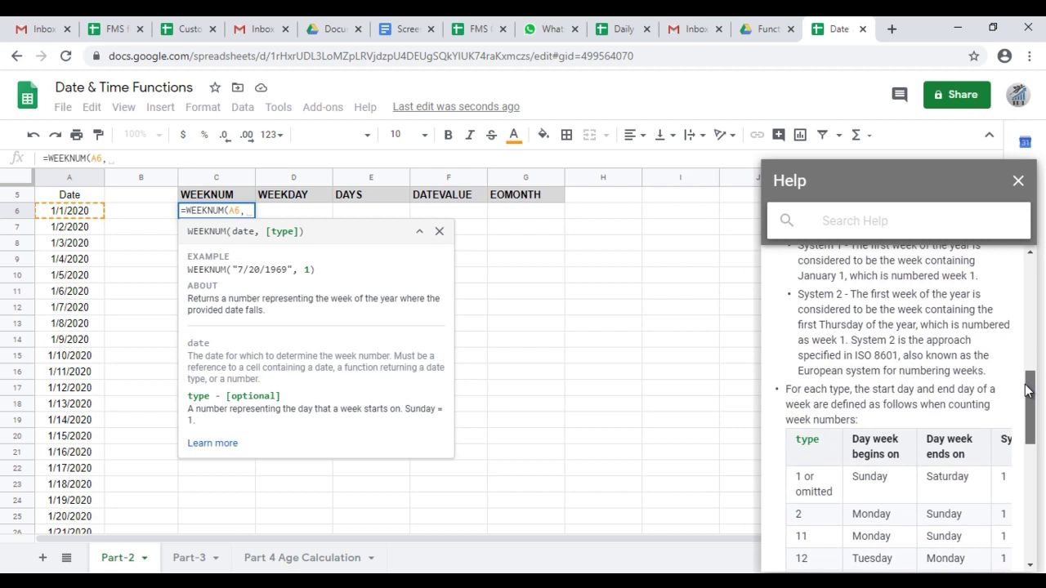
left_click_drag(1029, 390, 1030, 437)
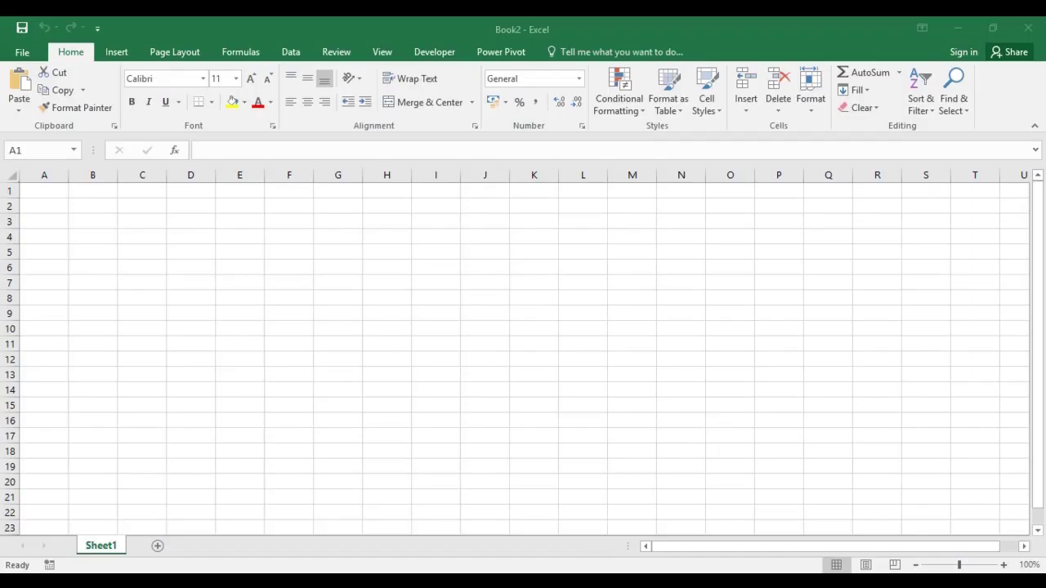
In Excel, type =WEEKNUM(C2, in D3 to see return_type choices, then return to Google Sheets
left_click(187, 216)
type("=w")
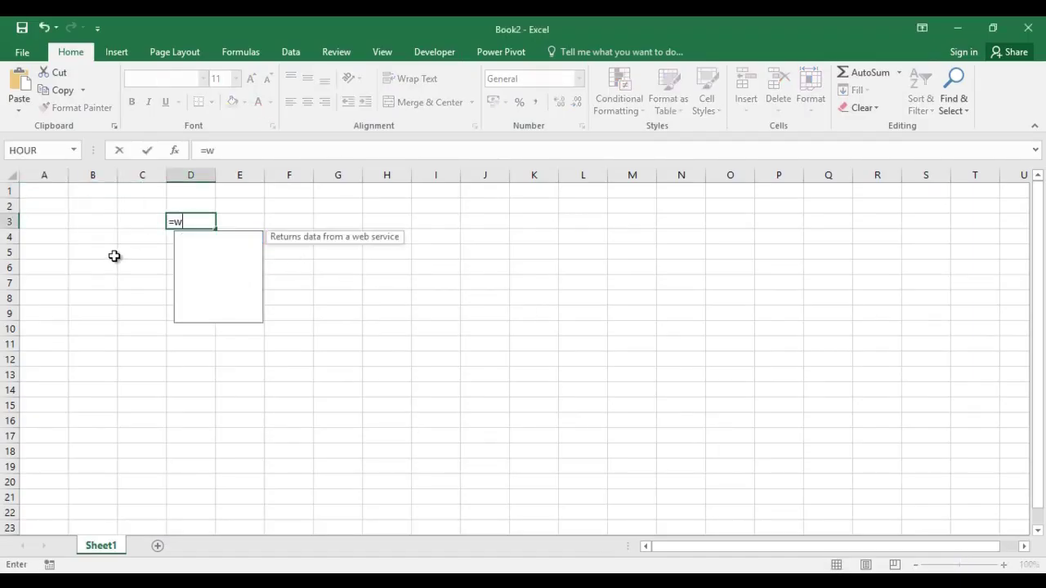
type("eeknu")
key("Tab")
key("Up")
key("Left")
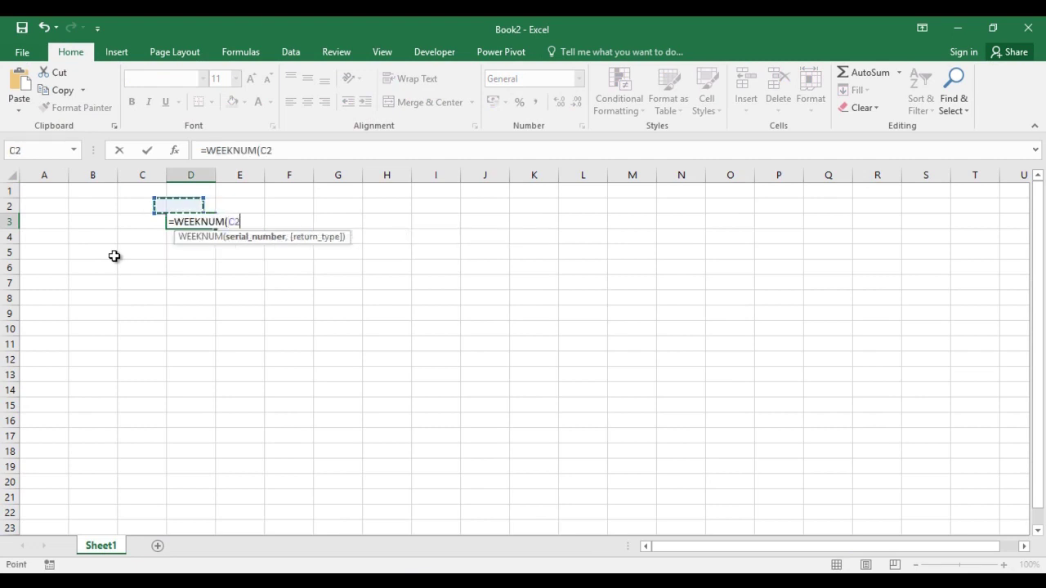
type(",")
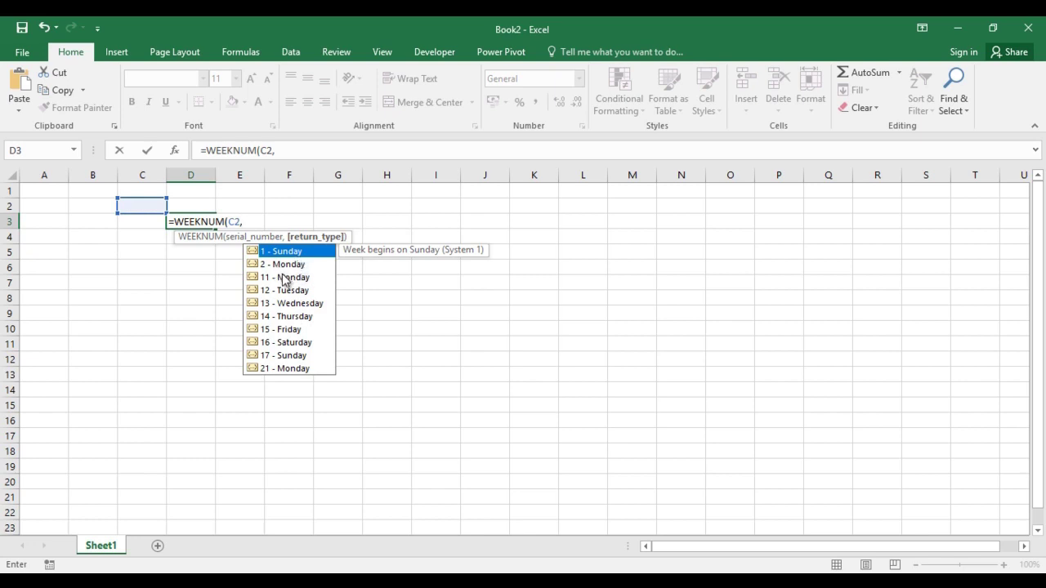
key("alt+Tab")
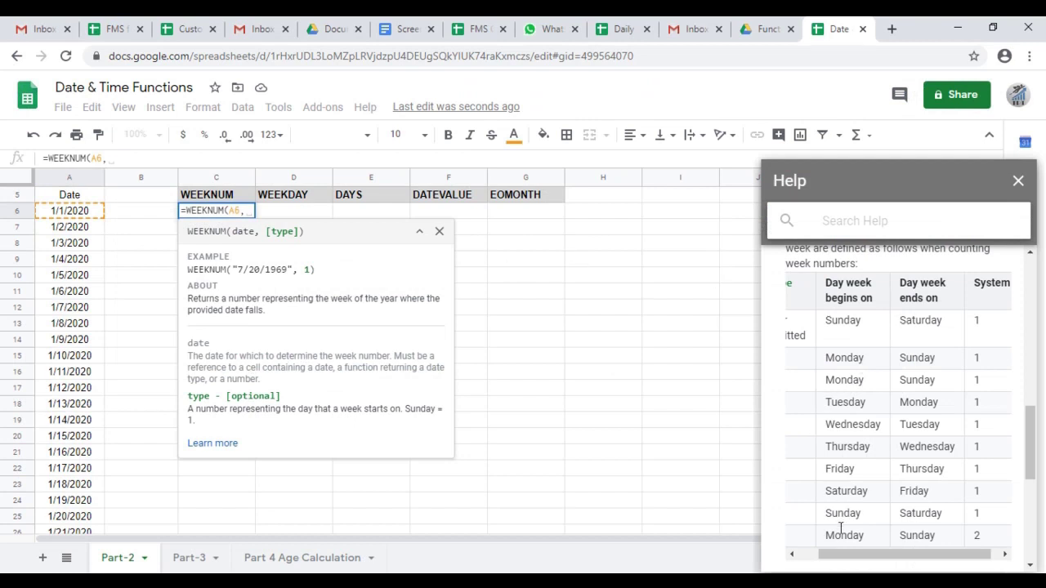
left_click_drag(842, 553, 823, 554)
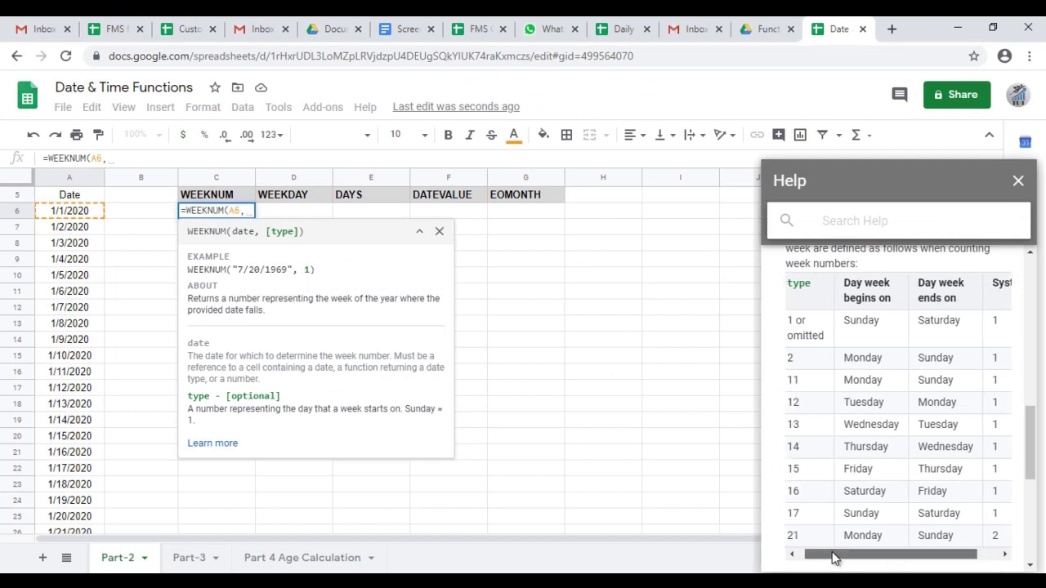
left_click_drag(871, 325, 952, 320)
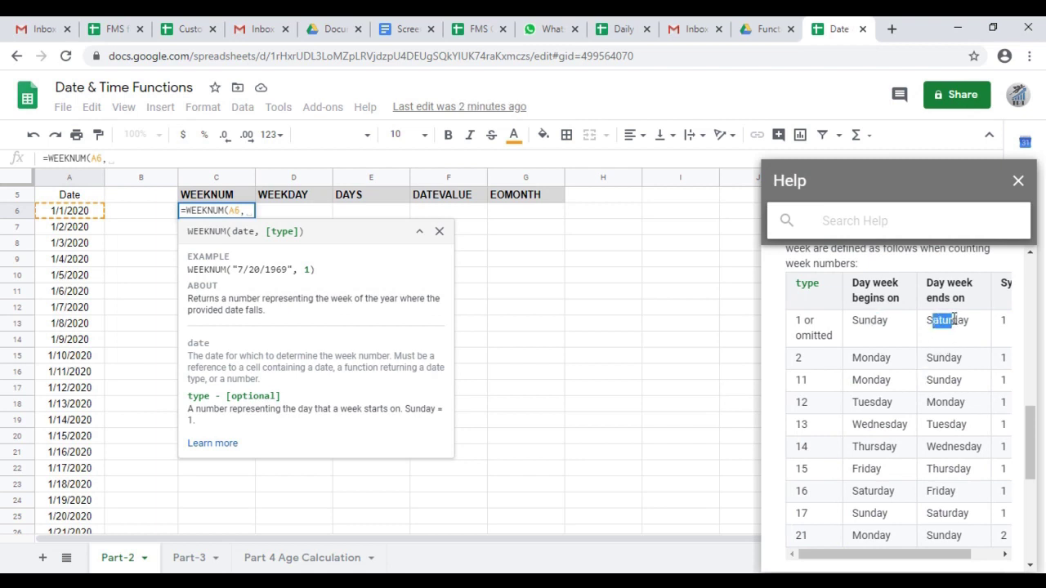
double_click(799, 357)
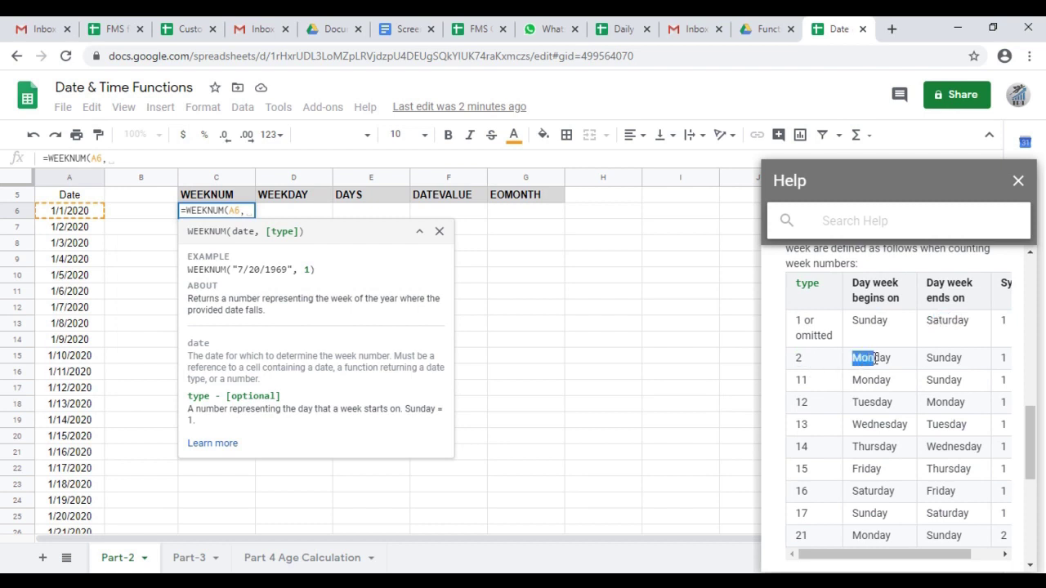
left_click_drag(853, 358, 957, 358)
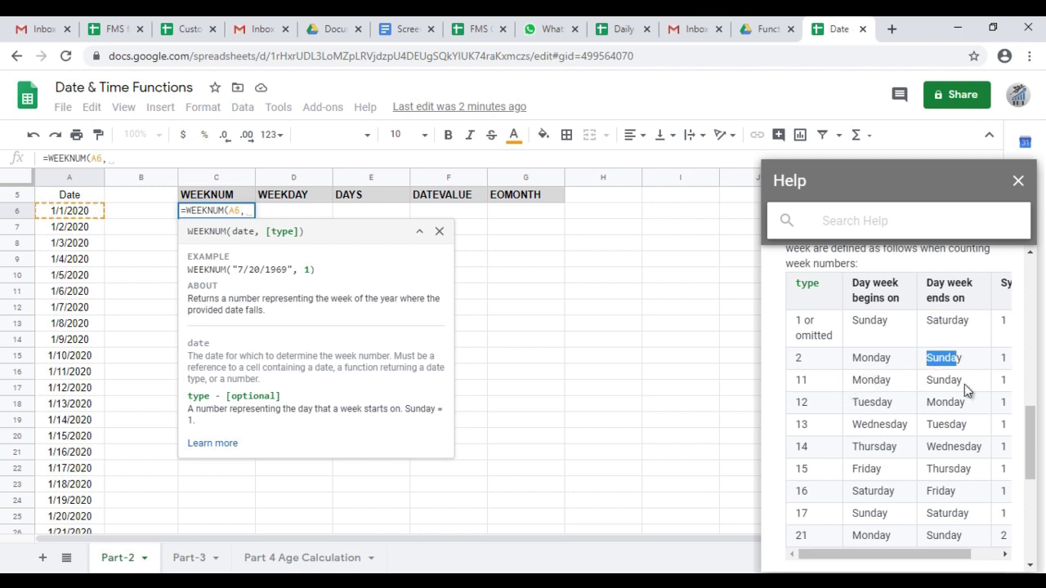
left_click_drag(852, 358, 892, 358)
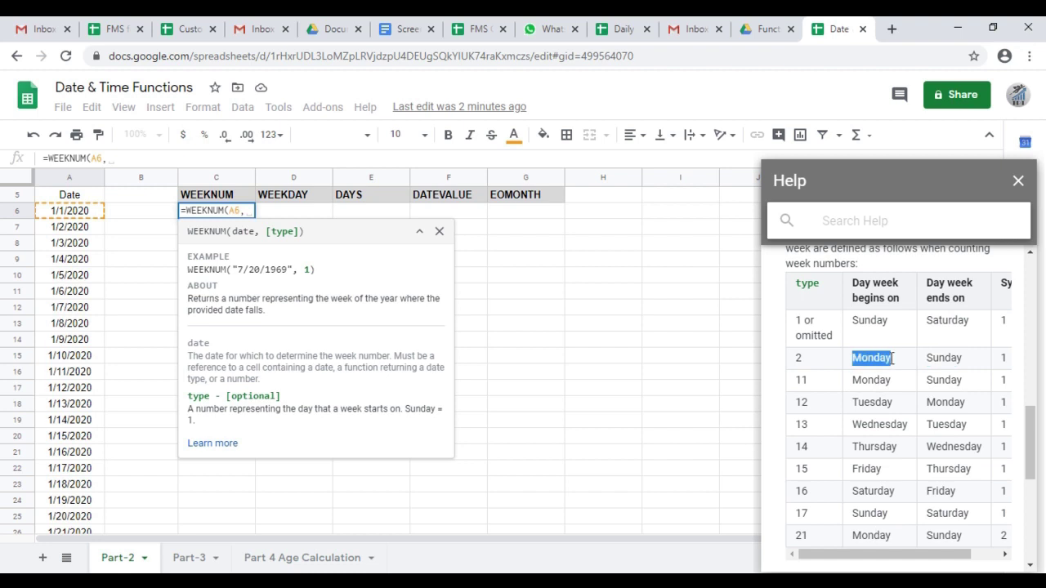
left_click(880, 358)
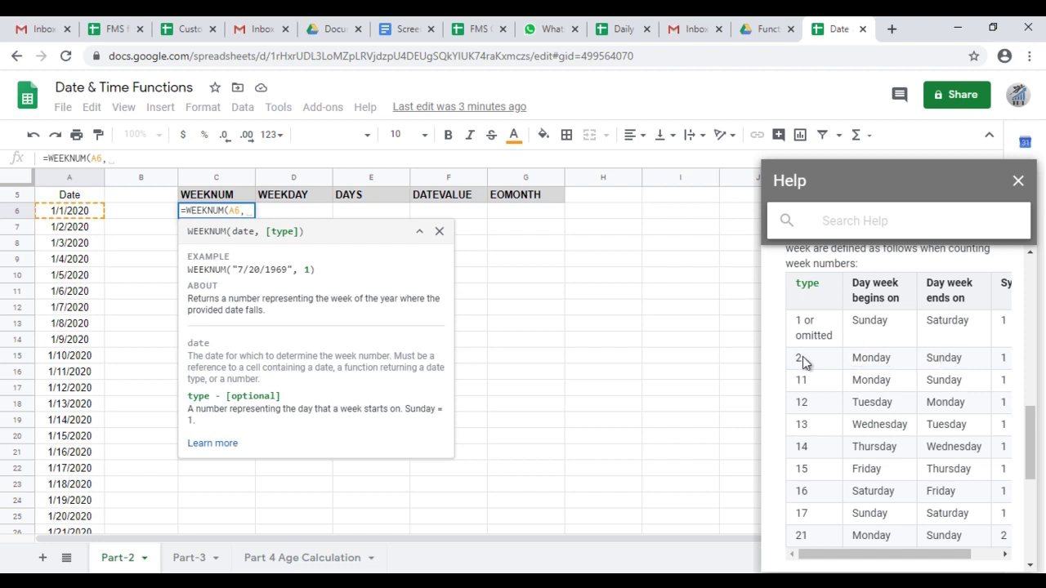
left_click_drag(1031, 446, 1030, 425)
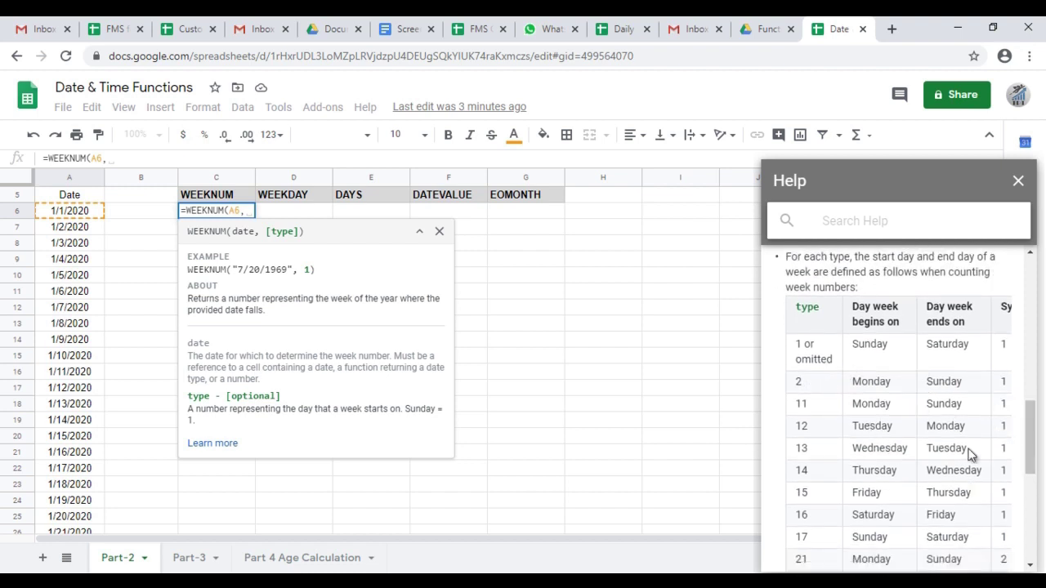
scroll(1032, 427, "up", 1)
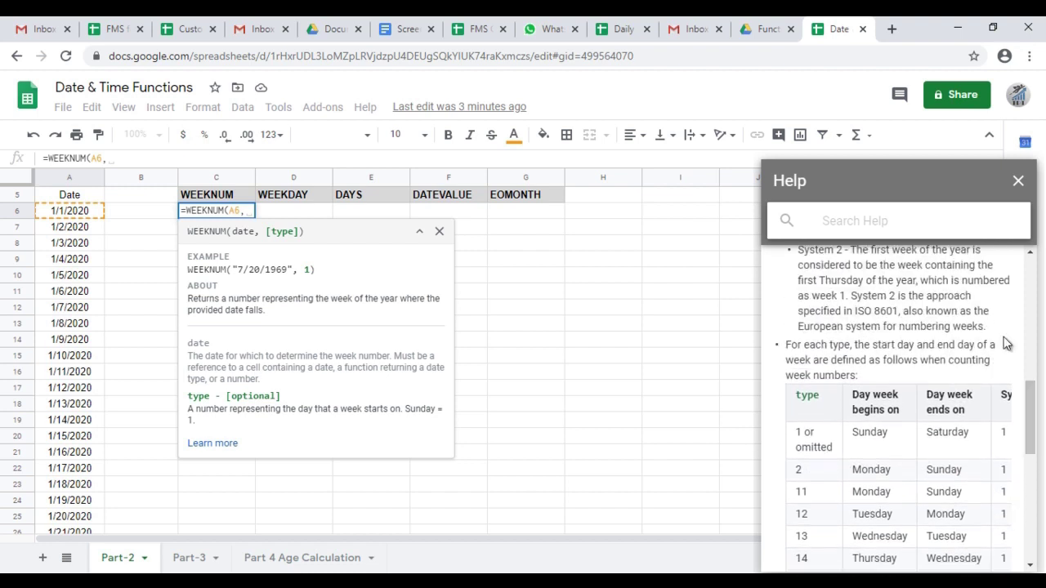
left_click(1019, 181)
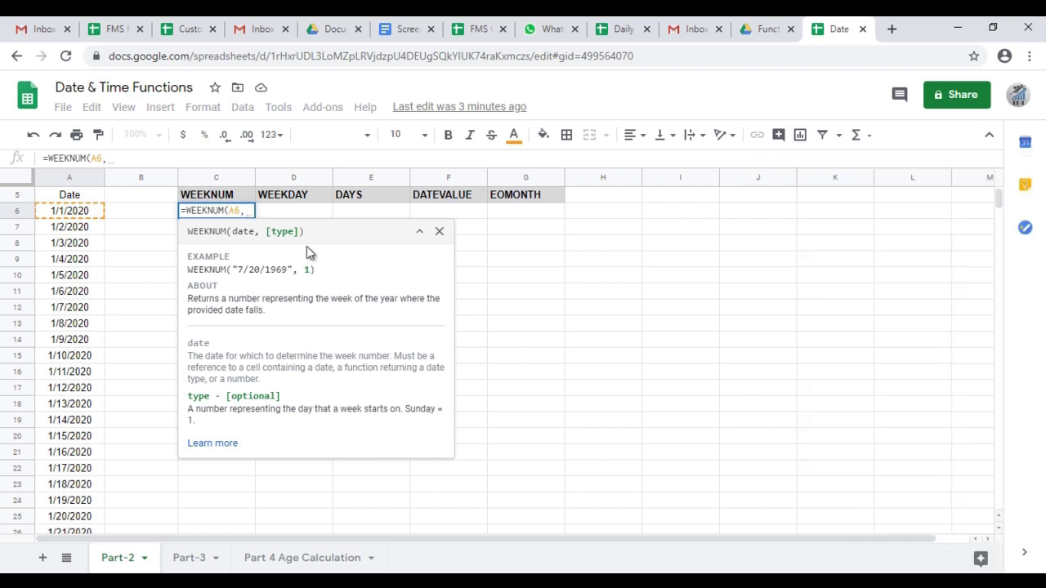
left_click(222, 445)
left_click_drag(1030, 293, 1028, 458)
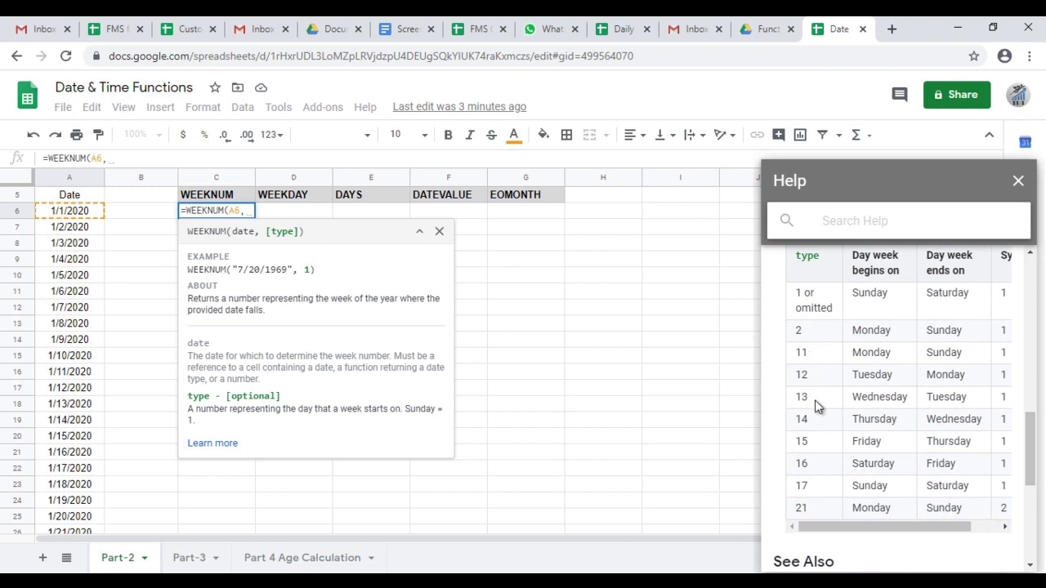
Close the help article and rewrite C6 as =WEEKNUM(A6, 2) for Monday-start weeks
left_click(1017, 181)
key("ctrl+z")
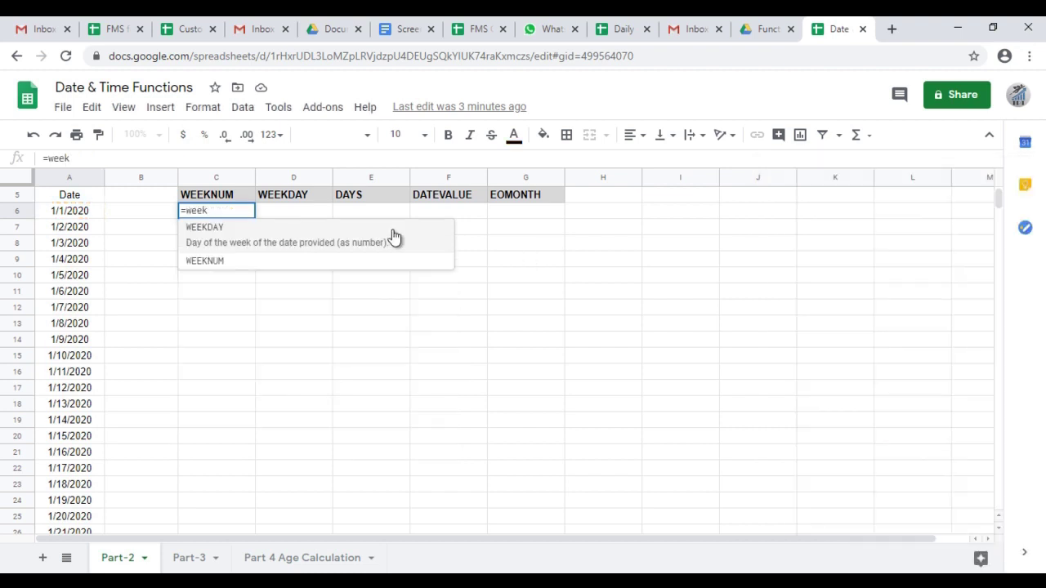
key("ctrl+z")
type("=weeknu")
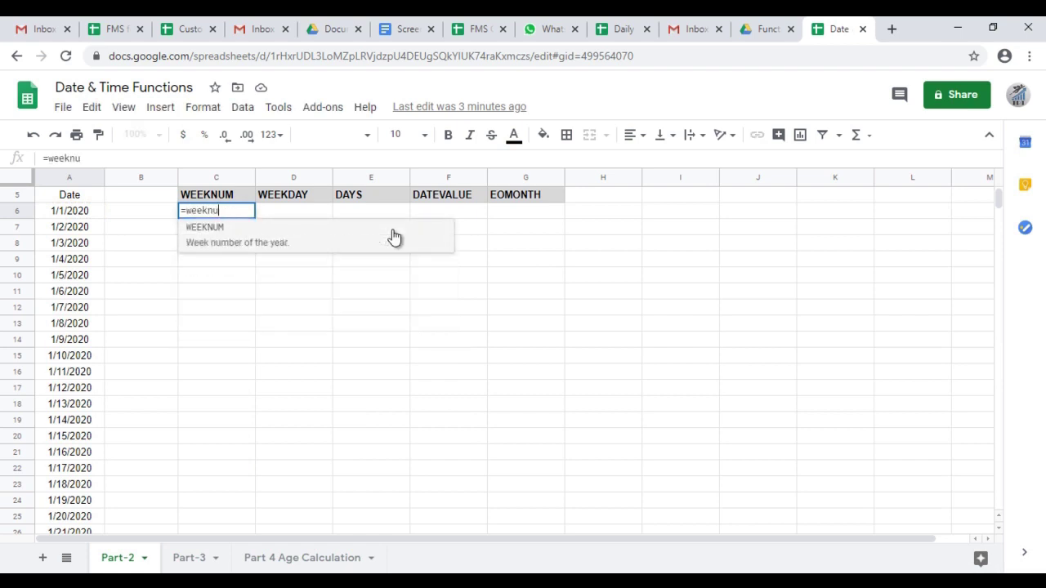
left_click(393, 235)
key("Left")
key("Left")
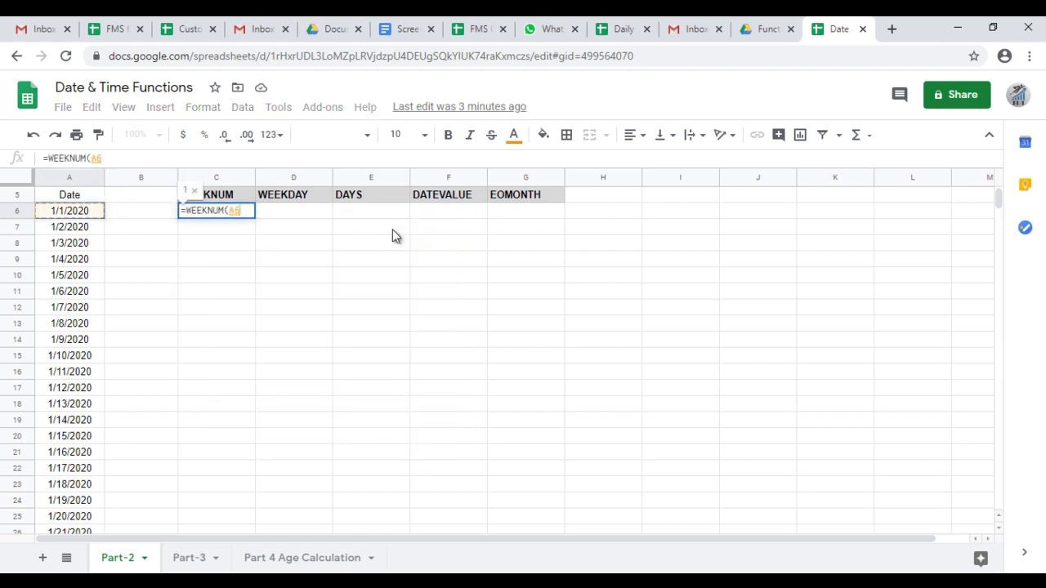
type(", ")
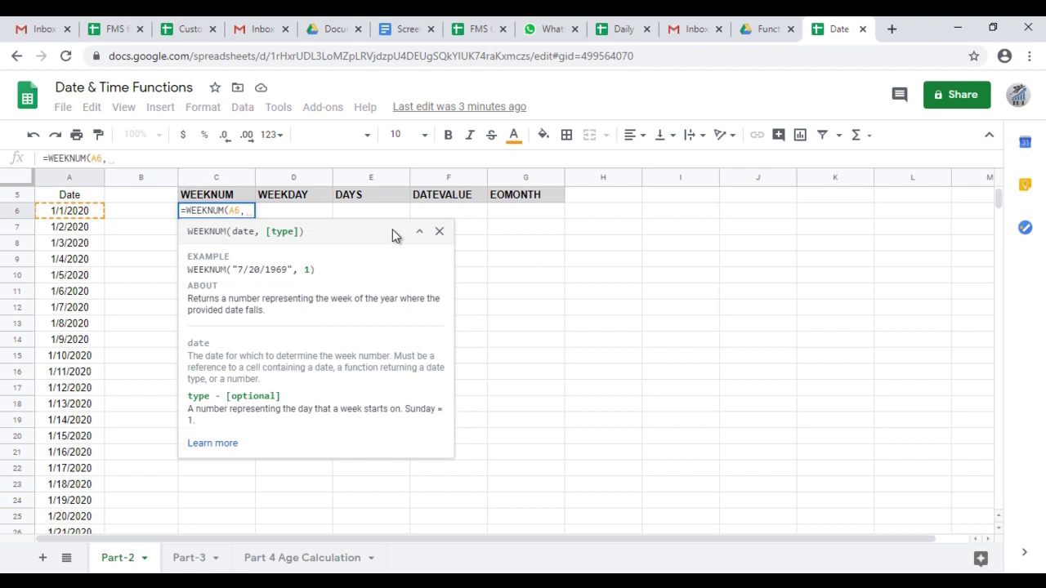
type("2")
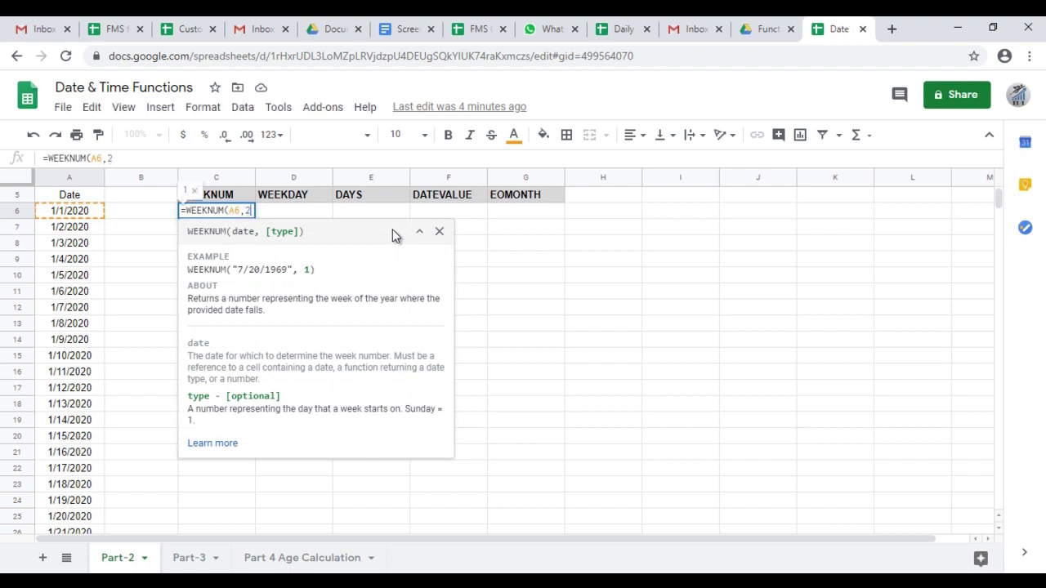
type(")")
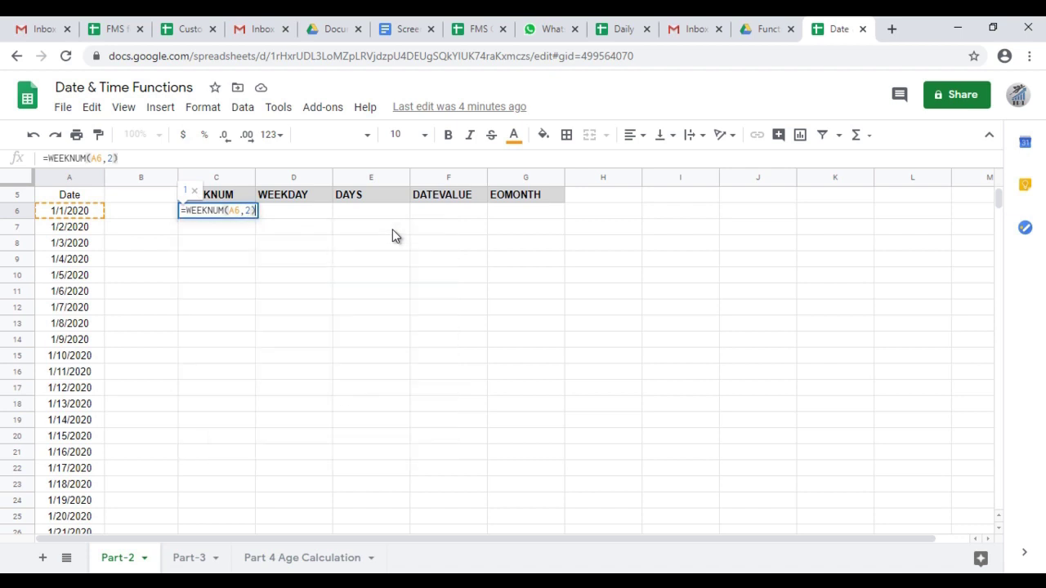
key("Return")
key("Up")
key("Left")
key("Left")
key("ctrl+Down")
Fill =WEEKNUM(A6,2) down to row 371 and check the week 53 results at year end
key("Right")
key("Right")
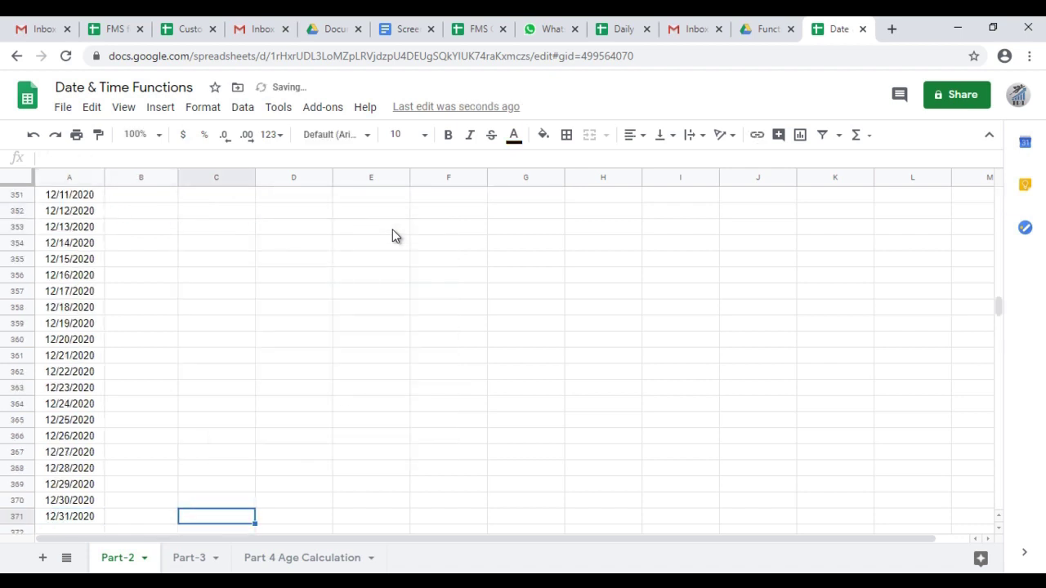
key("ctrl+shift+Up")
key("ctrl+d")
key("Down")
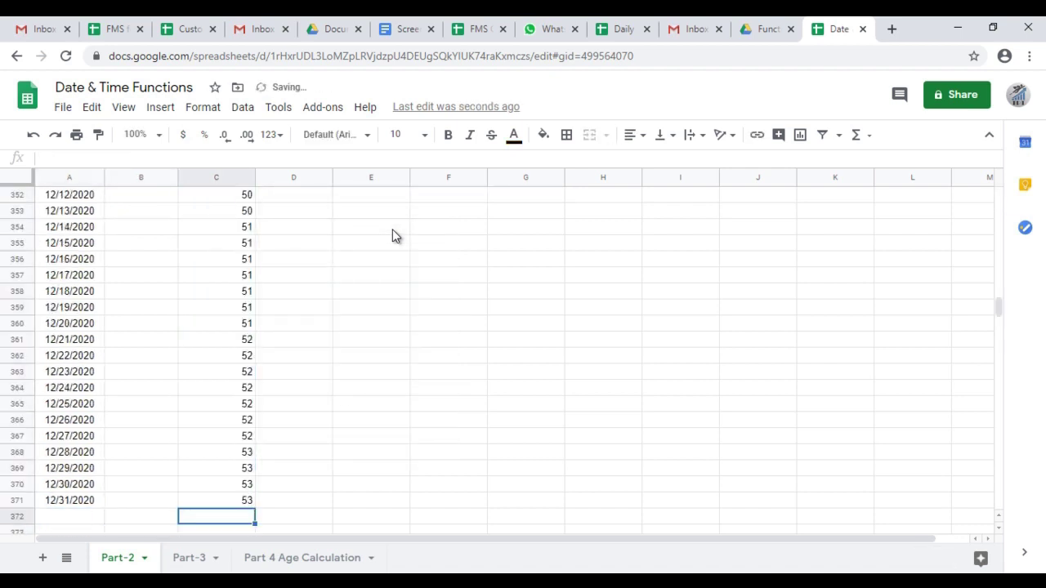
key("Up")
key("Up")
key("Up")
key("Up")
key("Up")
key("Down")
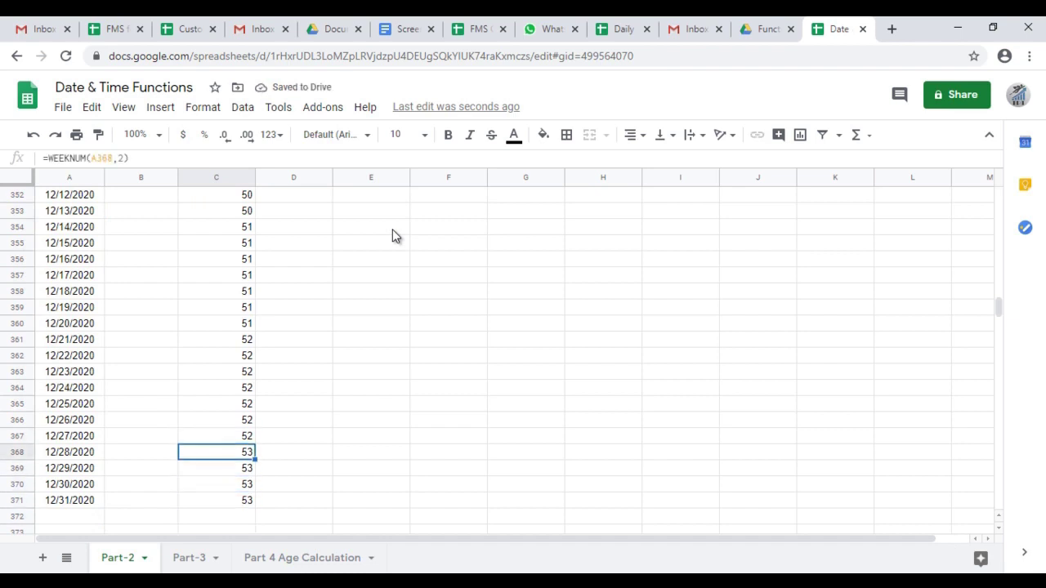
key("shift+Down")
key("shift+Down")
key("shift+Down")
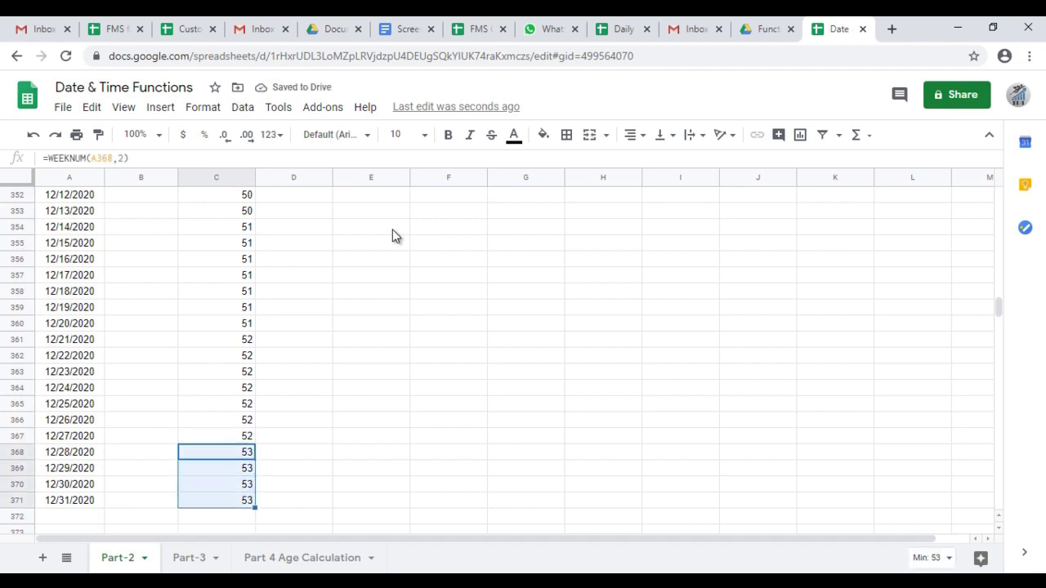
key("ctrl+Up")
Return to the top and view the formula of the first WEEKNUM result
key("Down")
key("Down")
key("Down")
key("Down")
key("Down")
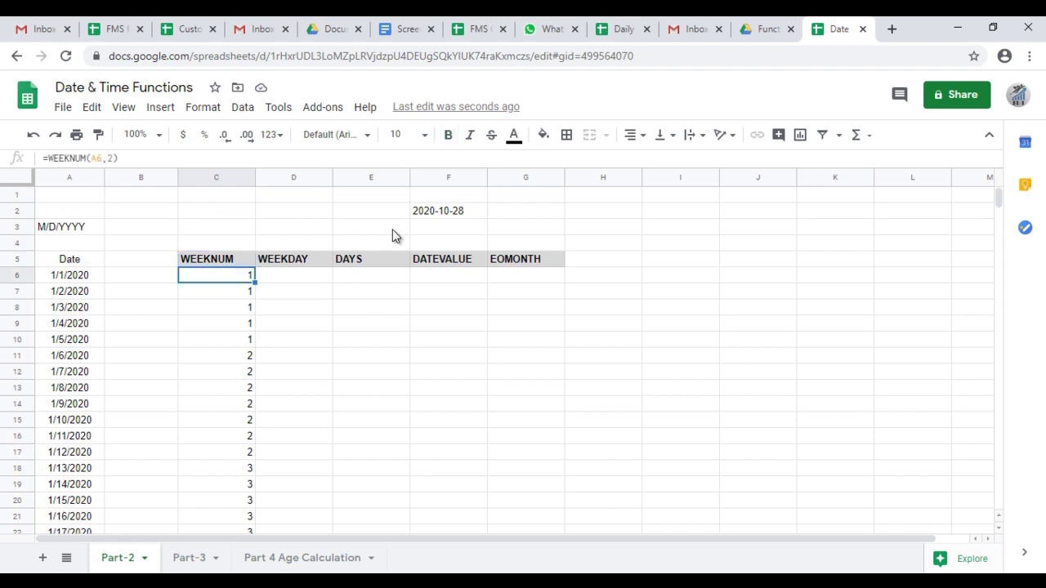
key("shift+Down")
key("shift+Down")
key("shift+Down")
key("shift+Down")
key("Up")
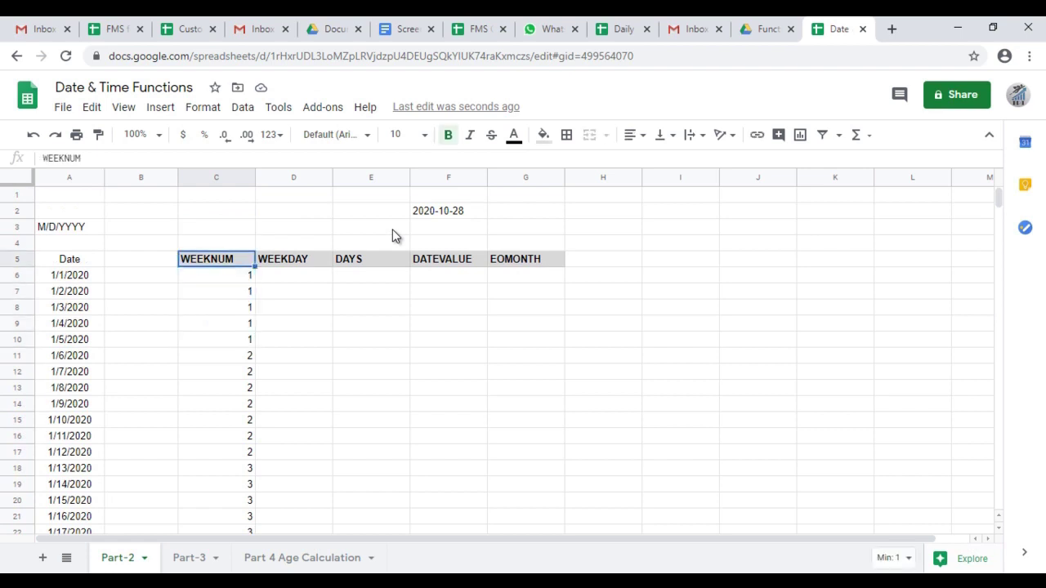
key("Down")
key("Down")
key("Down")
key("Down")
key("Down")
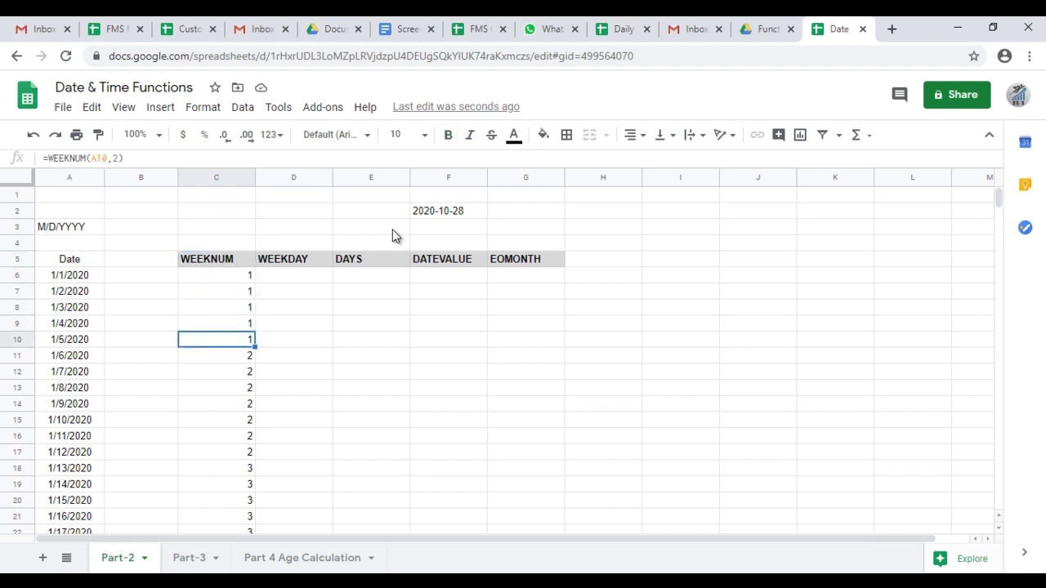
key("Up")
key("Up")
key("Up")
key("Up")
scroll(164, 270, "down", 1)
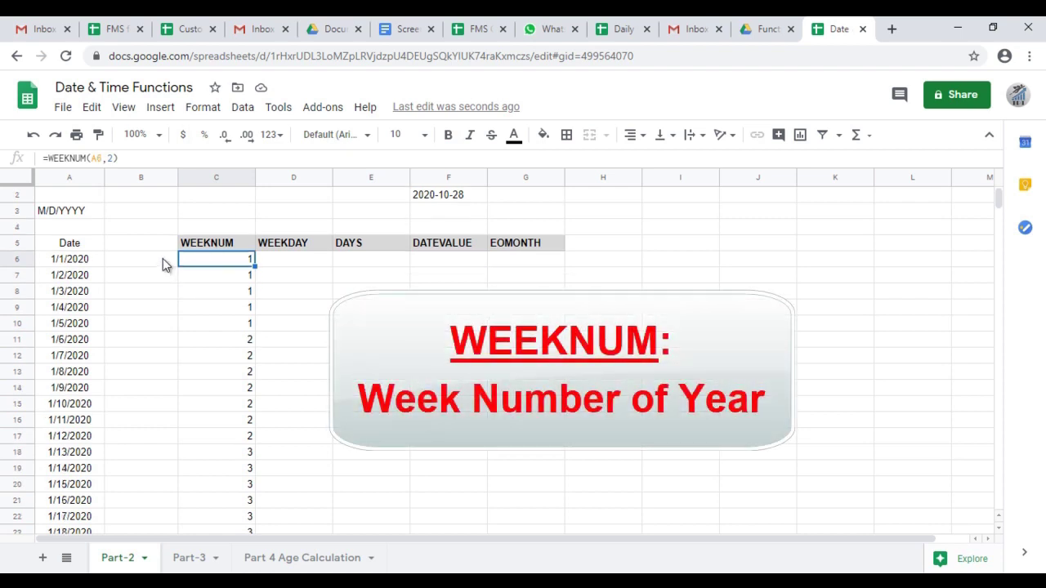
left_click(155, 264)
left_click(242, 263)
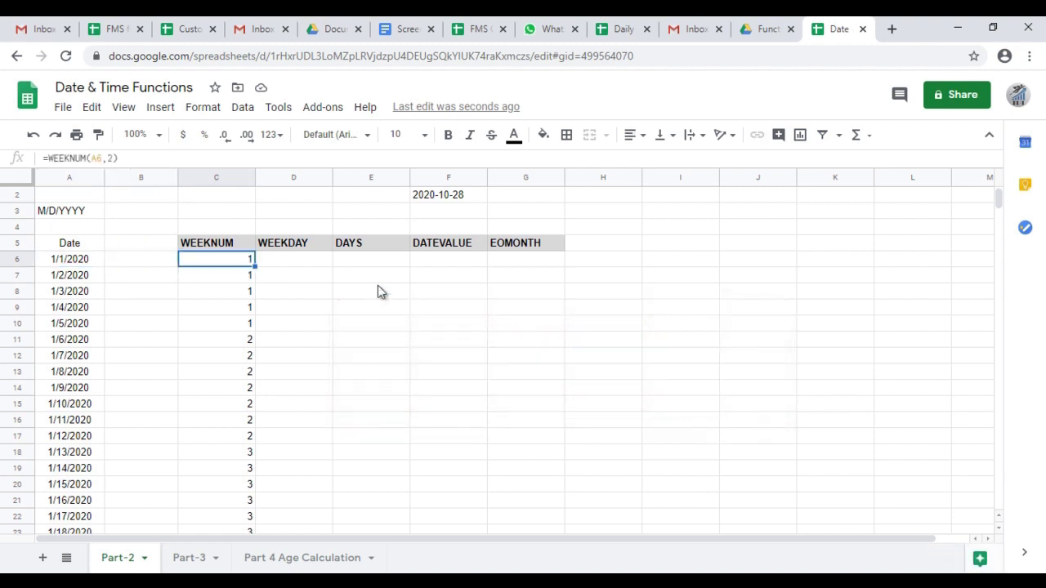
Highlight the week 2 dates and numbers, confirming week 2 starts on 1/6/2020
key("shift+Down")
key("shift+Down")
key("shift+Down")
key("shift+Down")
key("Down")
key("Down")
key("Down")
key("Down")
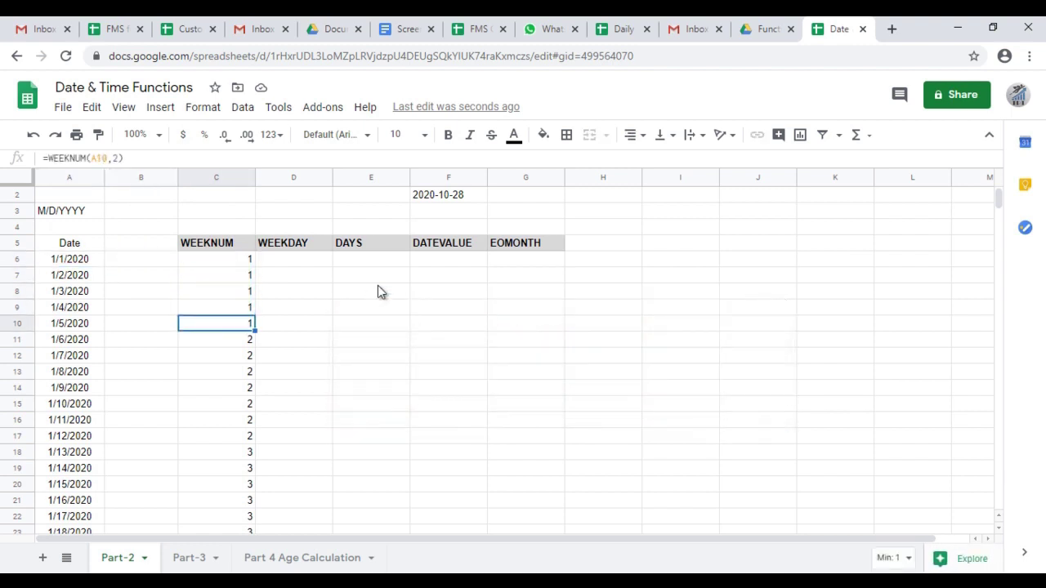
key("Down")
key("Left")
key("Left")
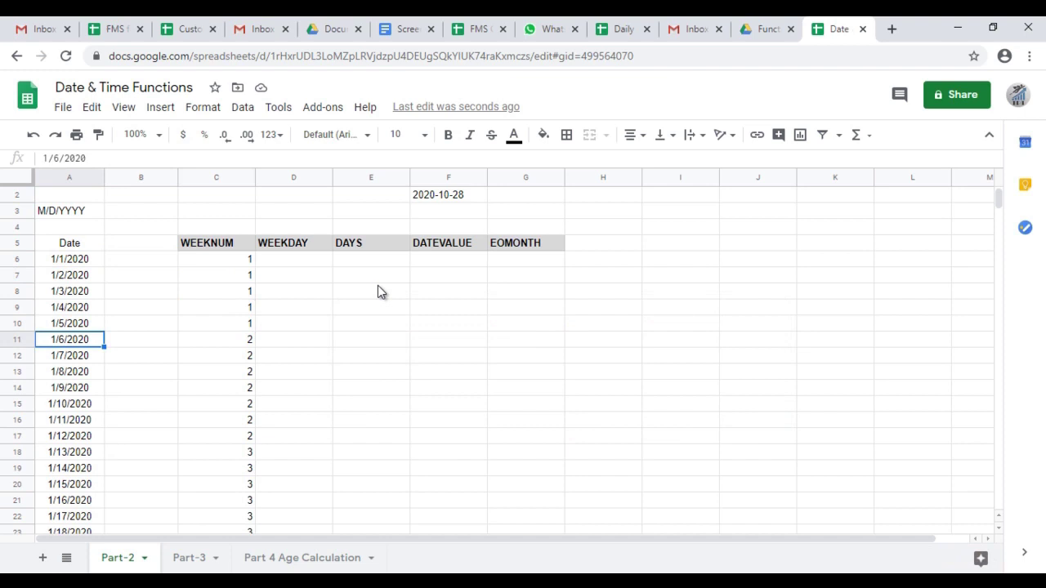
key("shift+Down")
key("shift+Down")
key("shift+Down")
key("shift+Down")
key("shift+Down")
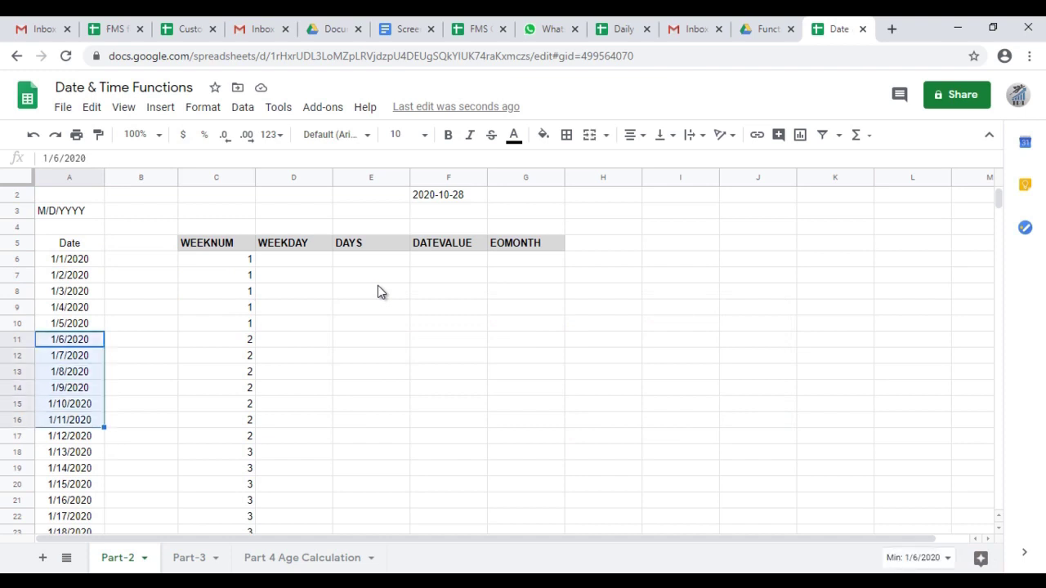
key("shift+Down")
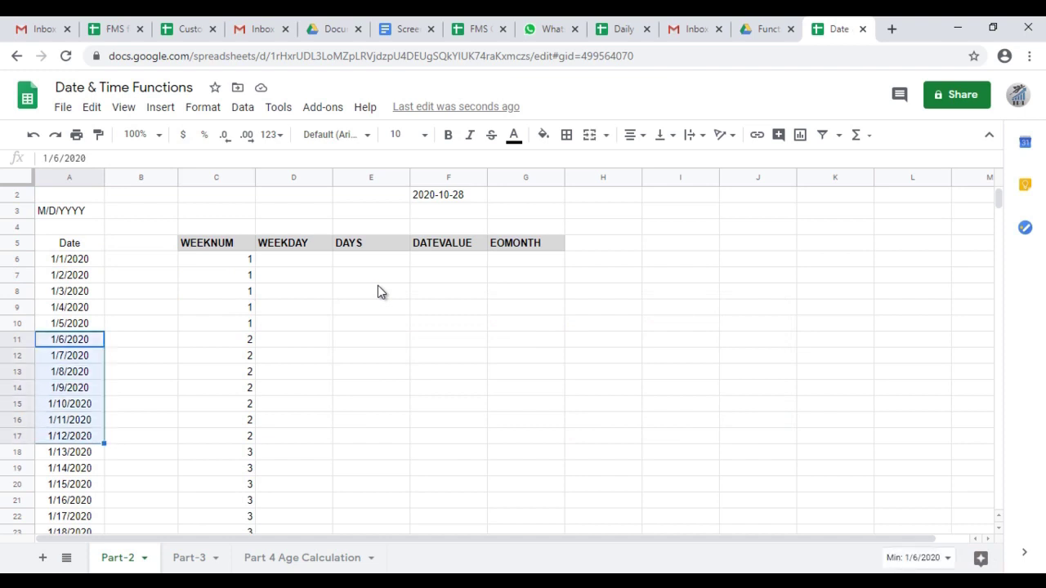
key("shift+Right")
key("shift+Right")
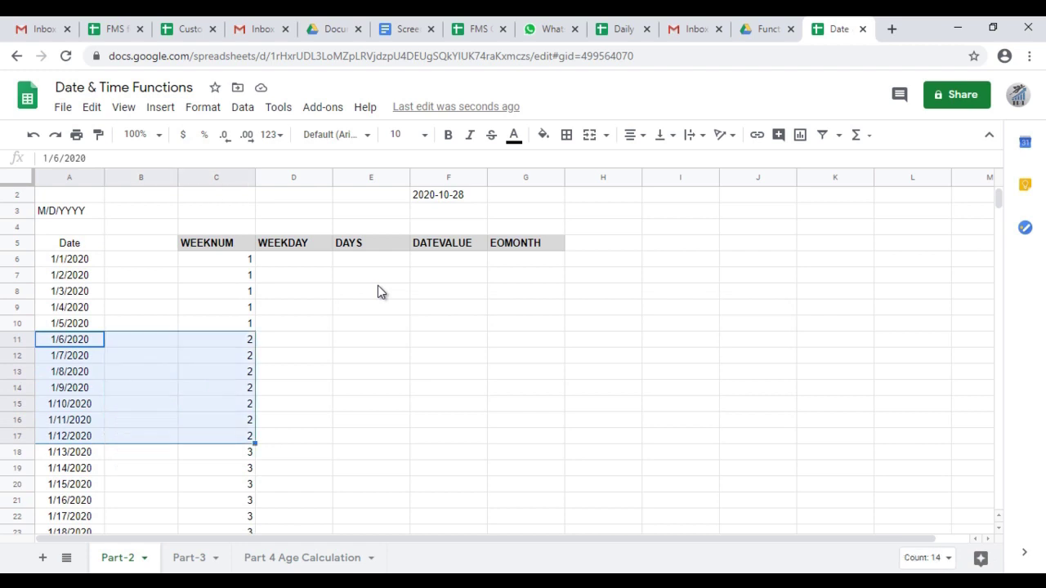
key("Right")
key("Right")
key("Right")
key("Left")
key("shift+Down")
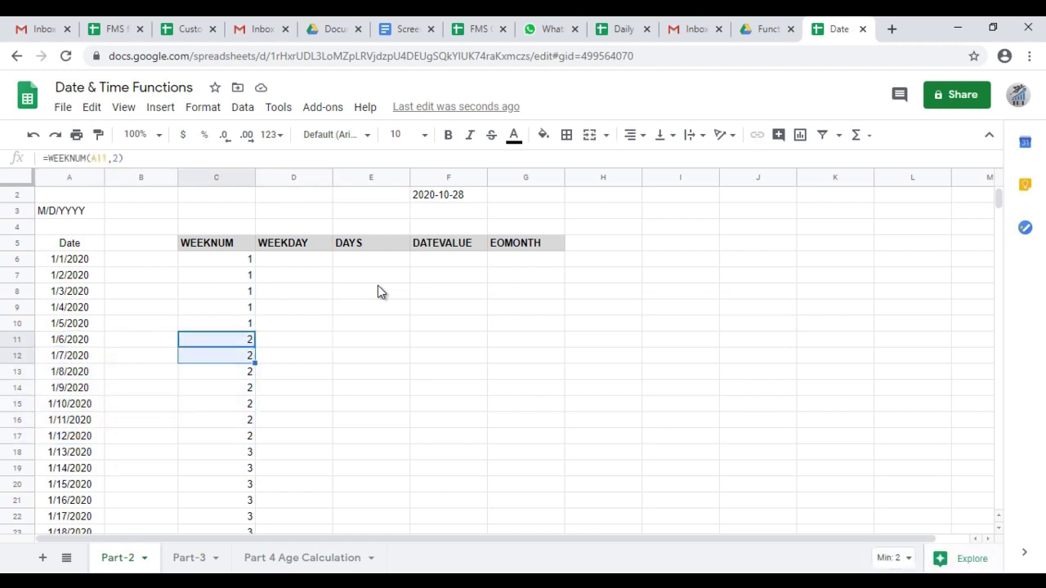
key("ctrl+Down")
key("Up")
key("Up")
key("Up")
key("ctrl+Up")
left_click(69, 278)
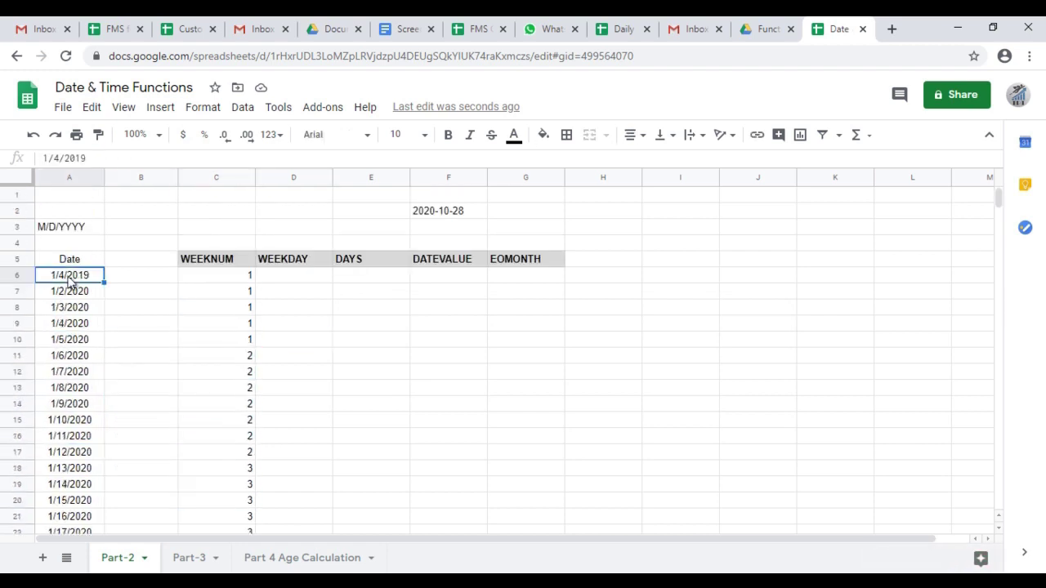
double_click(69, 278)
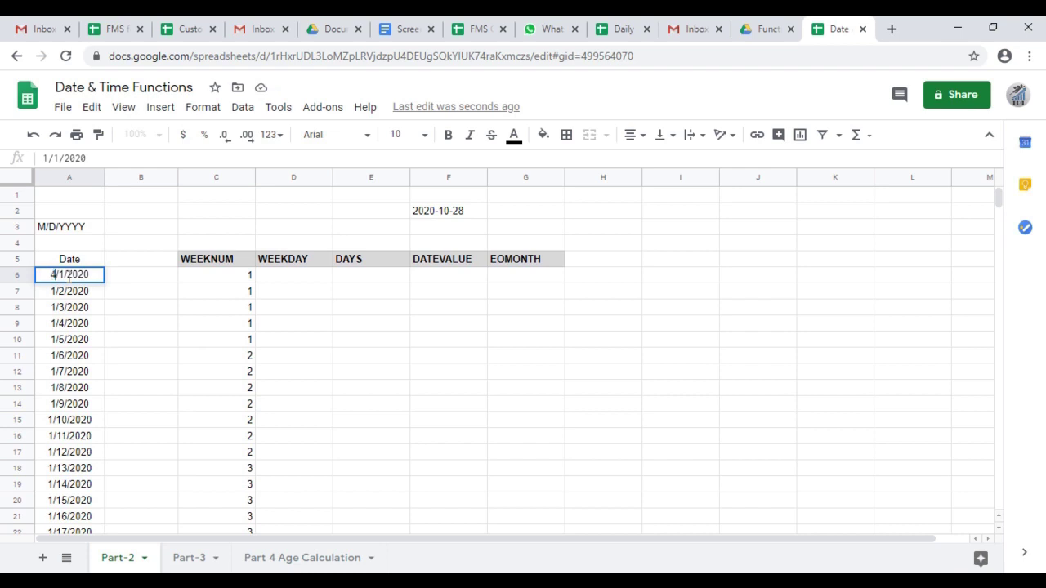
key("Return")
left_click(90, 278)
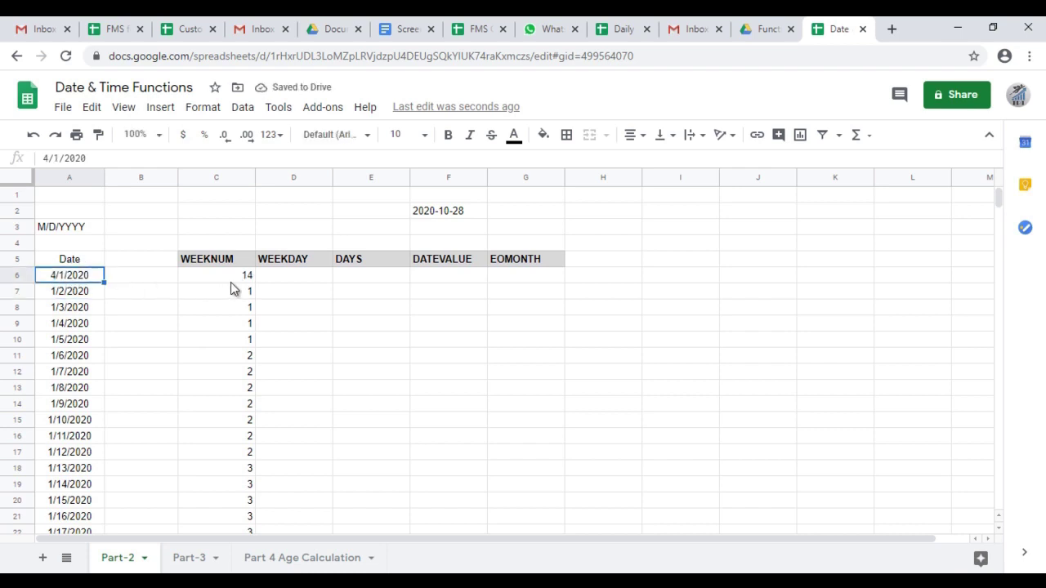
key("Return")
key("BackSpace")
type("9")
key("Return")
left_click(63, 280)
left_click(244, 283)
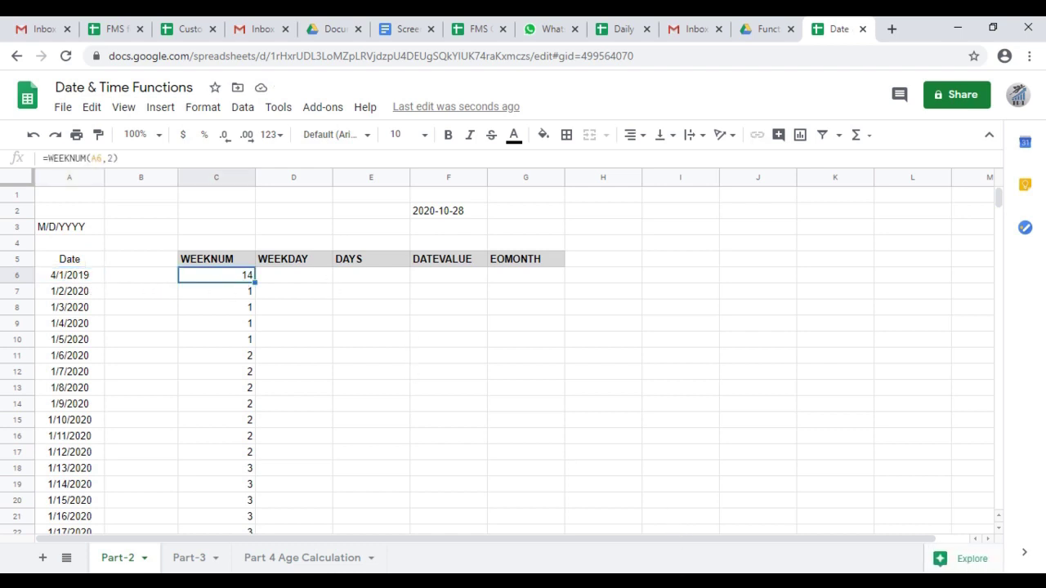
key("ctrl+z")
Enter =WEEKDAY(A6) in D6, which returns 4 for 1/1/2020
left_click(295, 291)
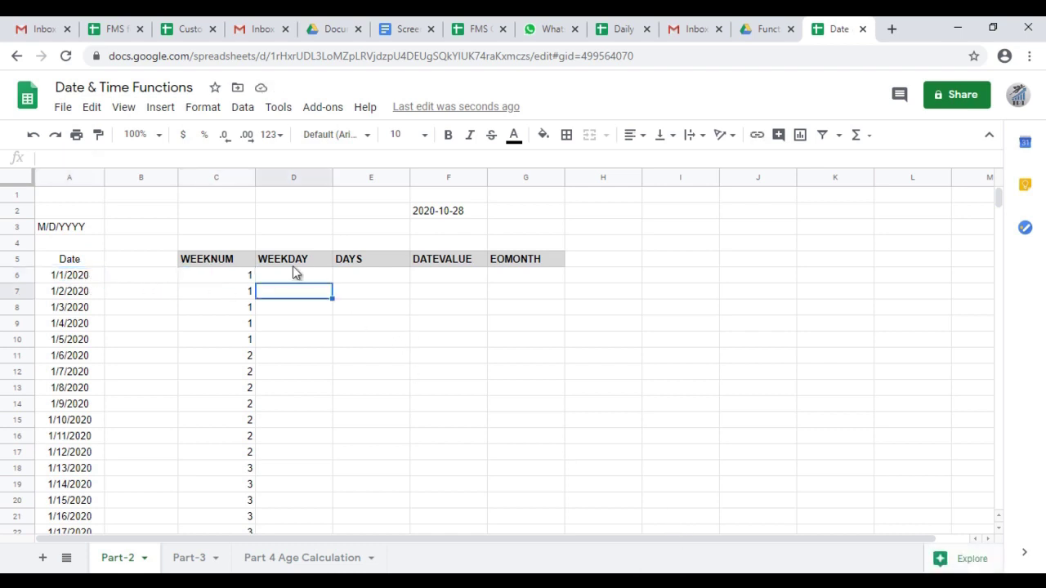
left_click(305, 279)
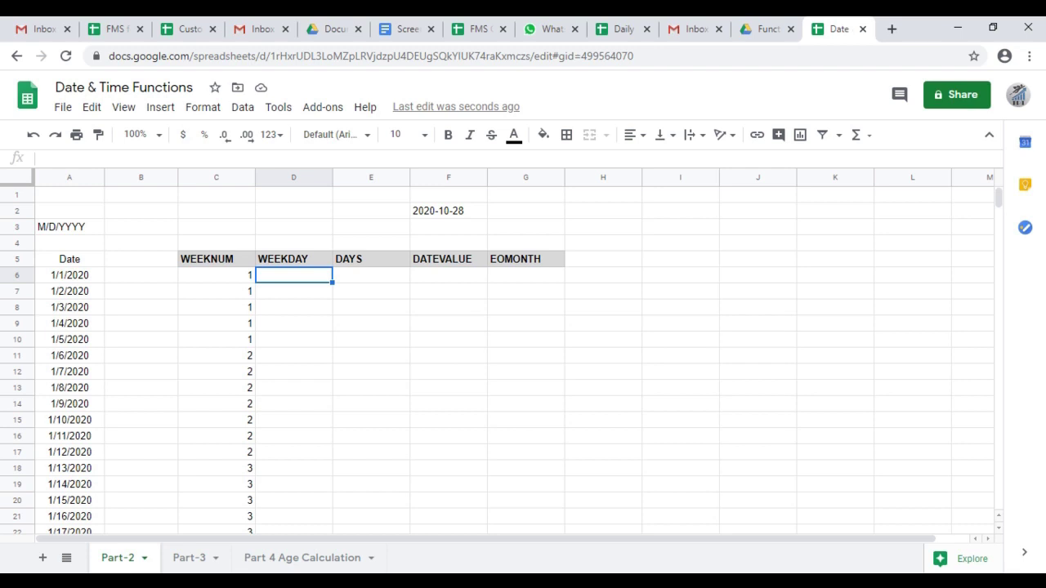
type("=we")
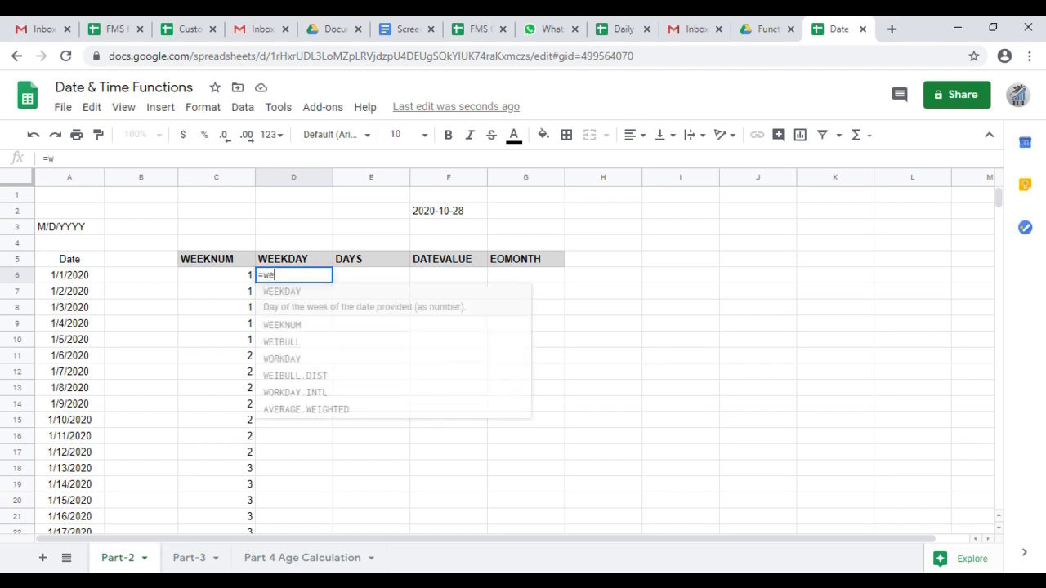
type("ek")
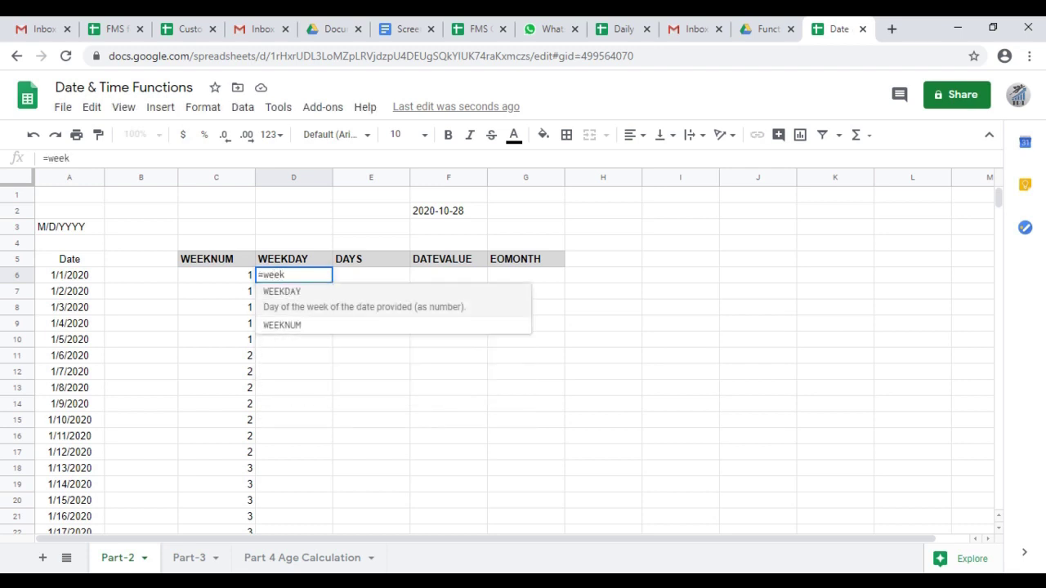
key("Tab")
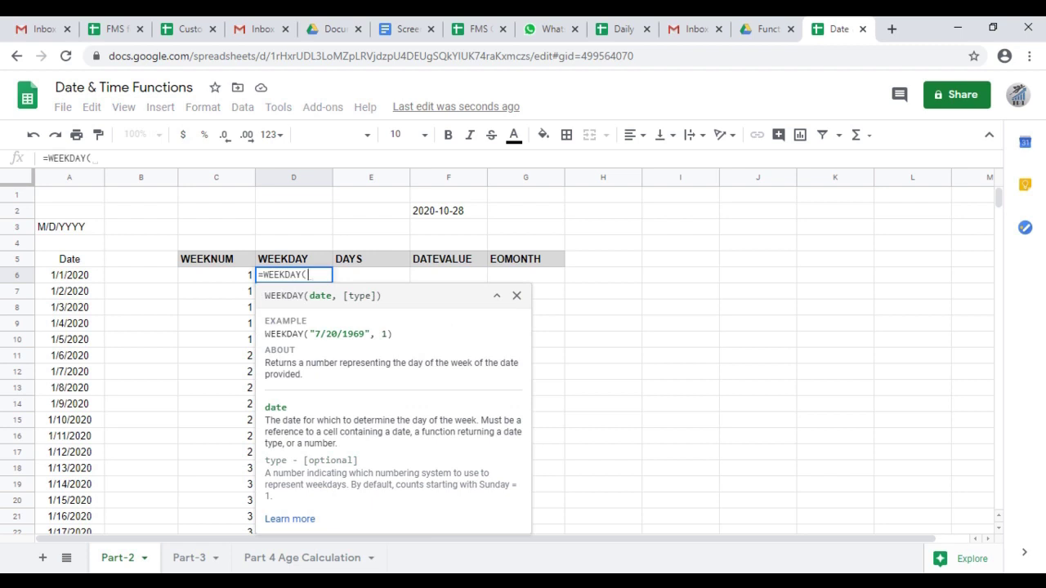
left_click(69, 275)
key("Return")
left_click(294, 275)
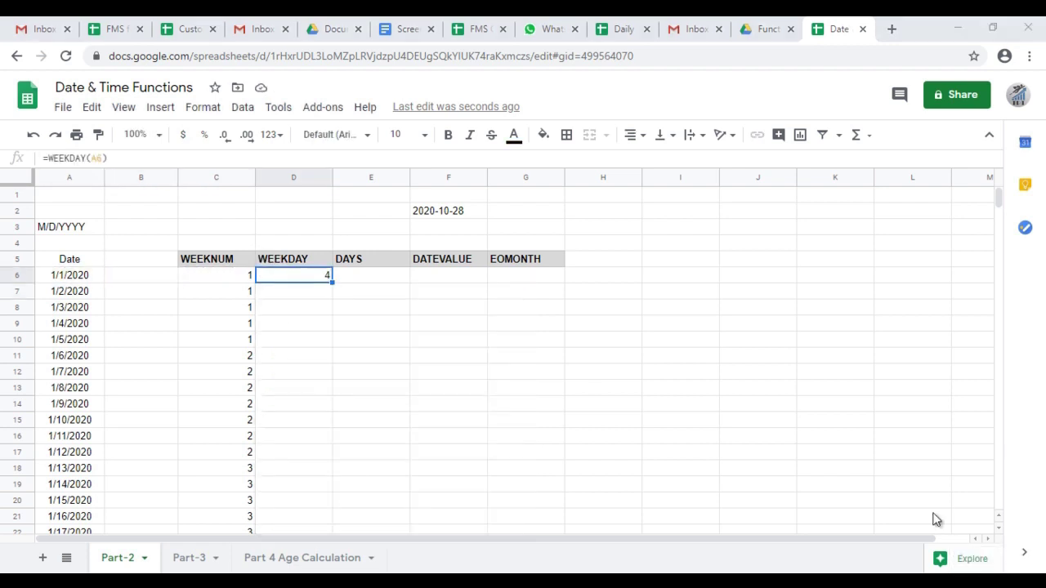
left_click(934, 572)
Page the calendar back to January 2020, confirm the 1st is a Wednesday, then close it
left_click(980, 124)
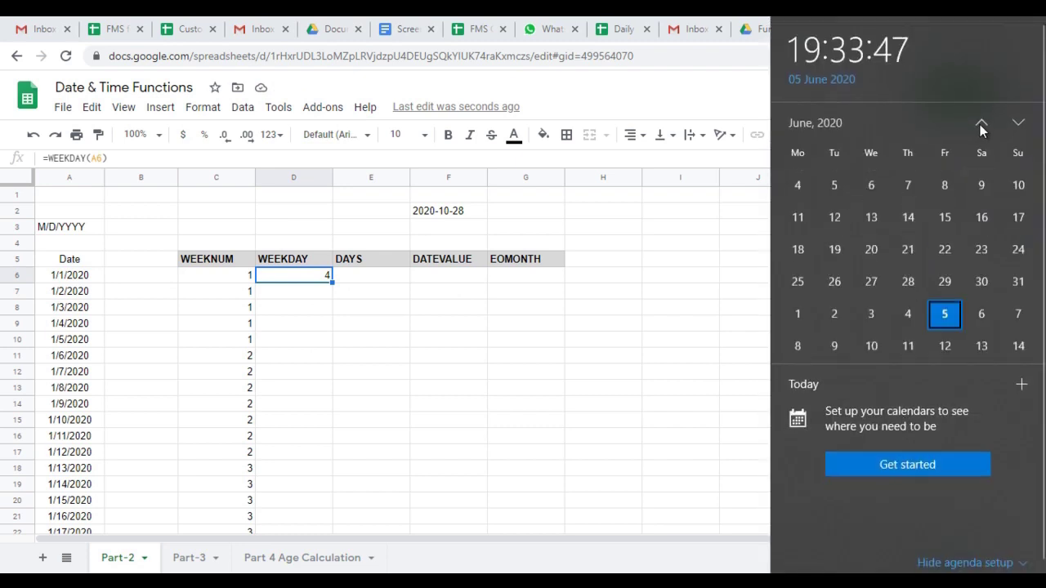
left_click(980, 124)
left_click(980, 124)
left_click(980, 124)
left_click(980, 124)
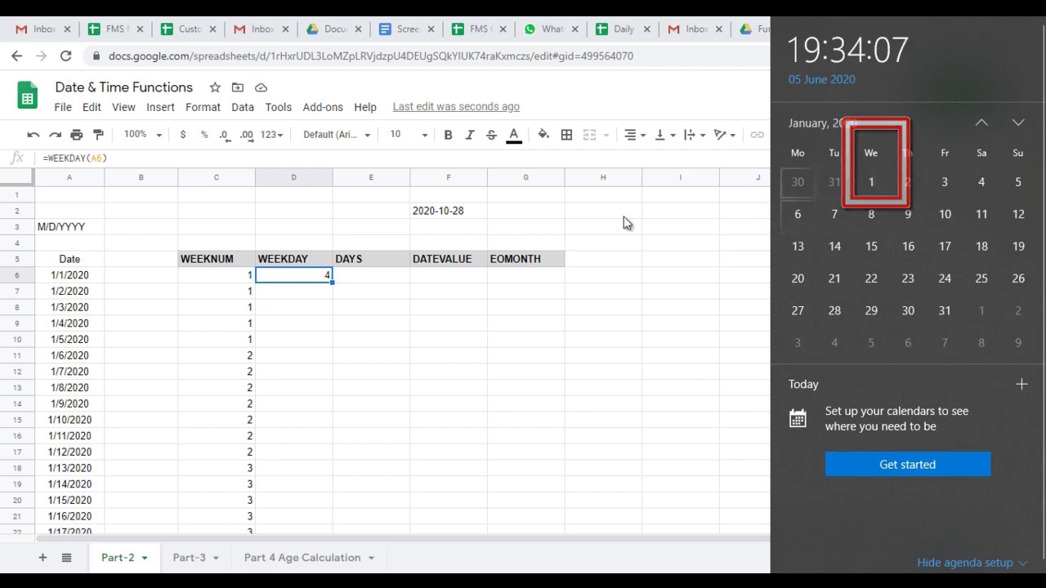
left_click(572, 233)
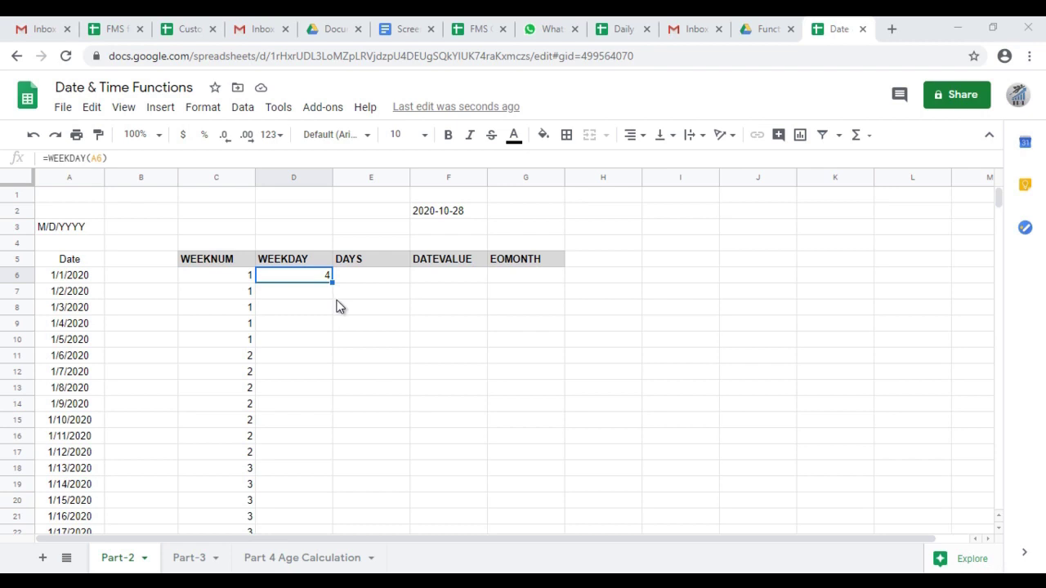
Enter =WEEKDAY(A6) in D6
key("Delete")
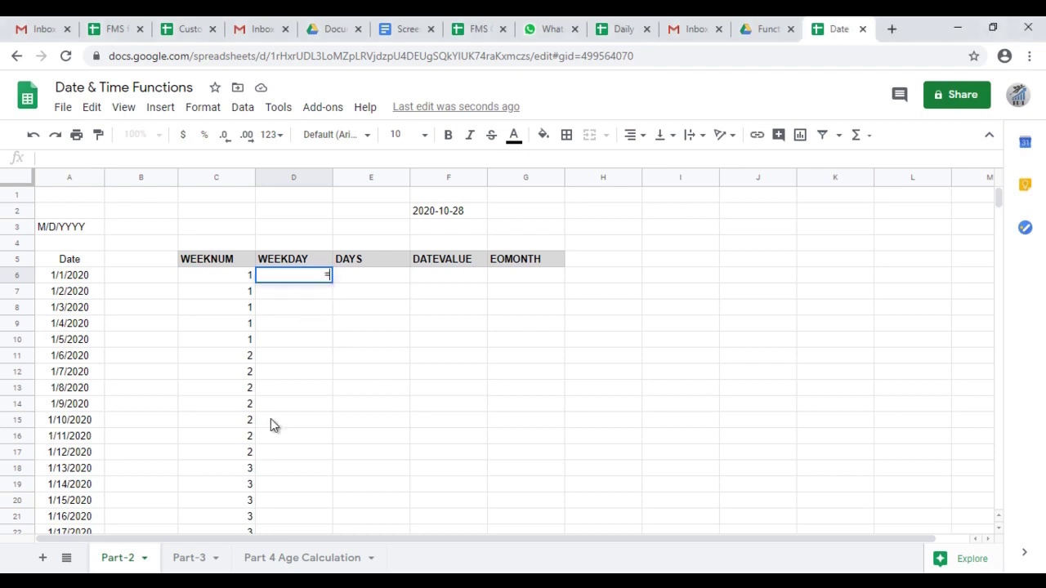
type("=weekd")
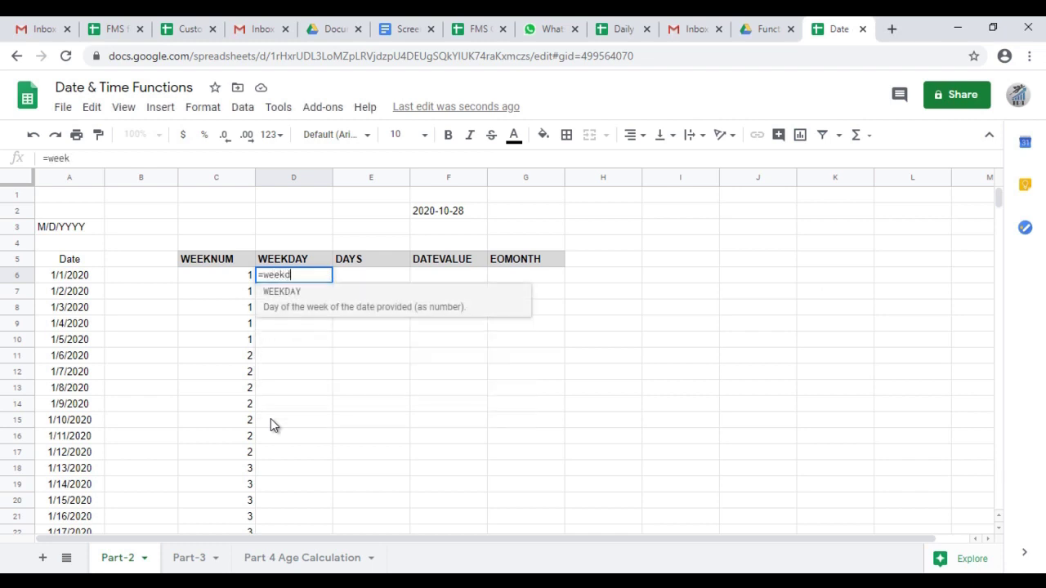
type("a")
key("Tab")
key("Left")
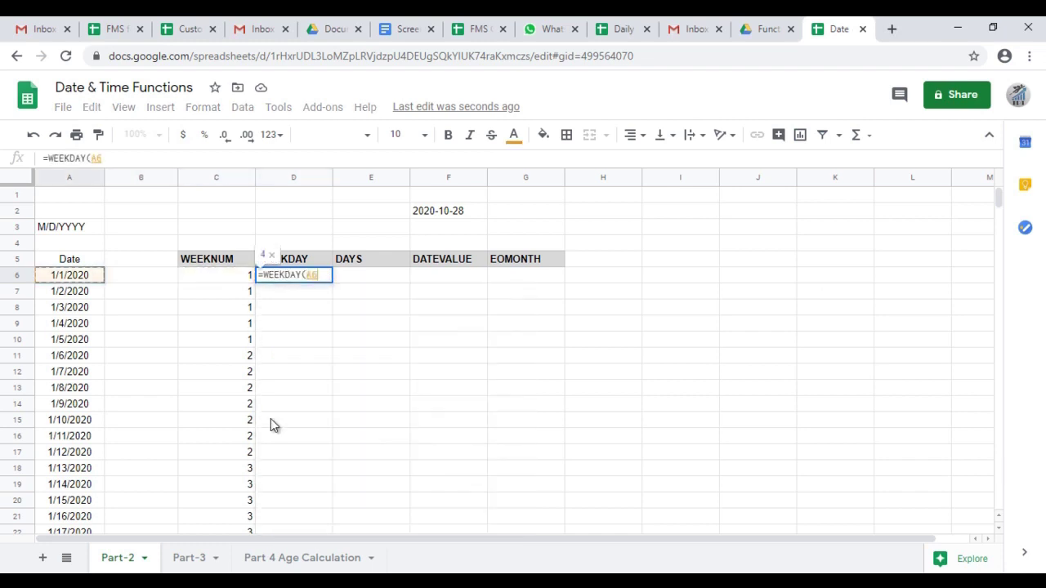
key("Return")
Fill the WEEKDAY formula down column D from D6 to D371 and check the results
key("Up")
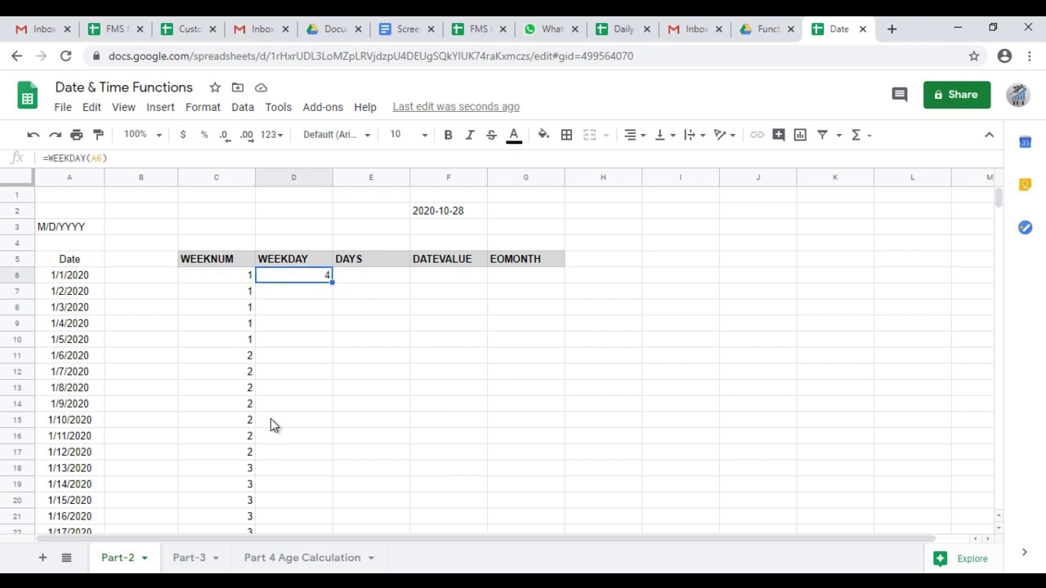
key("Left")
key("ctrl+Down")
key("Right")
key("ctrl+shift+Up")
key("ctrl+d")
key("Down")
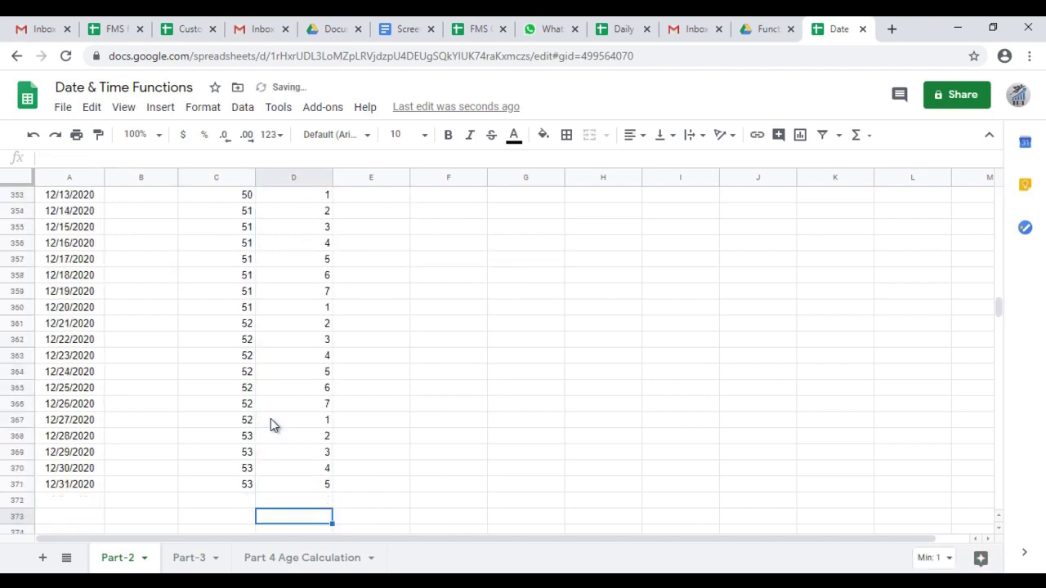
key("Up")
key("ctrl+Up")
key("ctrl+Up")
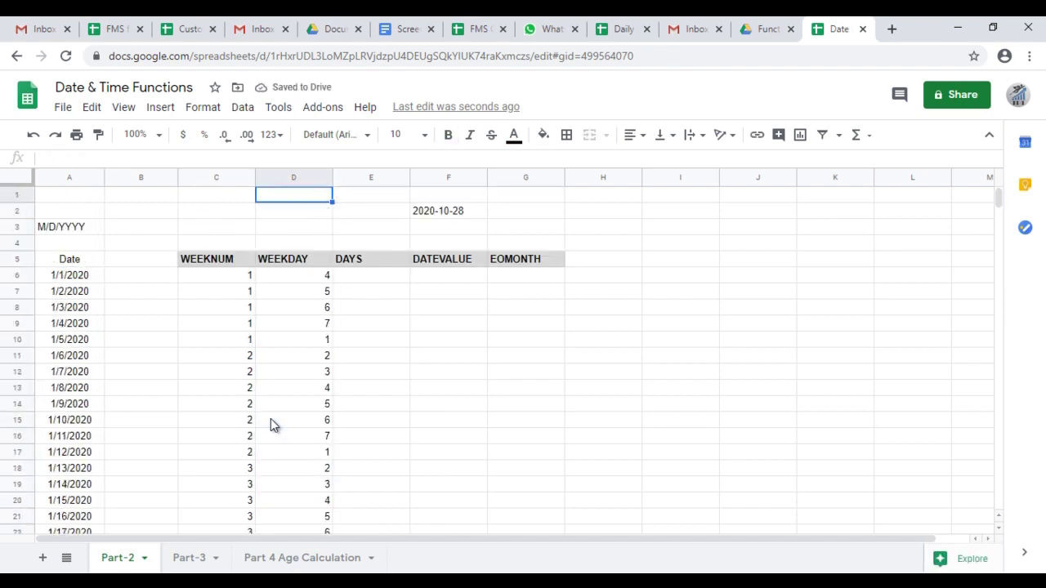
left_click(315, 323)
key("ctrl+Up")
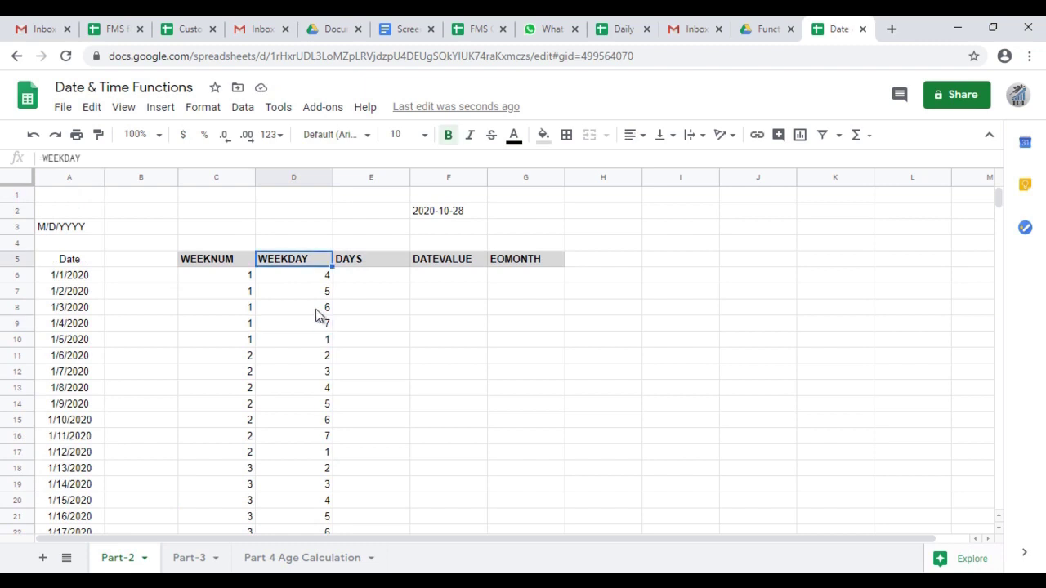
Start a WEEKDAY formula in D6 as =WEEKDAY(A6, ready for a type argument
key("Down")
type("=week")
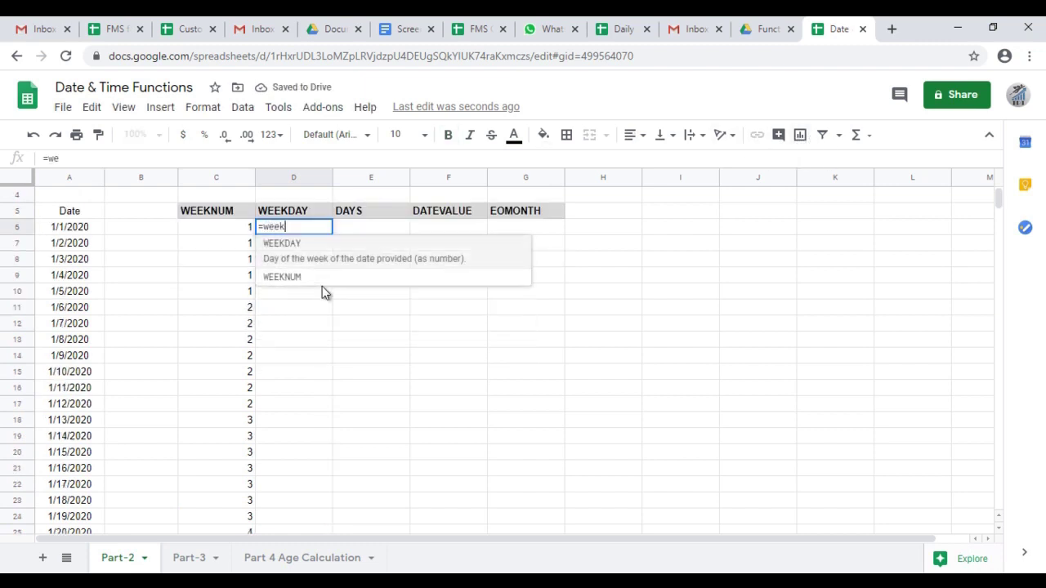
type("da")
key("Tab")
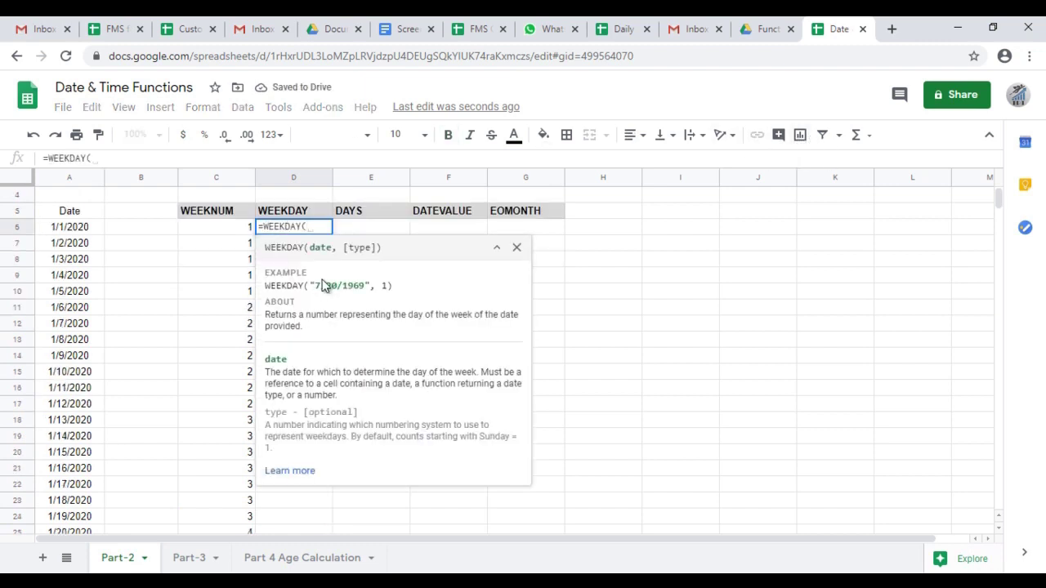
key("Left")
key("Left")
key("Left")
type(",")
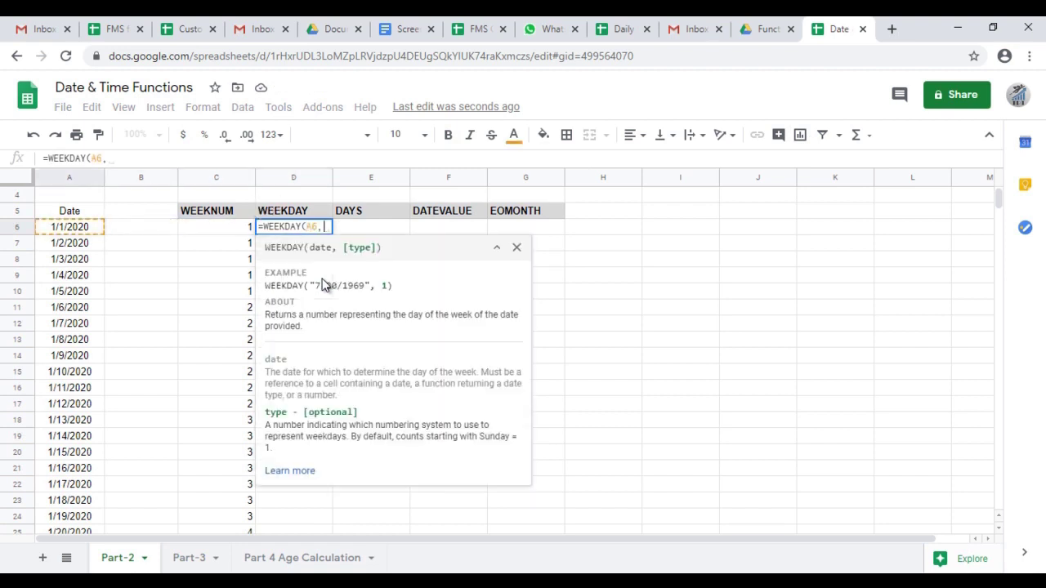
Open the WEEKDAY help article and scroll through its type options table
left_click(298, 472)
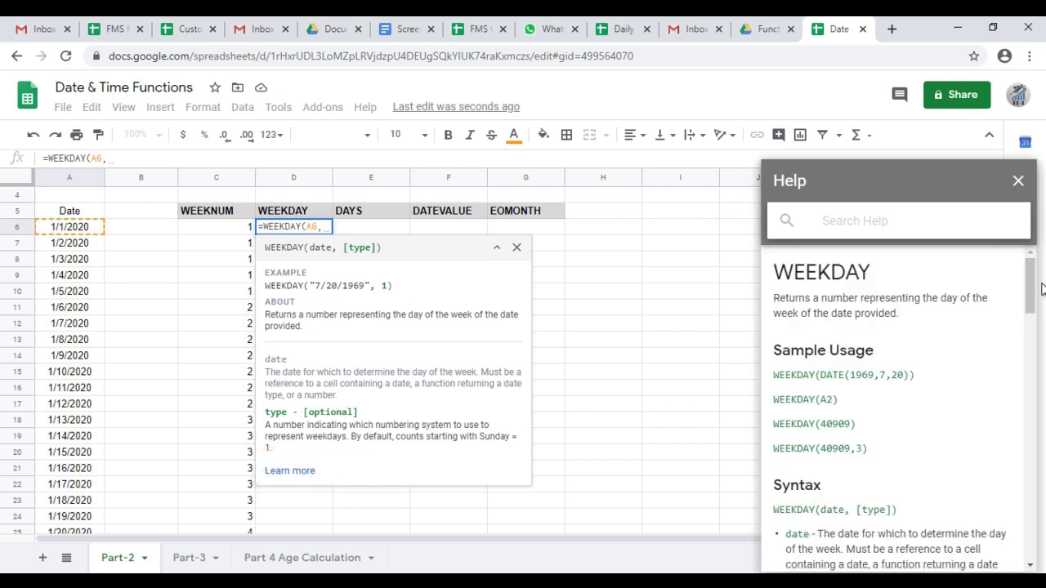
left_click_drag(1032, 301, 1019, 517)
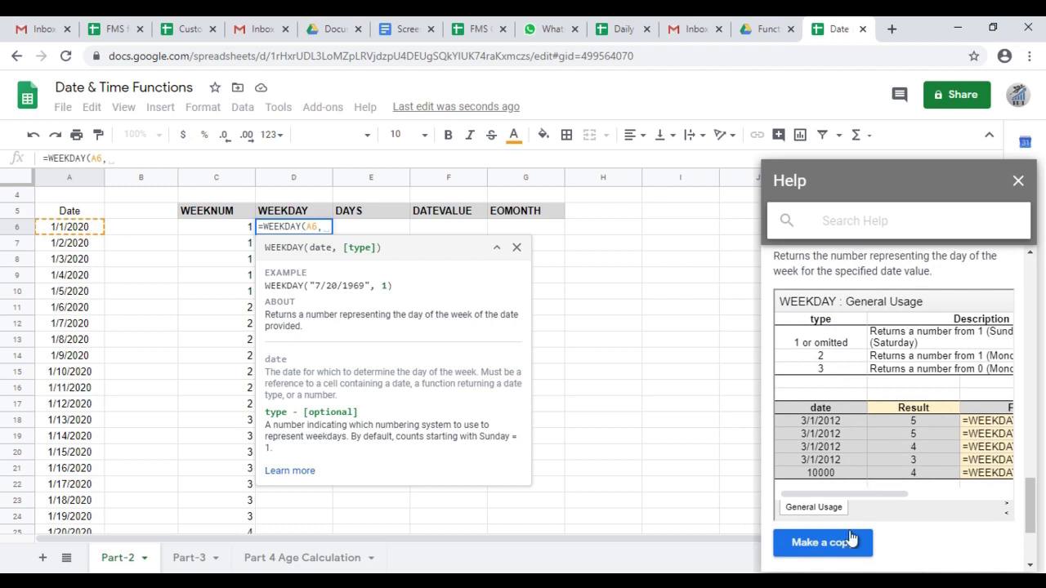
mouse_move(842, 494)
left_mouse_down()
mouse_move(915, 492)
mouse_move(848, 486)
left_mouse_up()
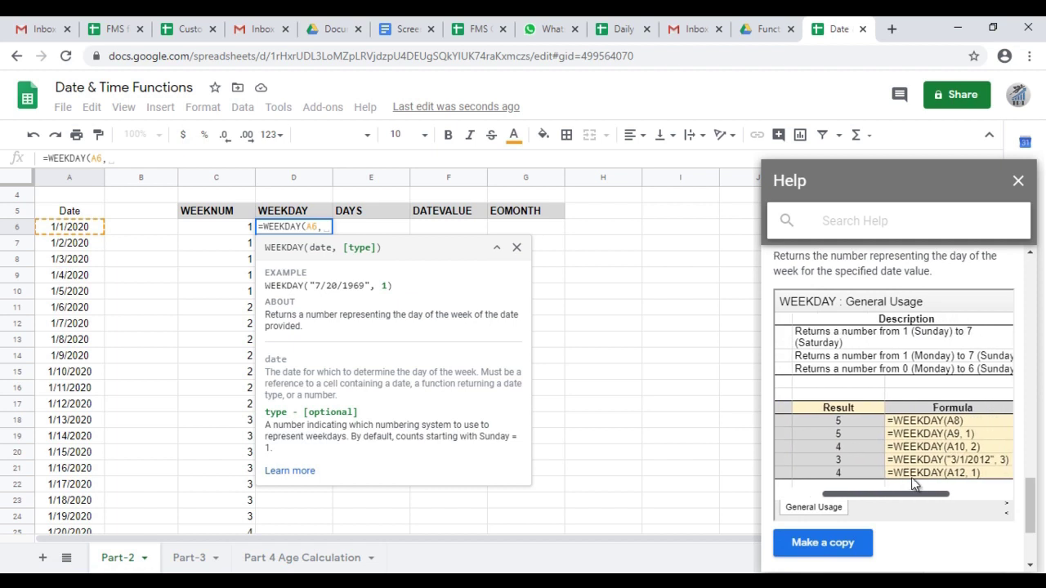
scroll(875, 482, "right", 3)
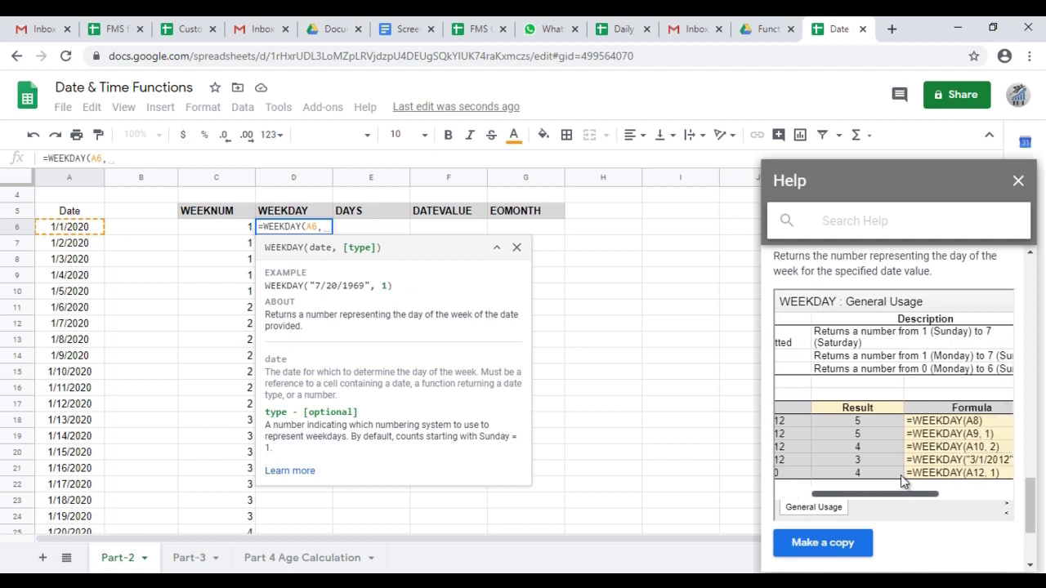
scroll(891, 483, "left", 3)
scroll(882, 479, "right", 1)
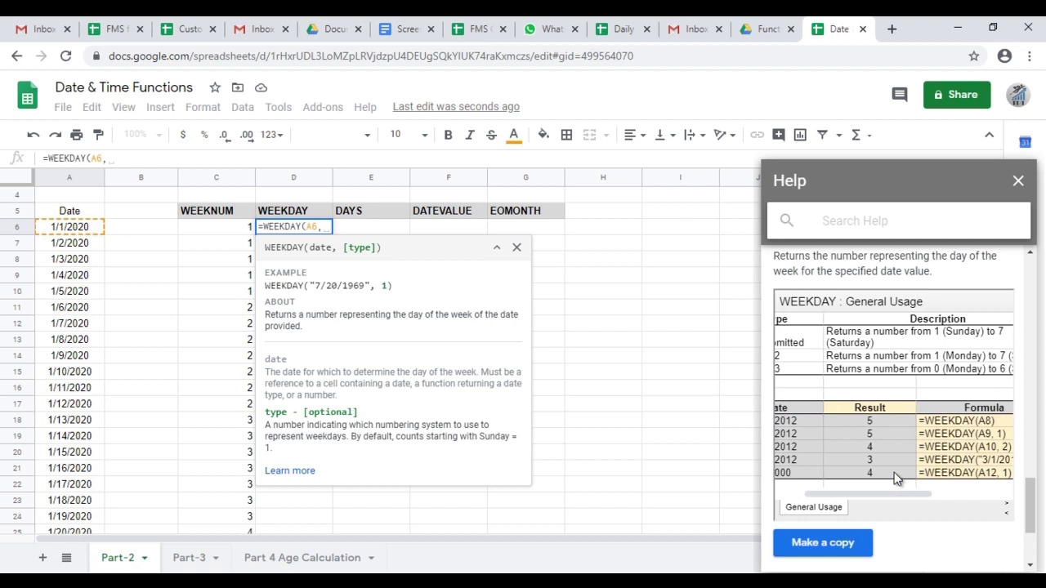
left_click_drag(878, 493, 846, 493)
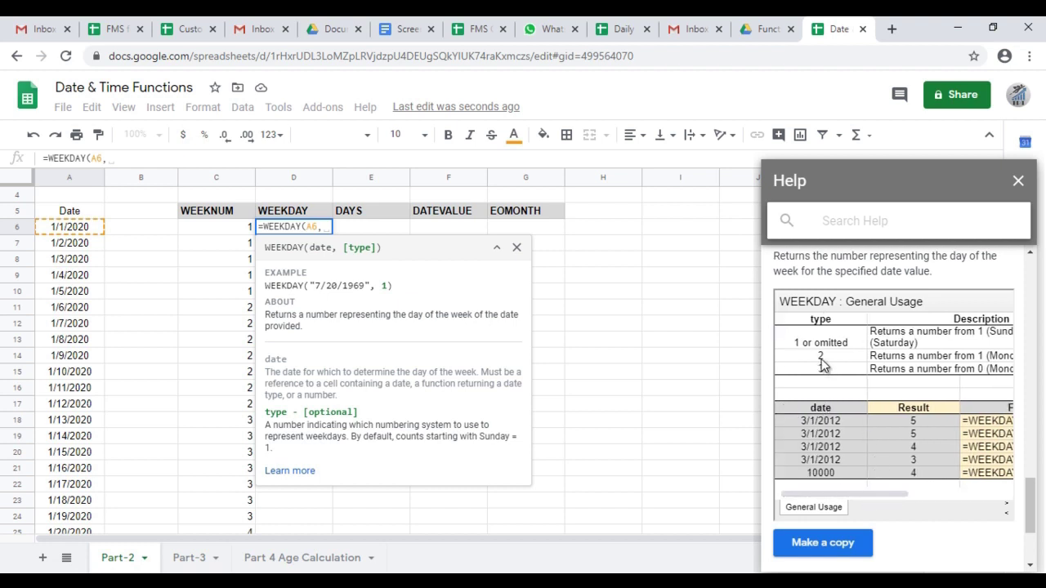
left_click_drag(840, 494, 829, 487)
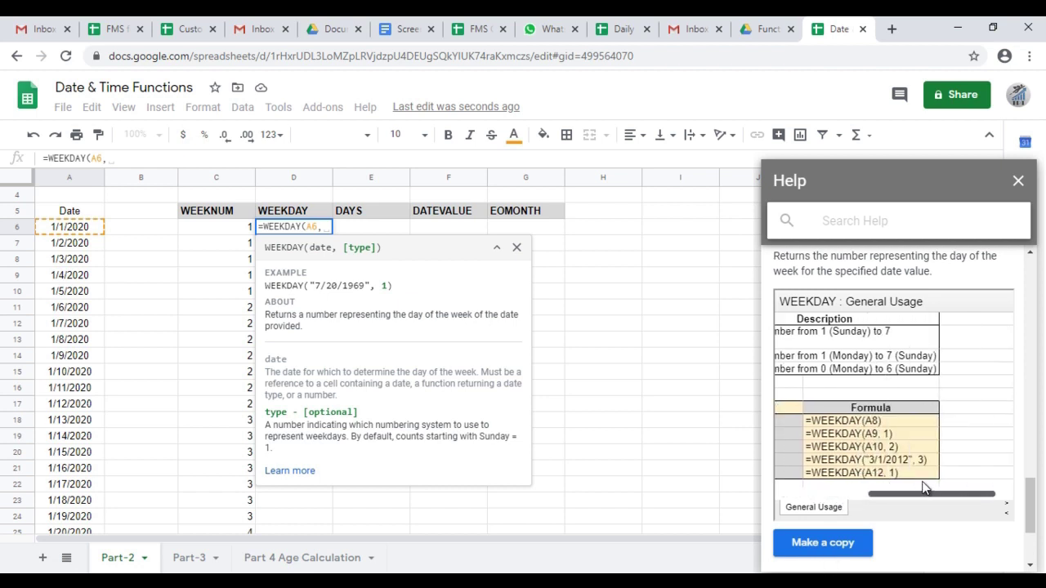
Close the help panel and enter =WEEKDAY(A6) in D6
left_click(1018, 180)
key("Escape")
scroll(297, 320, "up", 1)
type("=")
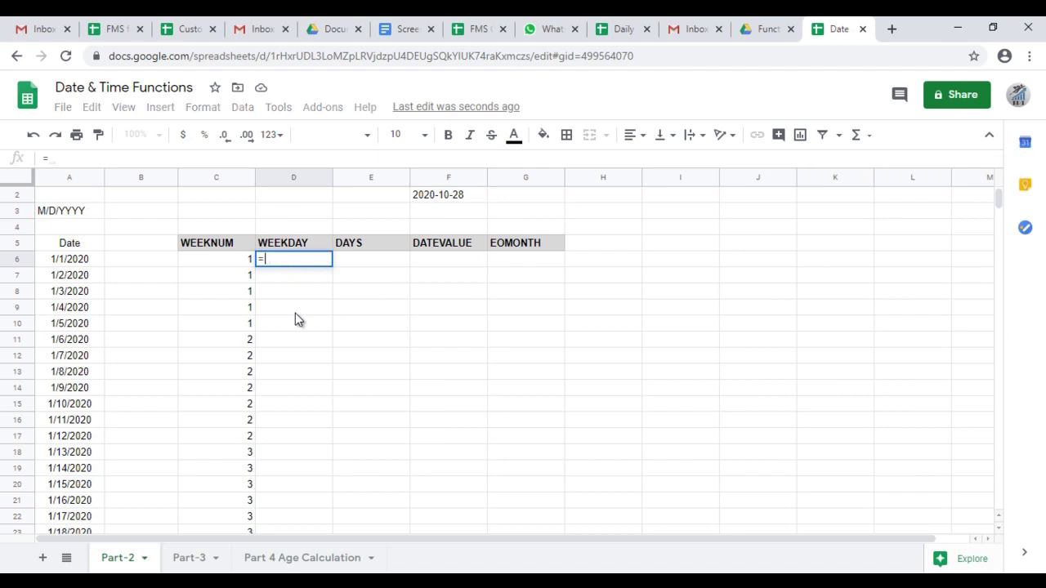
type("weekday(")
key("Left")
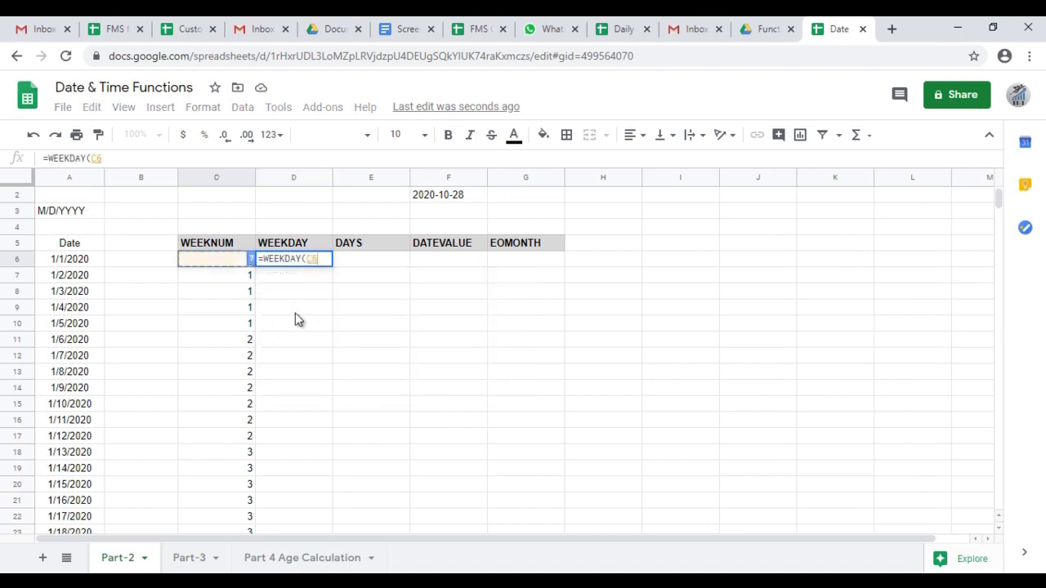
key("Left")
key("Left")
type(")")
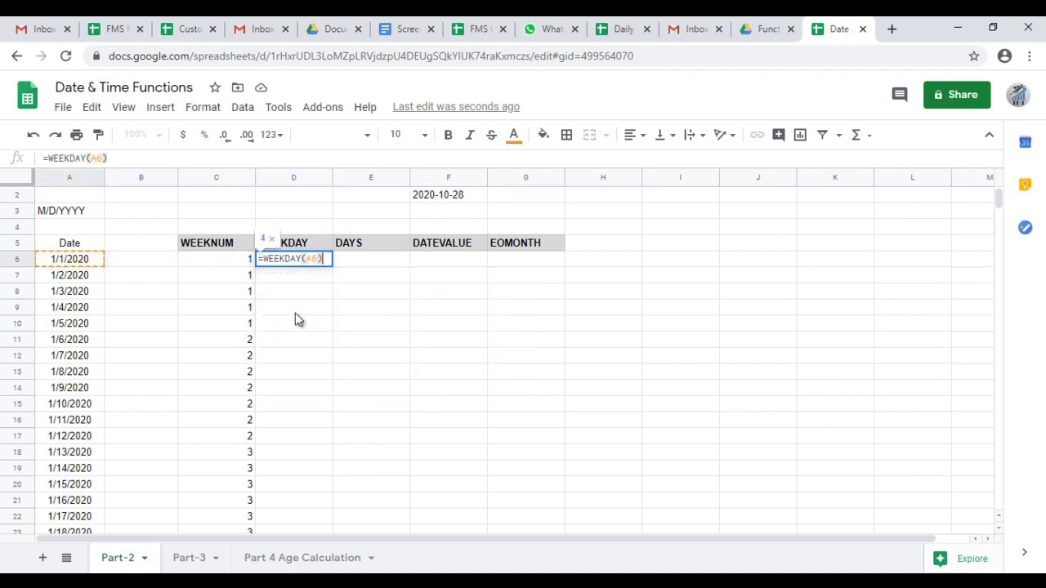
key("Return")
Fill the WEEKDAY formula down D6:D371 and check the first result
key("Up")
key("Left")
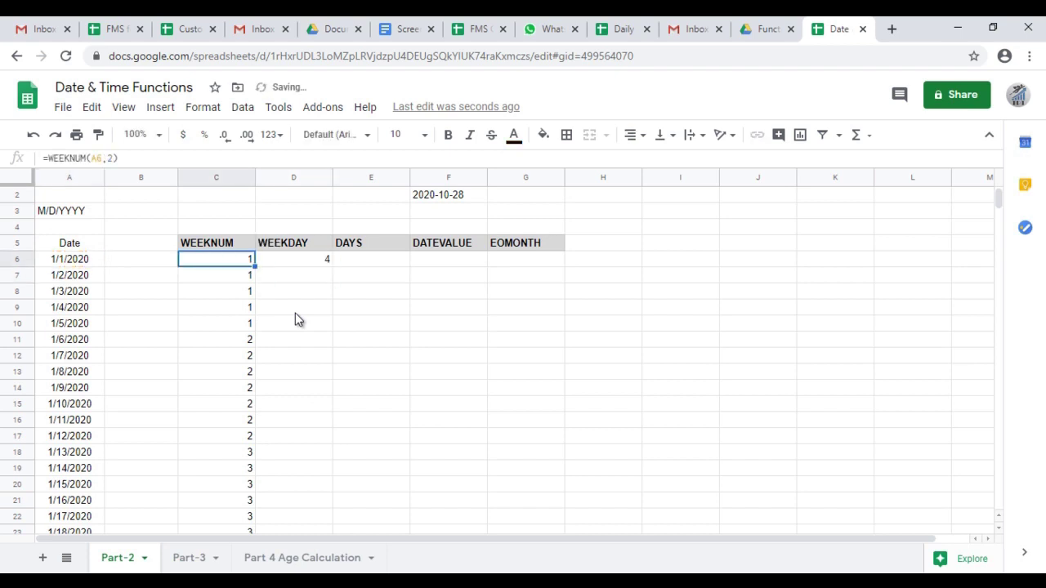
key("ctrl+Down")
key("Right")
key("ctrl+shift+Up")
key("ctrl+d")
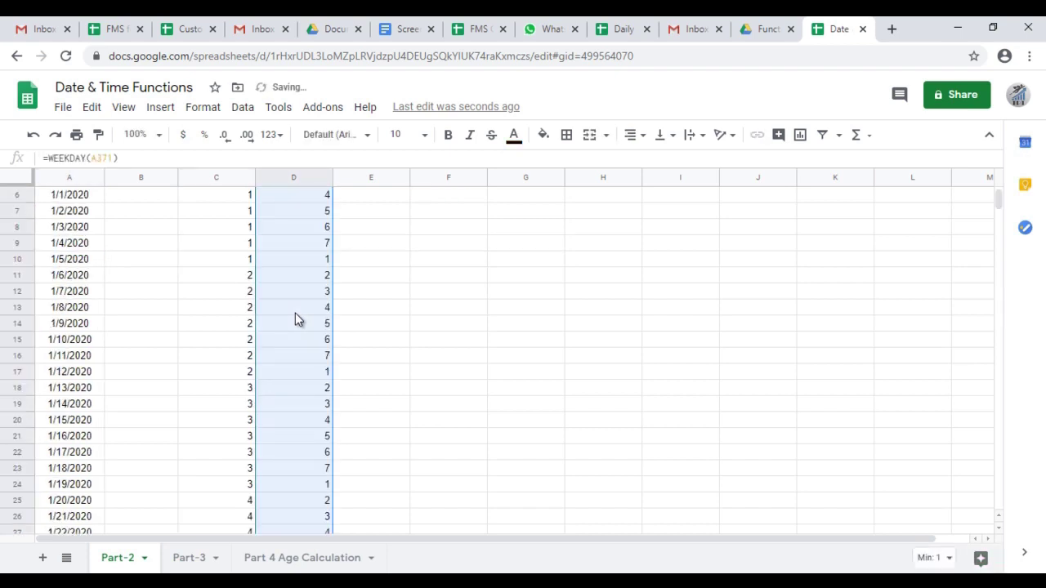
key("ctrl+Up")
key("Down")
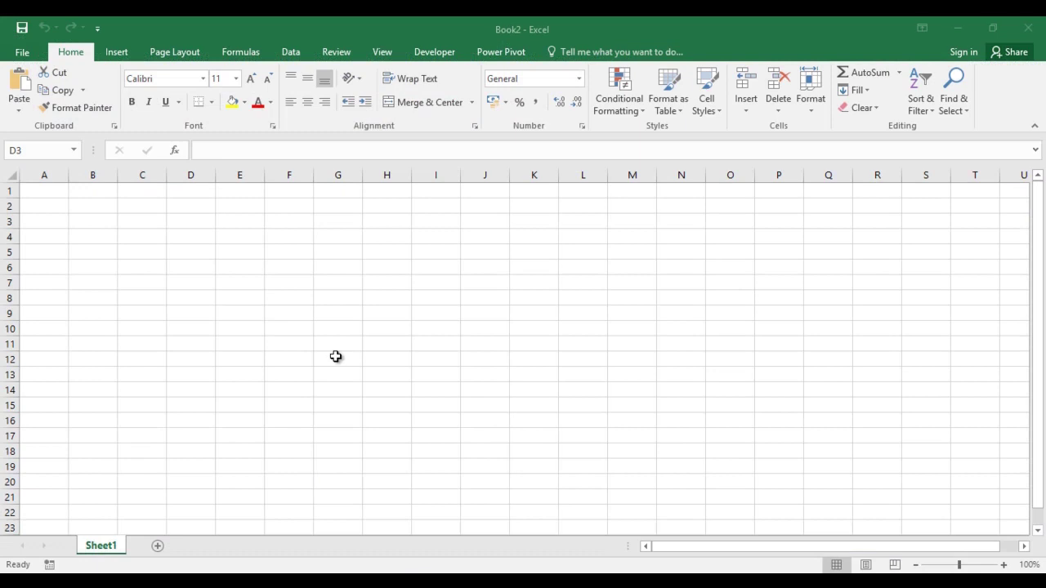
In Excel Book2, start a trial =WEEKDAY(C3, formula in D3
left_click(177, 222)
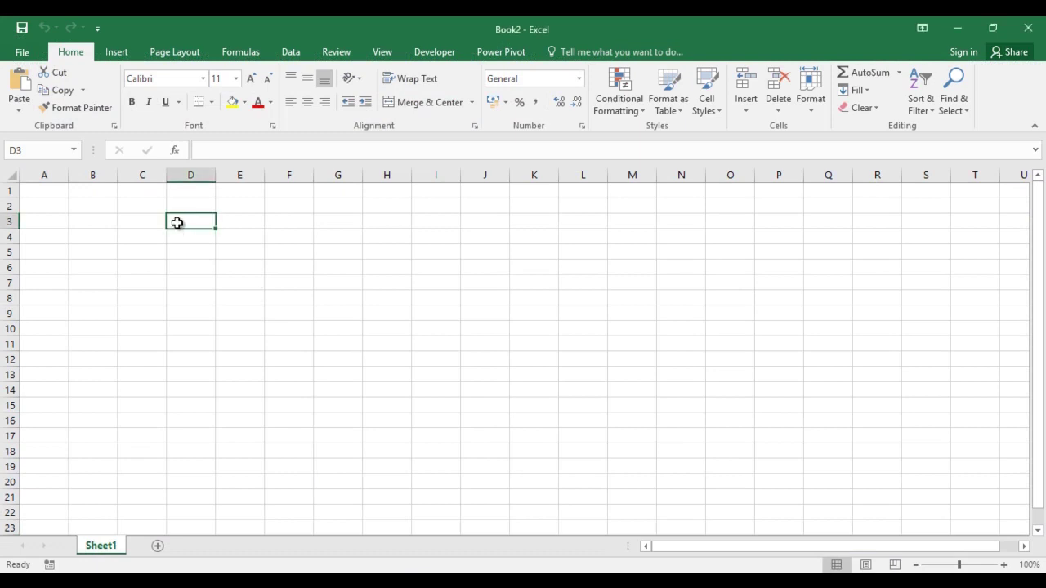
type("=w")
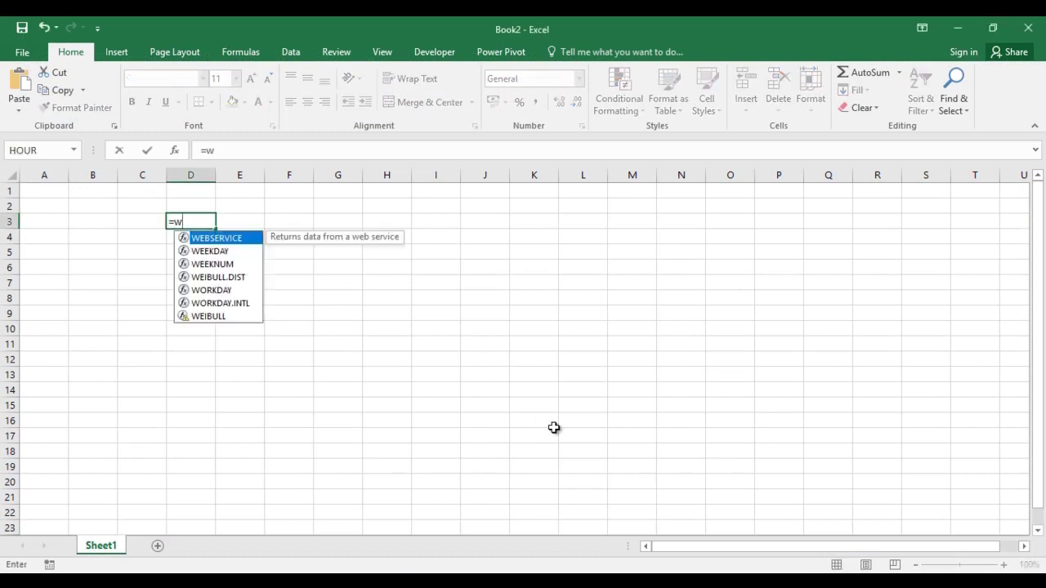
key("BackSpace")
type("weed")
key("BackSpace")
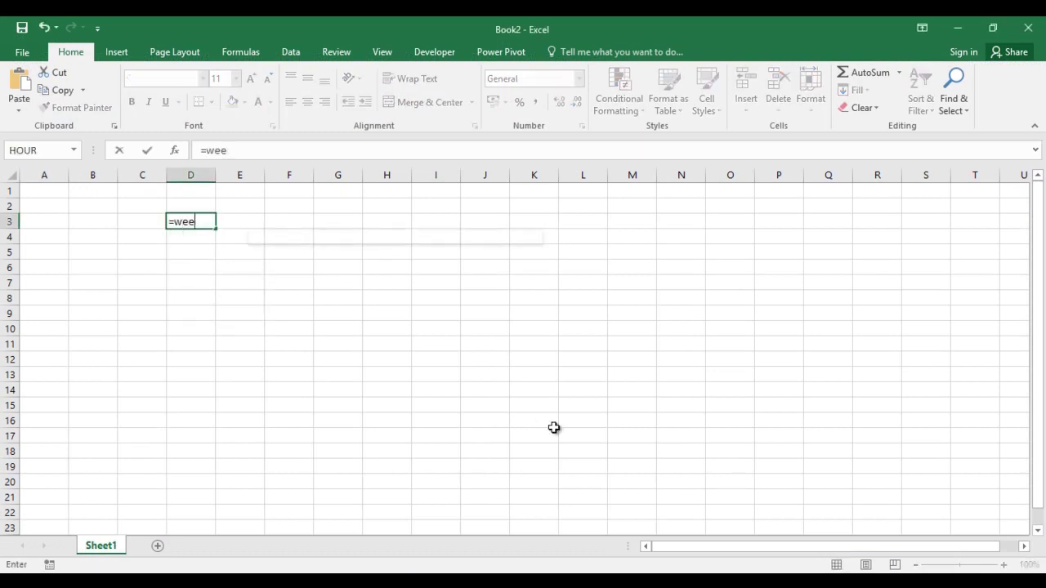
type("k")
key("Tab")
key("Left")
type(",")
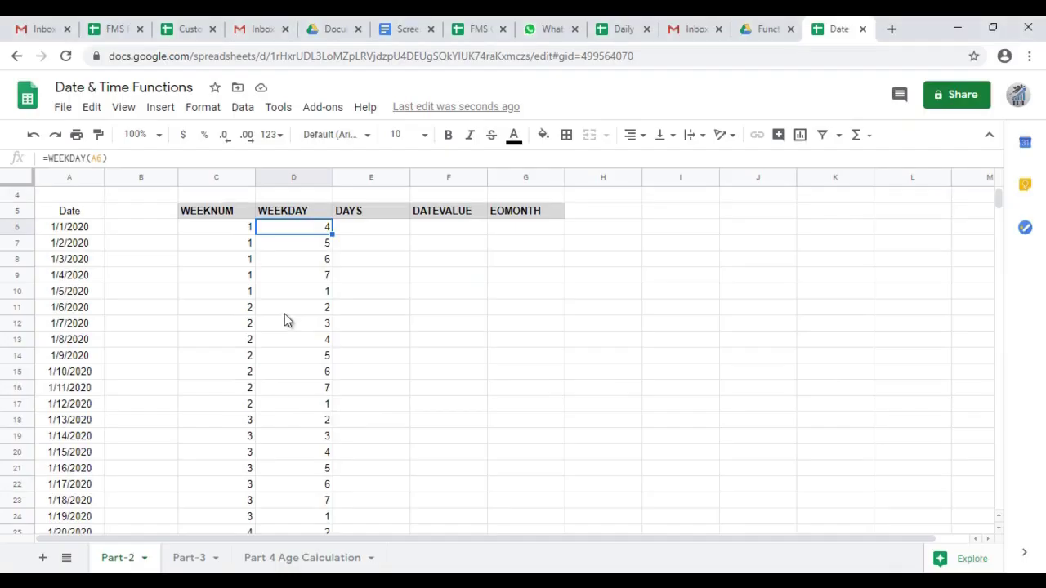
key("ctrl+shift+Down")
Clear the old values and enter =WEEKDAY(A6,2) in D6
key("Delete")
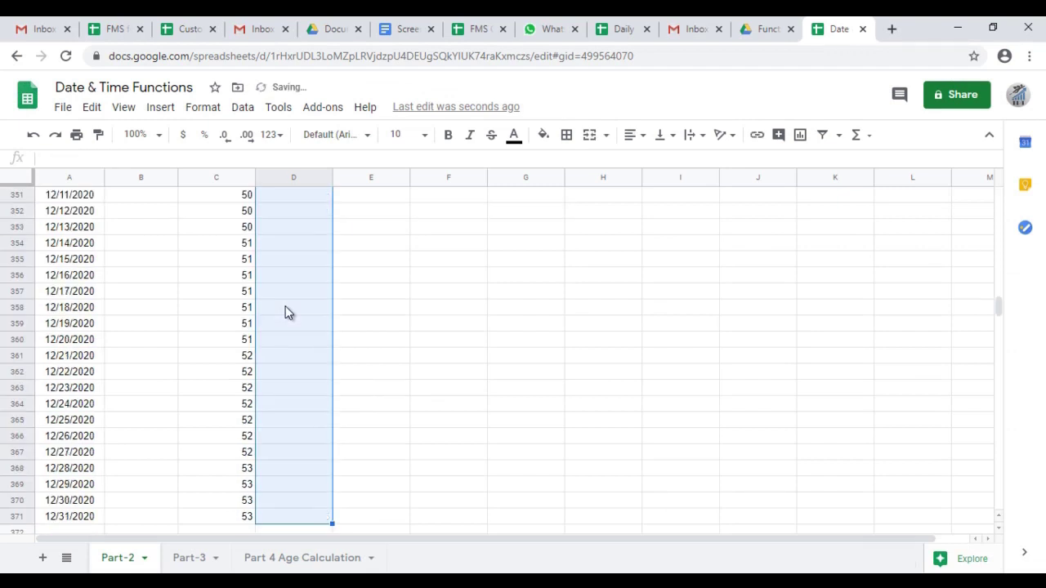
type("=")
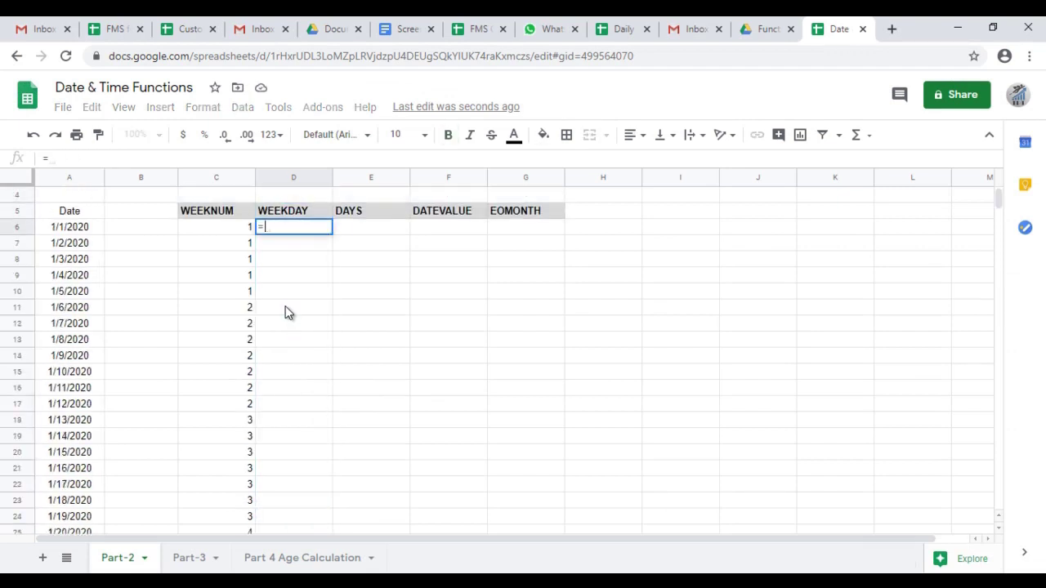
type("wee")
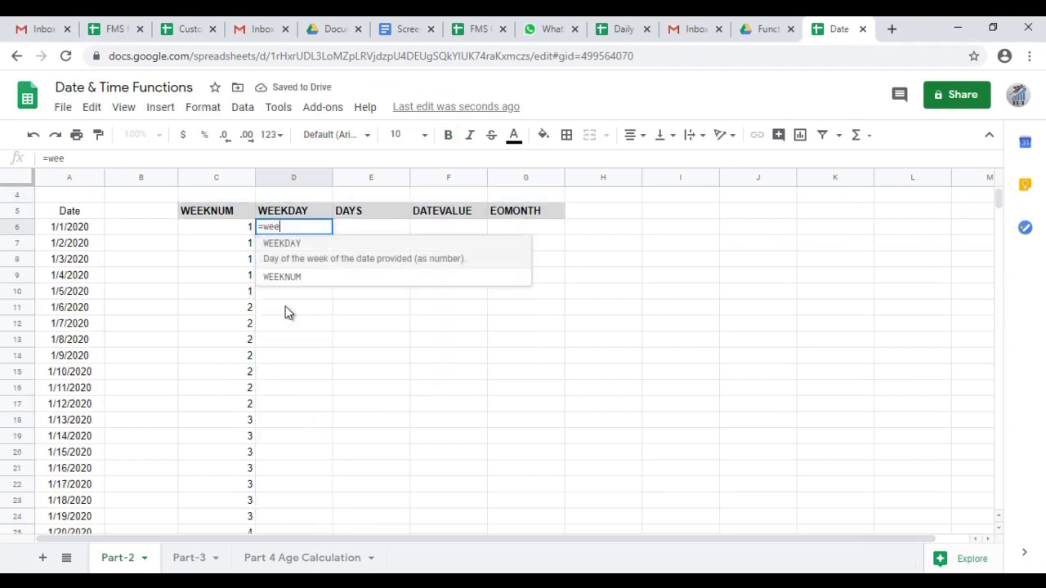
type("da")
key("Tab")
key("Left")
key("Left")
key("Left")
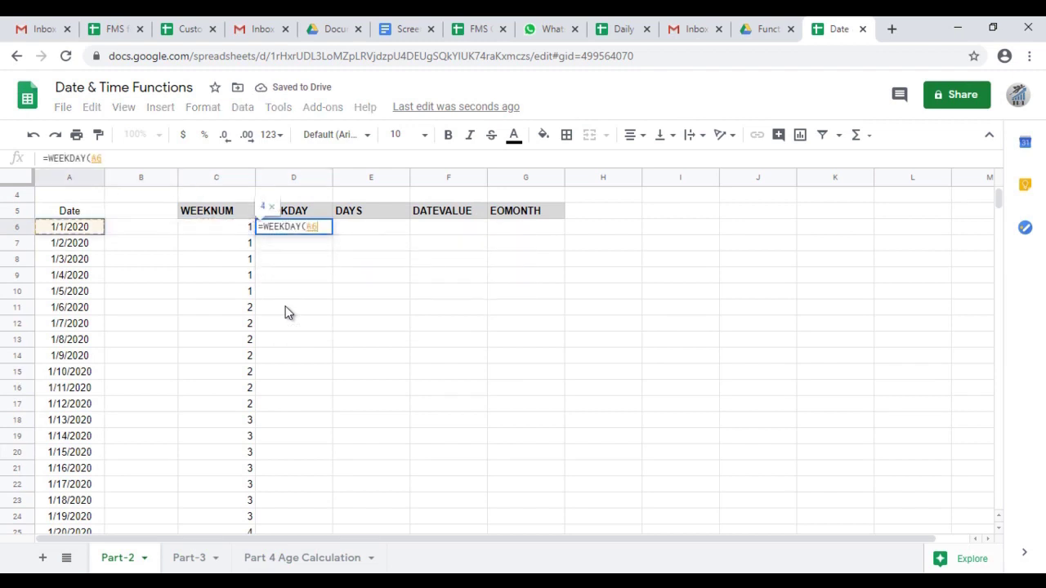
type(",2)")
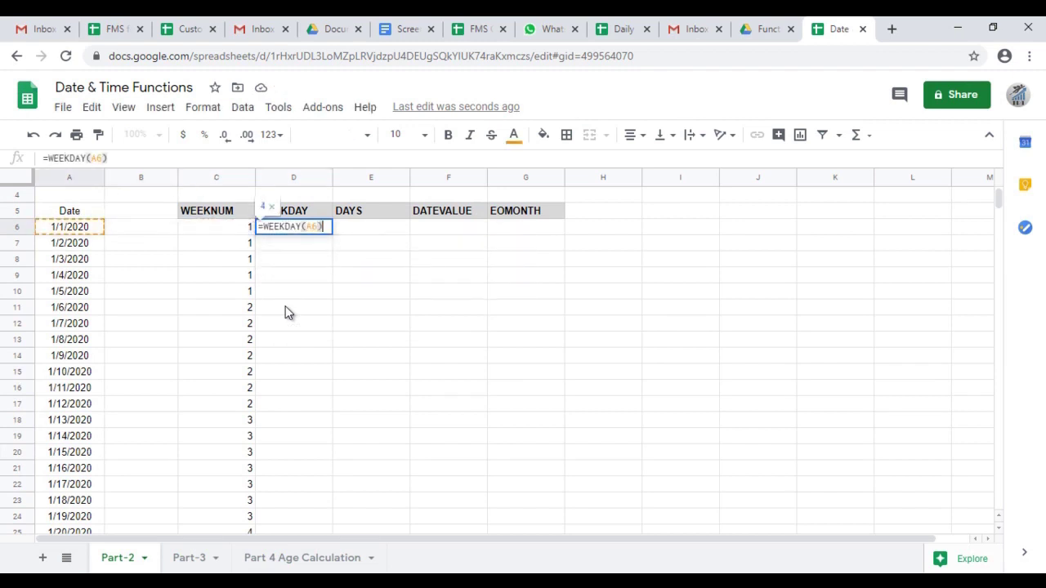
key("Return")
Fill the WEEKDAY formula down to D371 and check the results
key("Up")
key("Left")
key("ctrl+Down")
key("Right")
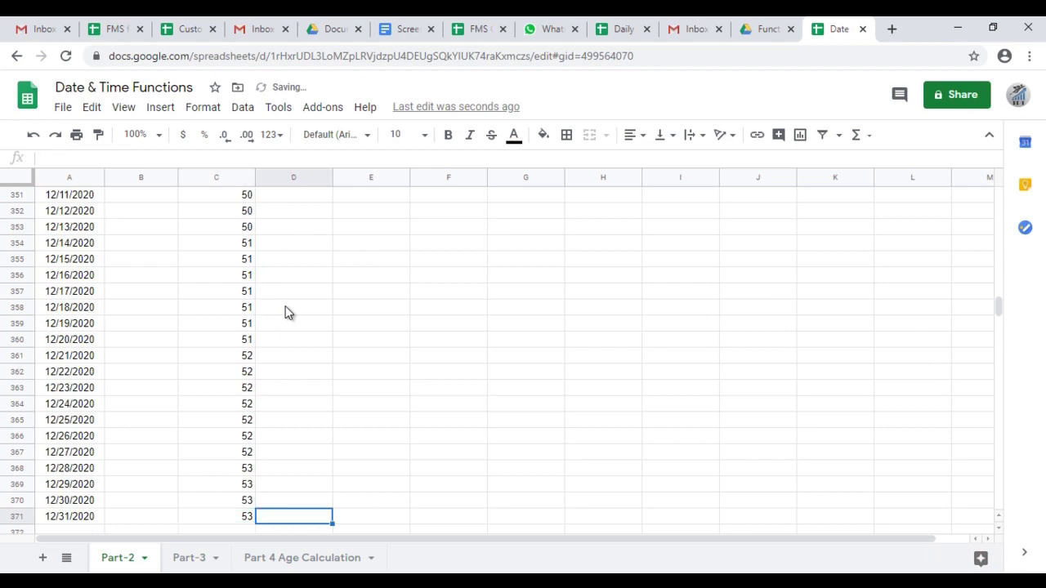
key("ctrl+shift+Up")
key("ctrl+d")
key("ctrl+Down")
key("Down")
key("Up")
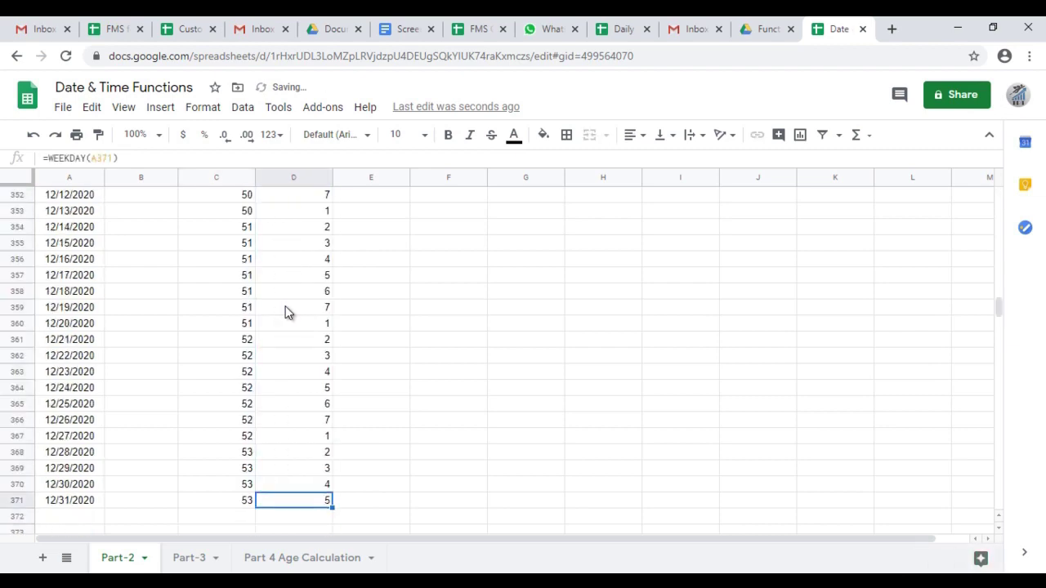
key("ctrl+Up")
key("Right")
key("Down")
key("Down")
key("Down")
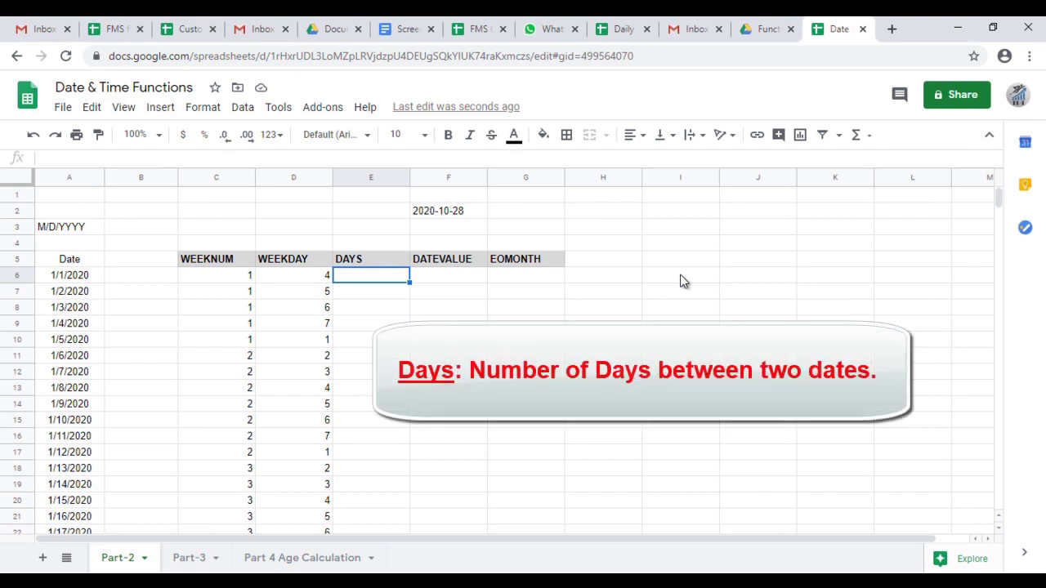
left_click(681, 279)
type("=")
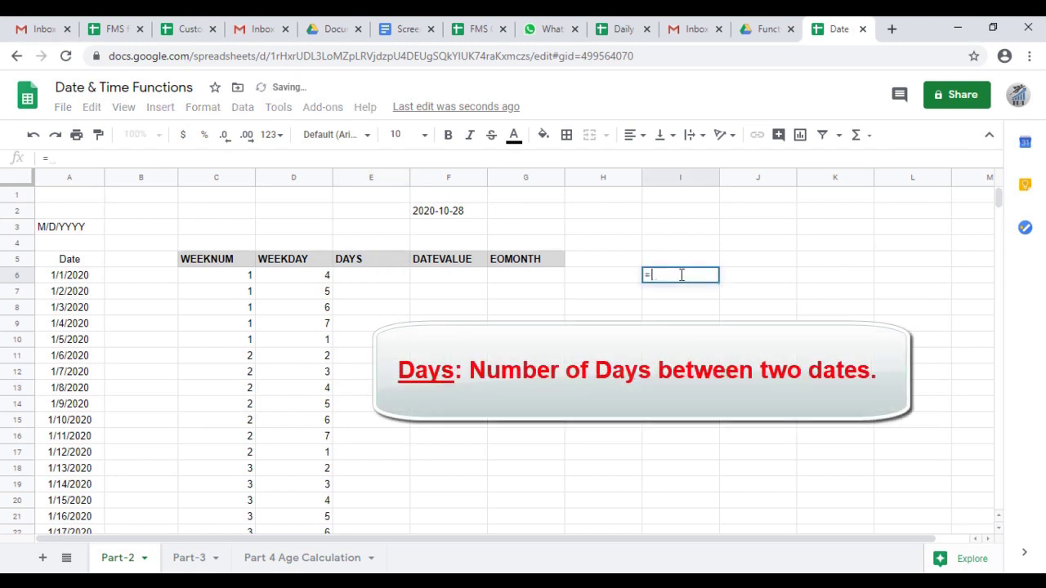
key("Left")
key("Left")
key("Left")
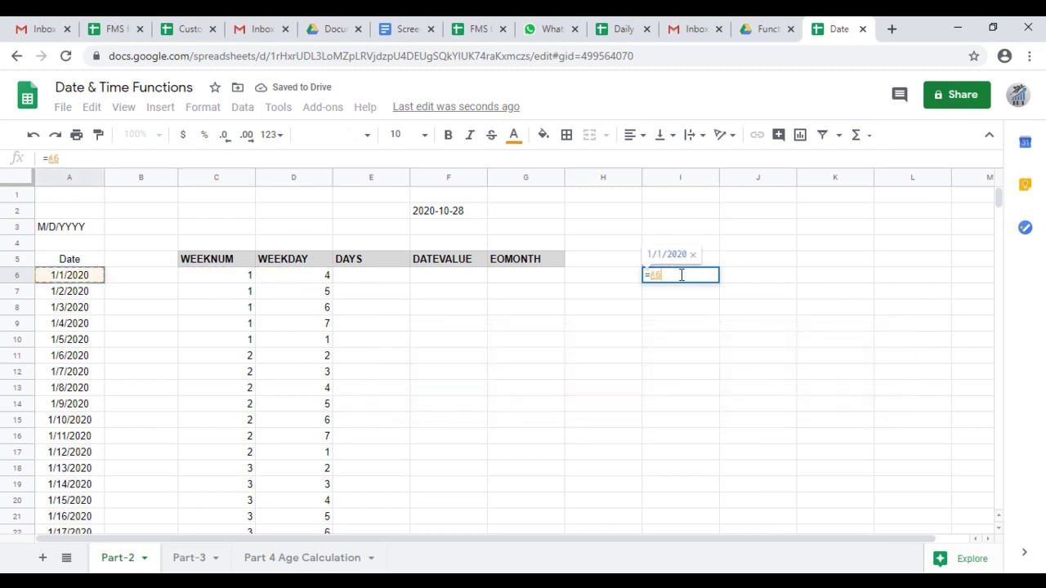
key("ctrl+Down")
type("-")
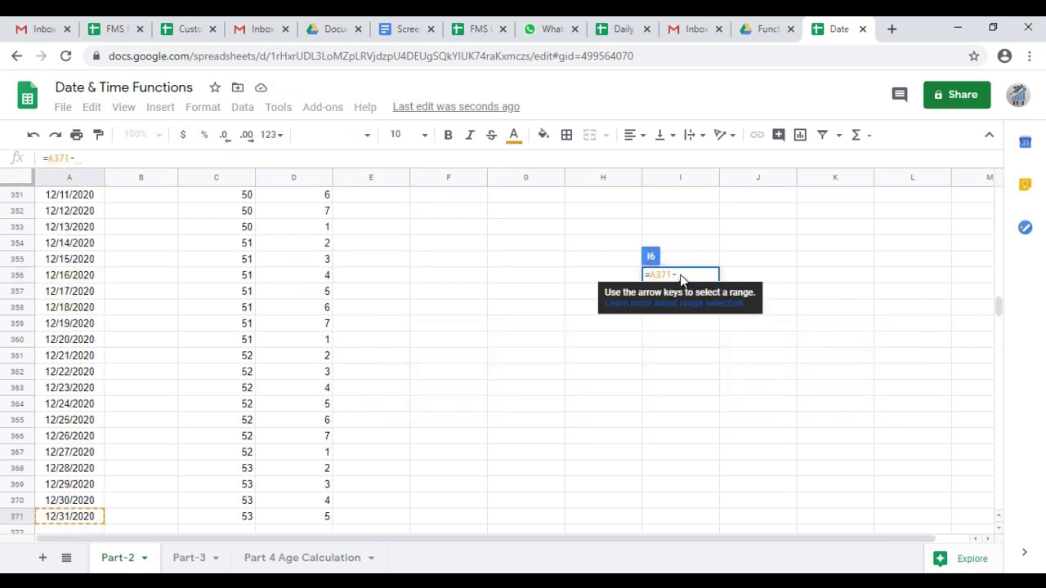
key("ctrl+Up")
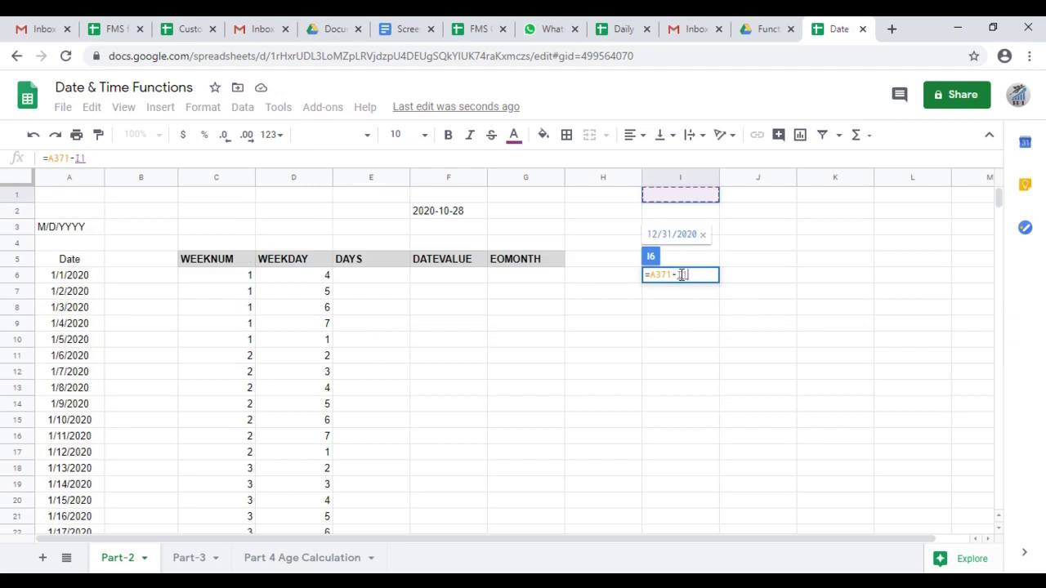
key("ctrl+Left")
key("Down")
key("Down")
key("Down")
key("Down")
key("Down")
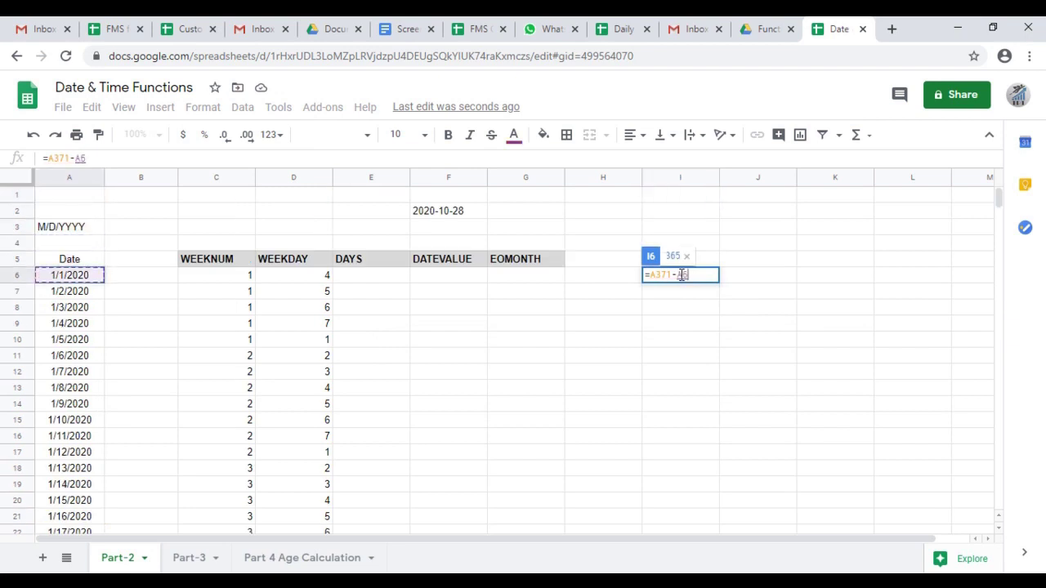
key("Return")
left_click(683, 280)
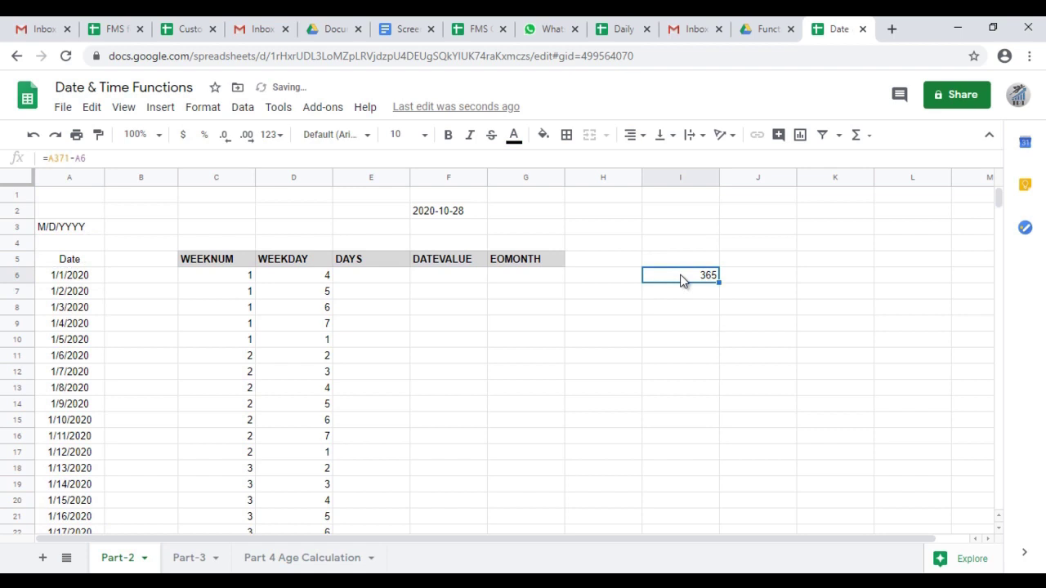
type("=")
key("ctrl+Left")
key("ctrl+Left")
key("ctrl+Left")
key("ctrl+Down")
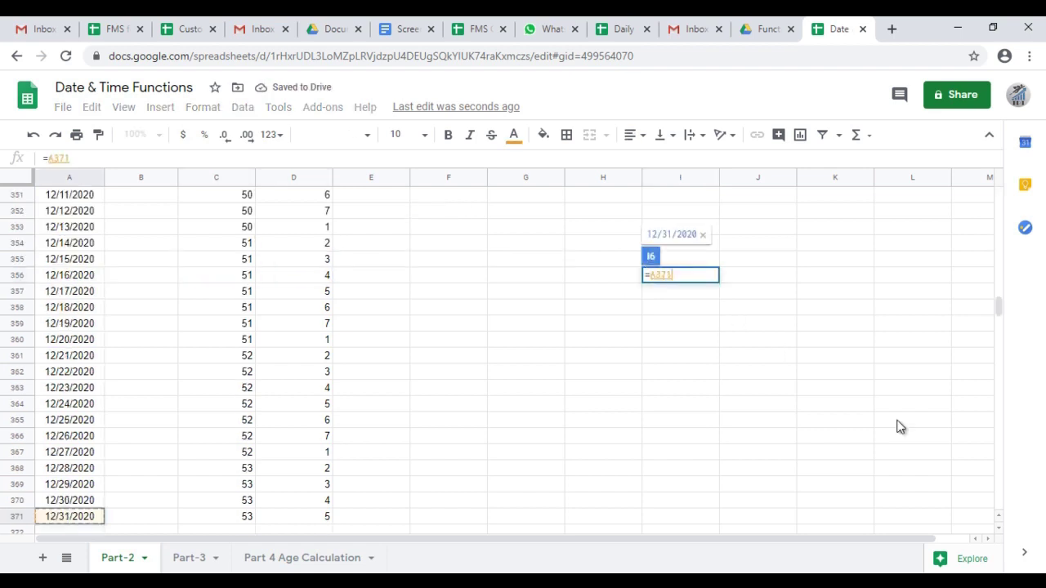
type("-")
key("Up")
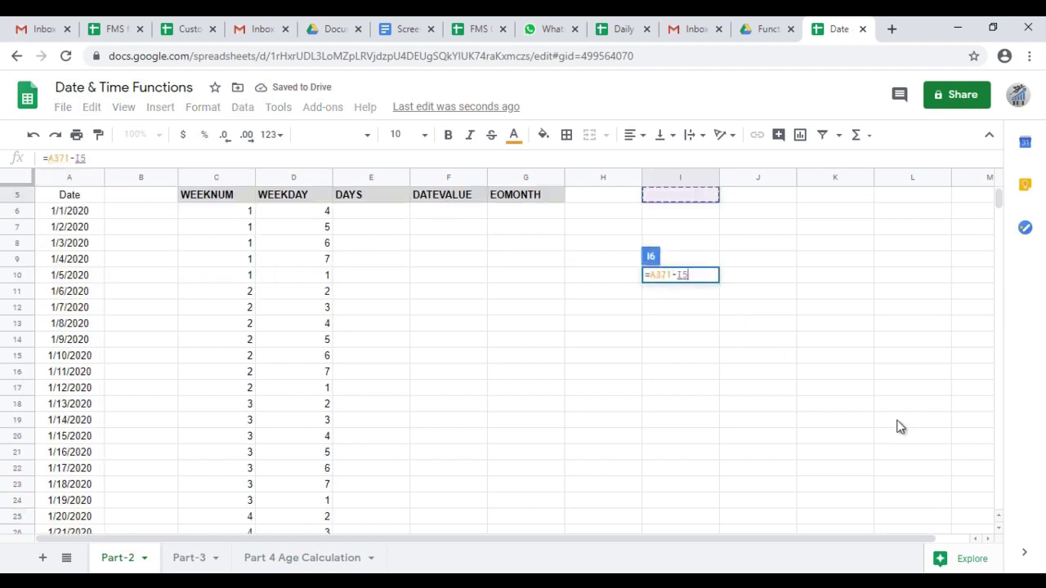
key("Down")
key("ctrl+Left")
key("ctrl+Left")
key("ctrl+Left")
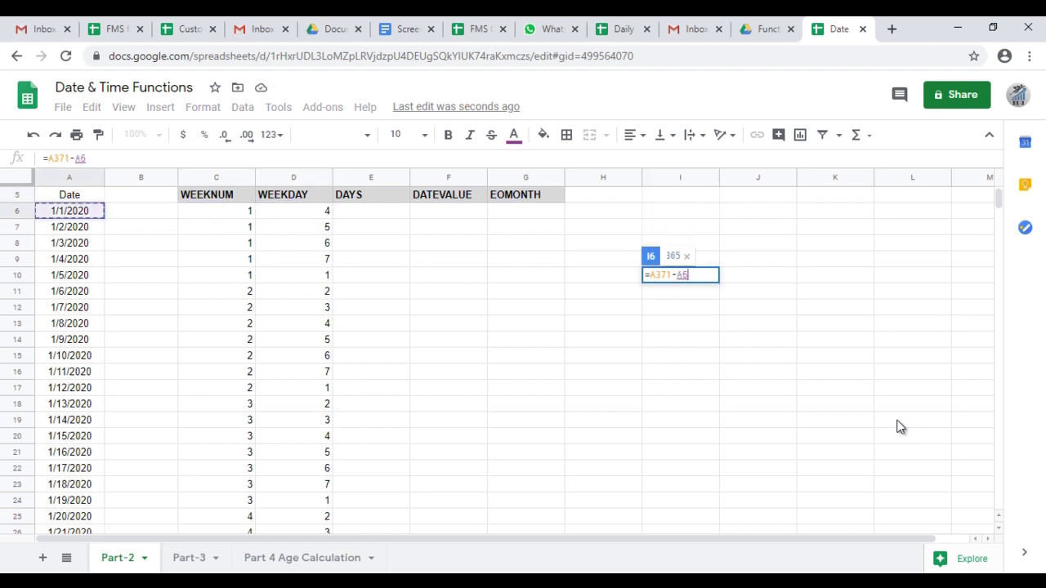
key("Return")
key("Up")
key("Delete")
key("Left")
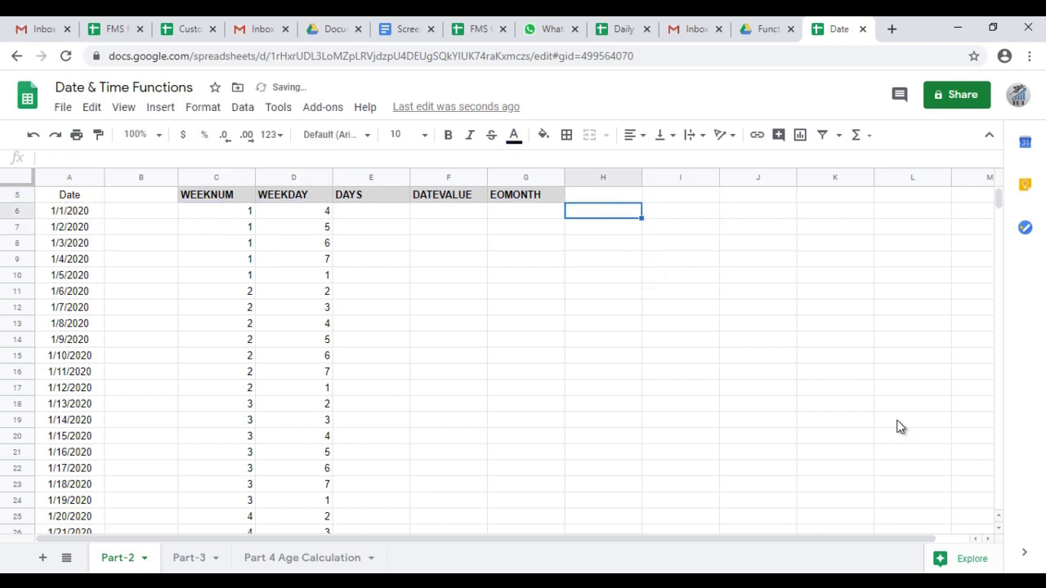
key("Left")
key("Left")
key("Left")
Enter =DAYS(A371,A6) in E6, returning 365 days between 1/1/2020 and 12/31/2020
type("=")
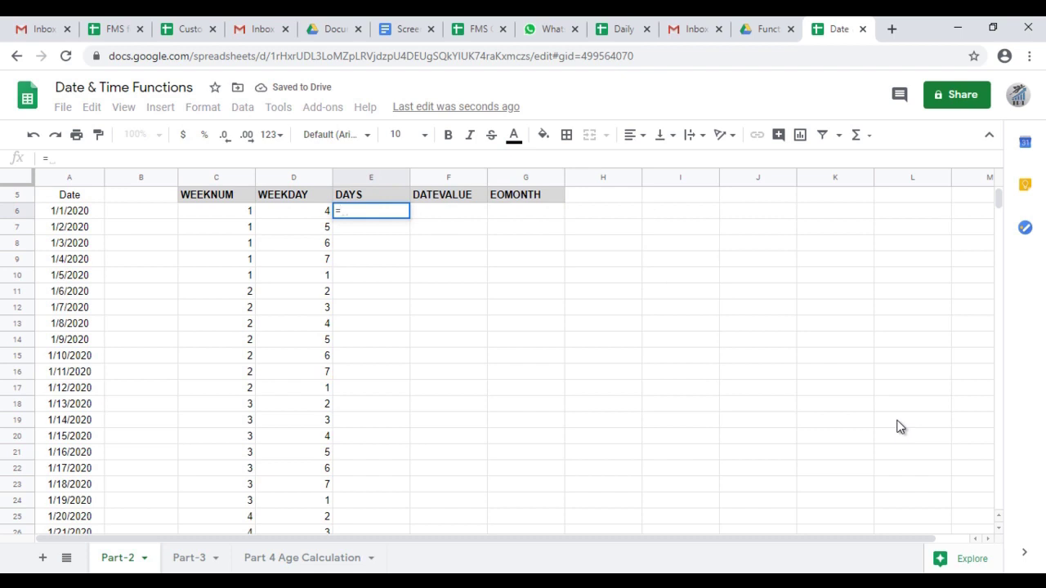
type("days")
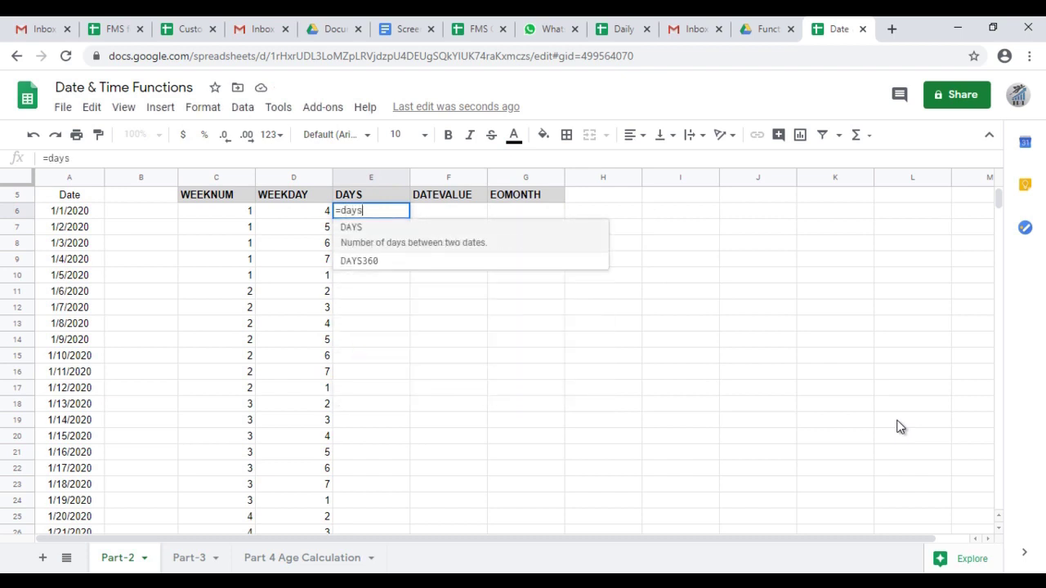
key("Tab")
key("Left")
key("Left")
key("Left")
key("ctrl+Down")
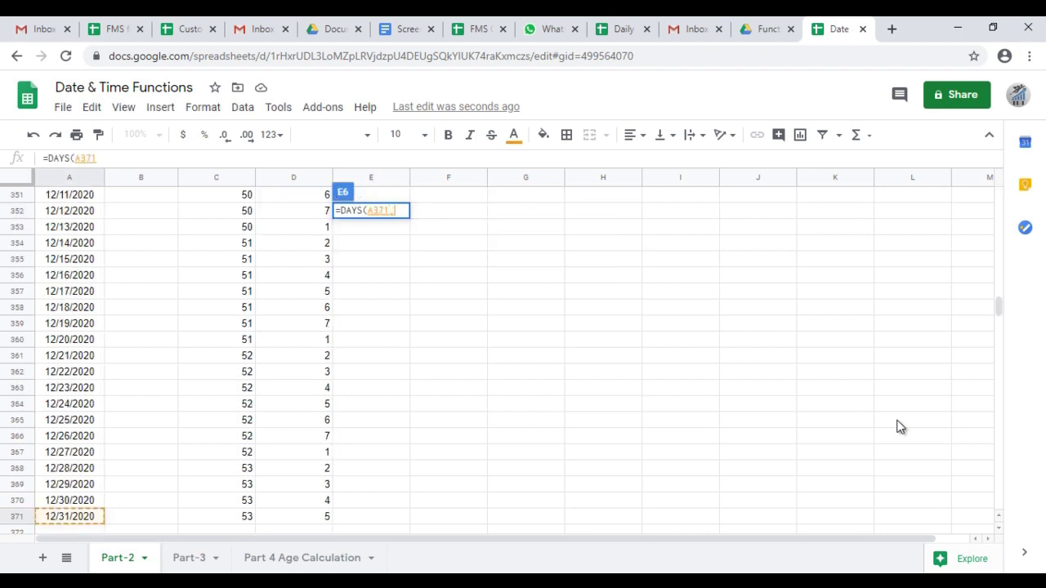
type(",")
key("ctrl+Up")
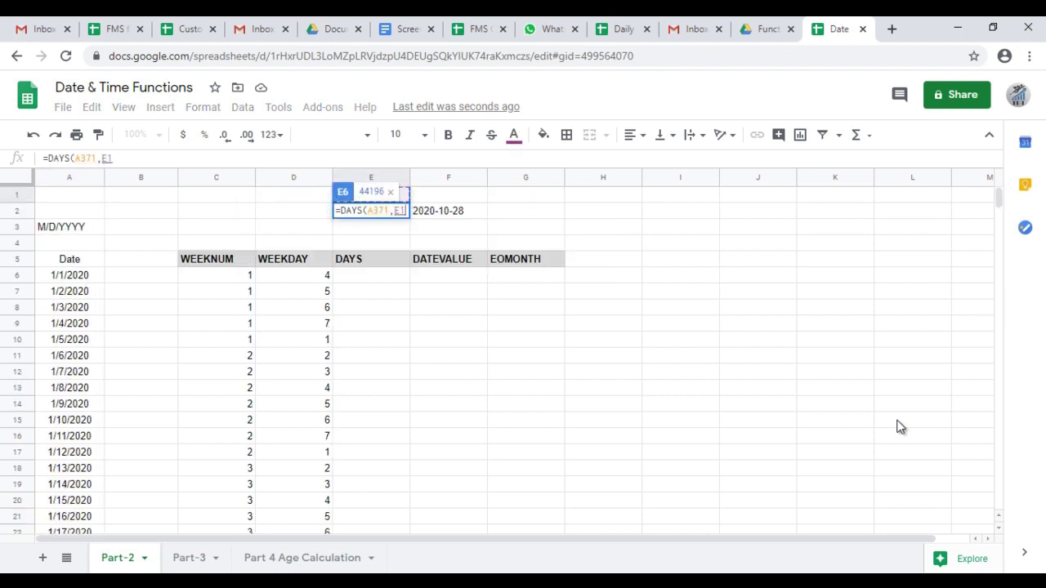
key("ctrl+Up")
key("Down")
key("Down")
key("Down")
key("Down")
key("Down")
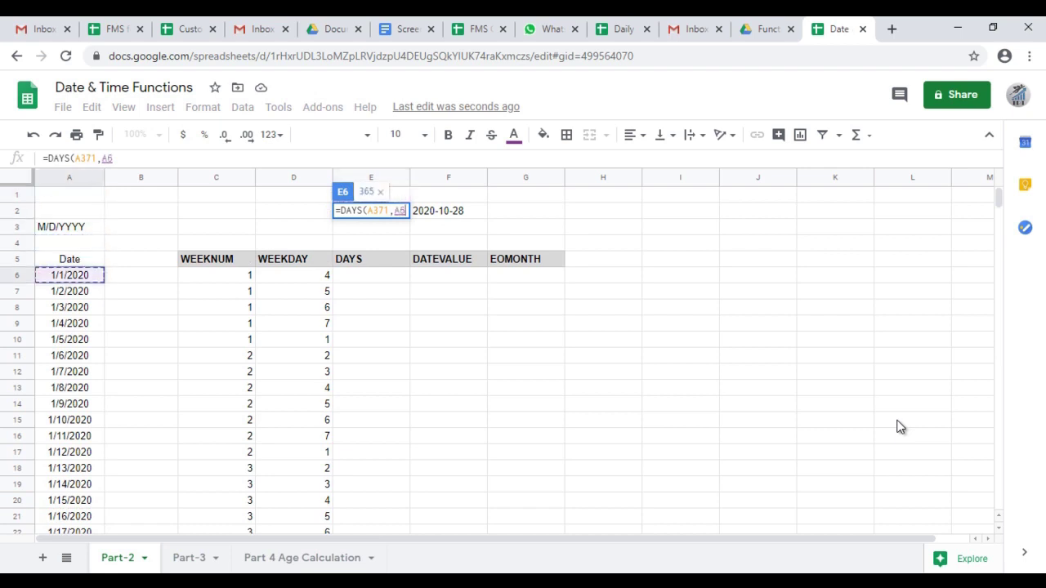
key("Return")
key("Up")
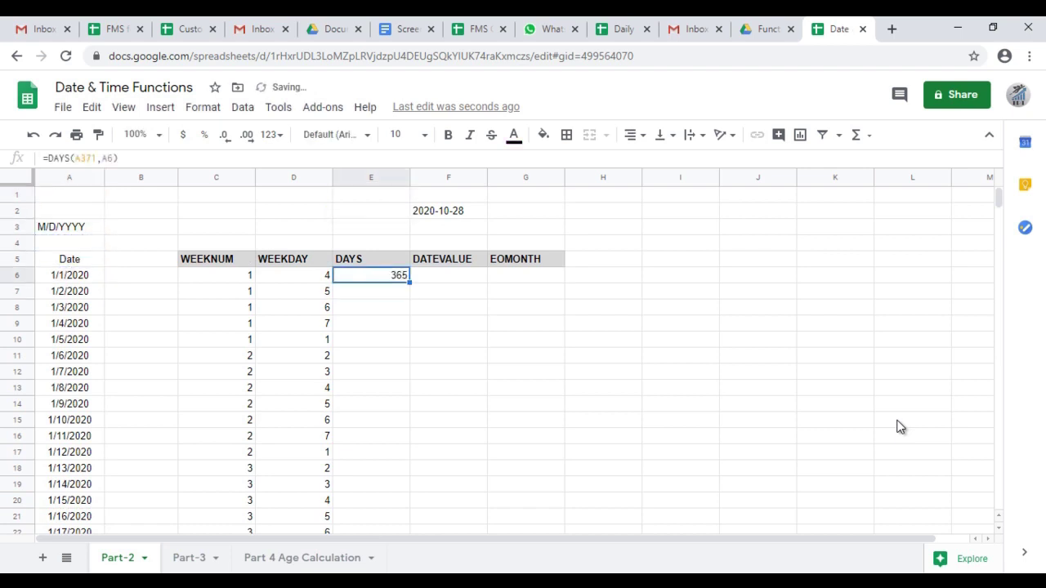
key("Left")
key("Left")
key("Left")
Enter =A6+RANDBETWEEN(0,10) in B6 and fill it down to B371
type("=")
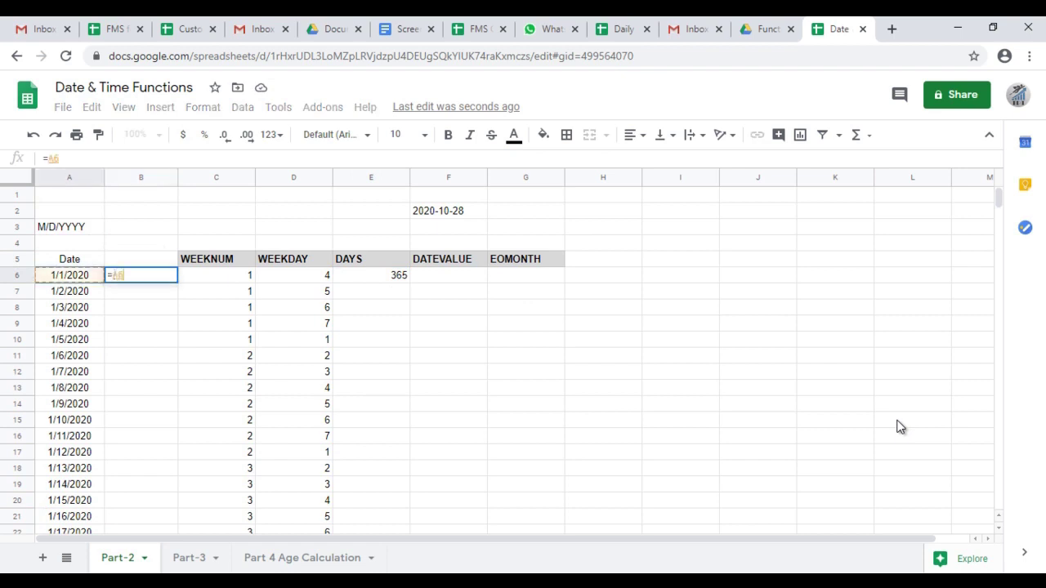
key("Left")
type("+")
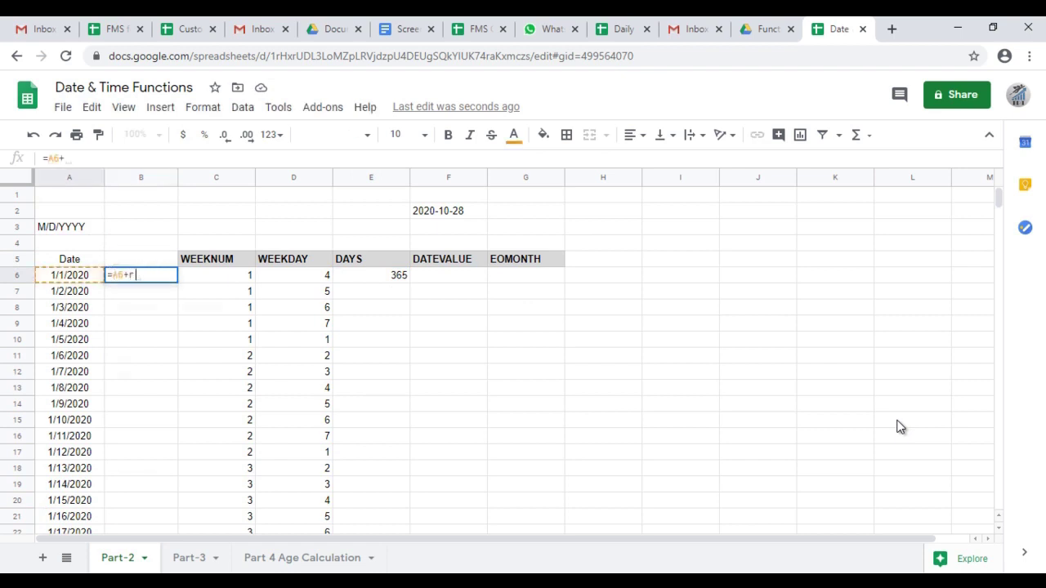
type("randb")
key("Tab")
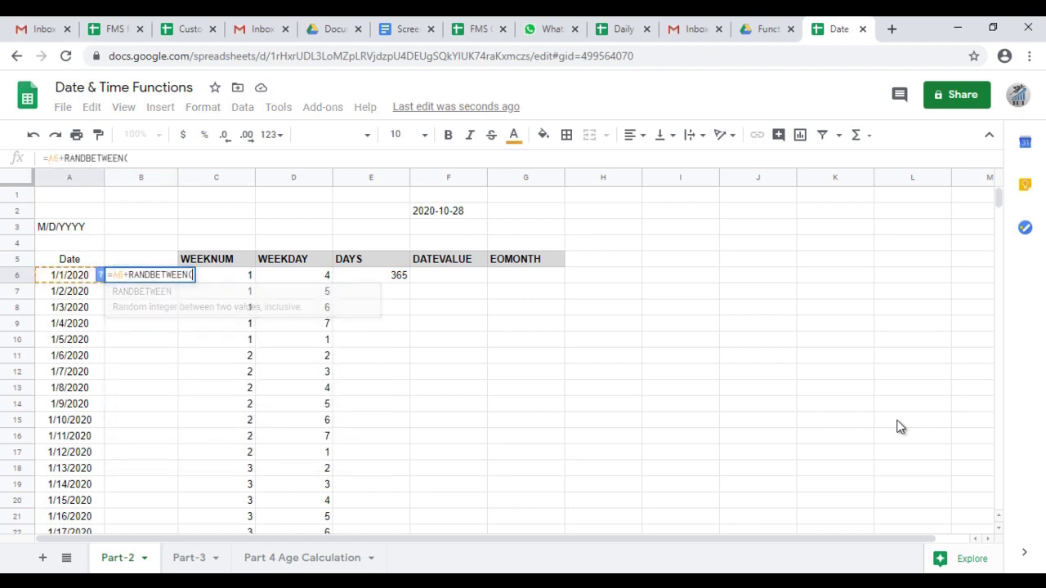
type("0,")
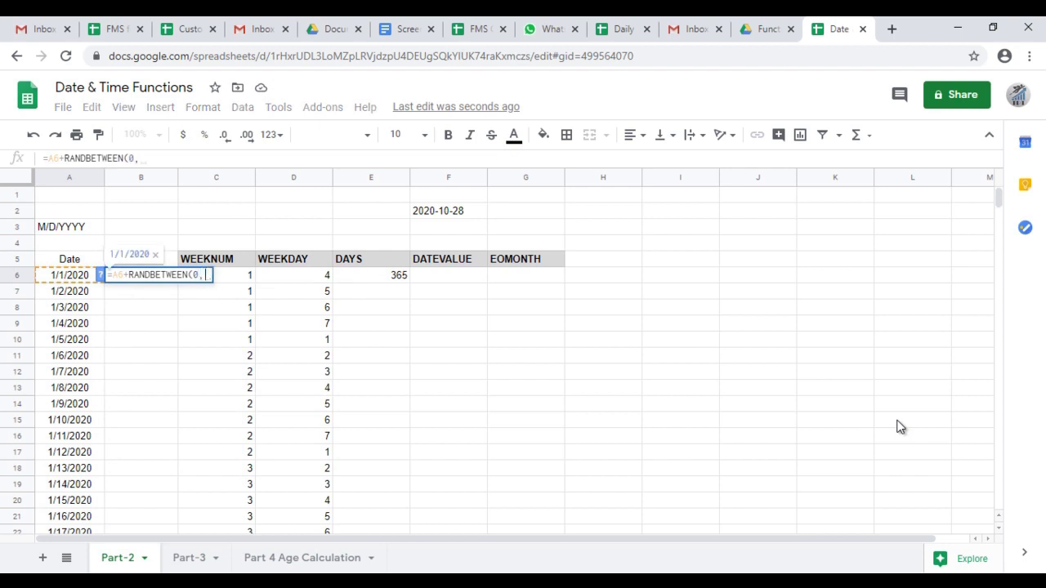
type("10)")
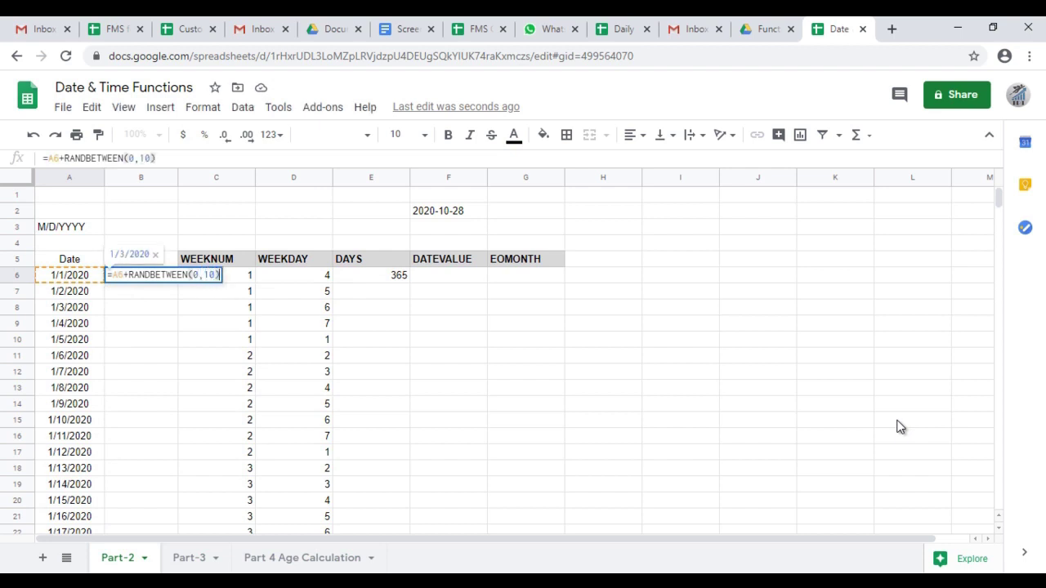
key("Return")
key("Up")
key("ctrl+shift+Down")
key("ctrl+d")
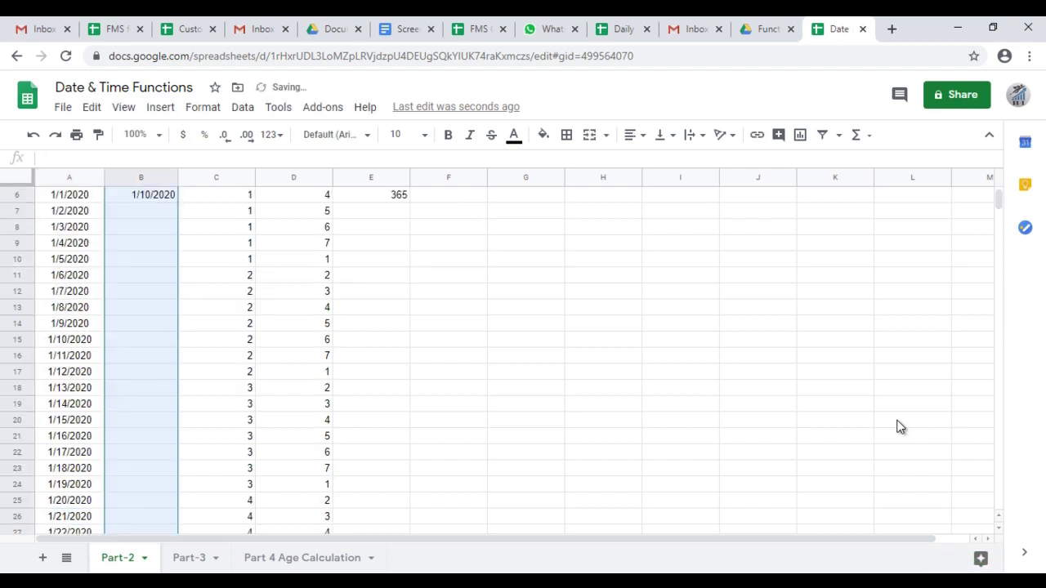
key("Left")
key("ctrl+Up")
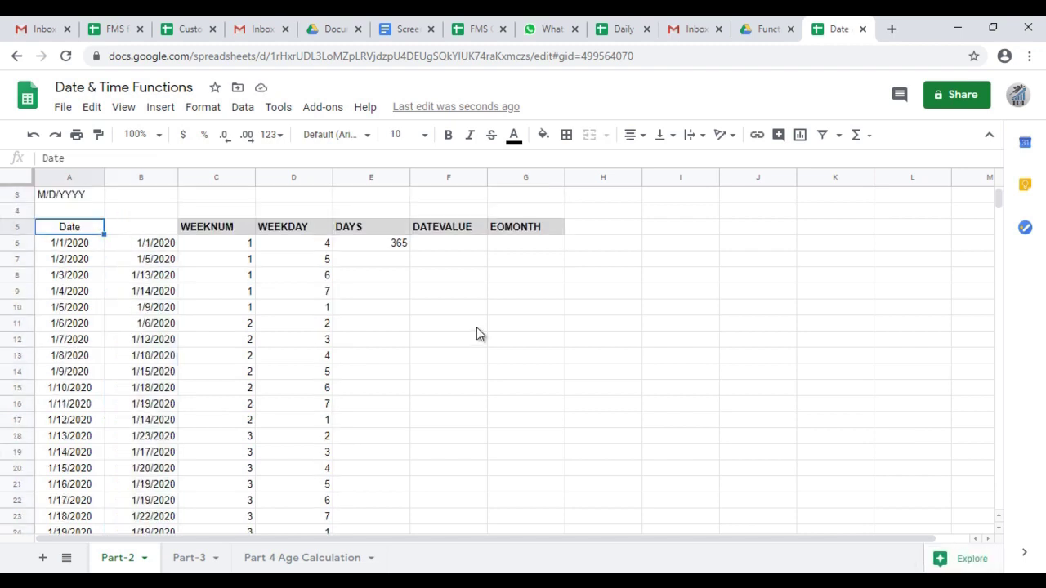
Title column B 'Delivered Date' and paste its random dates back as fixed values
left_click(159, 230)
type("Delivered Date")
key("Return")
key("Left")
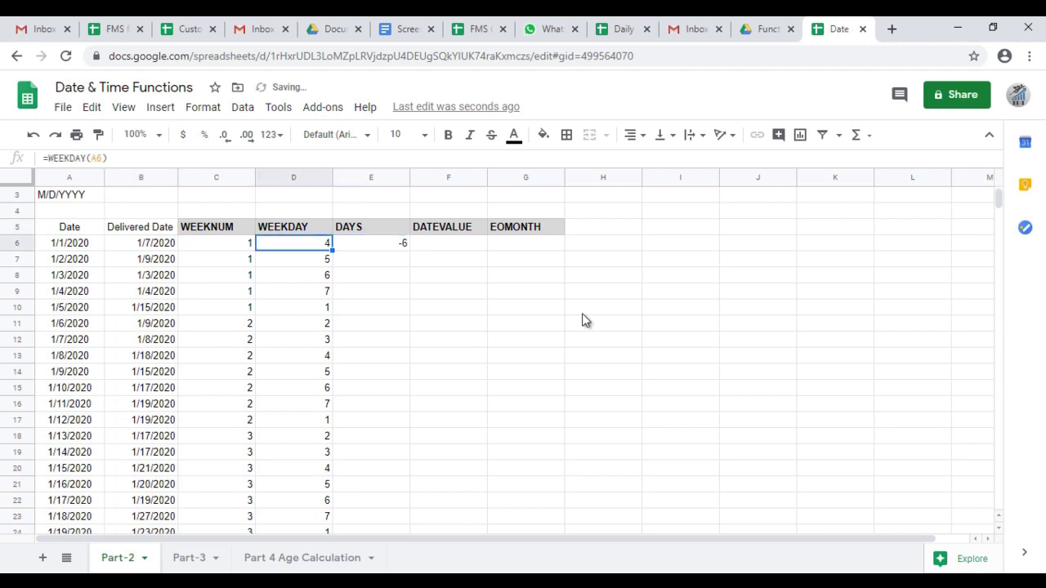
key("Left")
key("Left")
key("ctrl+shift+Down")
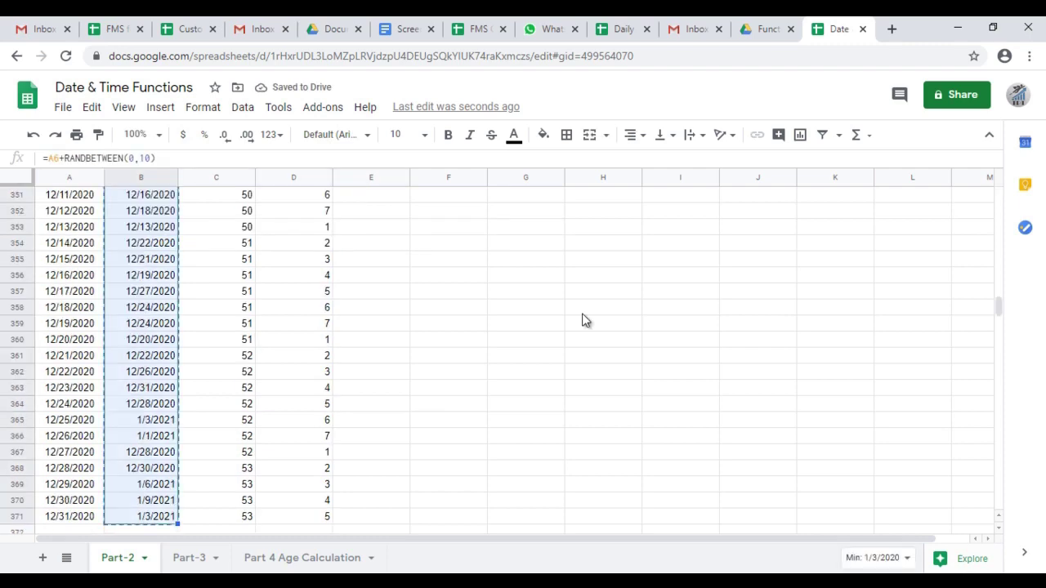
key("alt+shift+e")
key("Return")
key("ctrl+shift+Up")
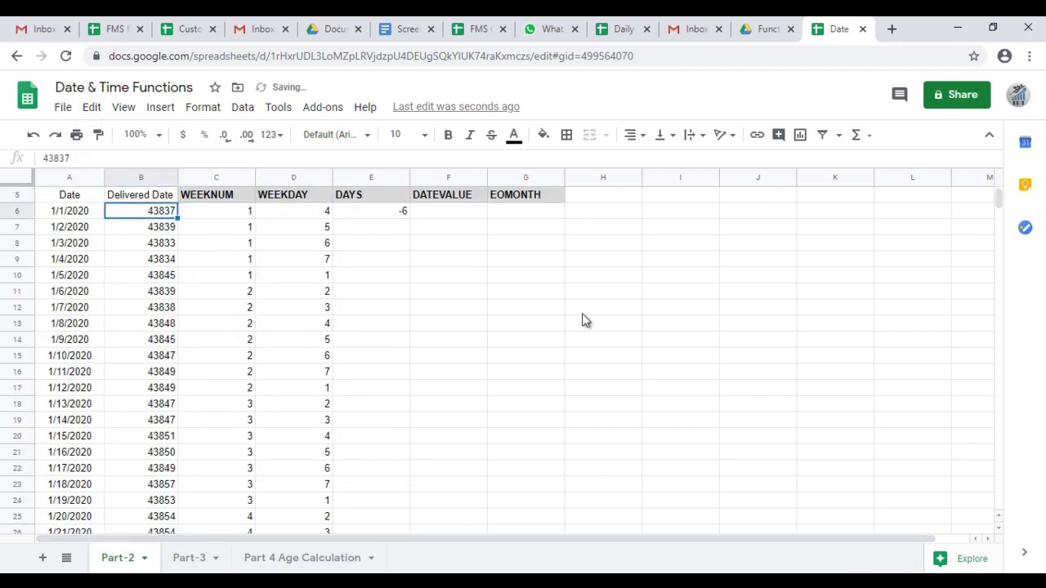
key("Left")
key("ctrl+shift+Down")
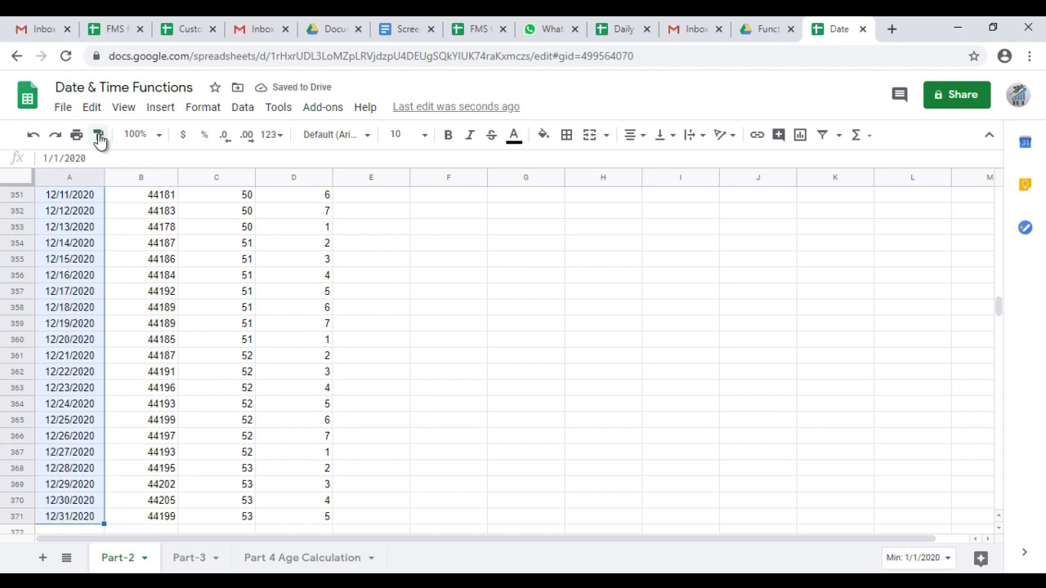
key("ctrl+Up")
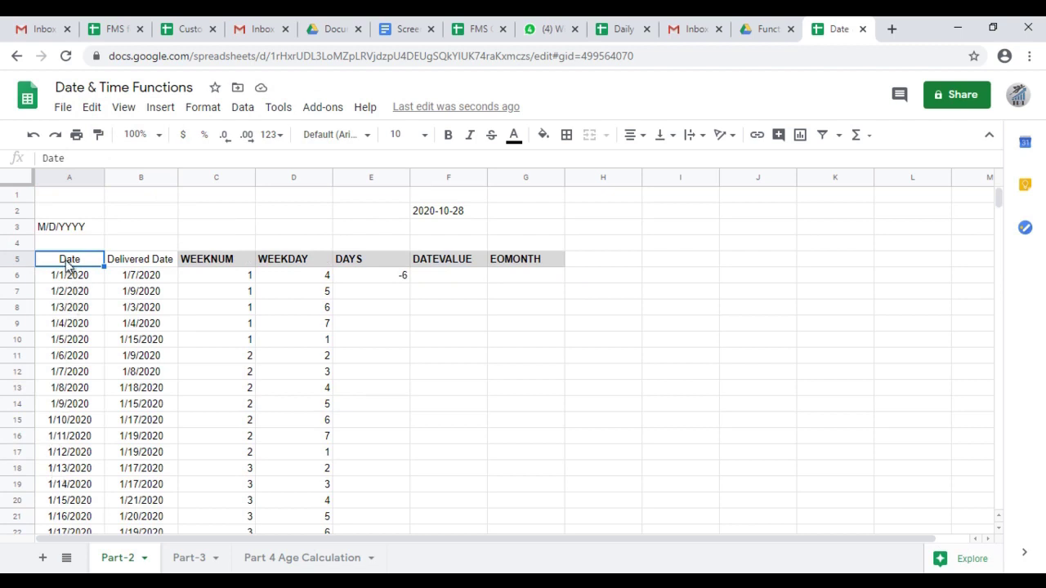
Change E6 to =DAYS(B6,A6), counting days from Date to Delivered Date
left_click(142, 263)
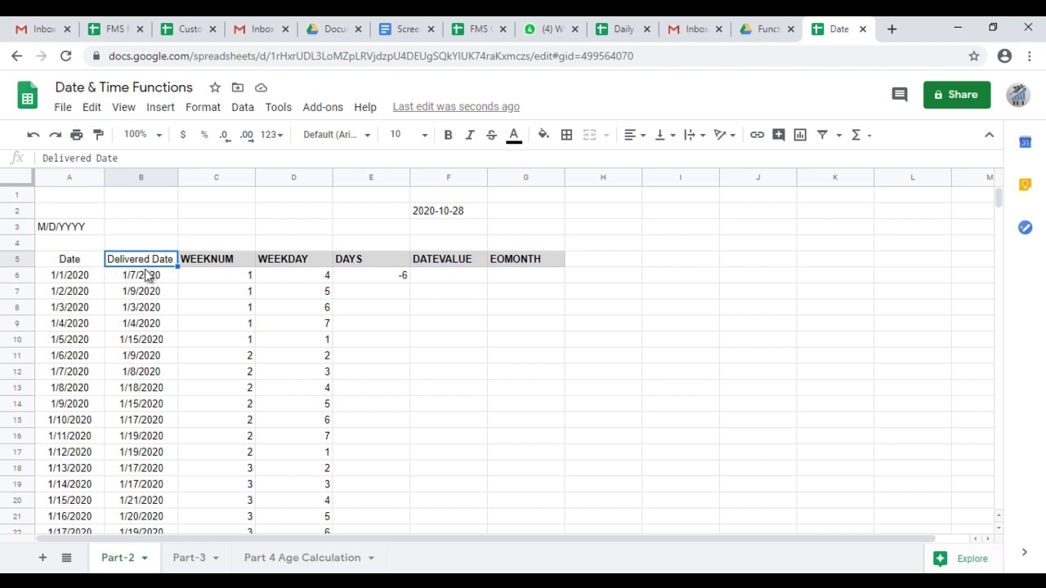
left_click(403, 279)
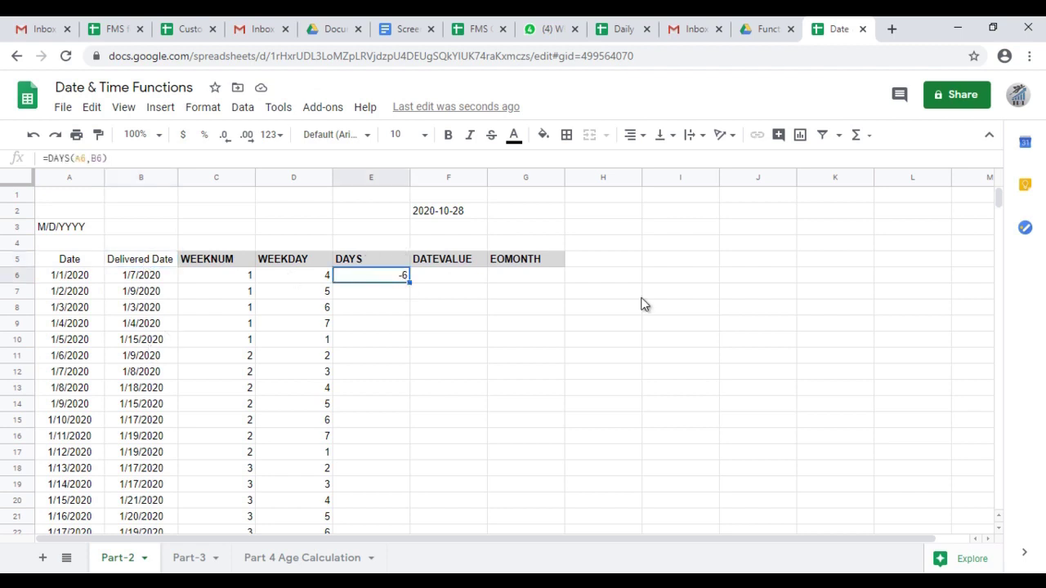
key("Return")
key("BackSpace")
key("BackSpace")
key("BackSpace")
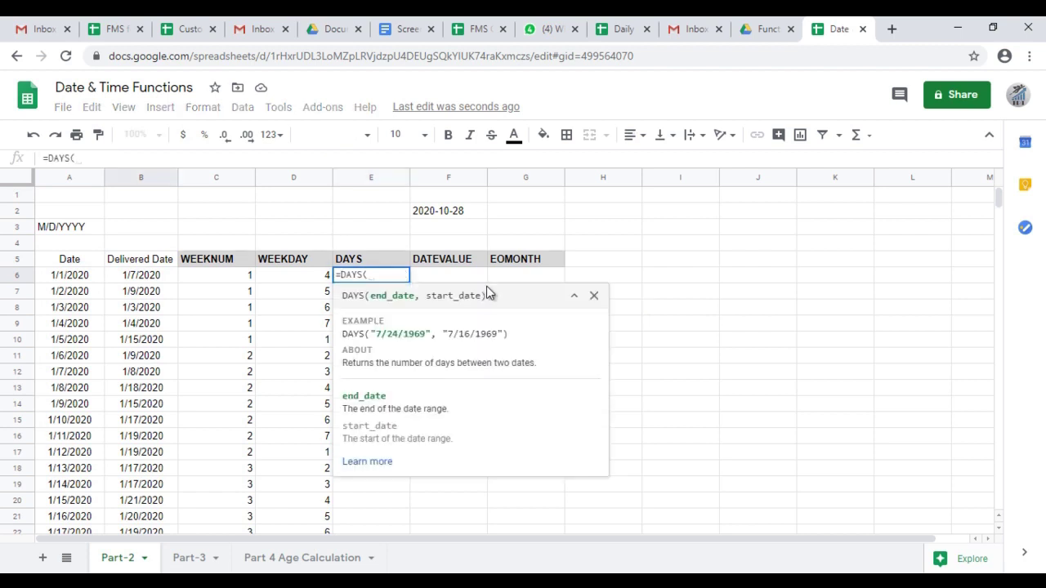
key("BackSpace")
key("BackSpace")
key("BackSpace")
type("days")
left_click(389, 304)
key("Left")
key("Left")
key("Left")
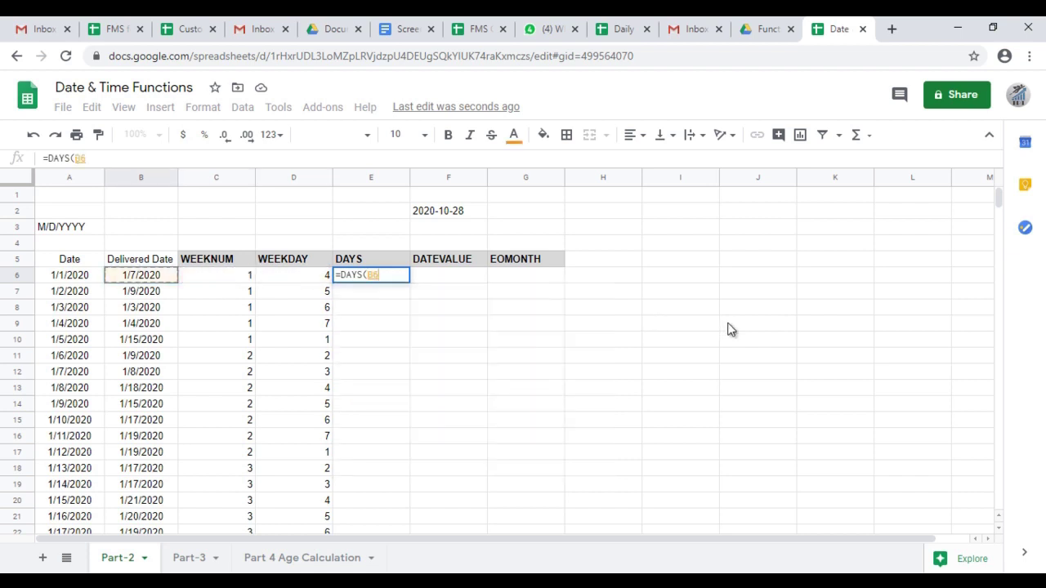
type(",")
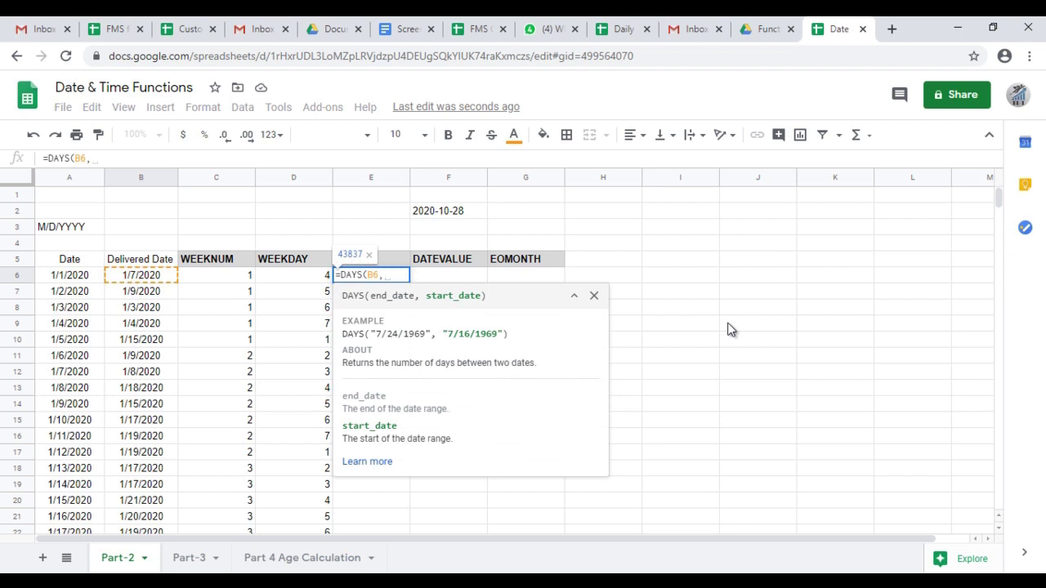
key("Left")
key("Left")
key("Left")
key("Left")
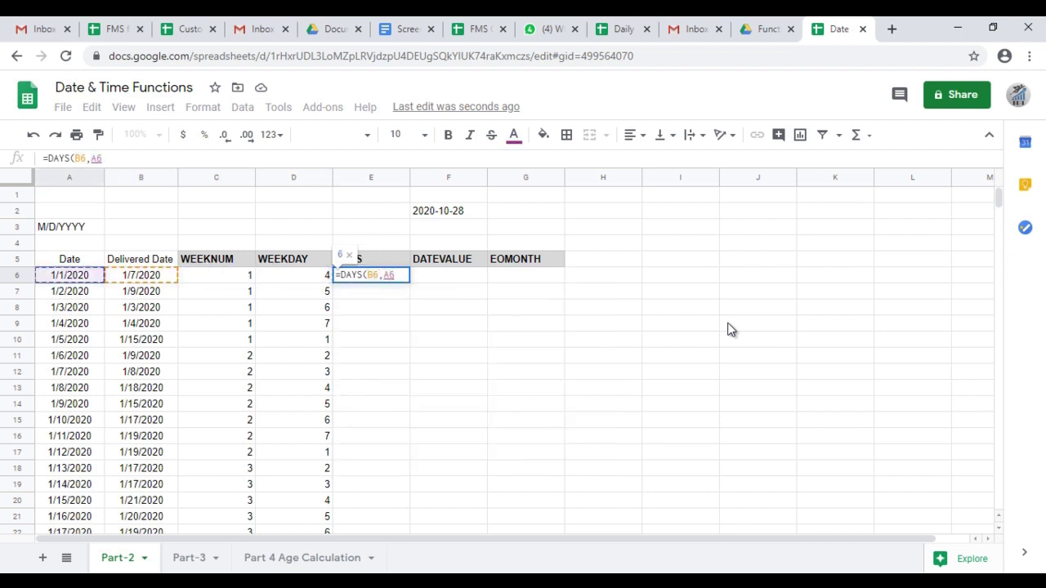
key("Return")
key("Up")
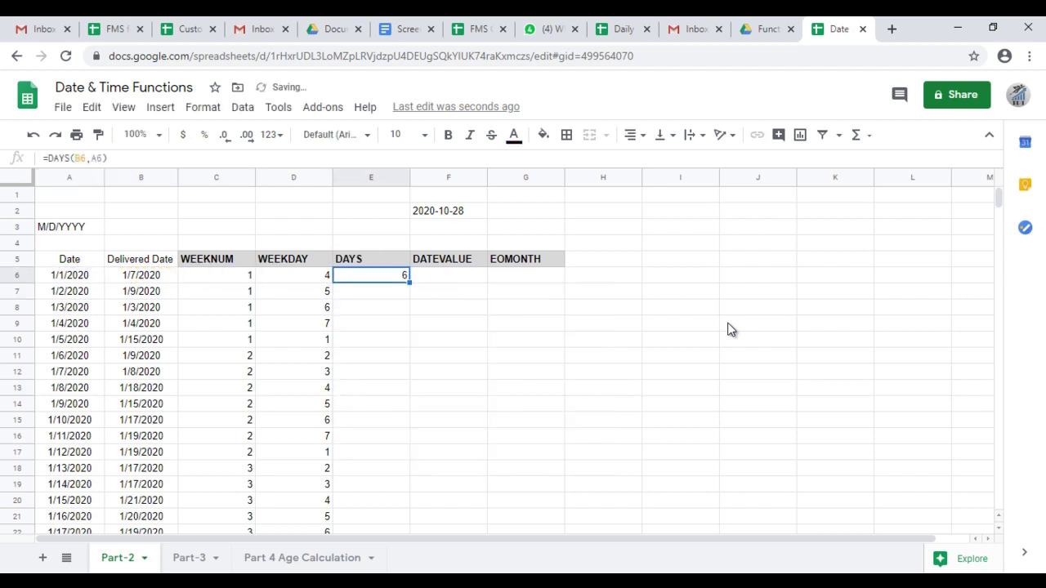
Copy the DAYS formula down E6:E371 and check the bottom results
key("ctrl+c")
key("Left")
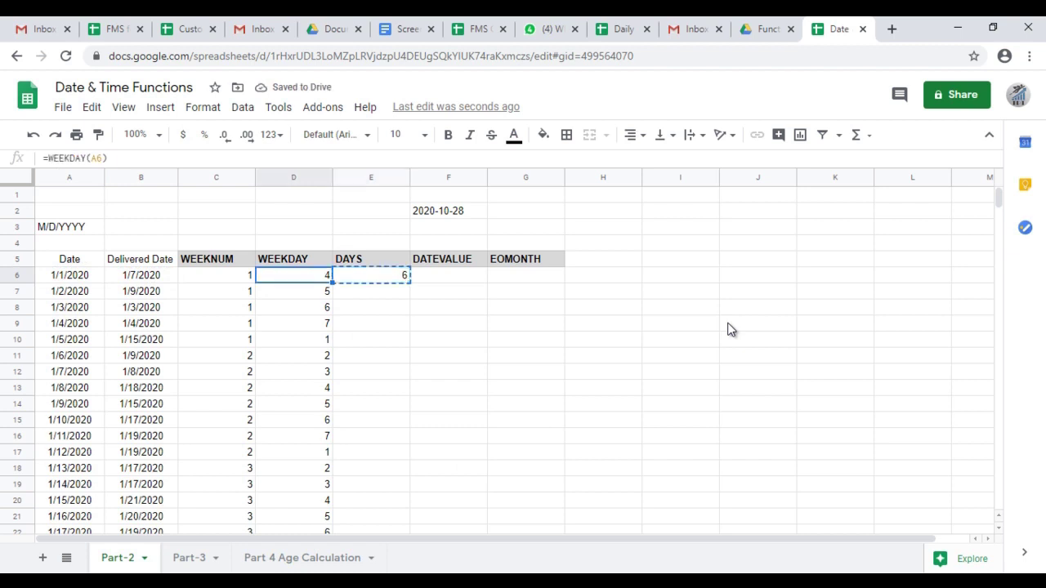
key("ctrl+Down")
key("Right")
key("ctrl+shift+Up")
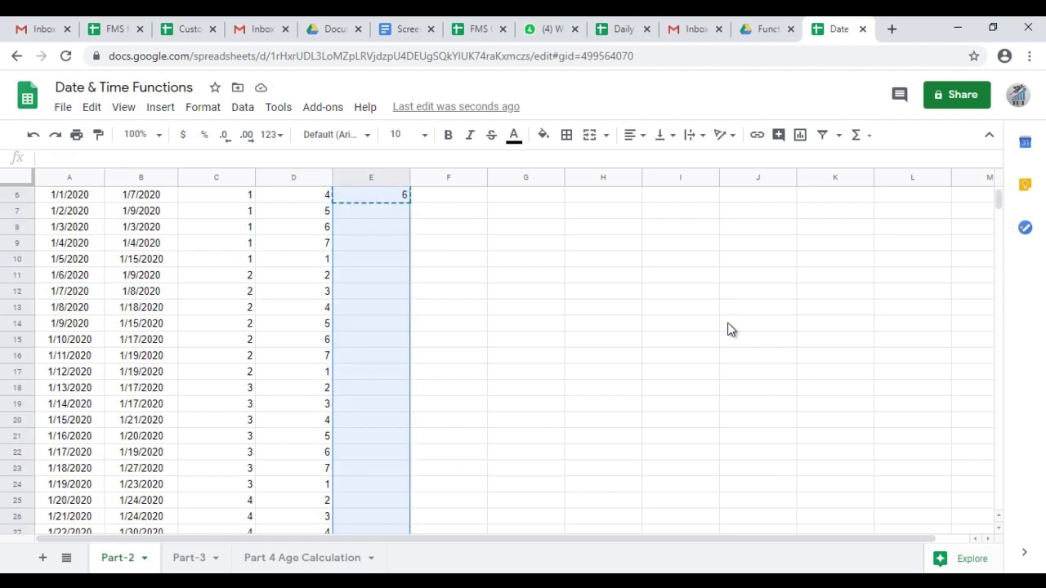
key("ctrl+v")
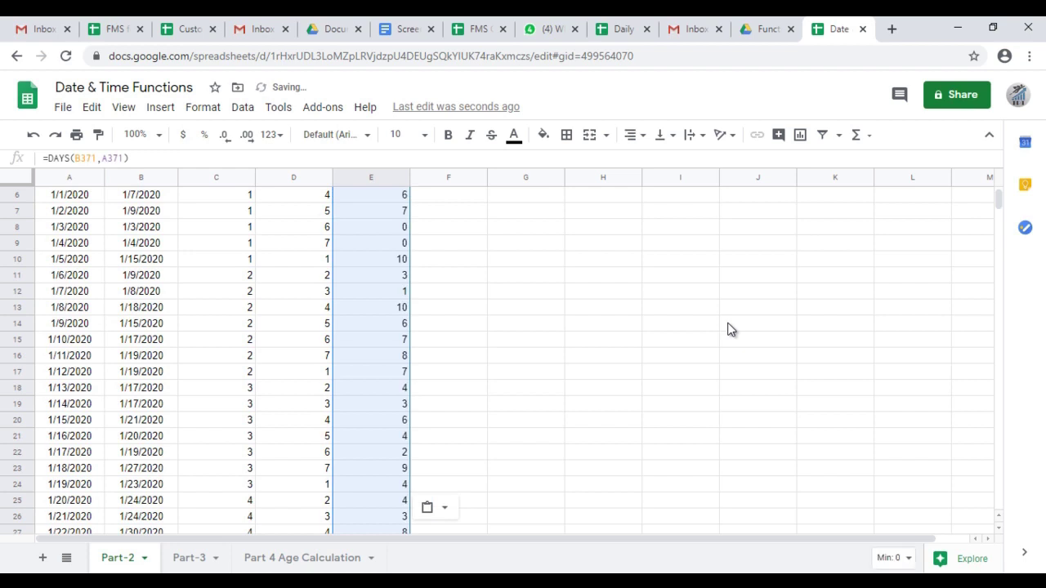
left_click(78, 484)
key("ctrl+Down")
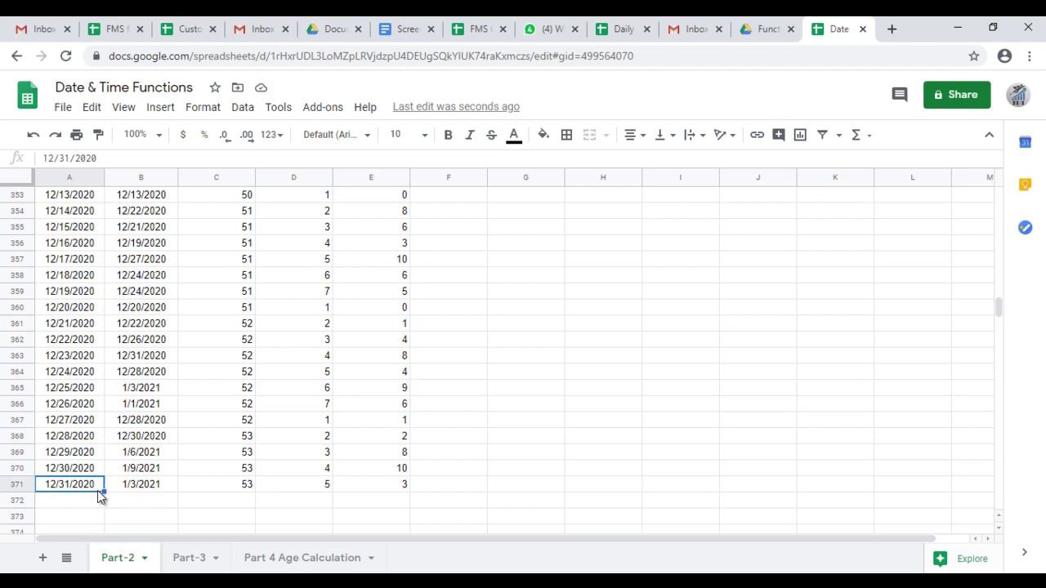
left_click(408, 484)
key("ctrl+Up")
key("ctrl+Up")
key("Down")
key("Down")
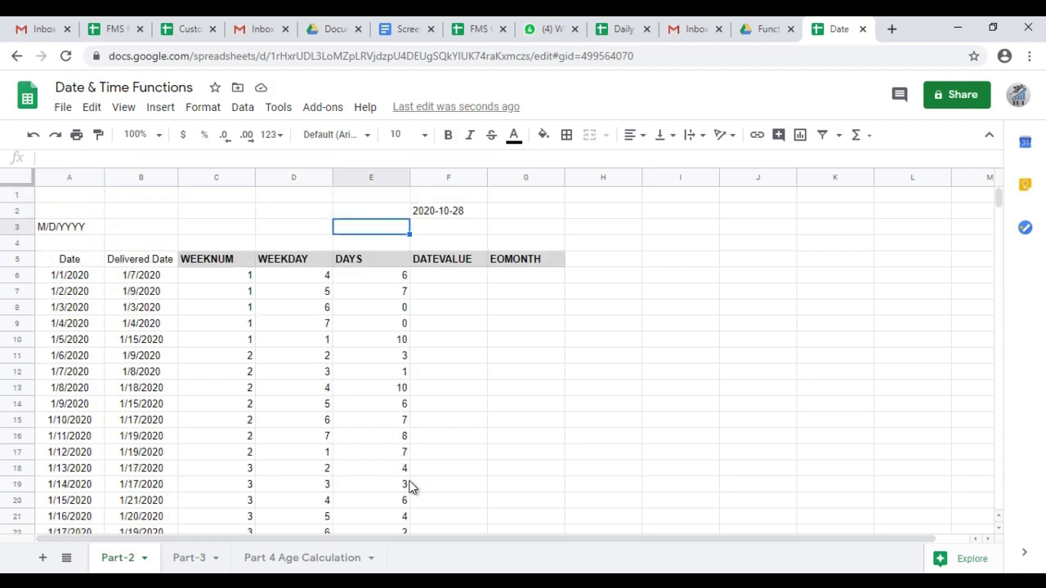
key("Down")
key("Down")
key("Down")
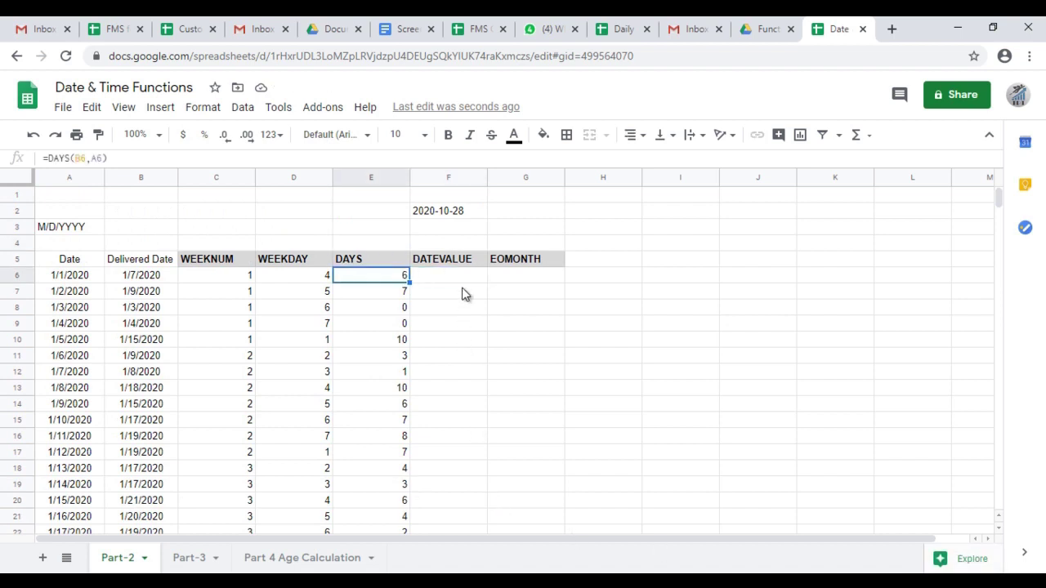
Enter =DATEVALUE("2020-1-27") in F6 and give it A6's date format
left_click(459, 279)
type("=DATEVA")
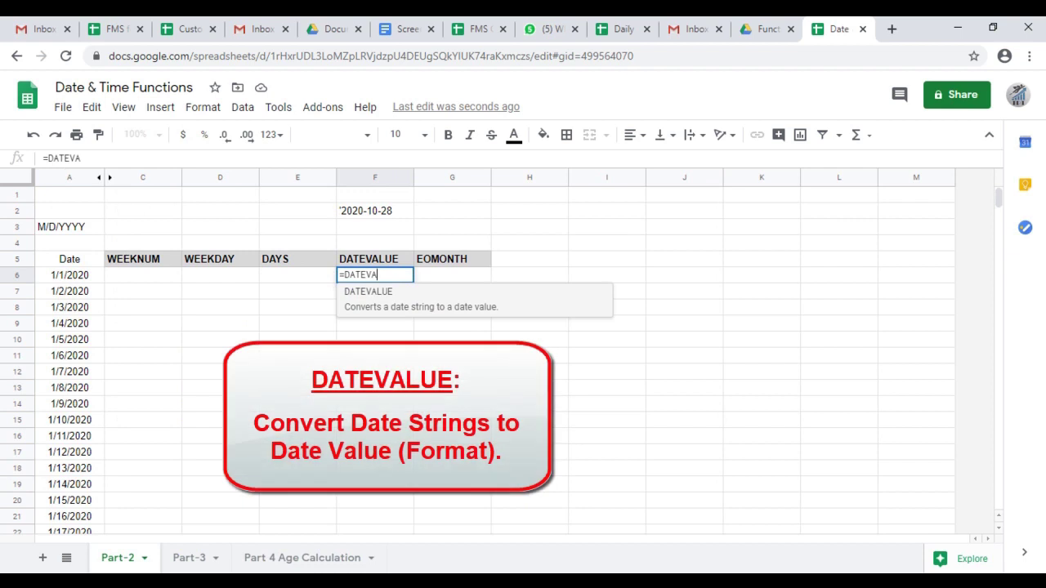
key("Tab")
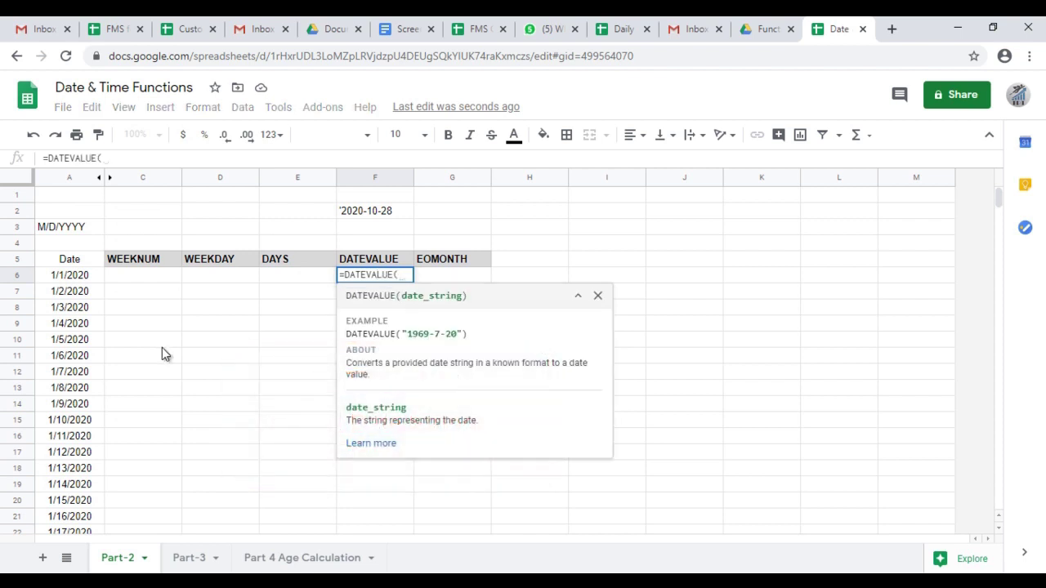
type("\"20")
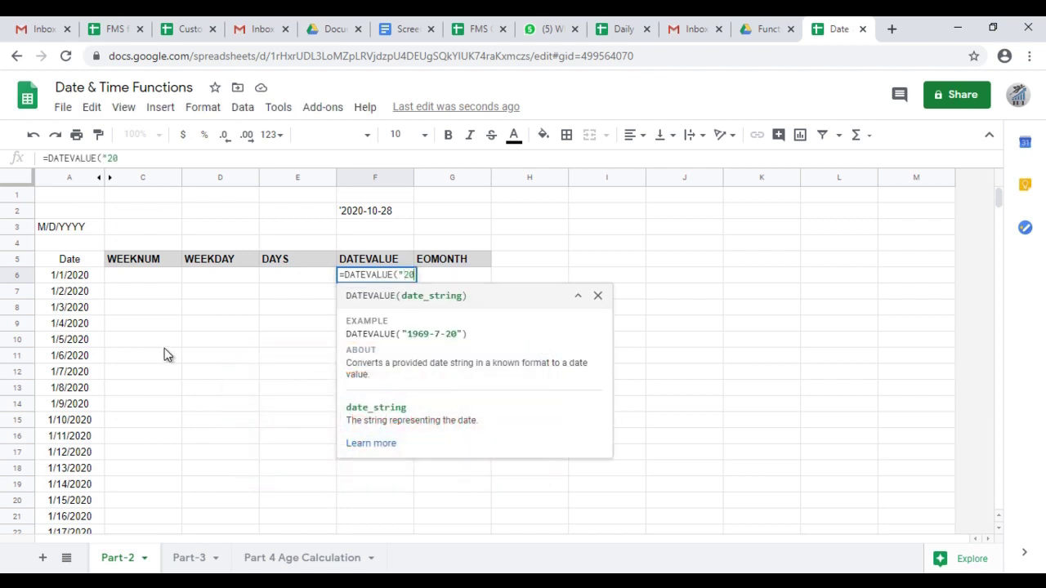
type("20-1")
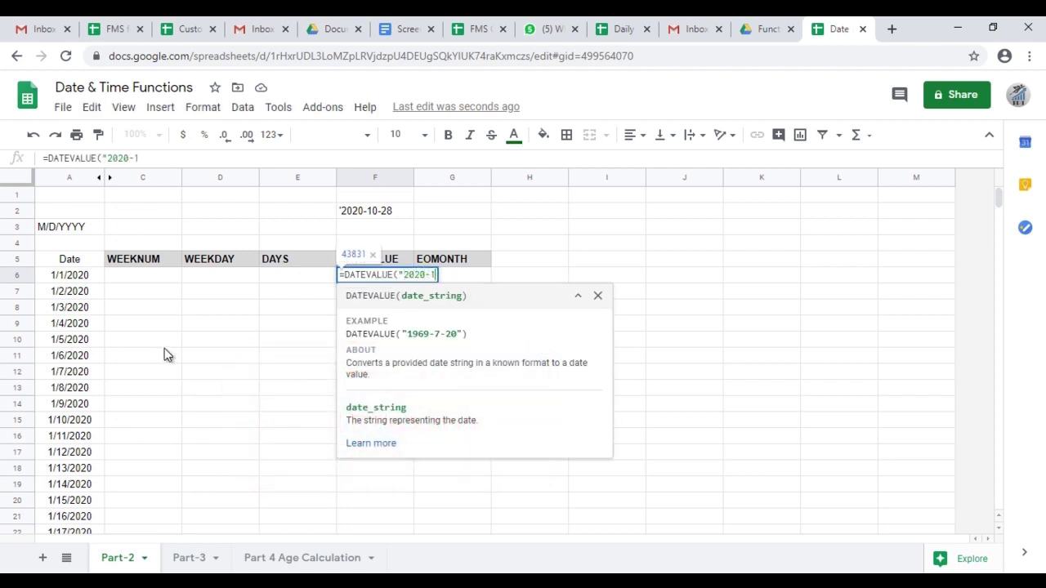
type("-27\"")
type(")")
key("Return")
left_click(75, 277)
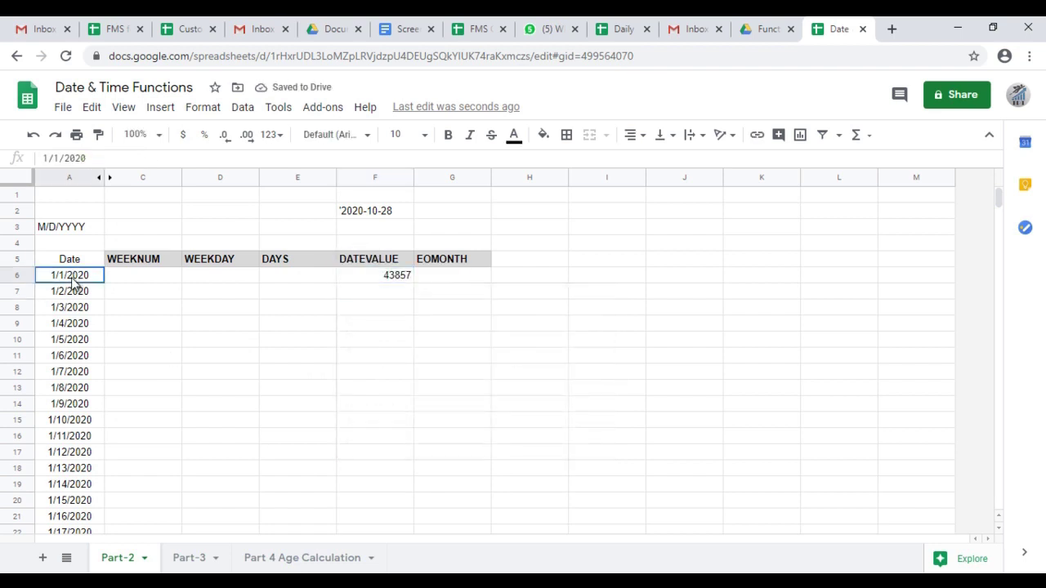
left_click(97, 136)
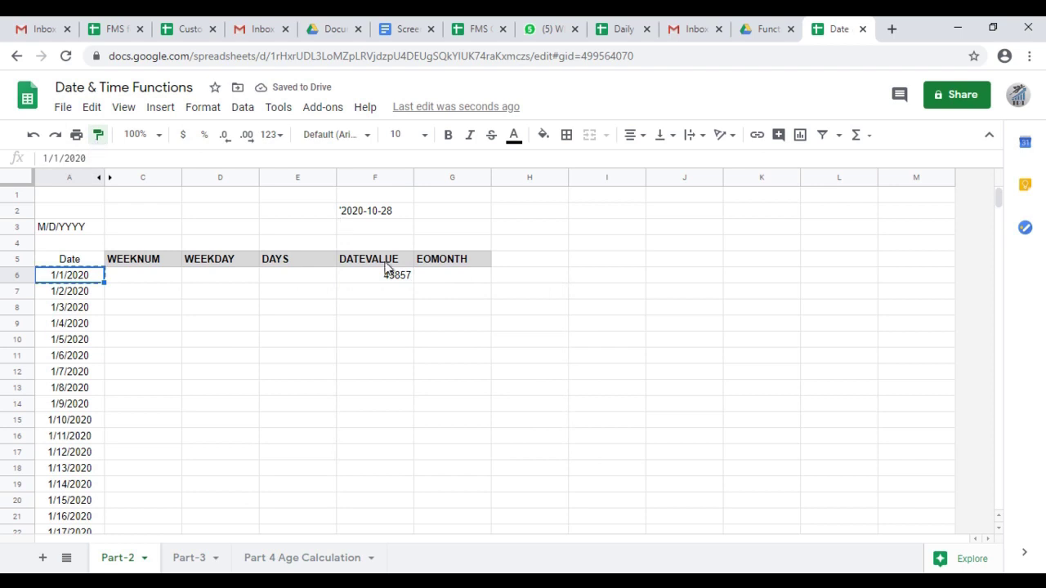
left_click(394, 280)
Enter the text date '2018-8-17 in cell I2
left_click_drag(414, 283, 363, 339)
left_click(606, 211)
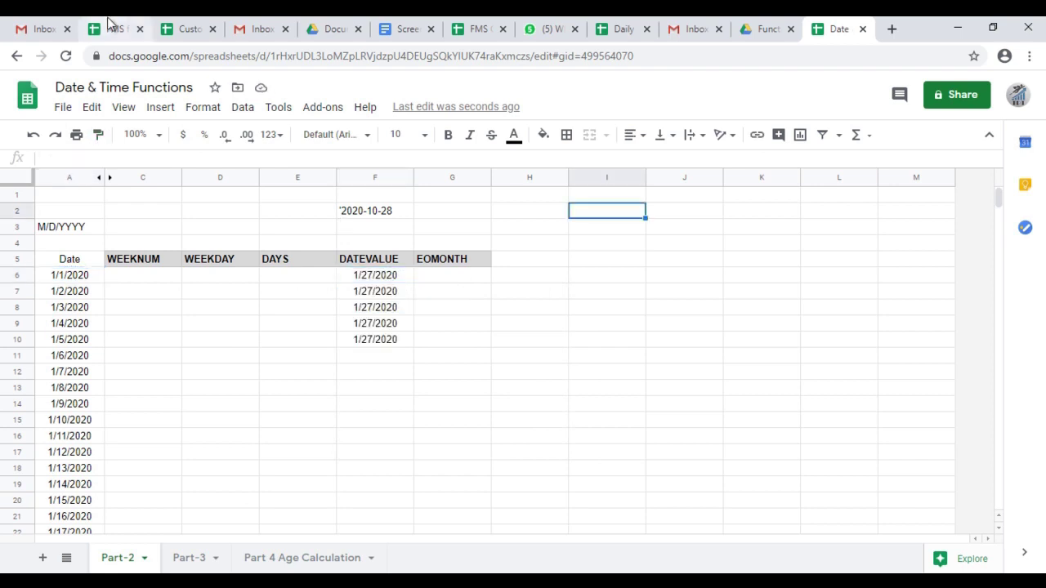
type("'201")
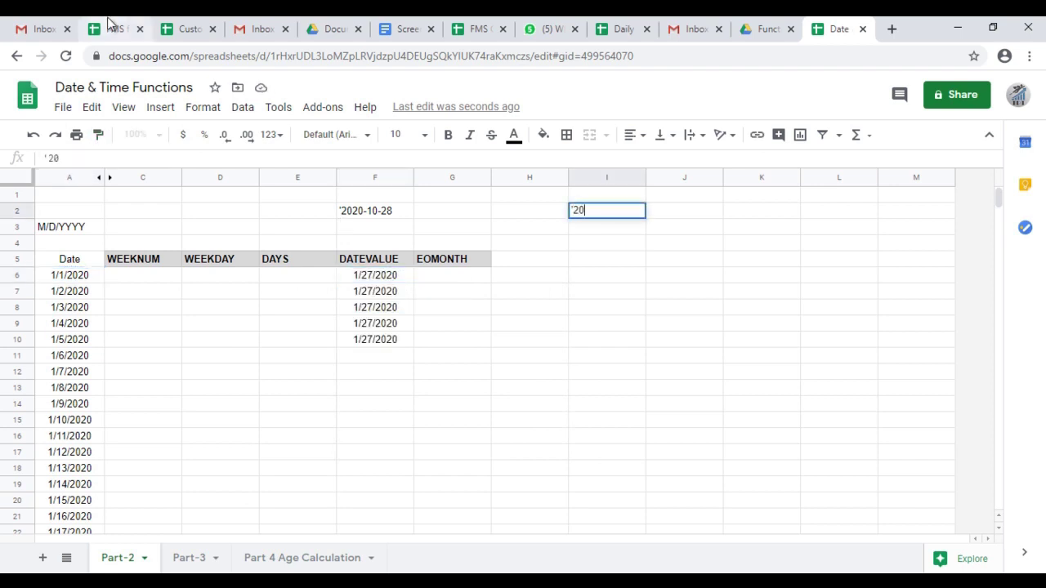
type("8-8-17")
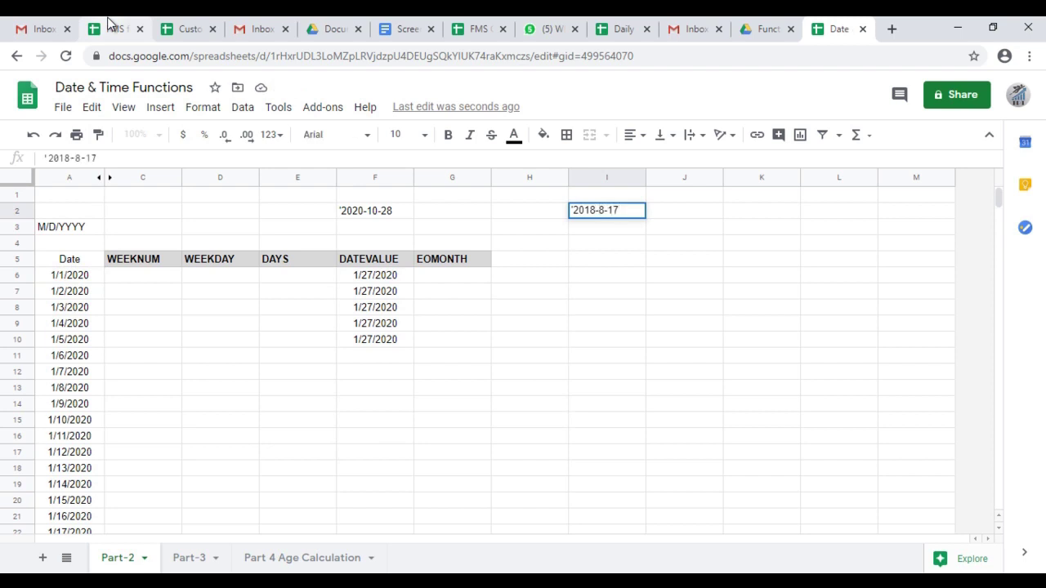
key("Return")
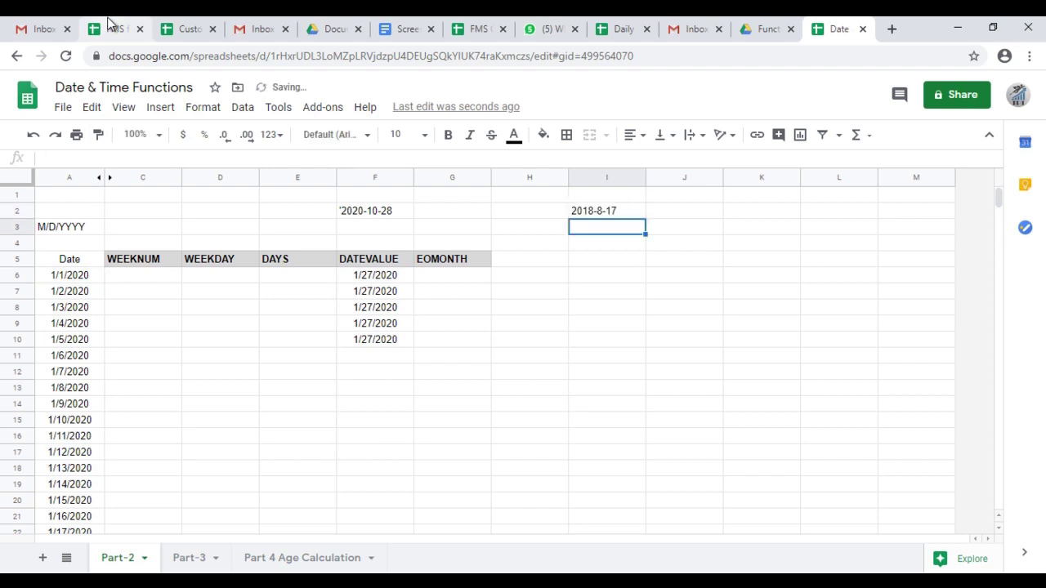
Enter =DATEVALUE(I2) in F6 and fill it down to F10
key("Left")
key("Left")
key("Left")
key("Down")
key("Down")
key("Down")
type("=")
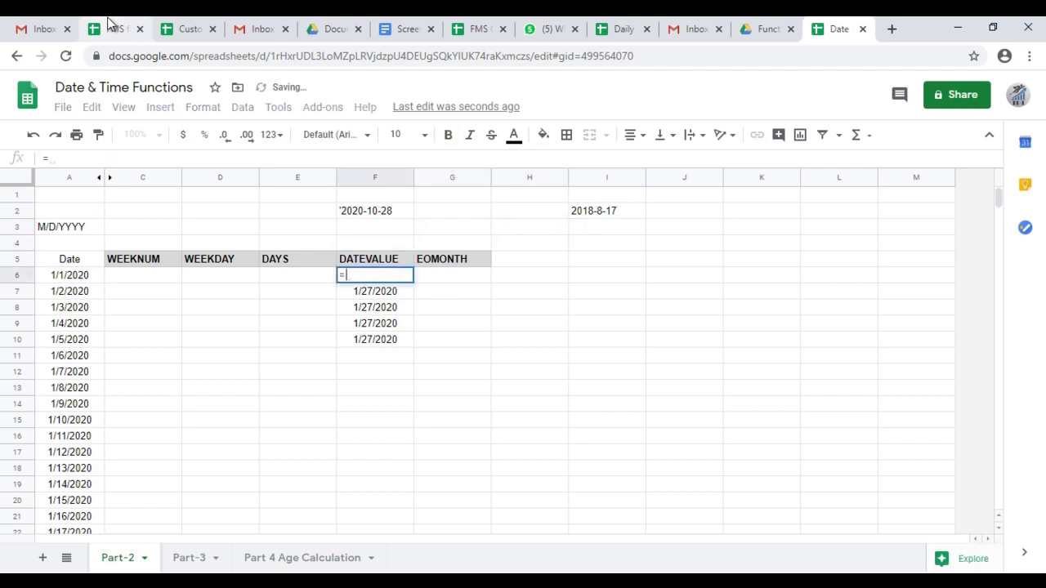
type("DATEVALU")
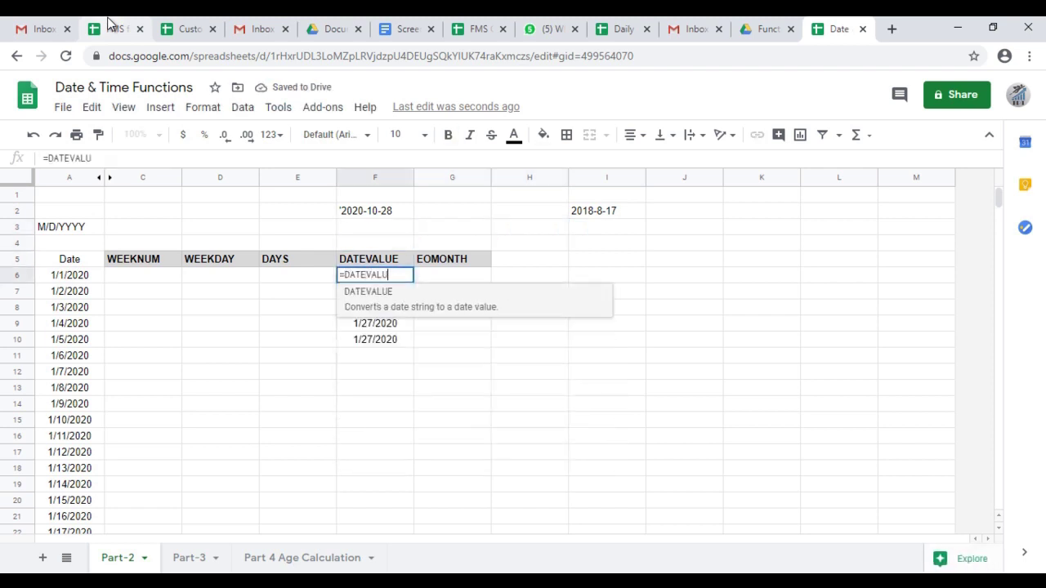
key("Tab")
key("Up")
key("Up")
key("Up")
key("Right")
key("Right")
key("Right")
key("Up")
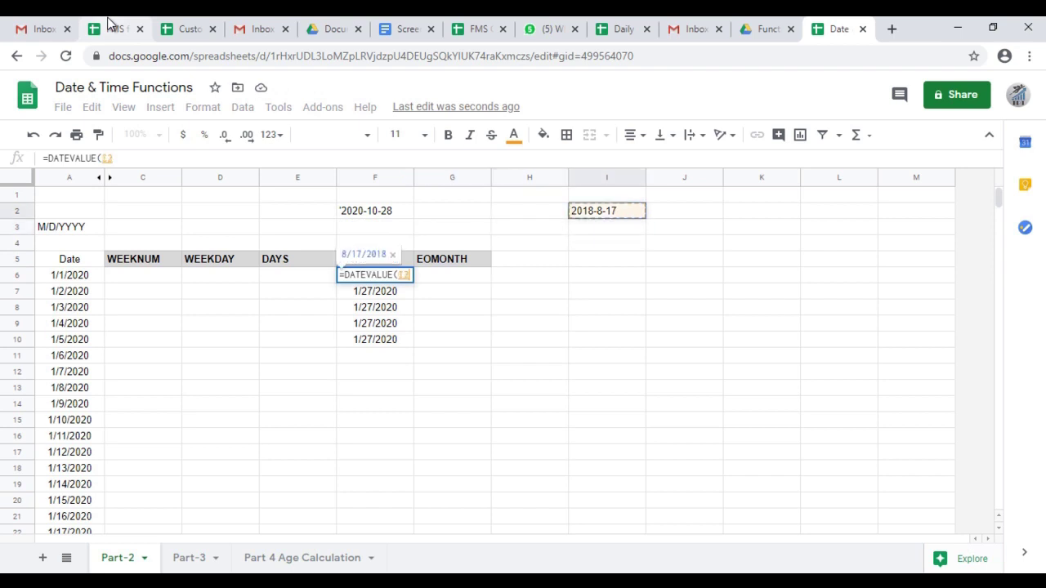
key("Return")
key("Up")
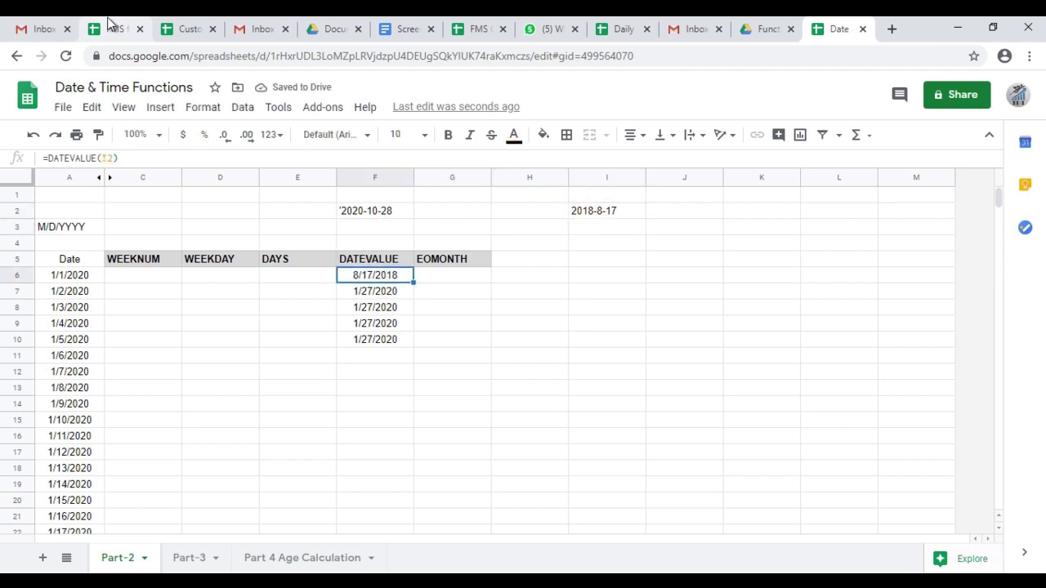
key("shift+Down")
key("shift+Down")
key("shift+Down")
key("ctrl+d")
Copy the text date in I2 and paste it as a value into K2
key("Up")
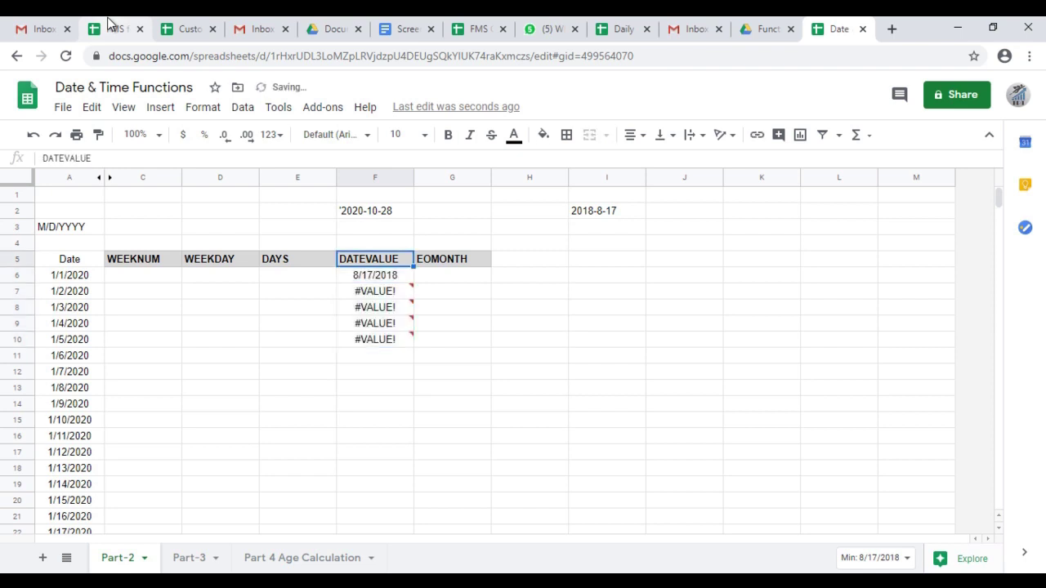
key("Up")
key("Up")
key("Up")
key("Right")
key("Right")
key("Right")
key("ctrl+c")
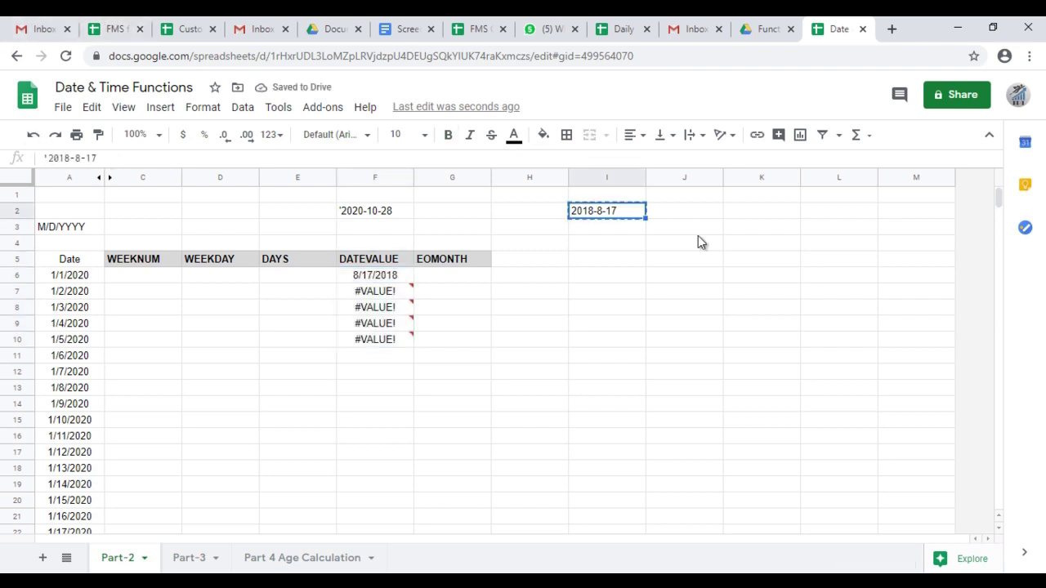
left_click(745, 210)
key("alt+e")
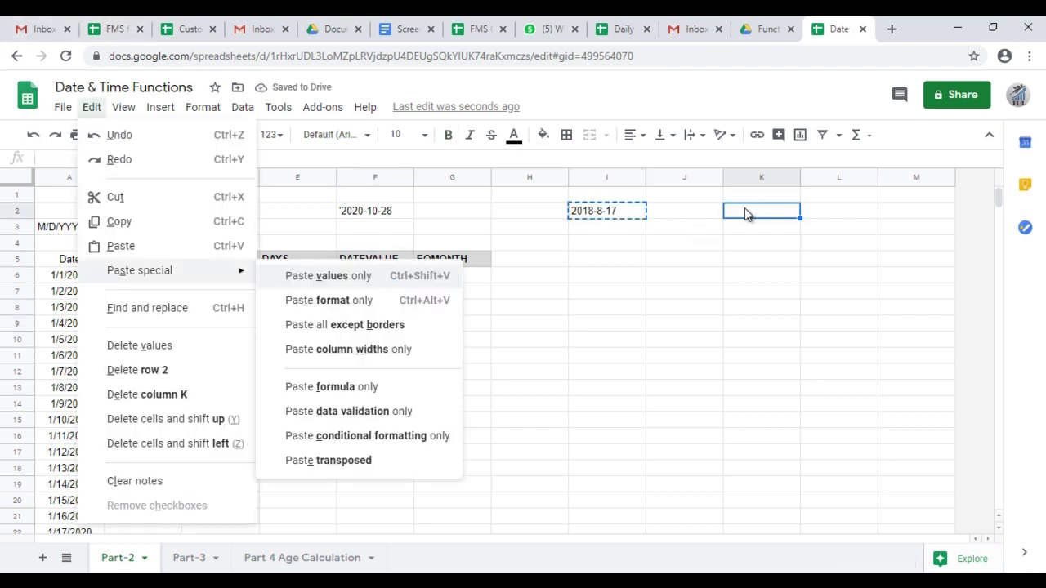
key("Return")
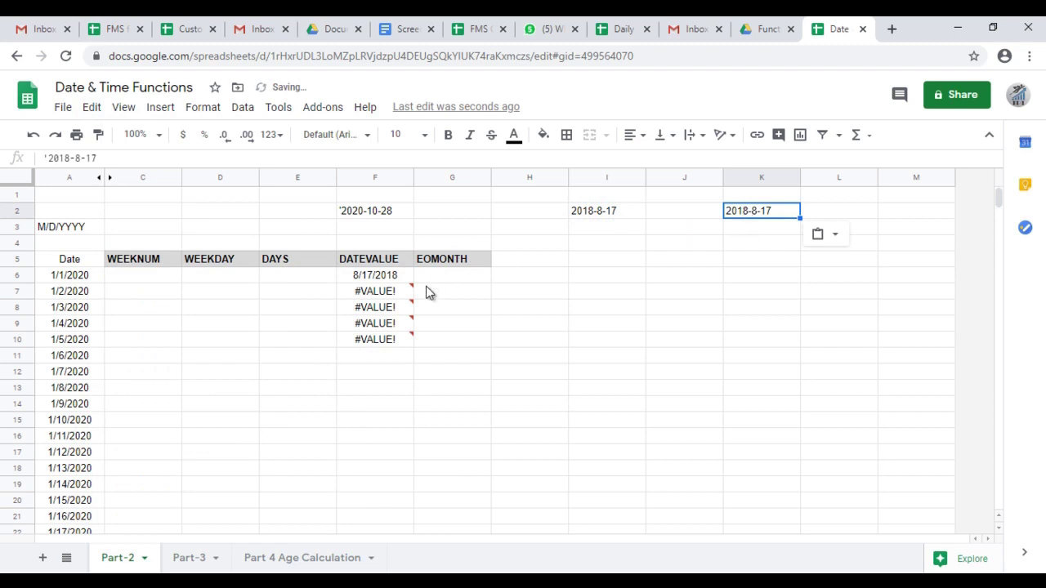
Copy the DATEVALUE result in F6 and paste it as values only into K5
left_click(403, 281)
key("ctrl+c")
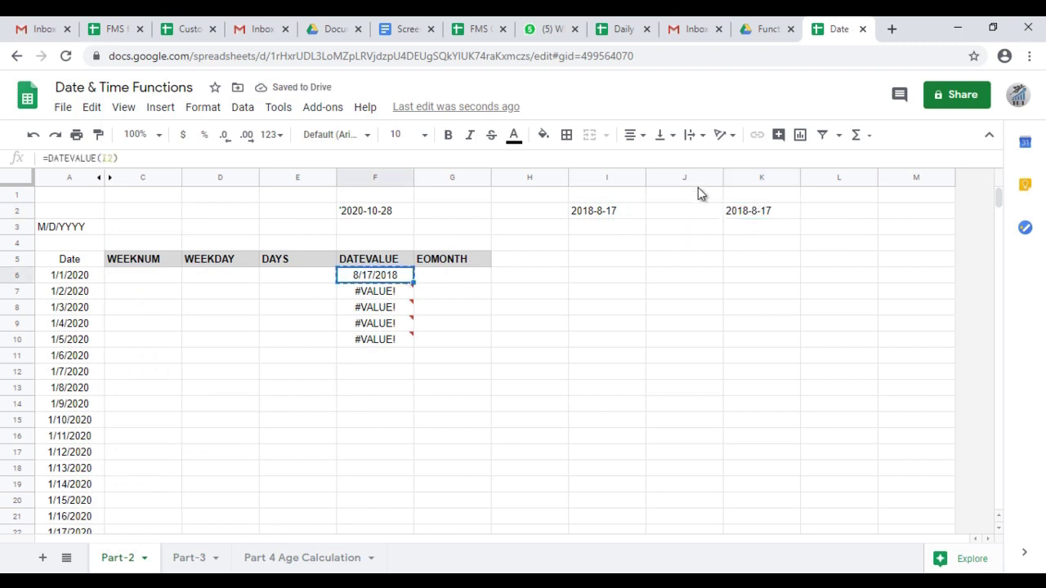
left_click(758, 259)
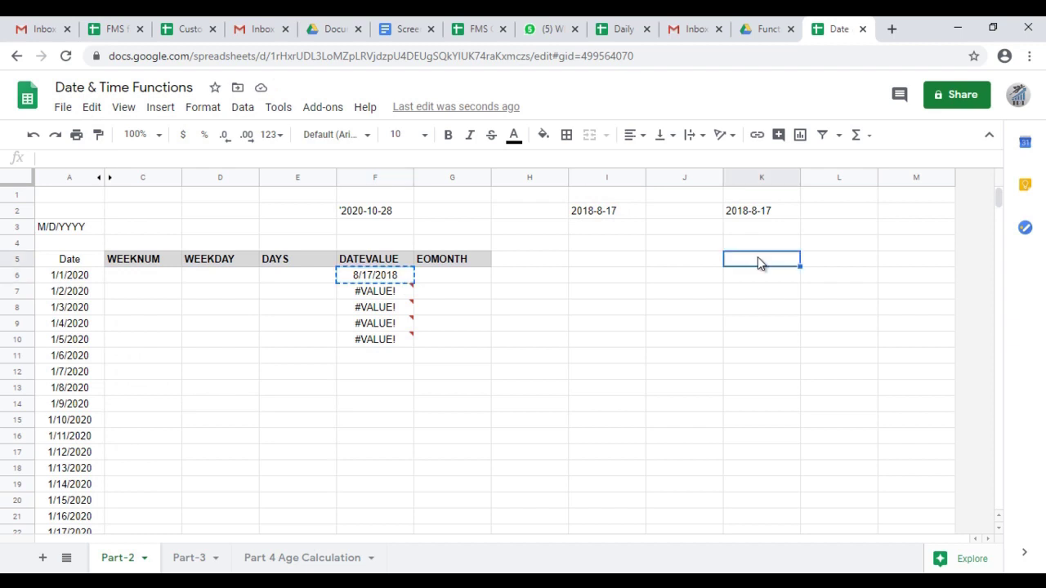
key("alt+e")
key("Down")
key("Down")
key("Down")
key("Right")
key("Return")
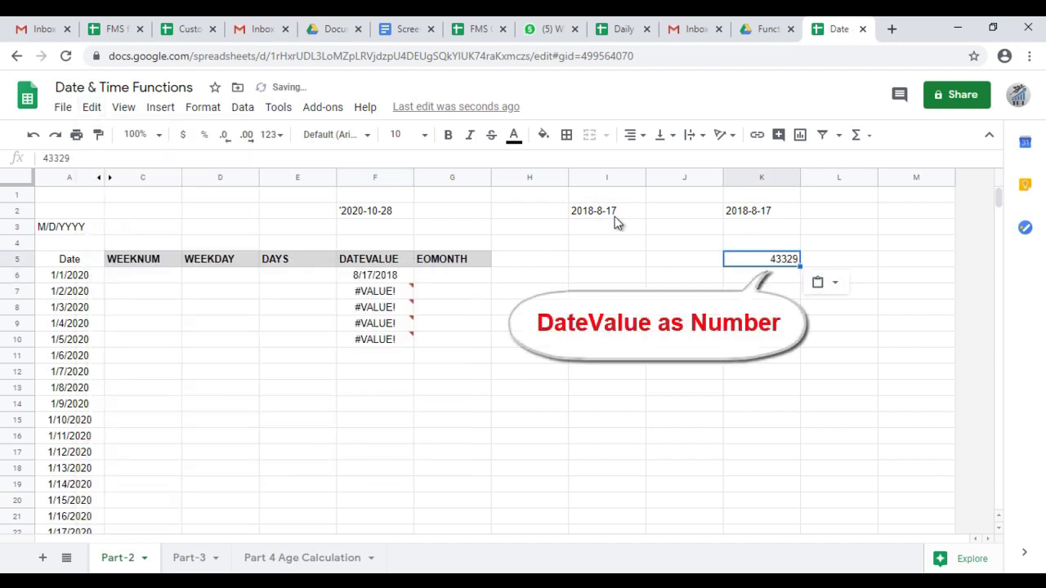
Paste the I2 text date into K5 as values only
left_click(591, 217)
key("ctrl+c")
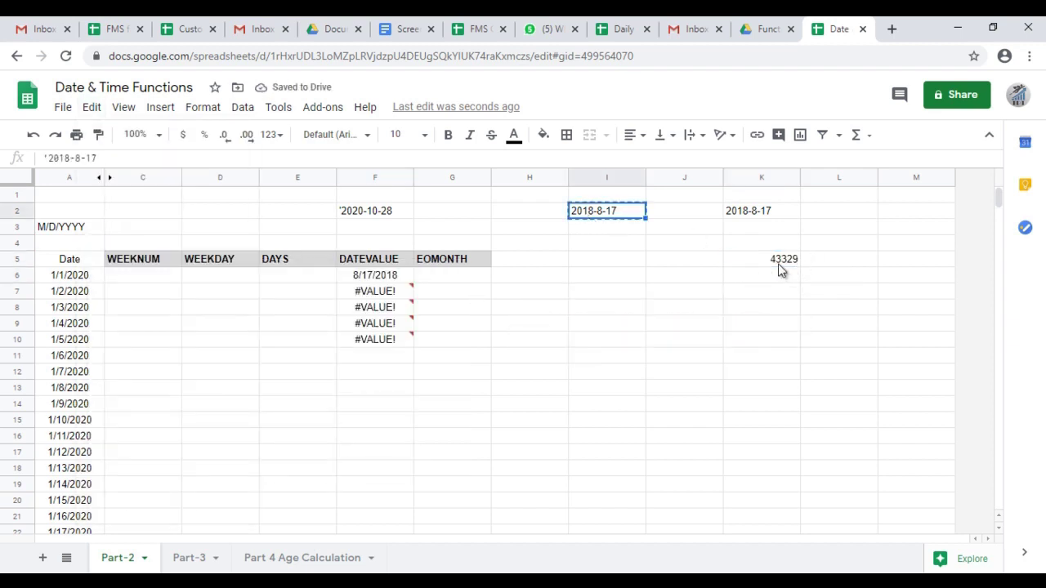
left_click(779, 266)
key("alt+e")
key("Down")
key("Down")
key("Down")
key("Right")
key("Return")
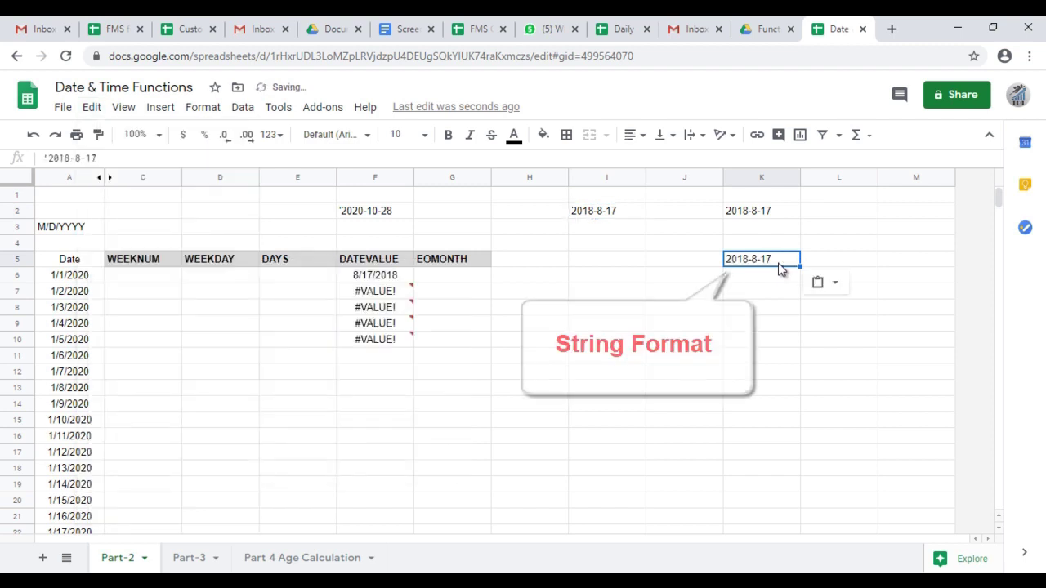
Open I2 to view its leading apostrophe, then leave it unchanged and return to I2
left_click(603, 214)
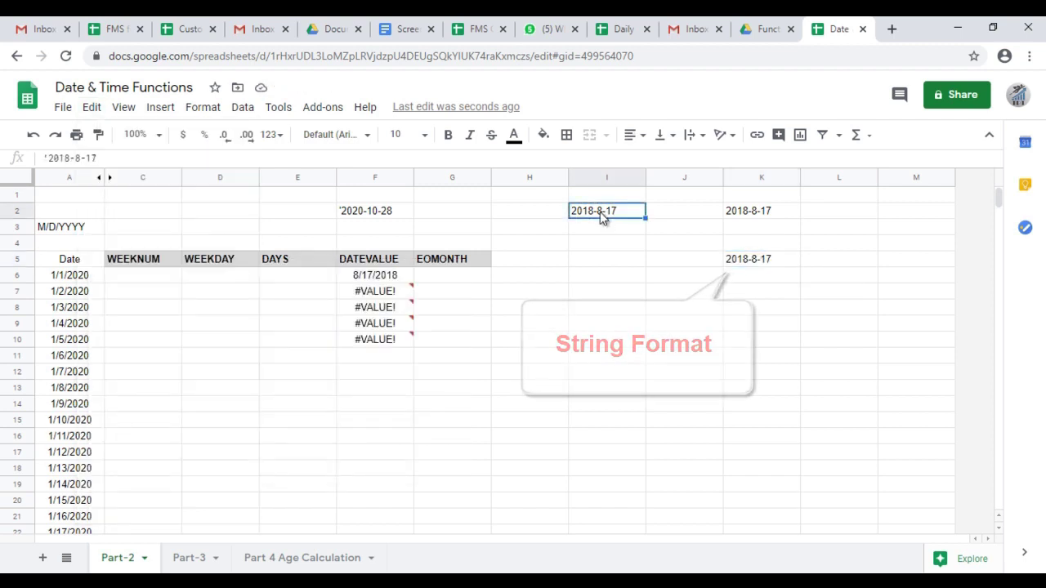
double_click(602, 212)
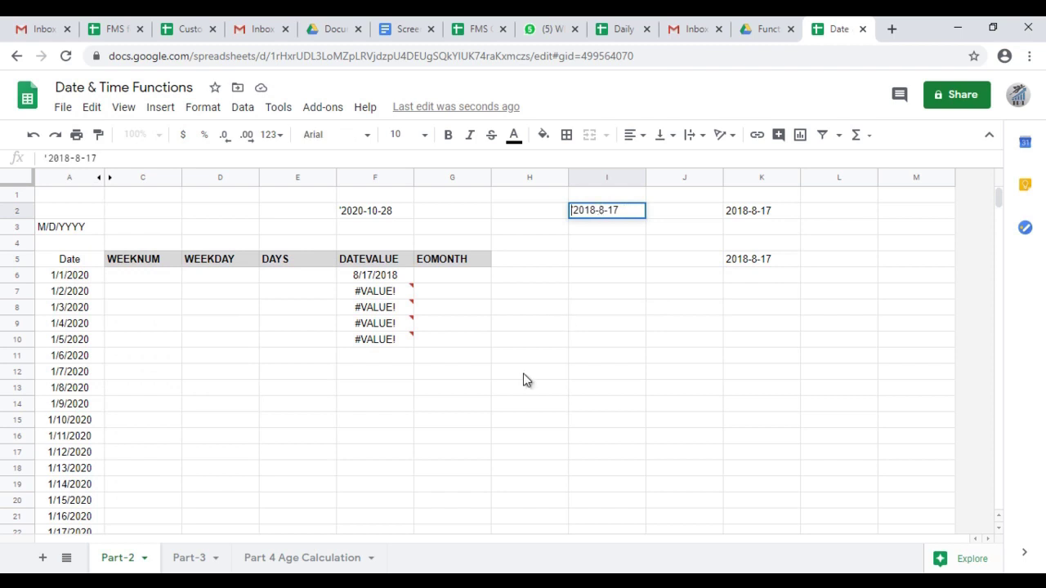
key("Escape")
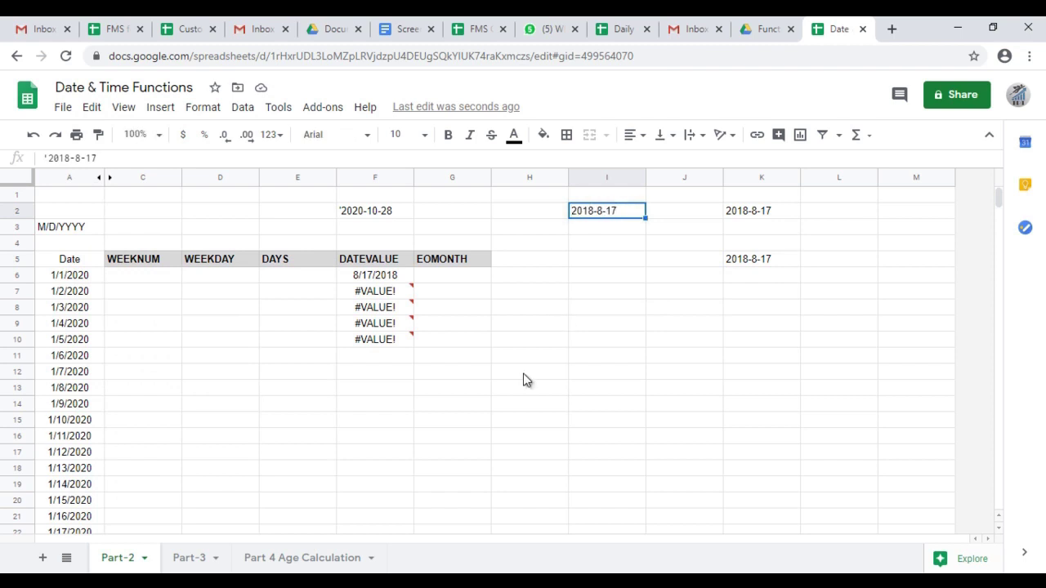
key("Down")
key("Down")
key("Down")
key("Right")
key("Up")
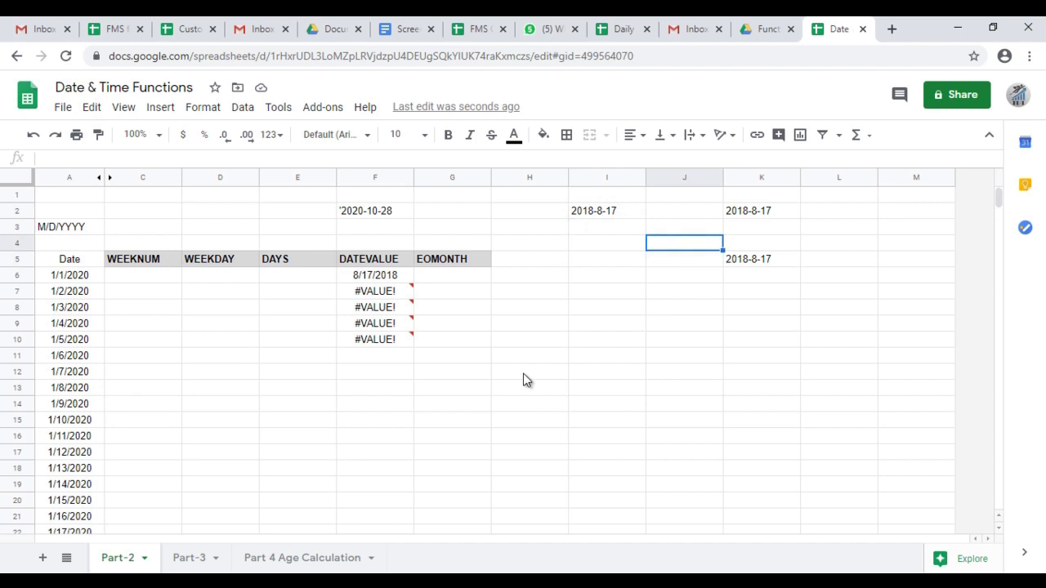
key("Right")
key("Down")
key("Left")
key("Up")
key("Up")
key("Left")
key("Up")
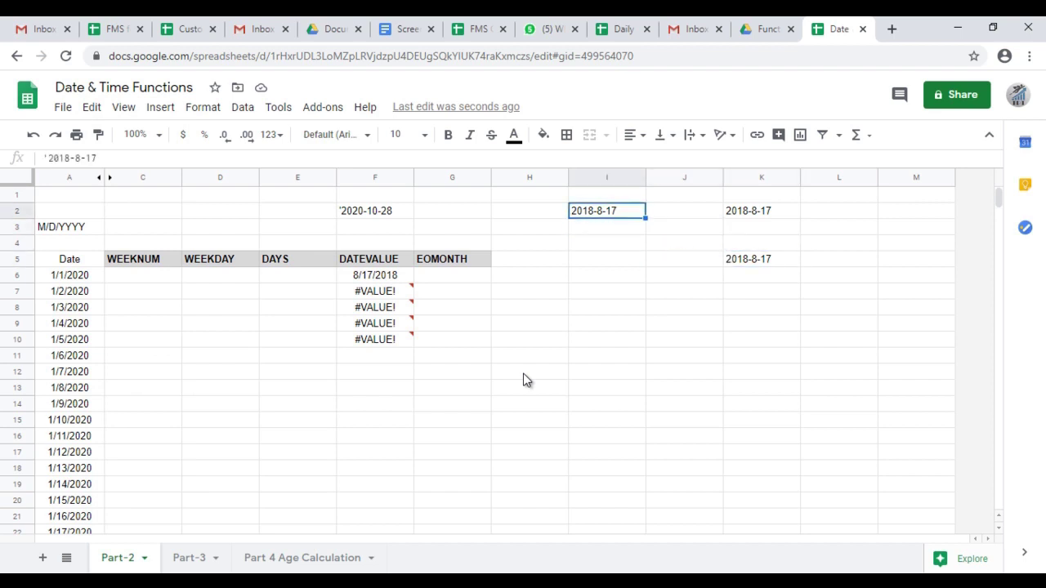
Re-enter =DATEVALUE(I2) in F6
key("Down")
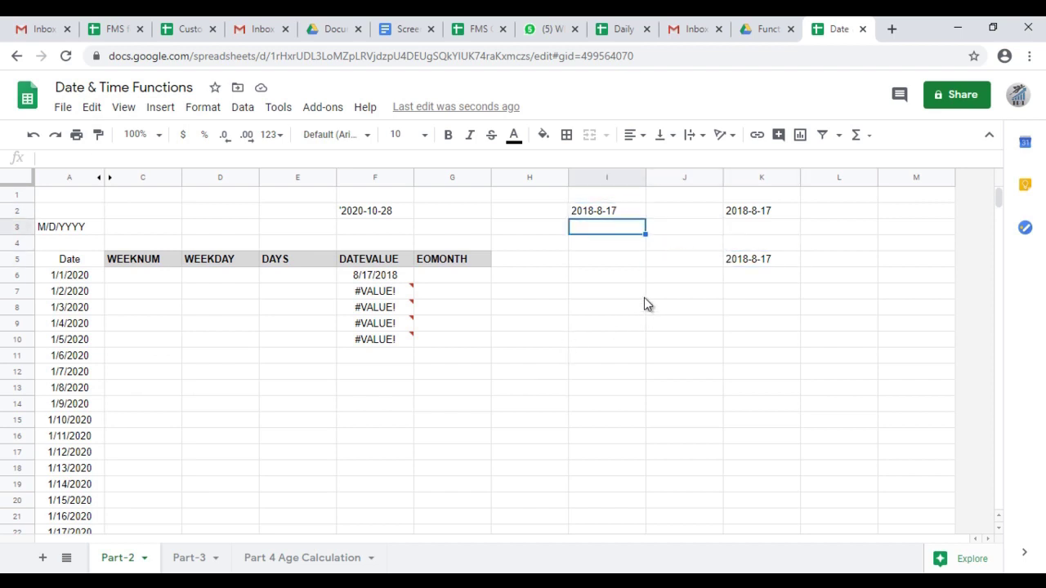
key("Down")
key("Down")
key("Down")
key("Left")
key("Left")
key("Left")
type("=DATE")
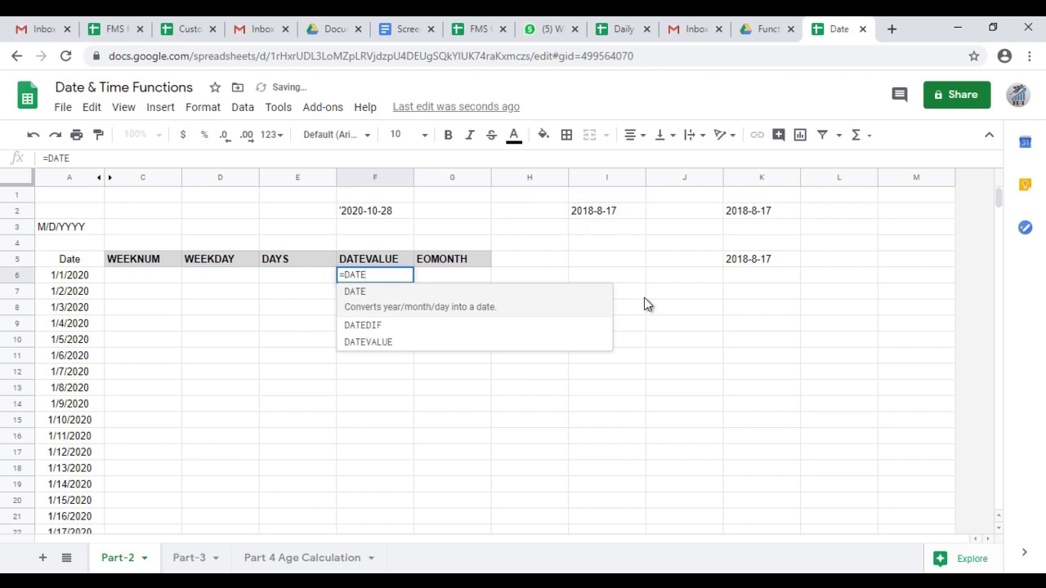
type("VALUE(")
key("Up")
key("Up")
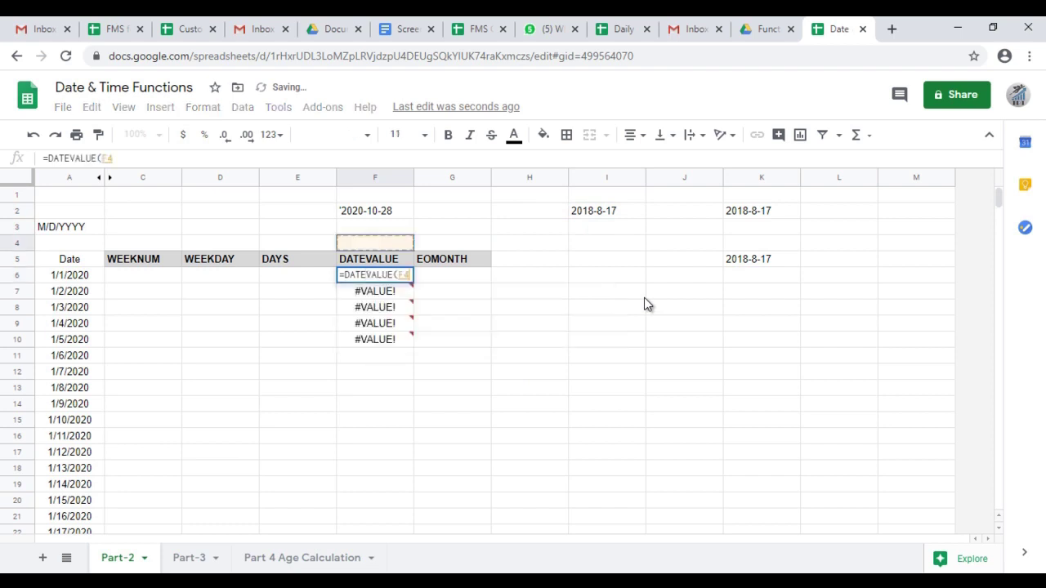
key("Up")
key("Right")
key("Right")
key("Up")
key("Right")
key("Return")
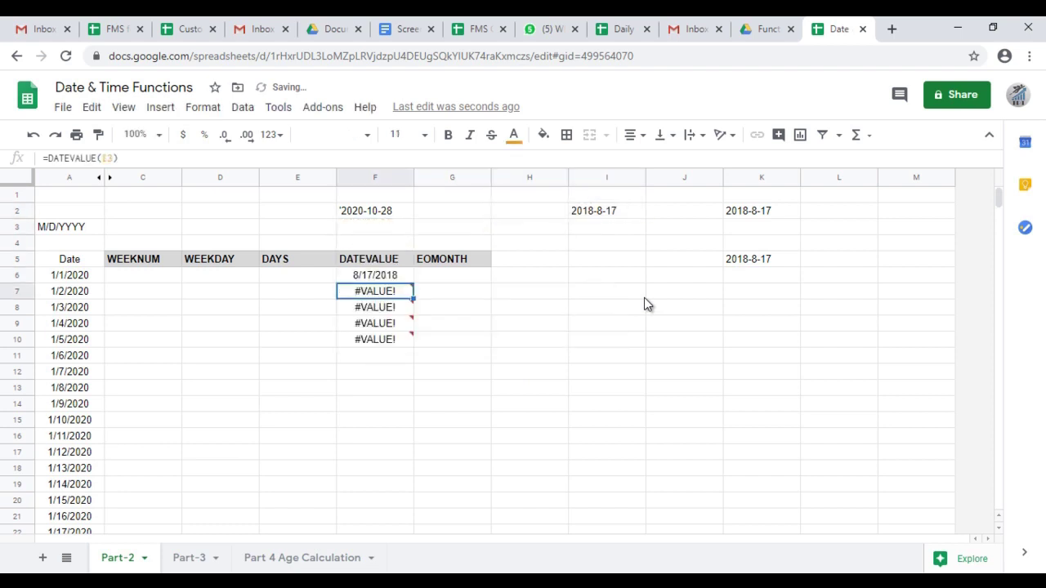
key("Up")
Add the text date '2019-7-15 in I3 and check the result in F7
left_click(595, 233)
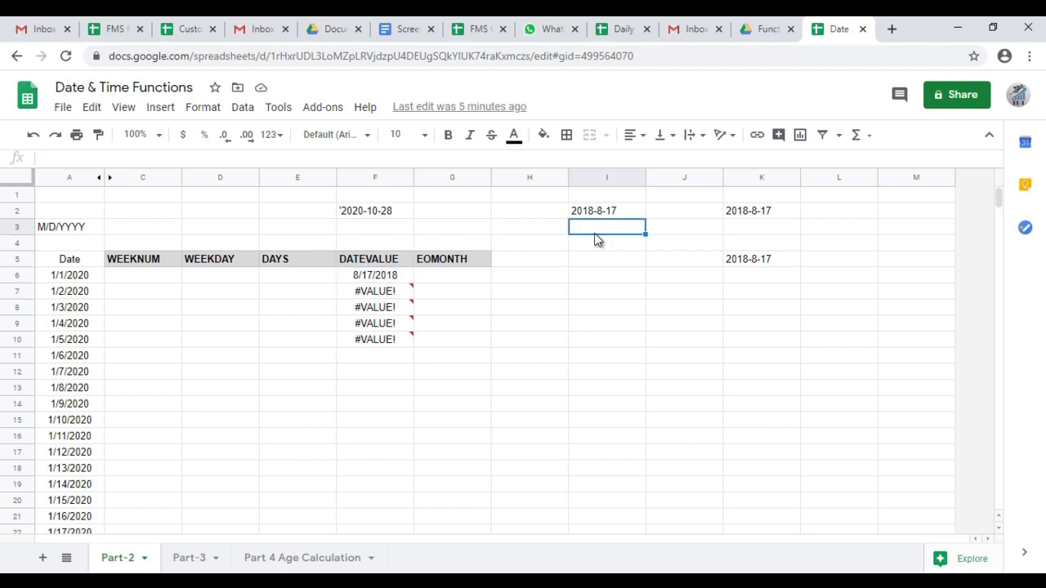
type("'20")
type("19-7")
type("-15")
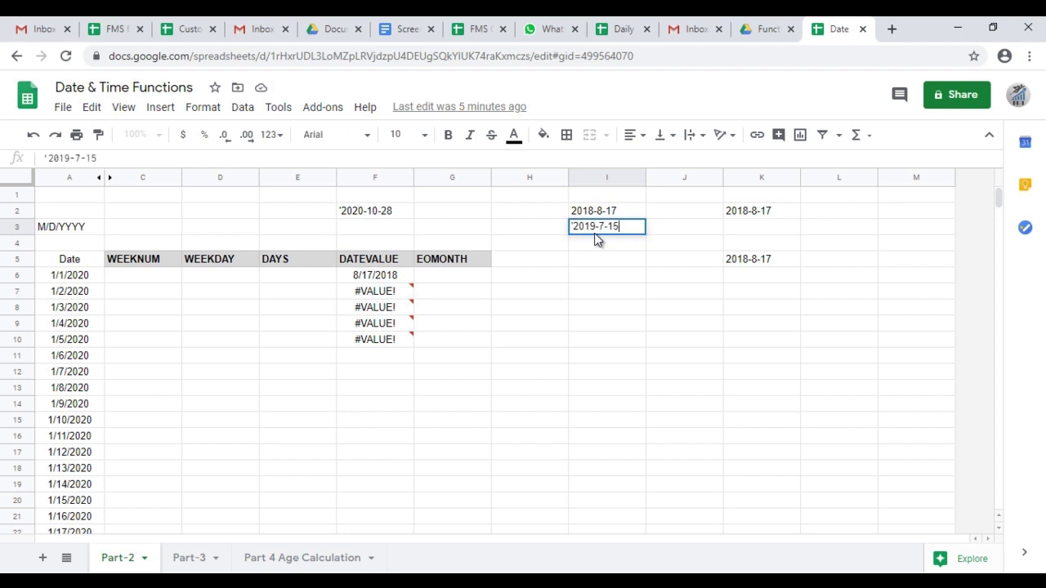
key("Return")
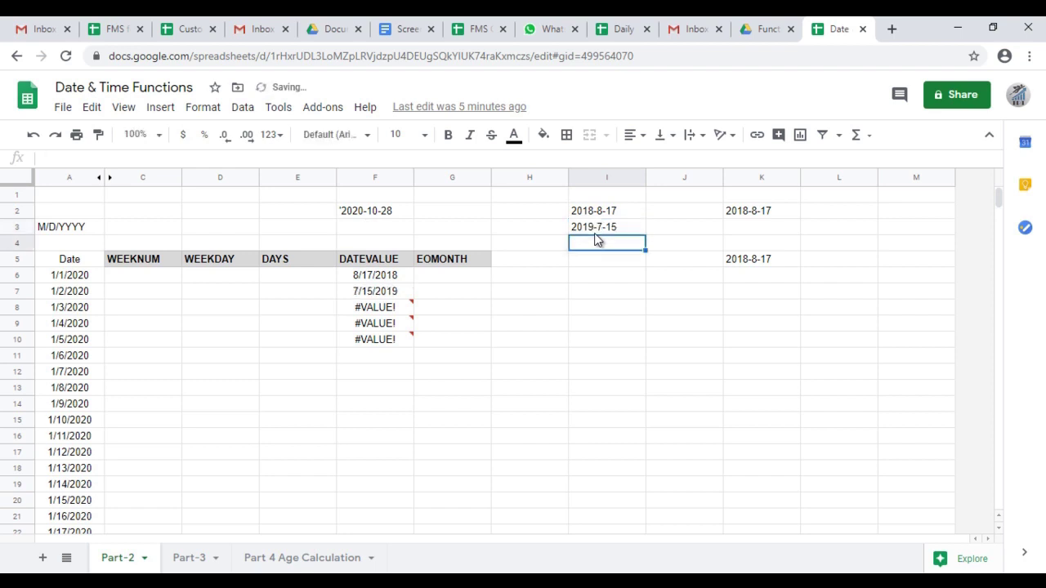
left_click(392, 296)
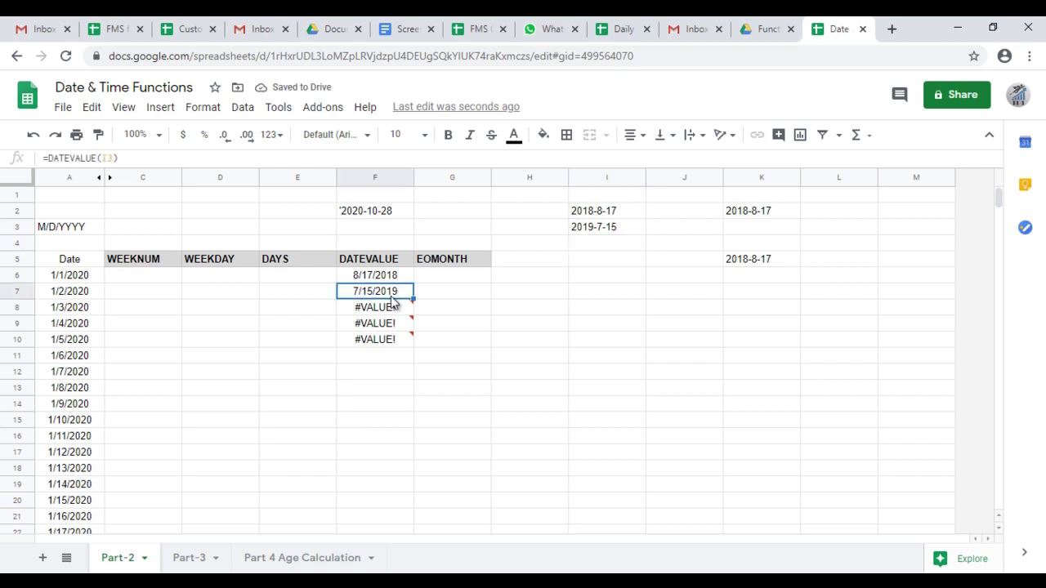
Copy the text dates in I2:I3 into I4:I7, then compare them with the F6 result
key("Down")
key("Right")
key("Right")
key("Right")
key("Up")
key("Up")
key("Up")
key("shift+Down")
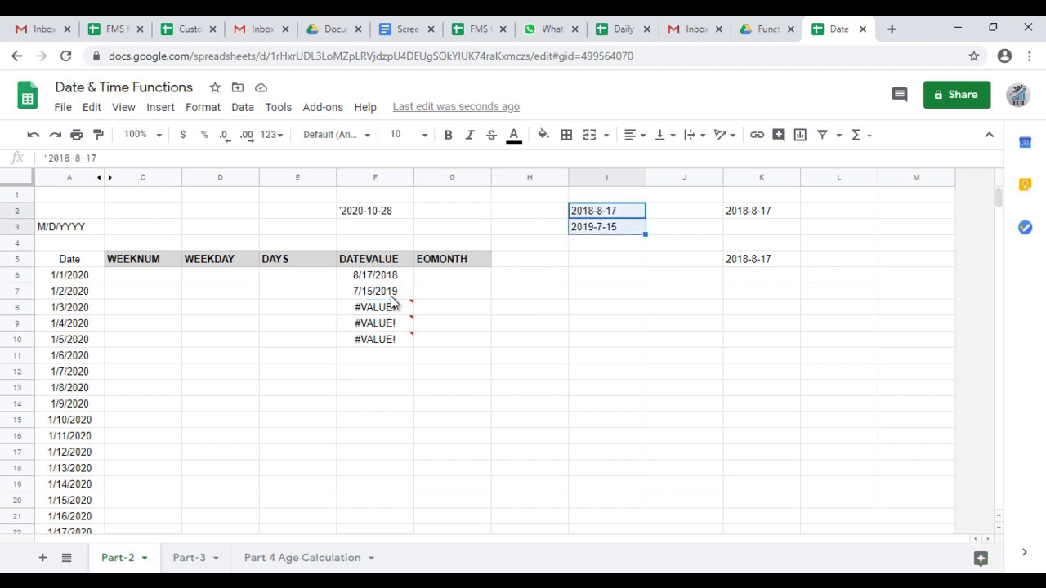
key("ctrl+c")
key("Down")
key("Down")
key("ctrl+v")
key("Down")
key("Down")
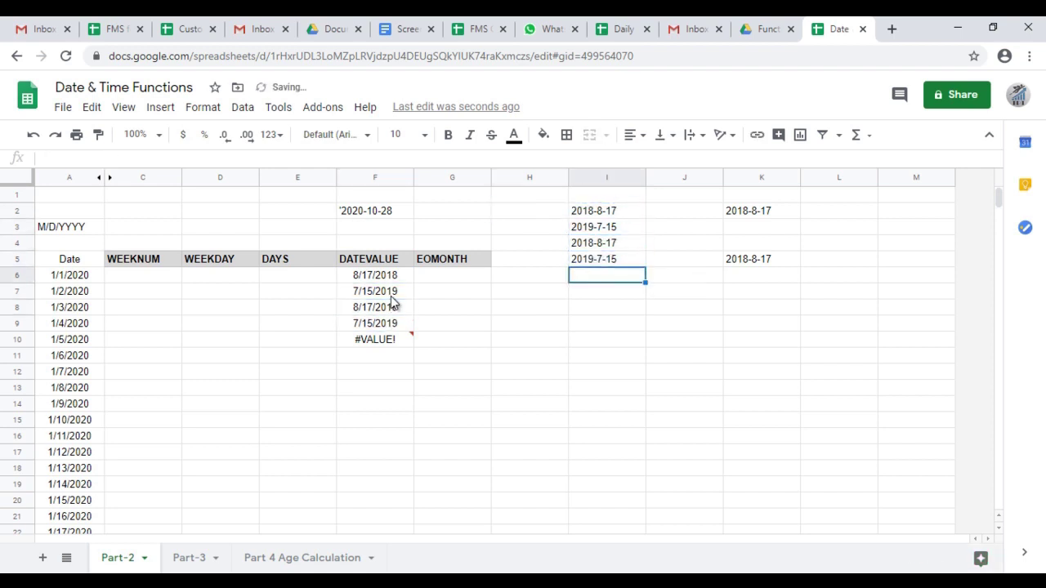
key("ctrl+v")
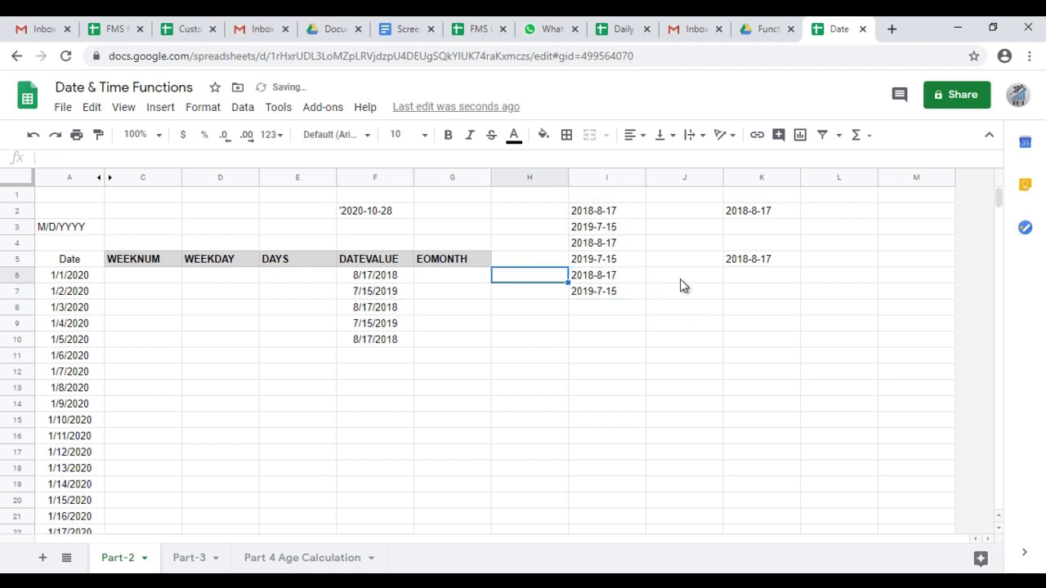
left_click(617, 229)
key("Up")
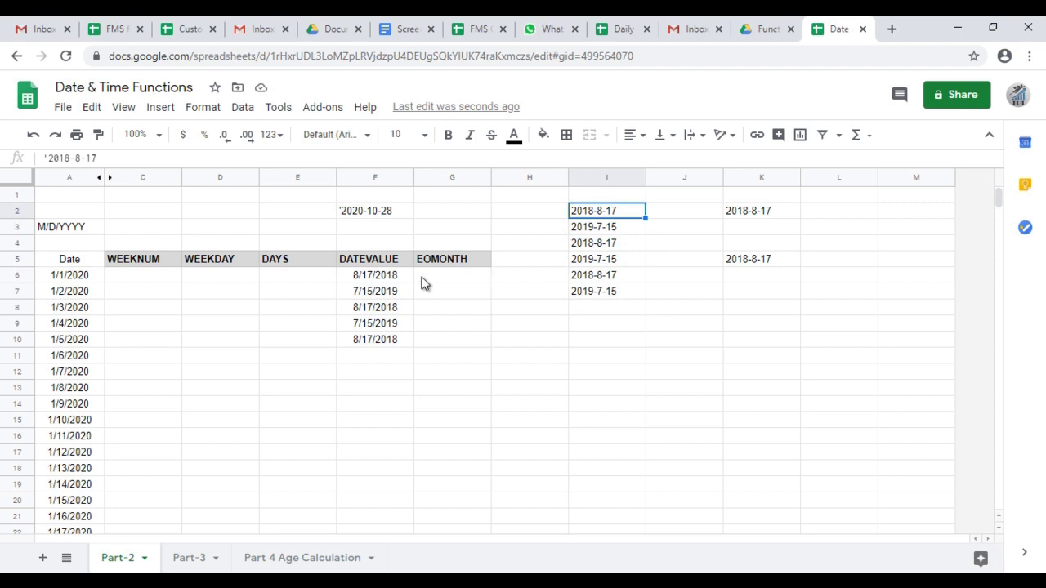
left_click(395, 282)
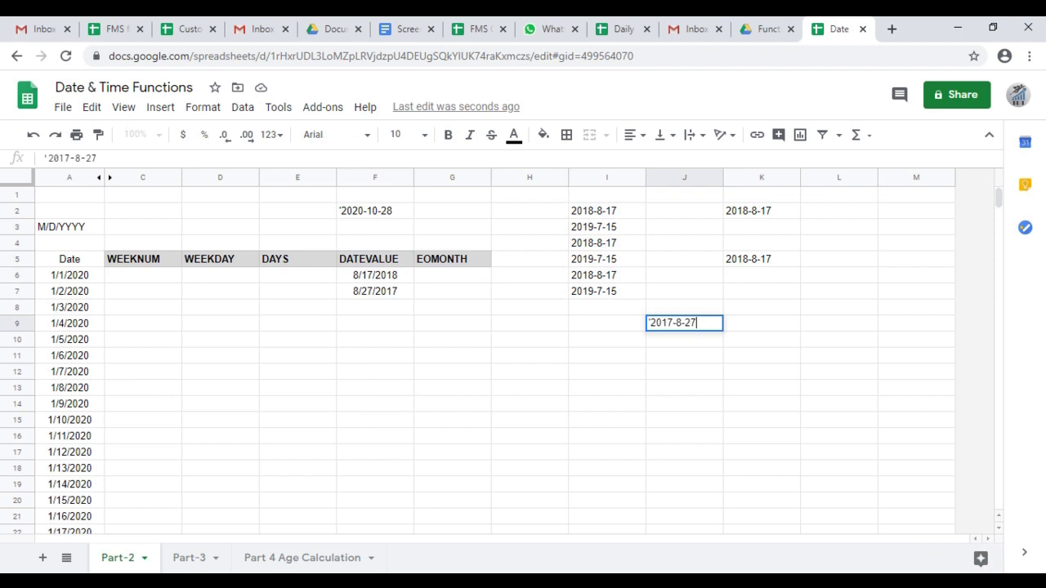
Try a text date plus 10 entry in J9 and commit it as a formula
type("+")
key("BackSpace")
key("BackSpace")
type("' +")
type("10")
left_click(702, 323)
left_click(693, 323)
key("BackSpace")
type("1")
key("Return")
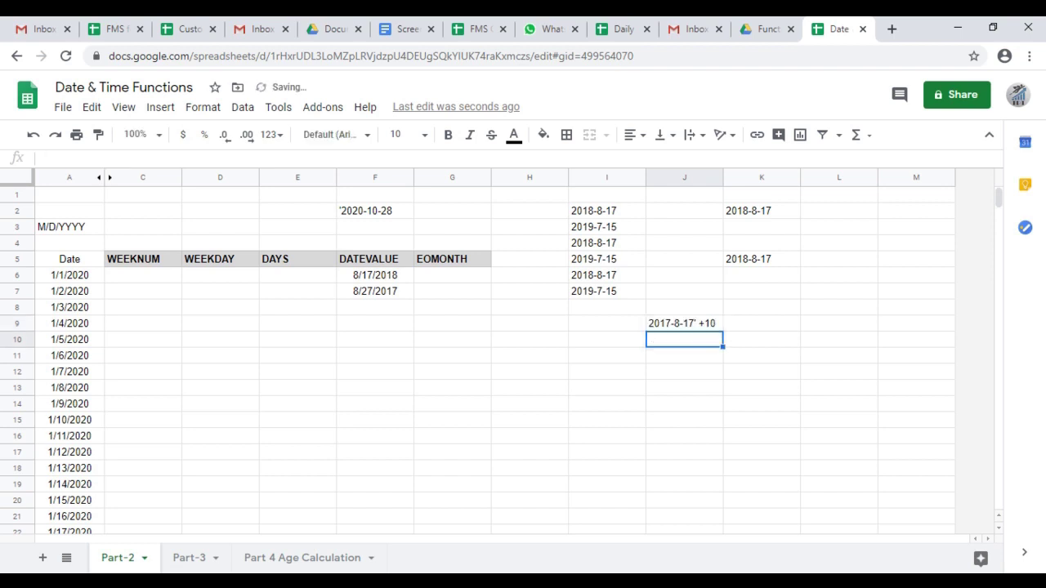
left_click(684, 323)
double_click(649, 323)
type("=")
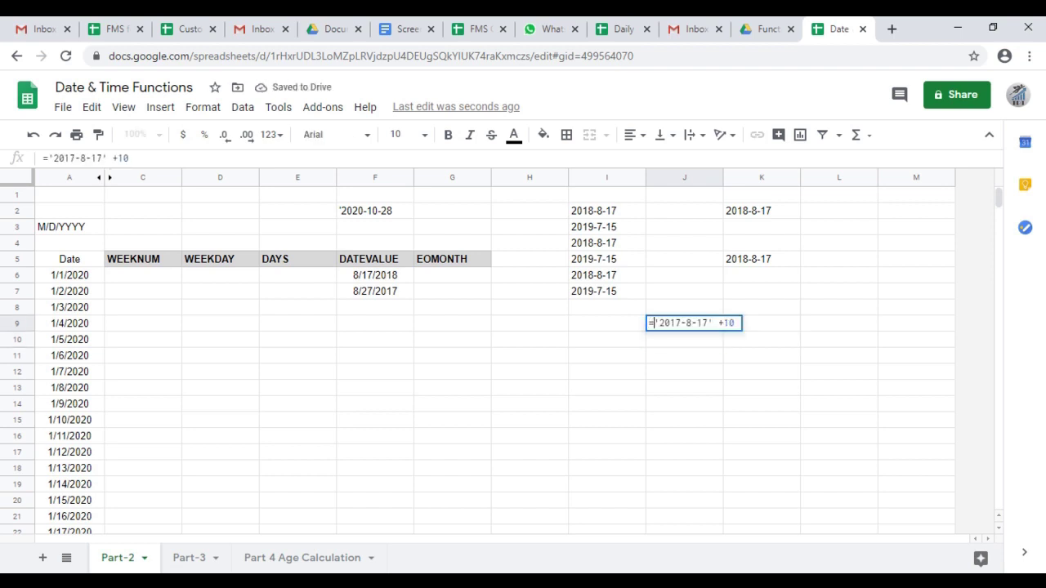
key("Return")
left_click(684, 323)
Enter =DATEVALUE("2017-7-17")+5 in I9
left_click(607, 323)
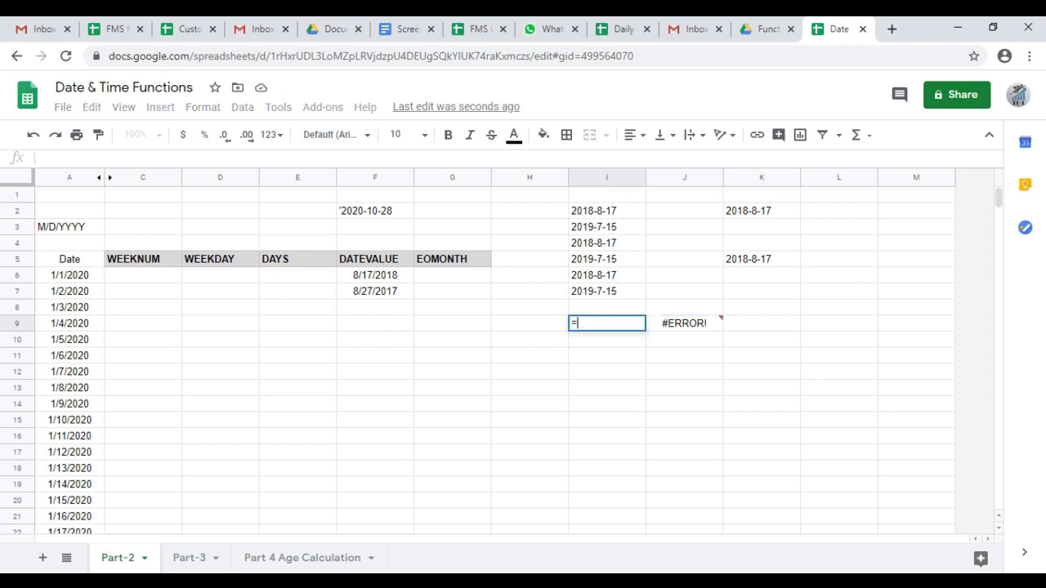
type("=DATEVALUE")
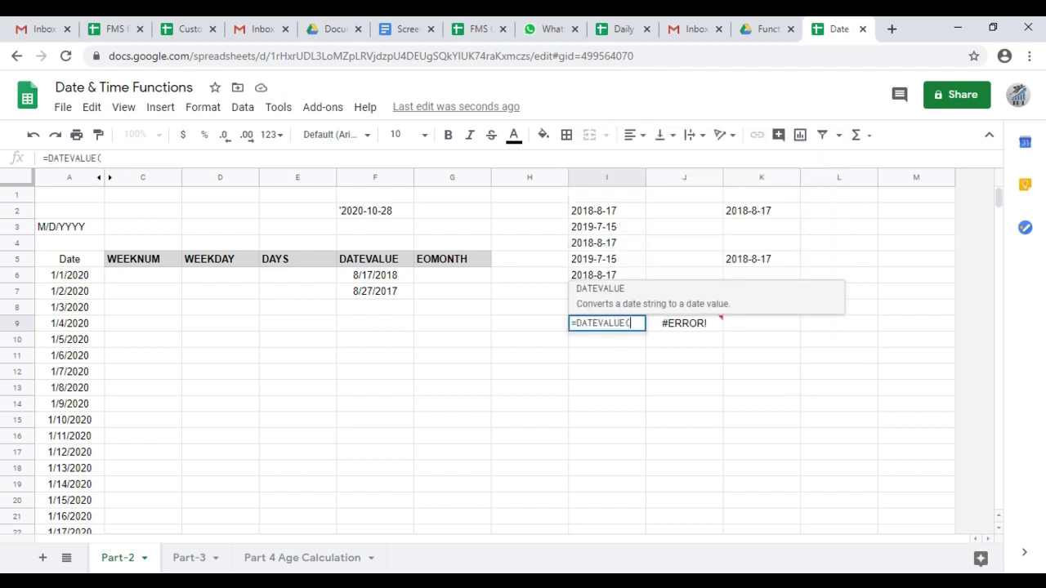
type("(201")
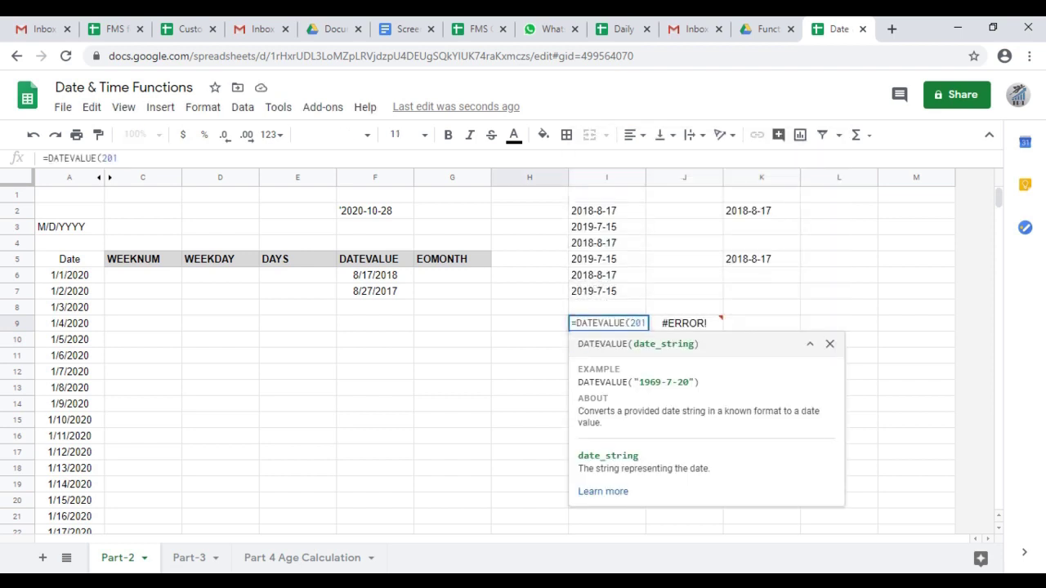
type("7-")
type("7-10\"")
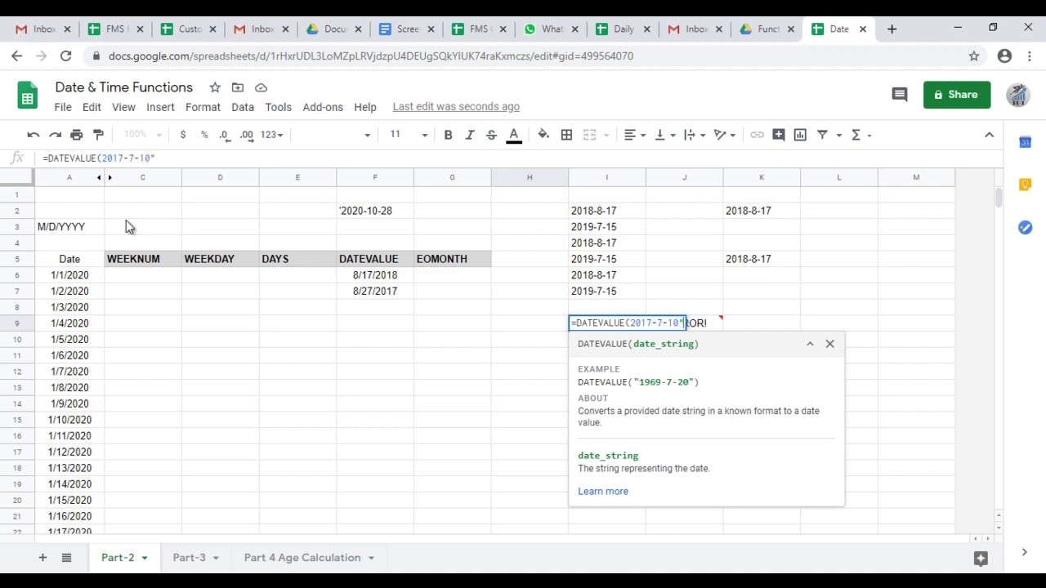
left_click(104, 158)
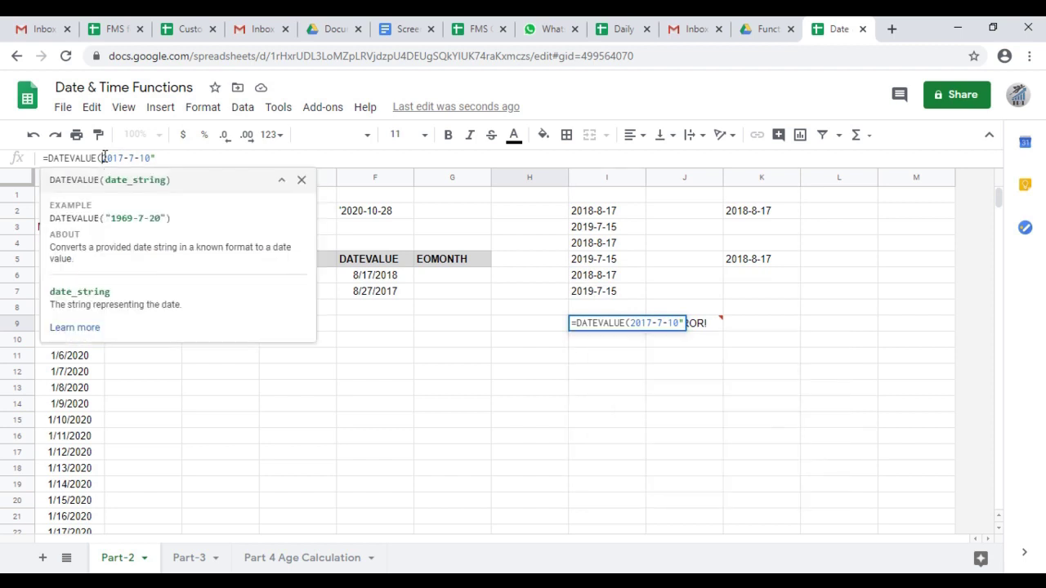
type("\"")
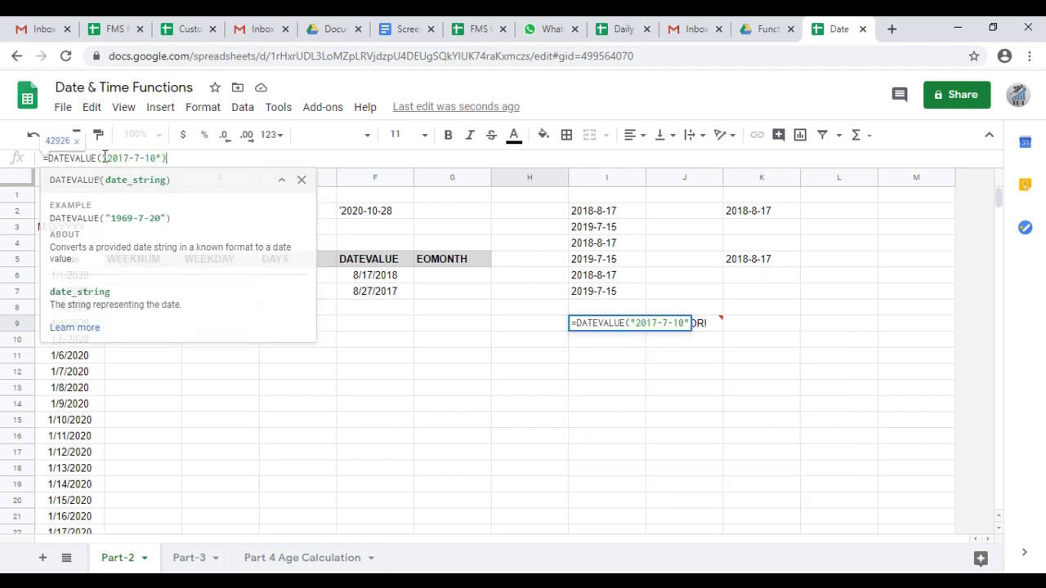
type(")+12")
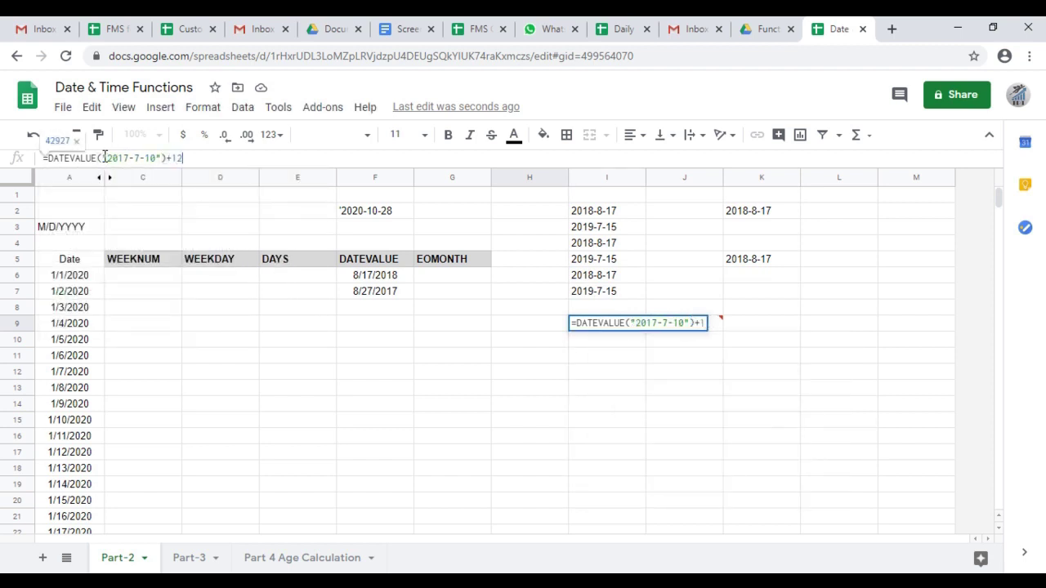
left_click(681, 324)
key("BackSpace")
type("7")
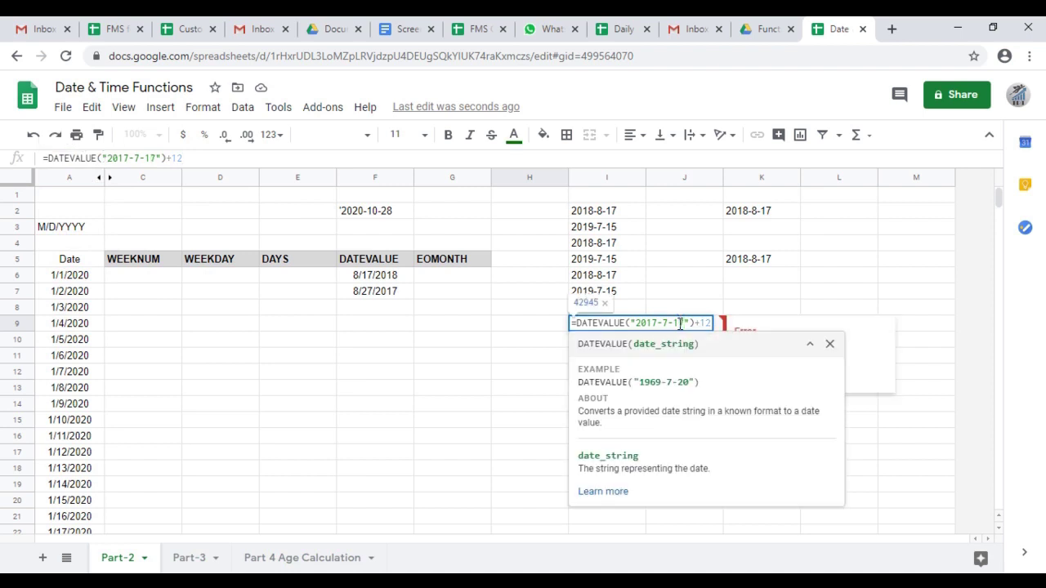
key("End")
key("shift+Left")
key("shift+Left")
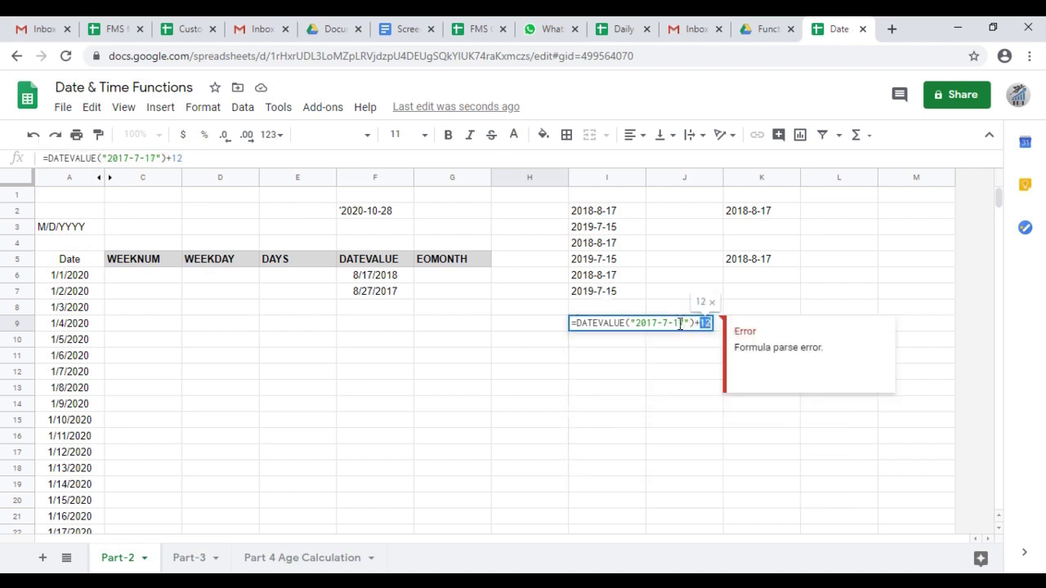
type("5")
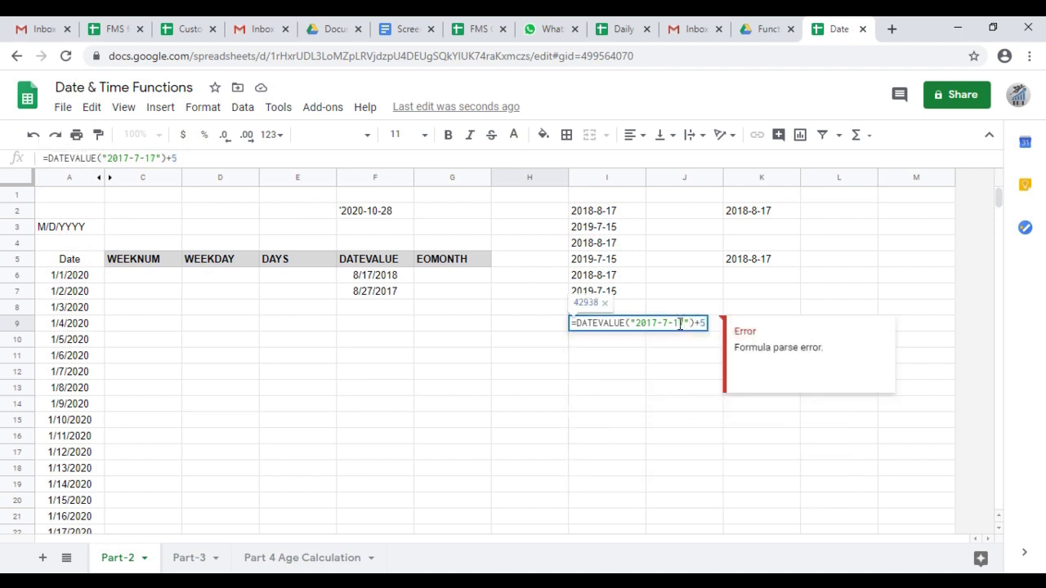
key("Return")
key("Up")
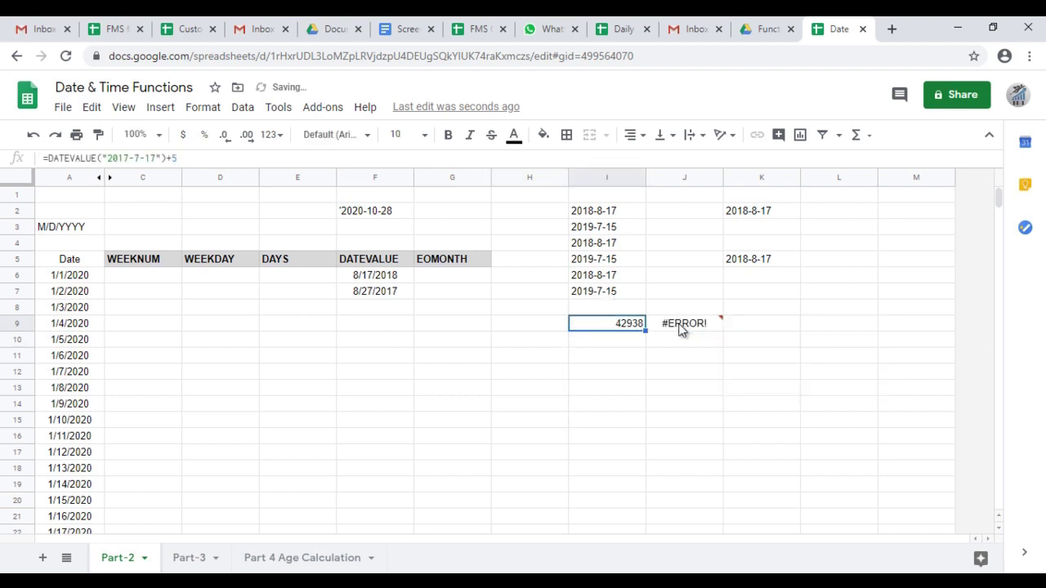
Copy F7's date format onto I9 with Paint format so it shows 7/22/2017
left_click(389, 294)
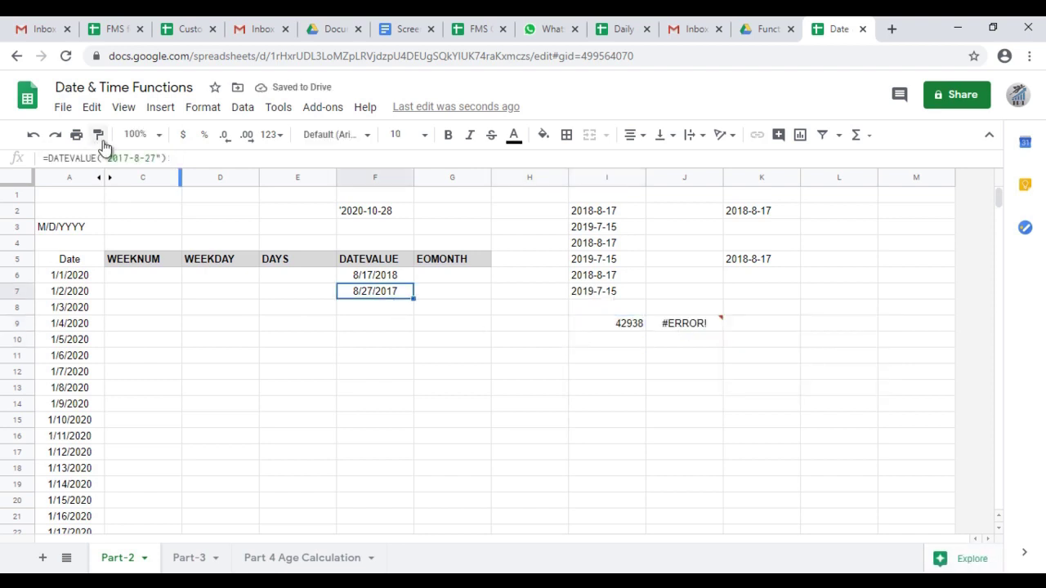
left_click(98, 135)
left_click(627, 328)
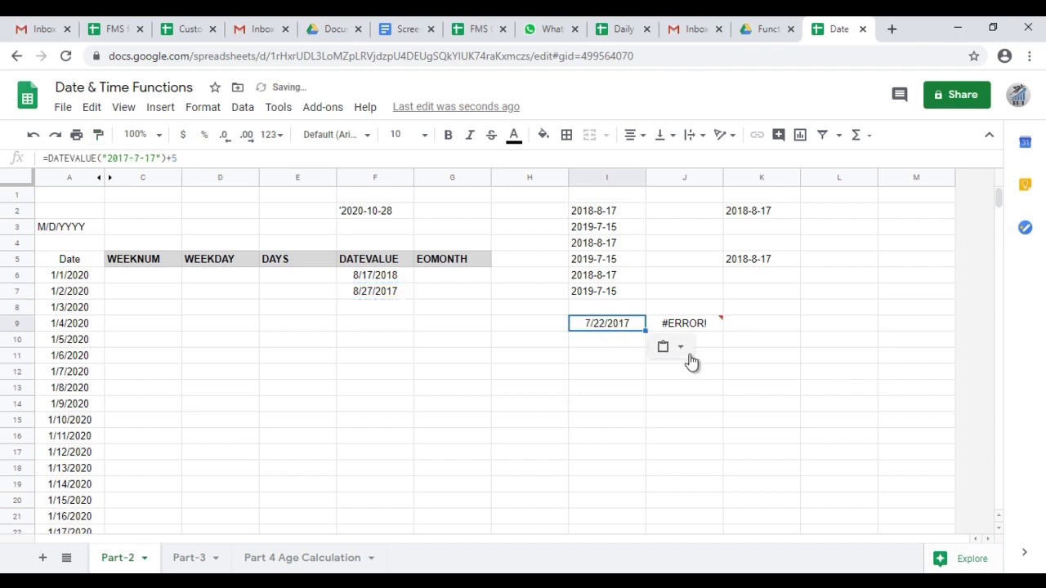
left_click(530, 260)
Select scratch columns I through K and delete them
key("Right")
key("Up")
key("Up")
key("Up")
key("Up")
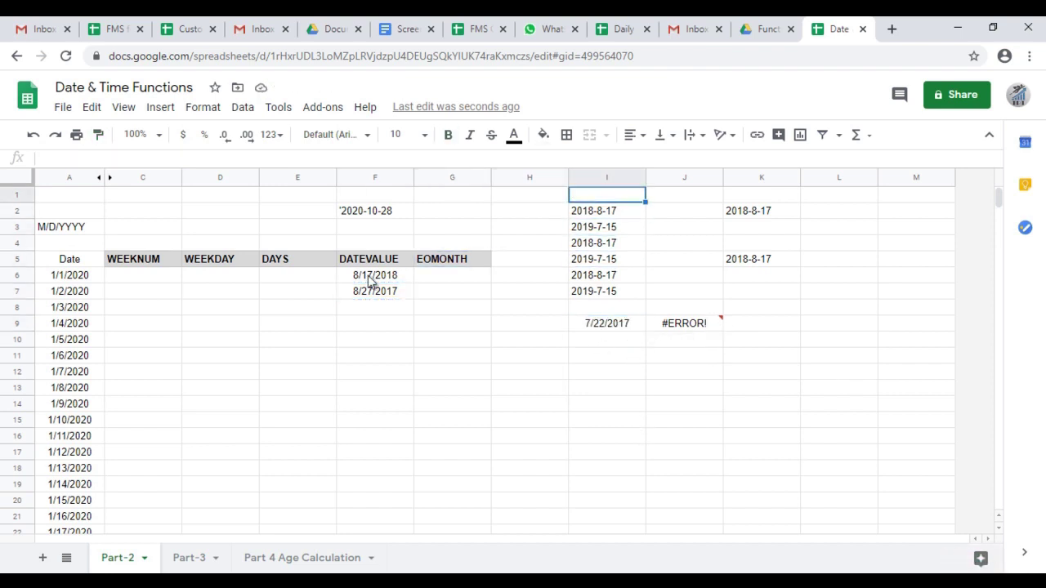
key("ctrl+shift+Down")
key("ctrl+space")
key("shift+Right")
key("shift+Right")
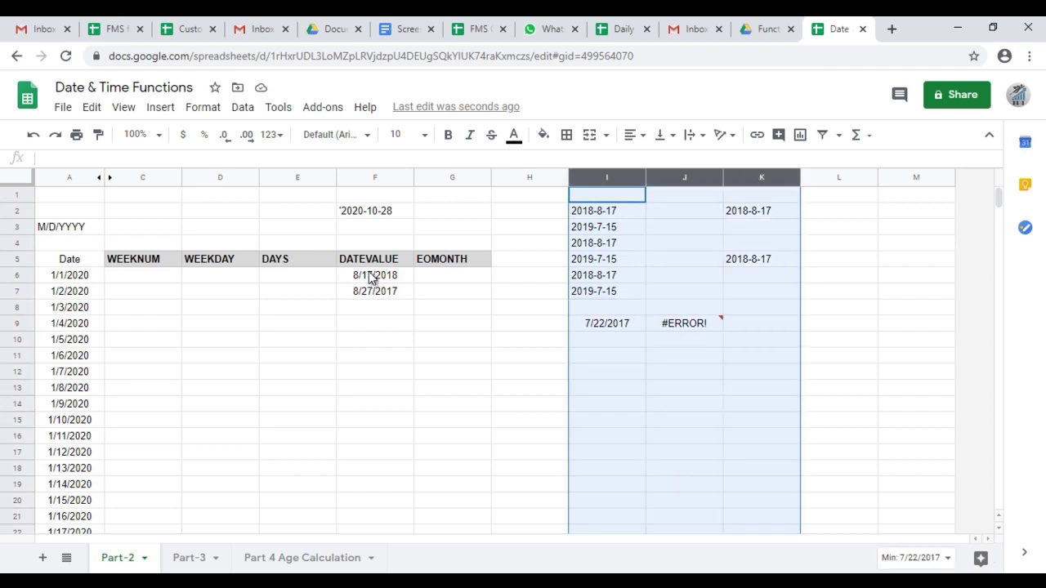
right_click(604, 181)
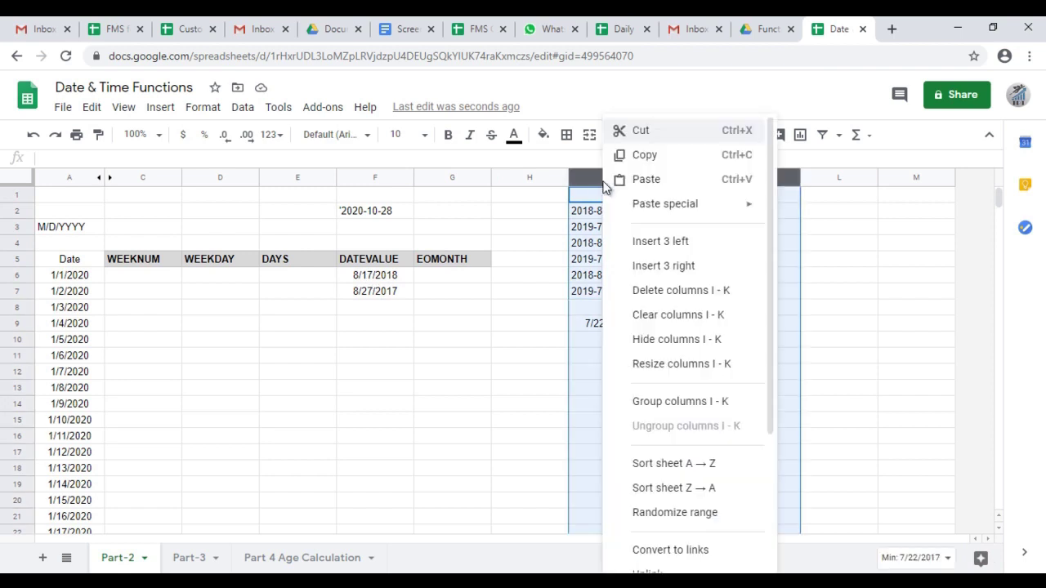
left_click(699, 291)
Check F6, undo the column deletion, and move to G6 under EOMONTH
left_click(381, 277)
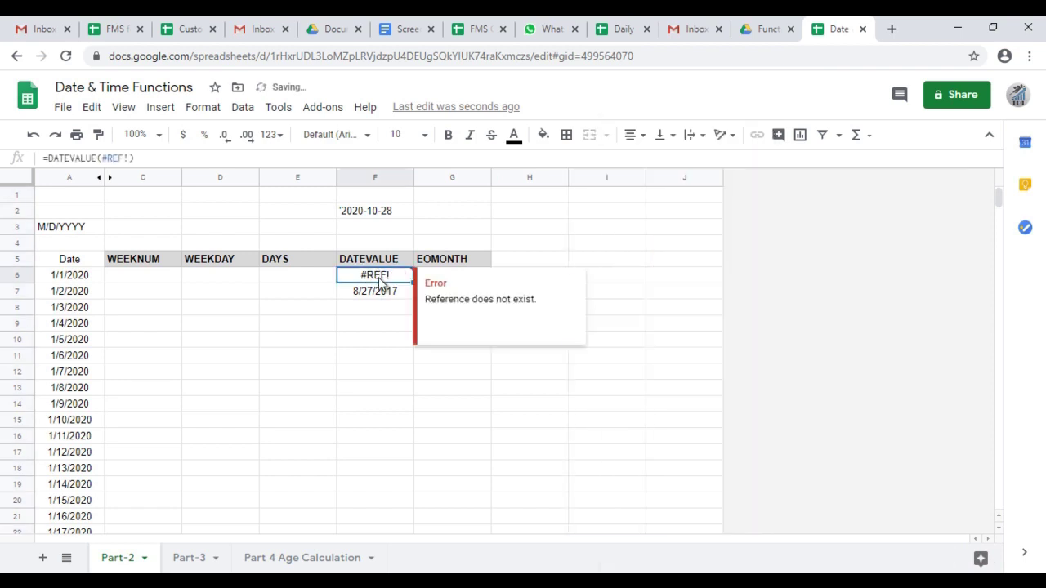
key("ctrl+z")
key("Right")
key("Right")
key("Left")
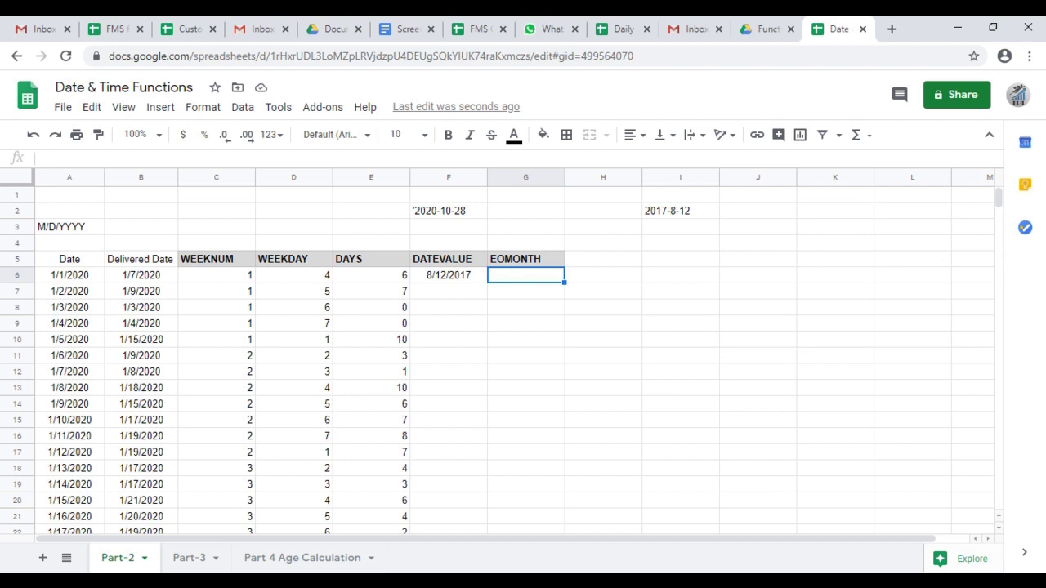
Enter =EOMONTH(A6,0) in G6 to get 1/31/2020, then select the cells below it in column G
type("=")
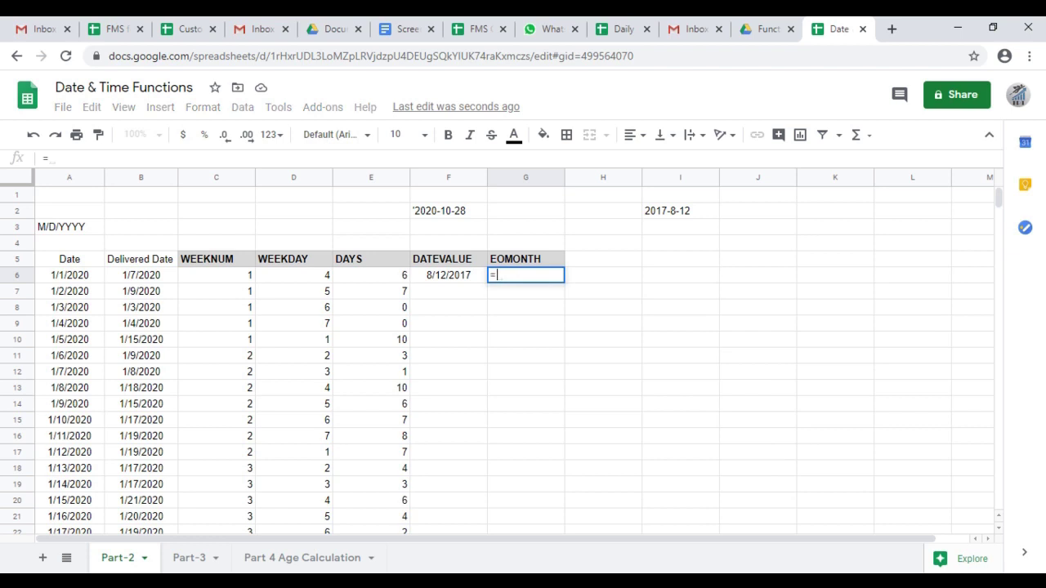
type("EO")
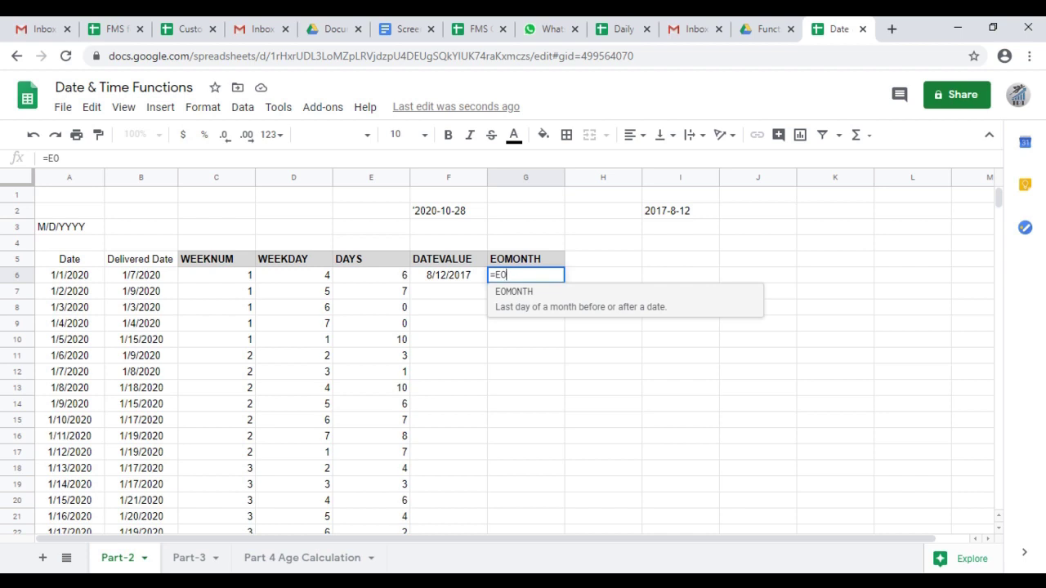
key("Tab")
key("Left")
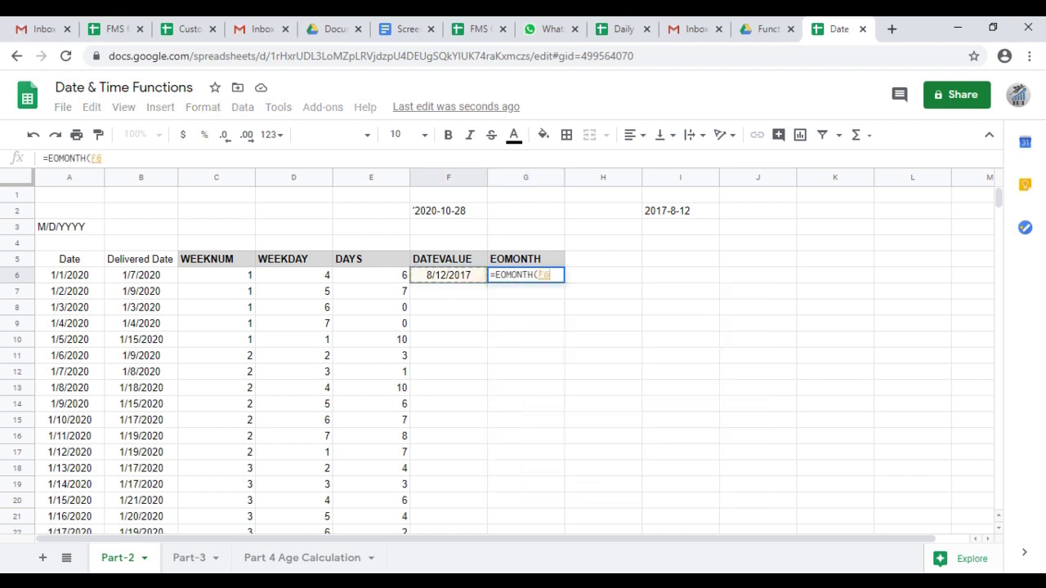
key("Left")
key("Left")
key("Left")
key("Left")
key("Left")
type(", 0")
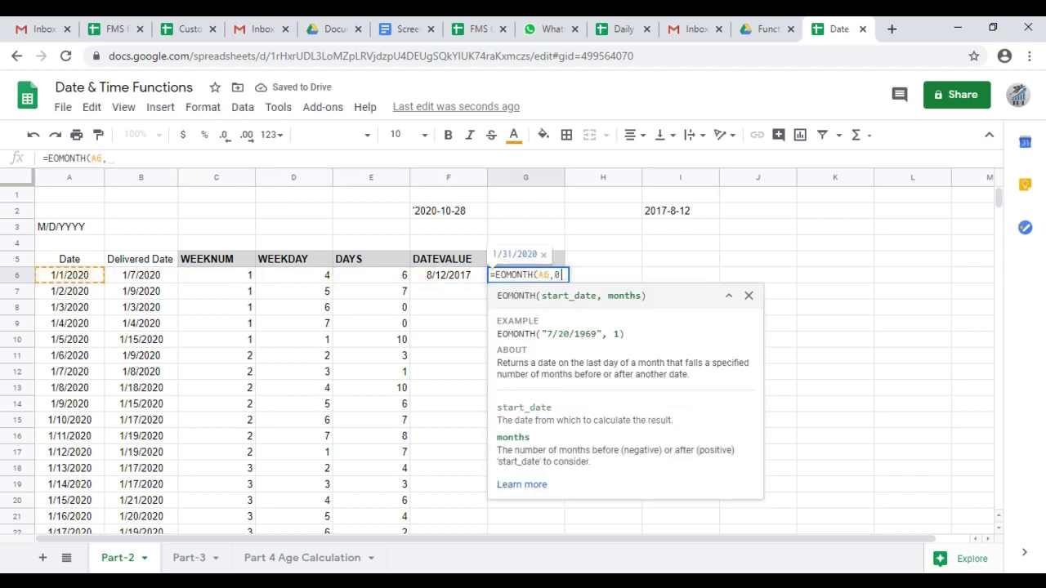
type(")")
key("Return")
key("Up")
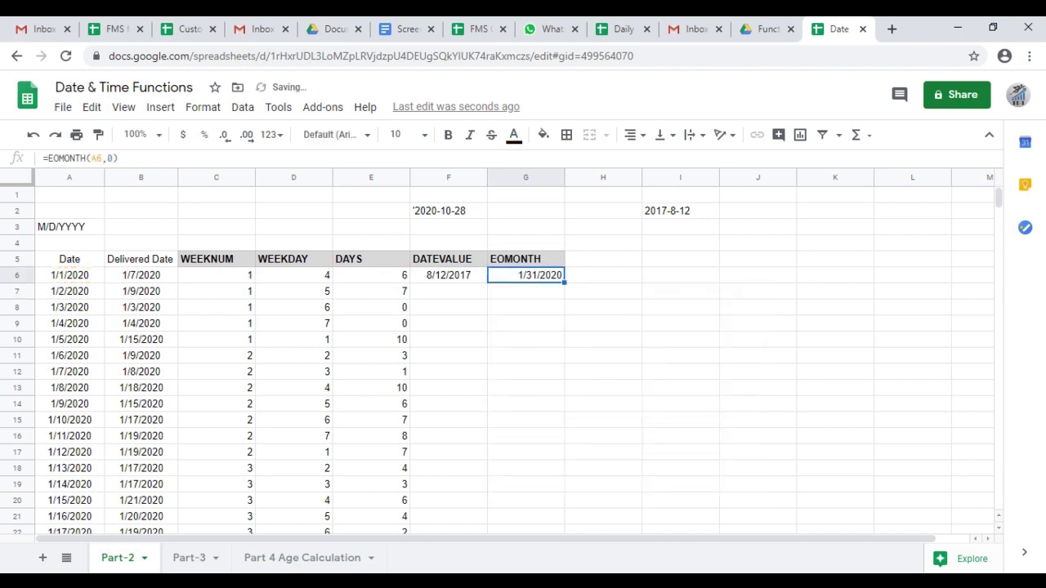
key("shift+Down")
key("shift+Down")
key("shift+Down")
key("shift+Down")
key("shift+Down")
key("shift+Down")
key("shift+Down")
key("shift+Down")
key("shift+Down")
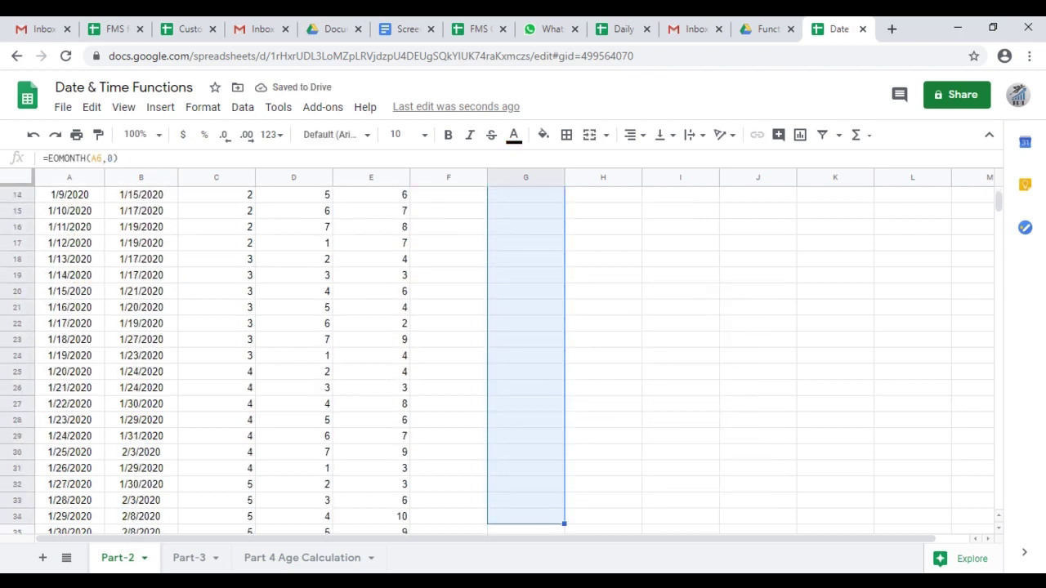
key("shift+Down")
key("shift+Down")
key("shift+Down")
key("shift+Up")
key("shift+Up")
key("shift+Up")
key("shift+Up")
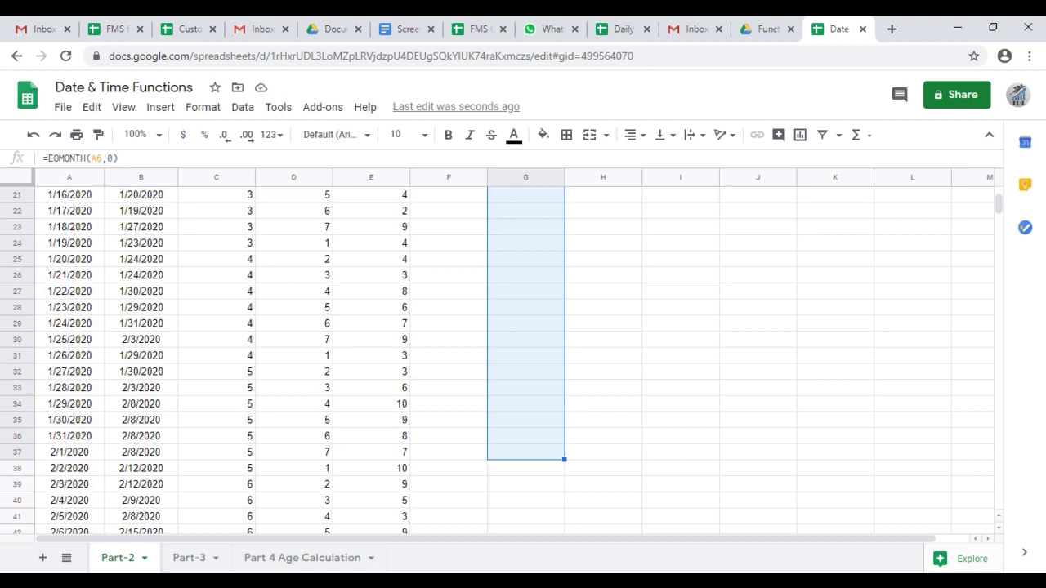
key("shift+Up")
key("shift+Up")
key("shift+Down")
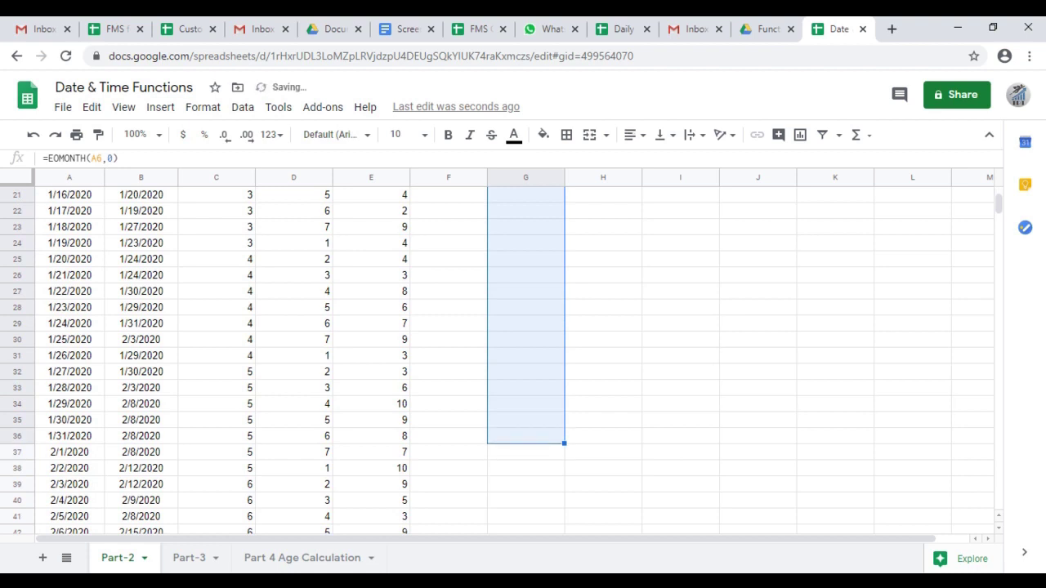
key("ctrl+Return")
key("Down")
key("ctrl+Down")
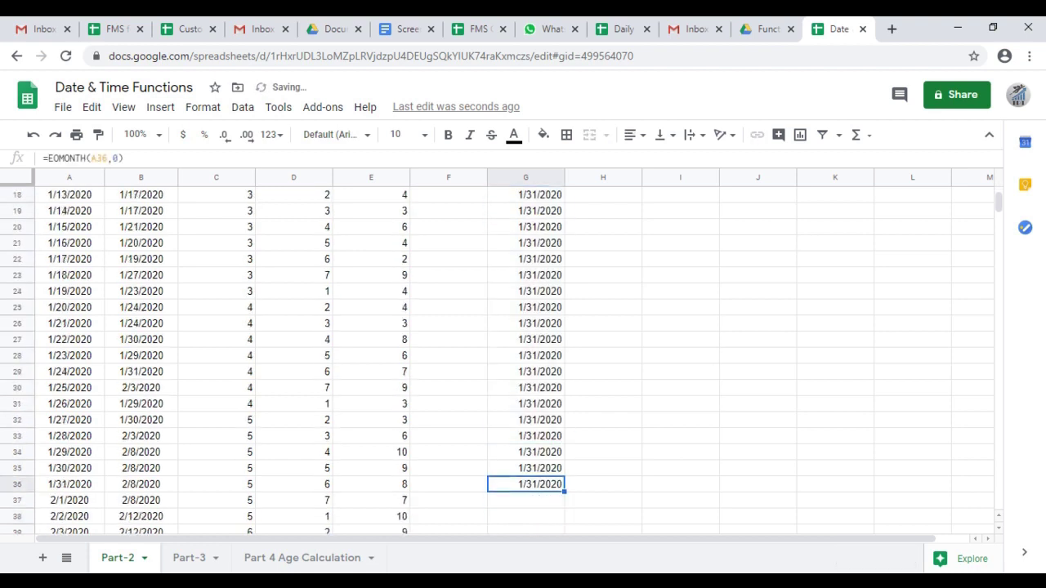
key("Up")
key("Down")
key("Down")
key("Up")
key("ctrl+c")
key("Down")
key("Down")
key("Up")
key("ctrl+v")
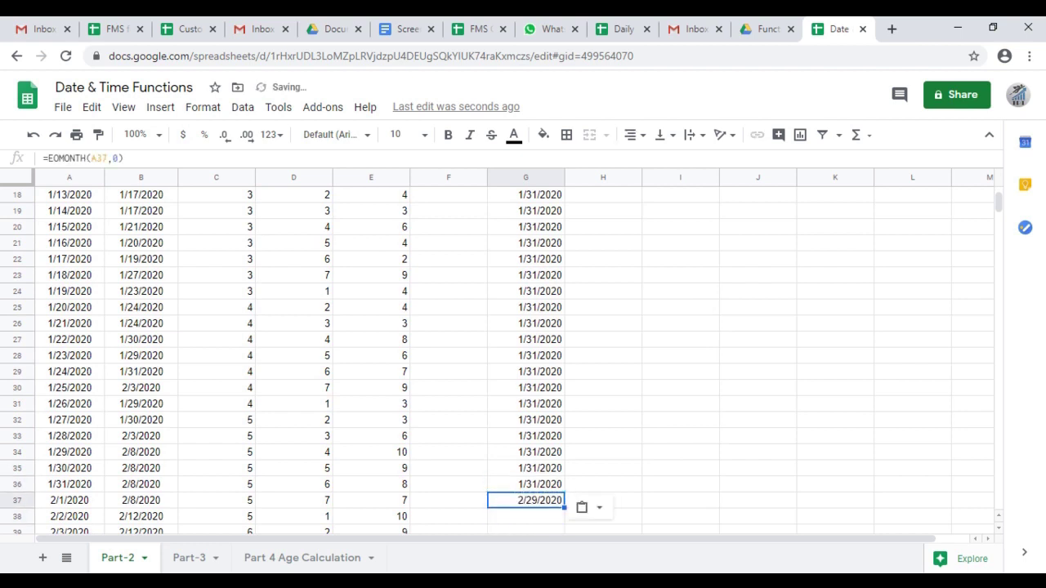
key("Down")
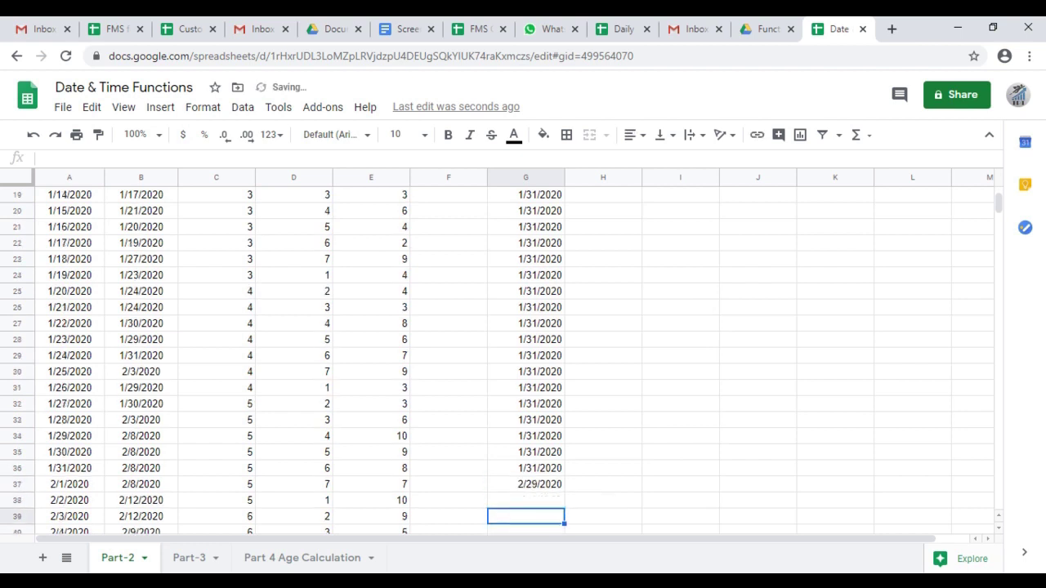
key("ctrl+Up")
key("ctrl+Up")
type("=")
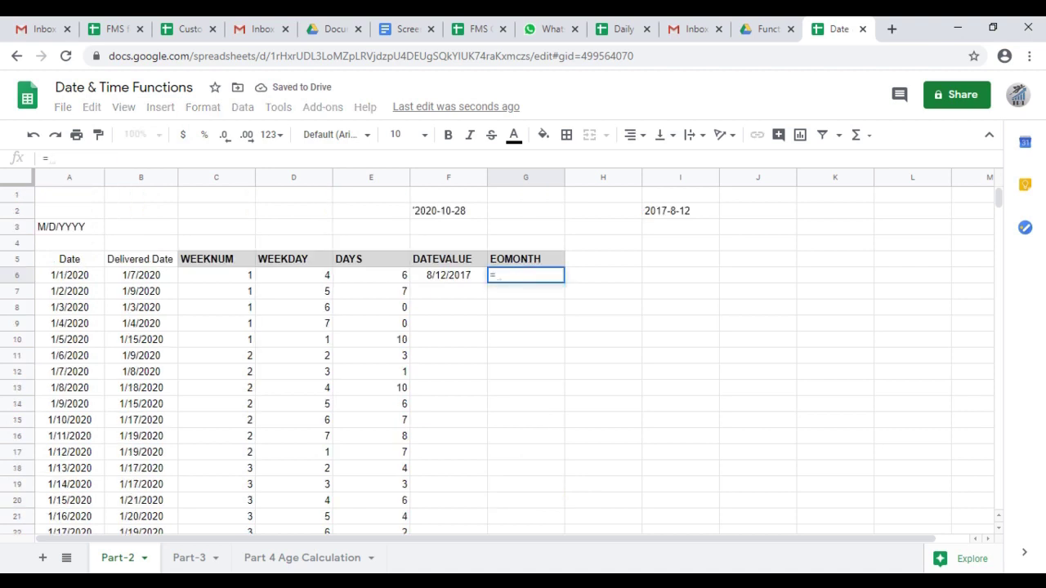
Try =EOMONTH(F6,0) in G6, basing it on the DATEVALUE date in F6
key("Escape")
key("Left")
key("Right")
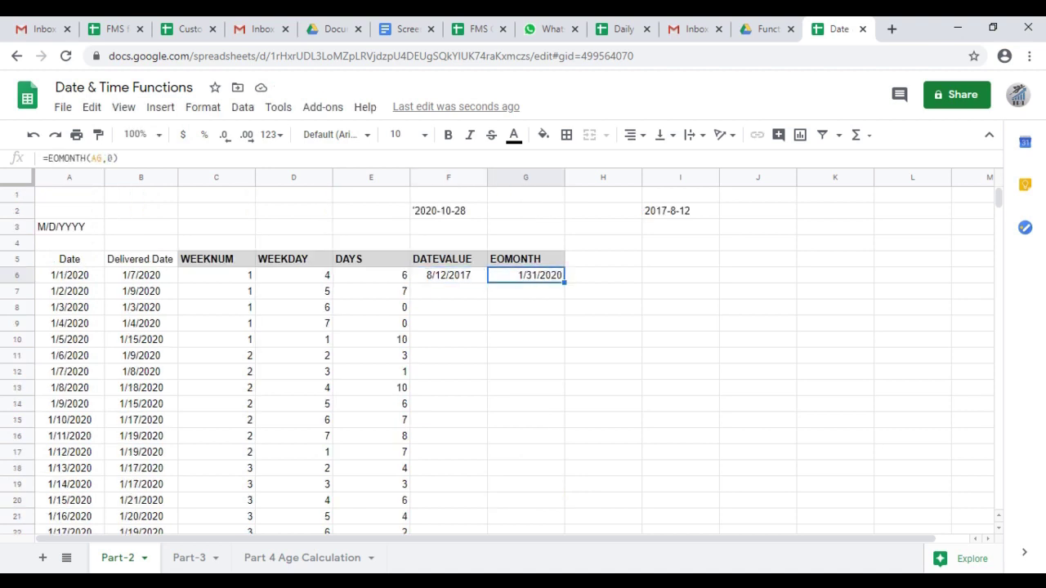
type("=EO")
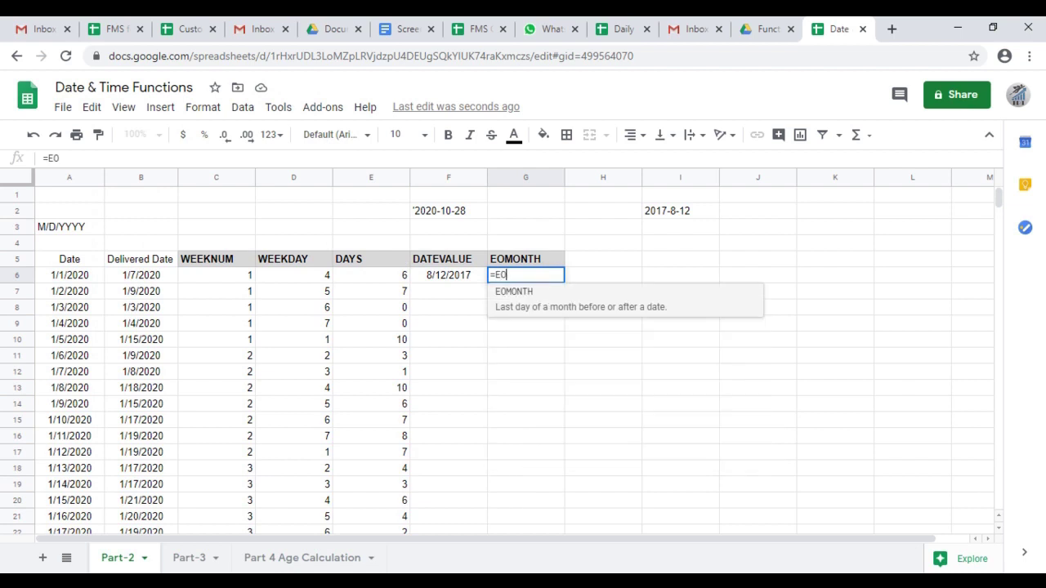
type("MO")
key("Tab")
type("F6,")
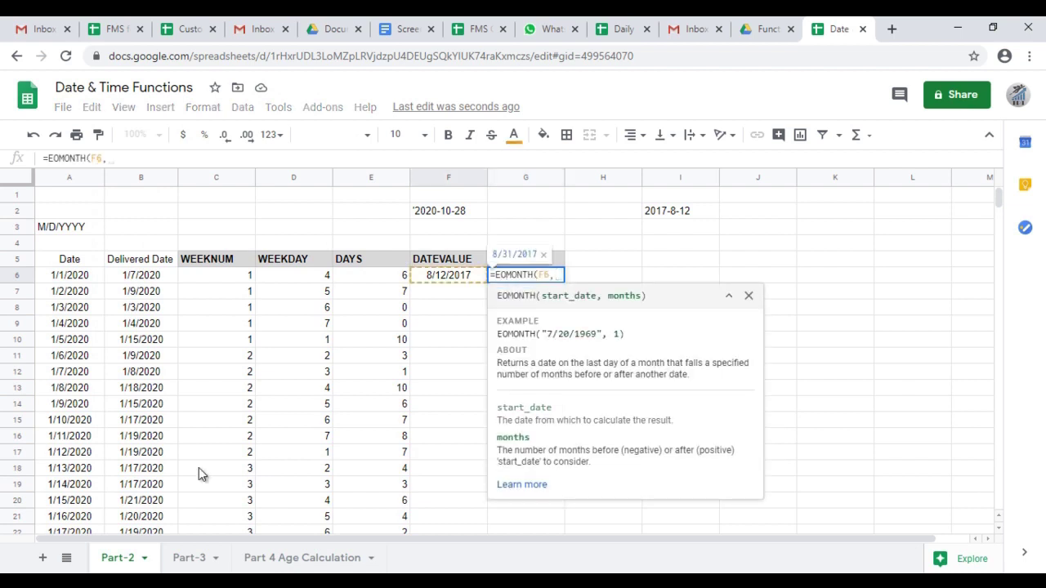
type("0)")
key("Return")
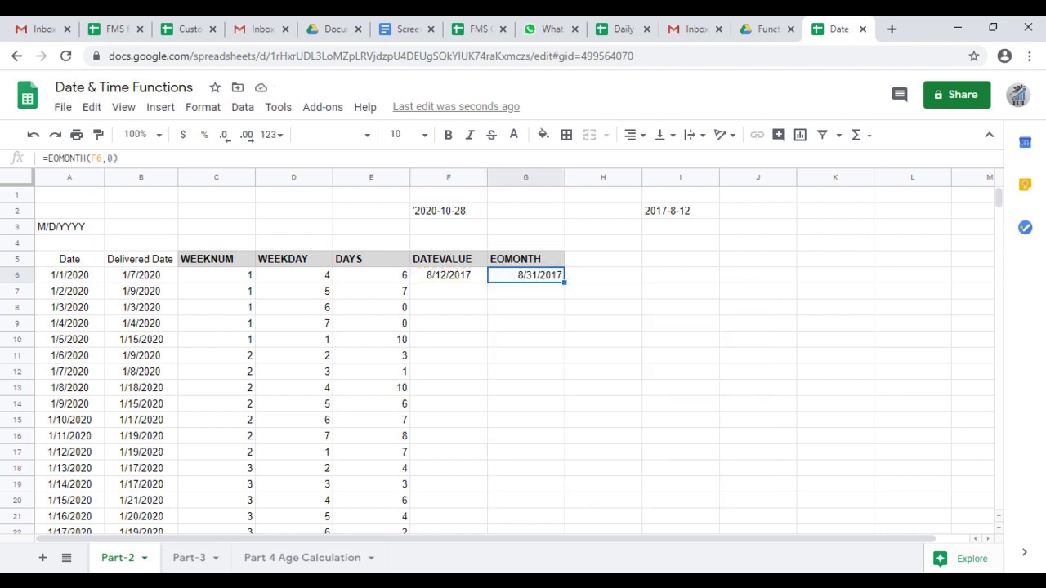
Replace G6 with =EOMONTH(A6,1), giving 2/29/2020, and check it against A6's date
key("Left")
key("Right")
key("Delete")
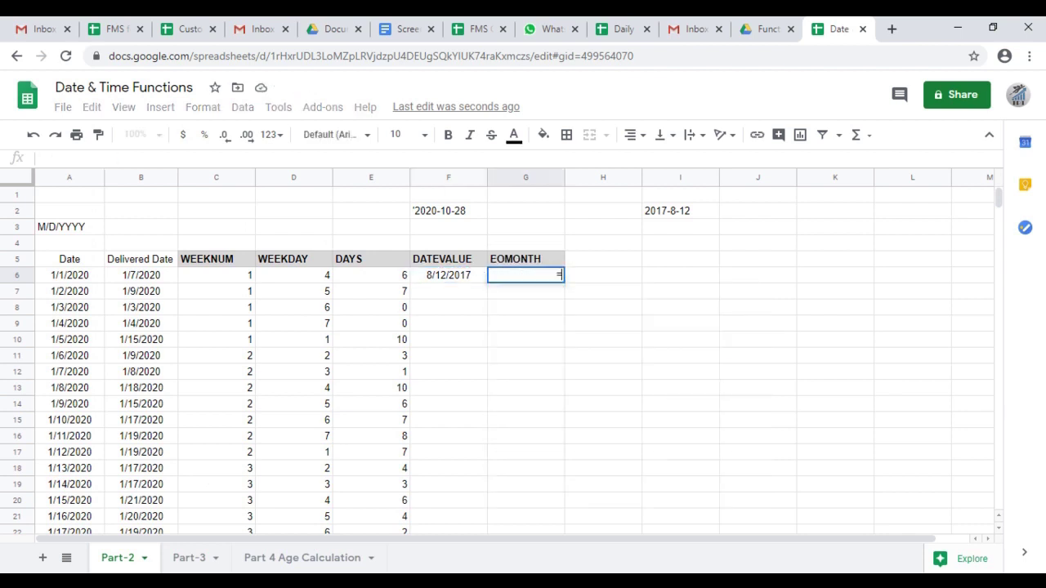
type("=EOD")
key("BackSpace")
type("MO")
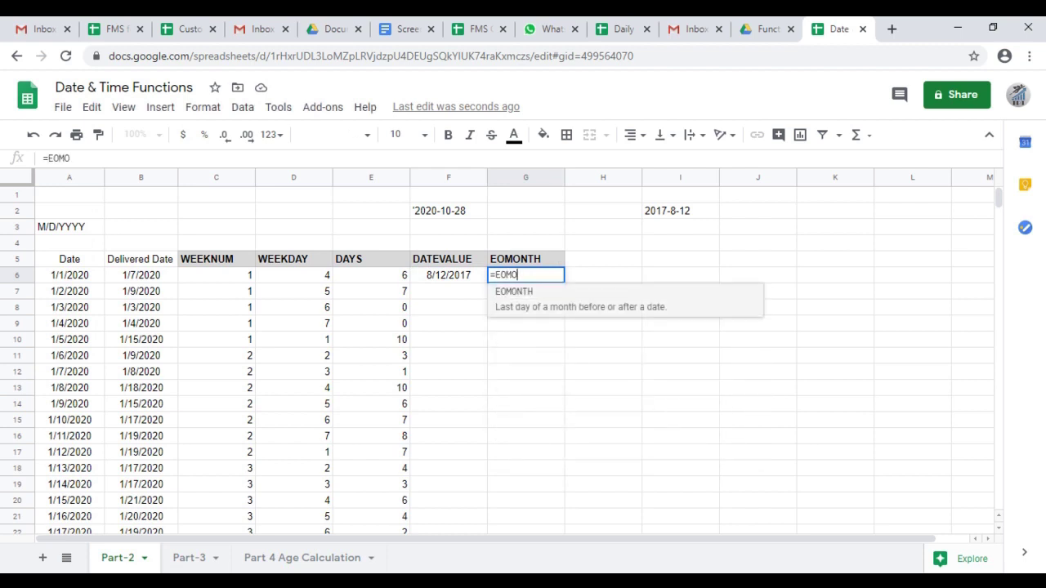
key("Tab")
key("Left")
key("Left")
key("Left")
key("Left")
type(",")
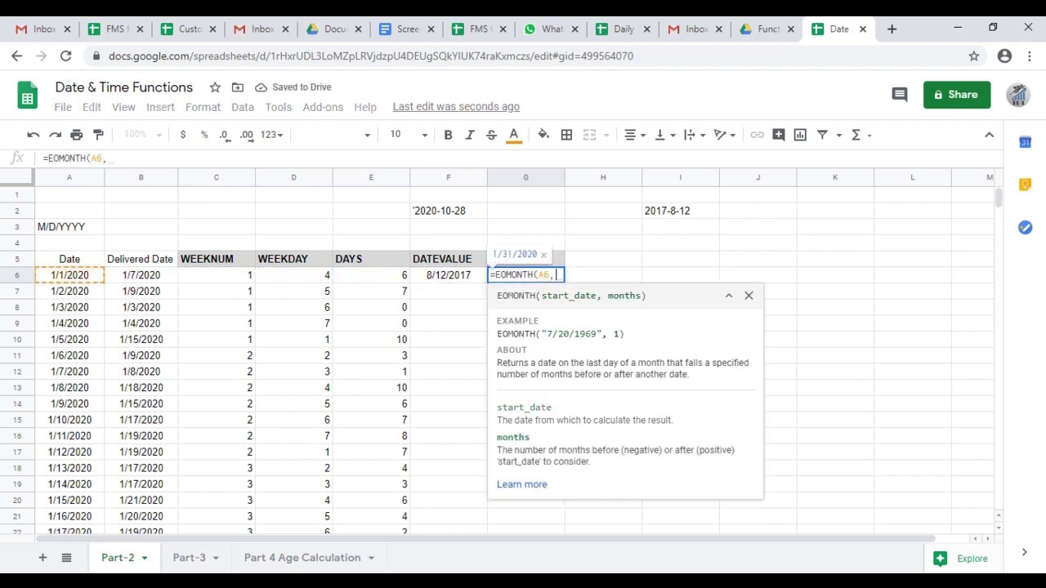
type("1)")
key("Return")
left_click(526, 275)
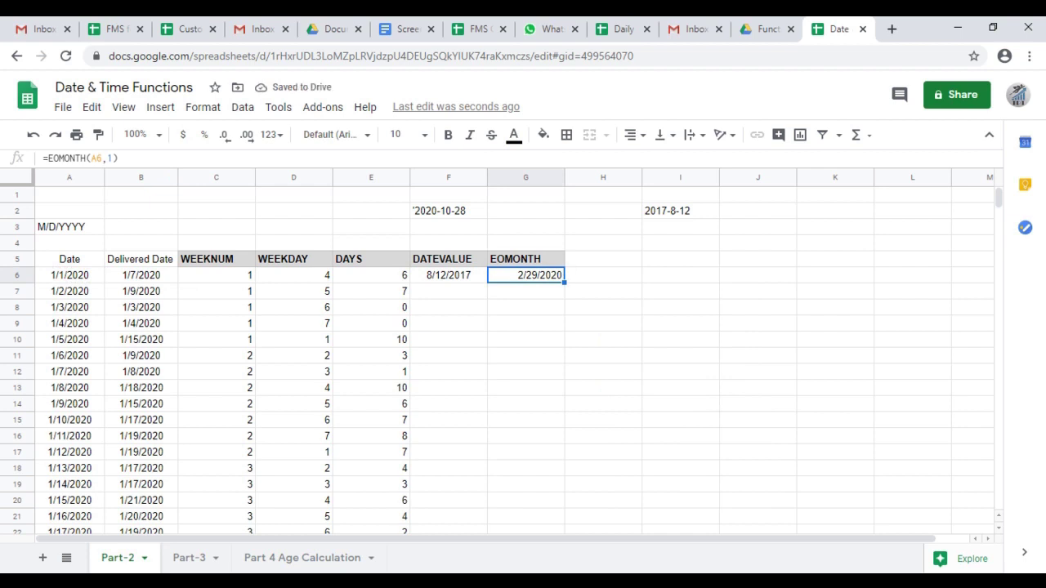
left_click(72, 280)
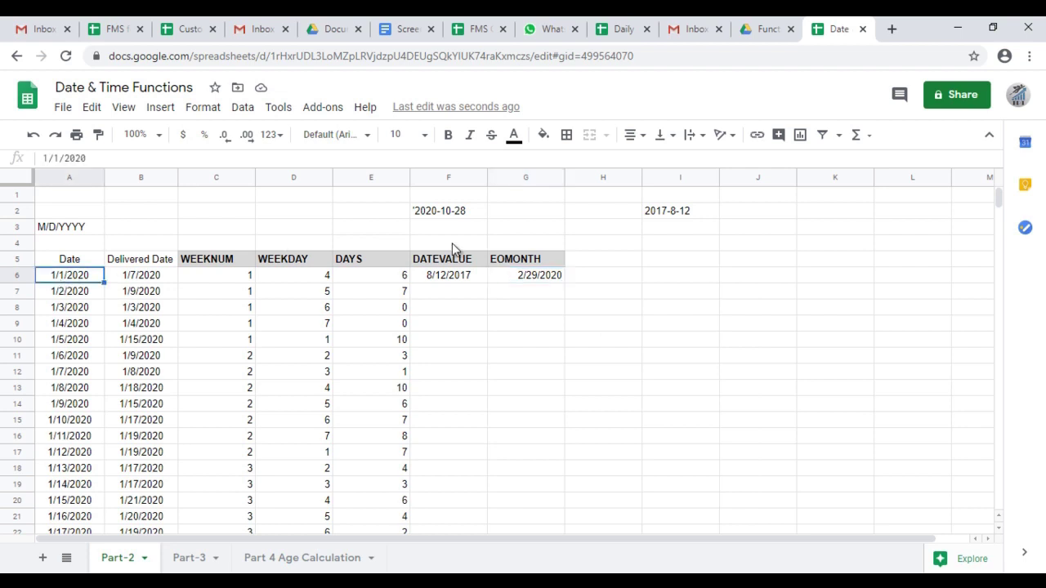
left_click(533, 284)
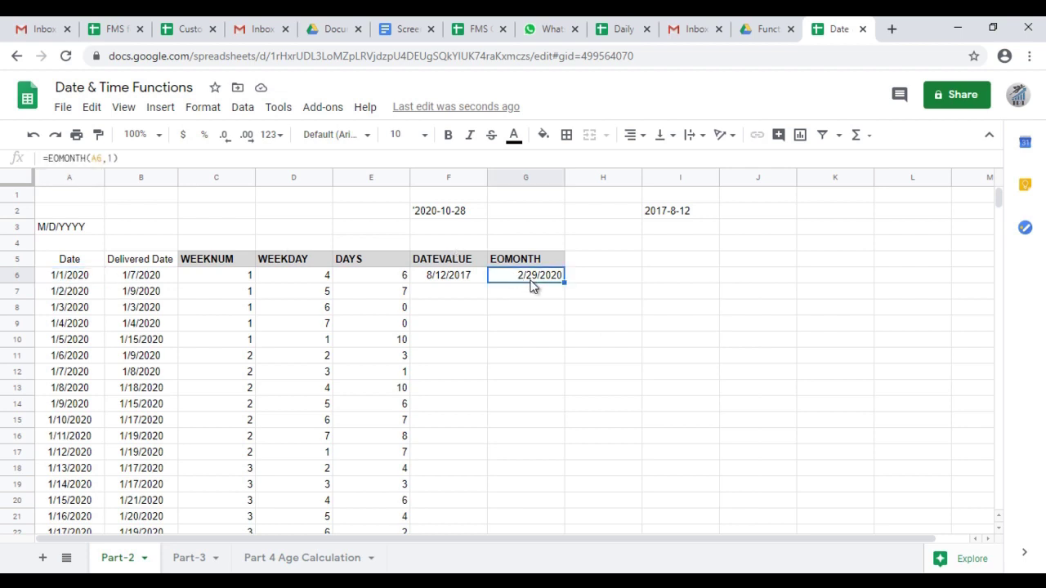
Try month offsets 2, 3, 9 and 11 in G6's EOMONTH formula, settling on 3 (4/30/2020)
double_click(532, 284)
key("BackSpace")
key("BackSpace")
type("2)")
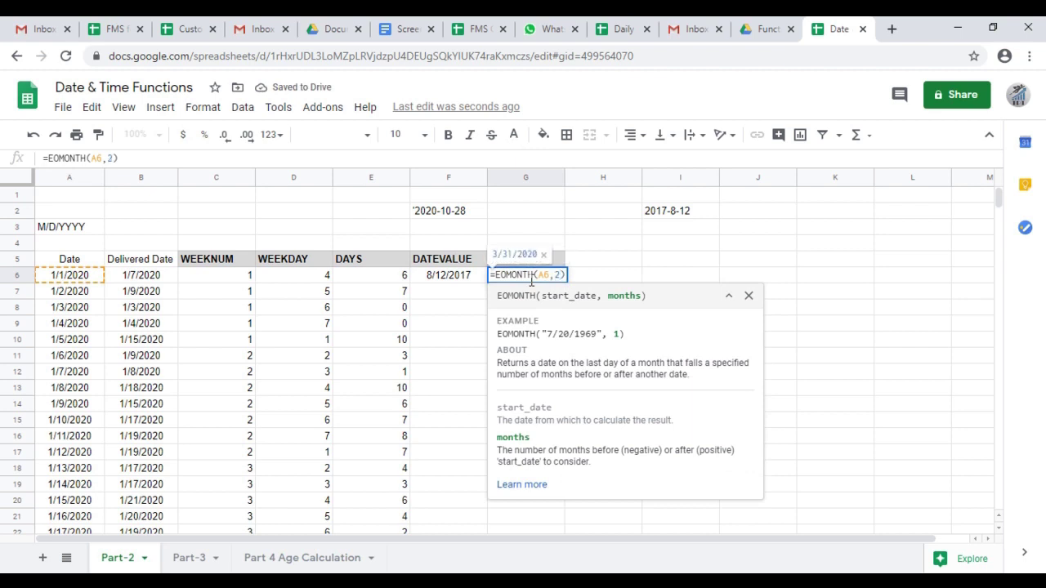
key("BackSpace")
key("BackSpace")
type("3)")
key("BackSpace")
key("BackSpace")
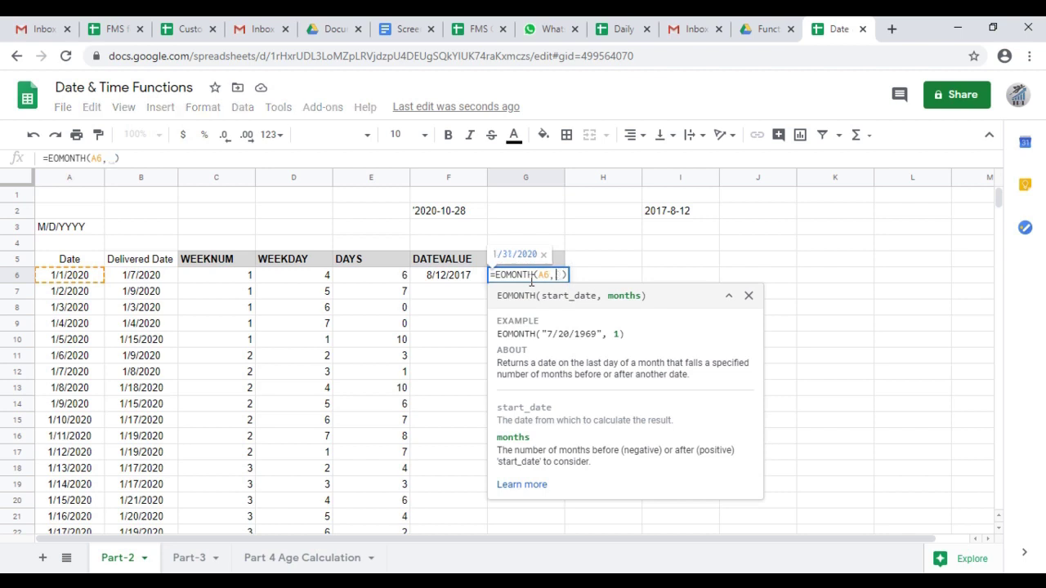
type("9")
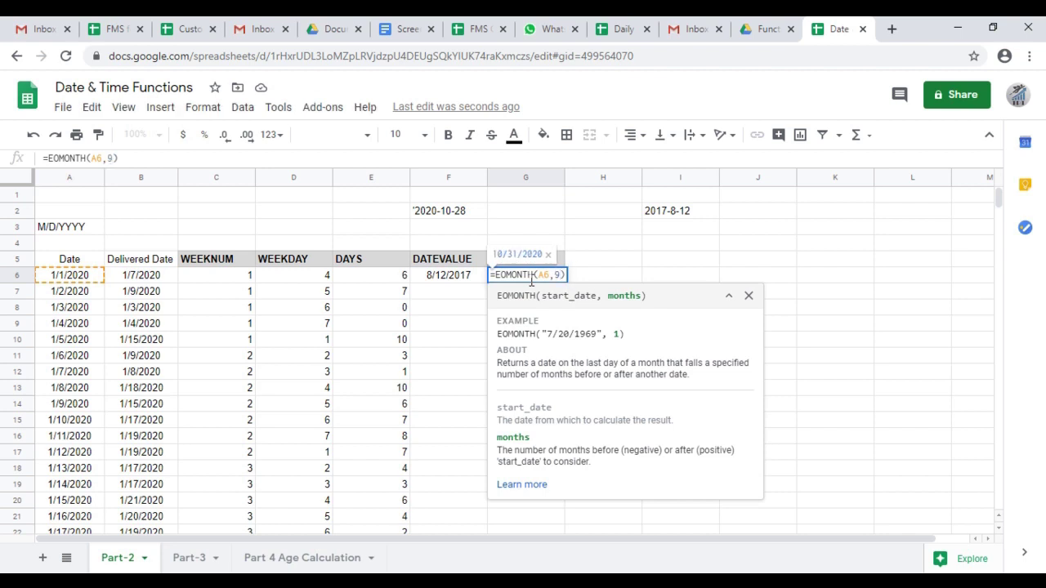
key("BackSpace")
type("11")
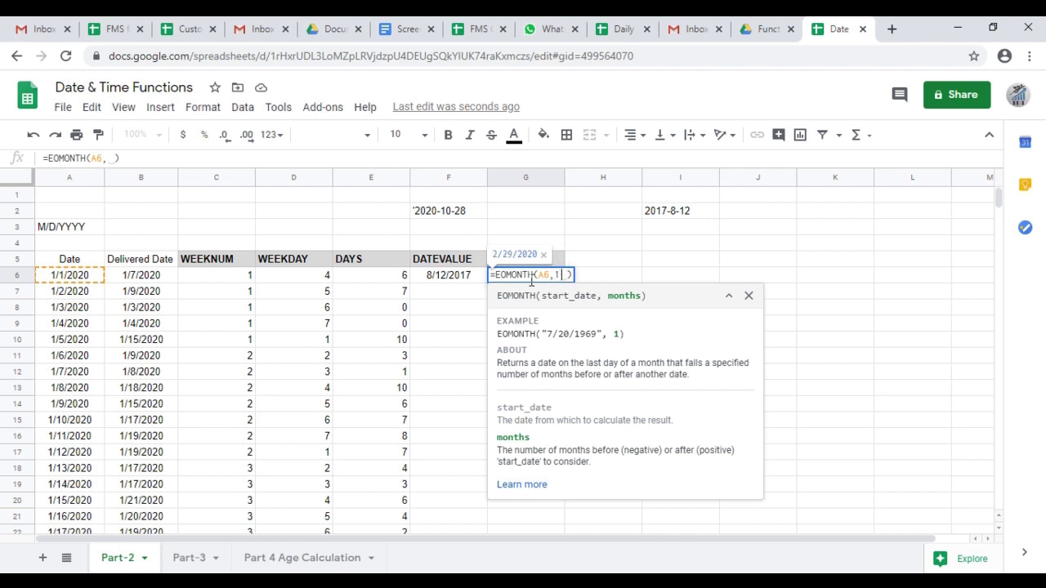
key("BackSpace")
key("BackSpace")
type("3")
key("Return")
left_click(531, 285)
Set G6's months argument back to 0 so it reads =EOMONTH(A6,0)
double_click(531, 277)
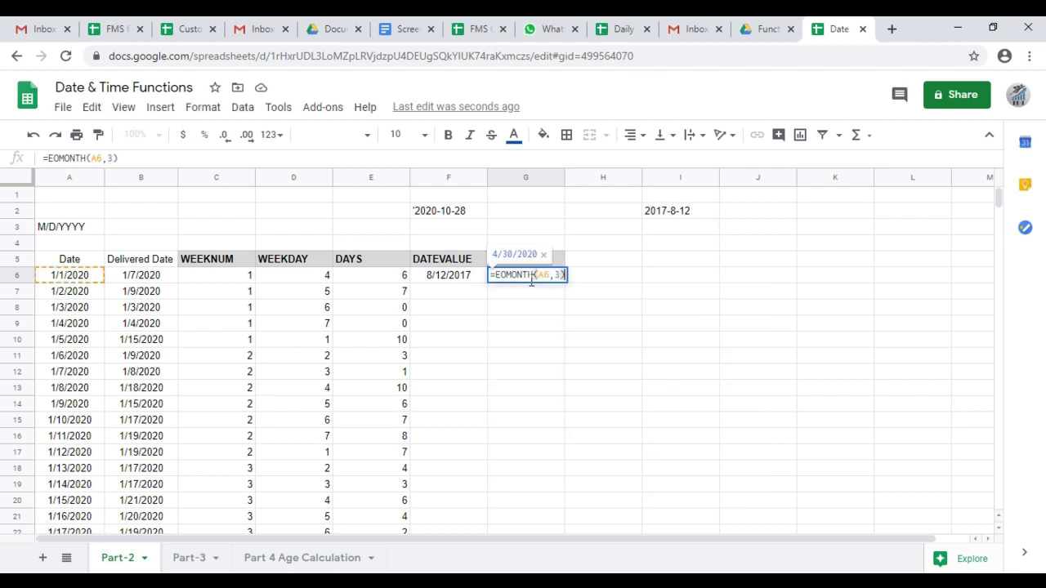
key("BackSpace")
type("0")
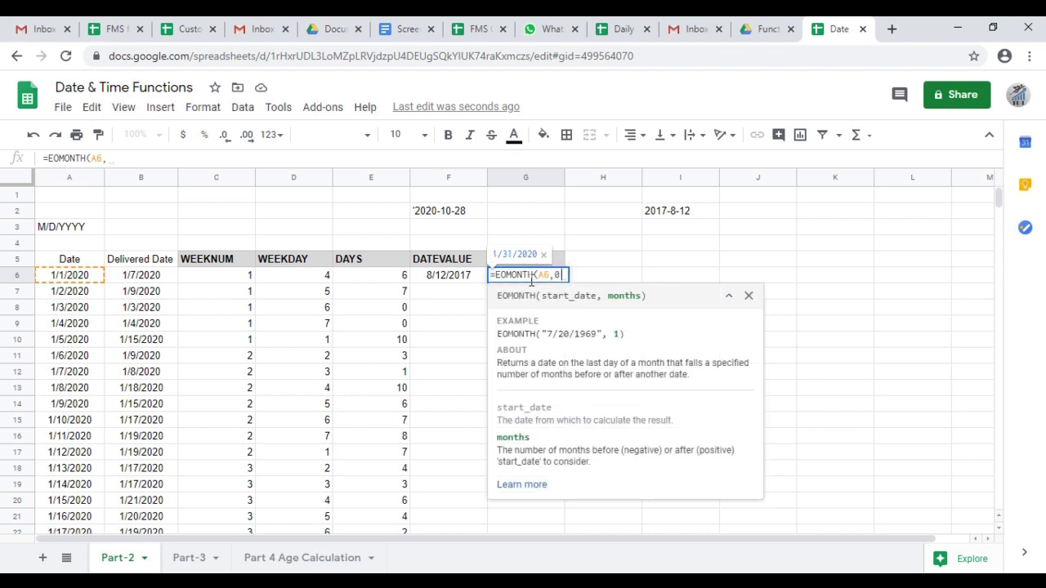
type(")")
key("Return")
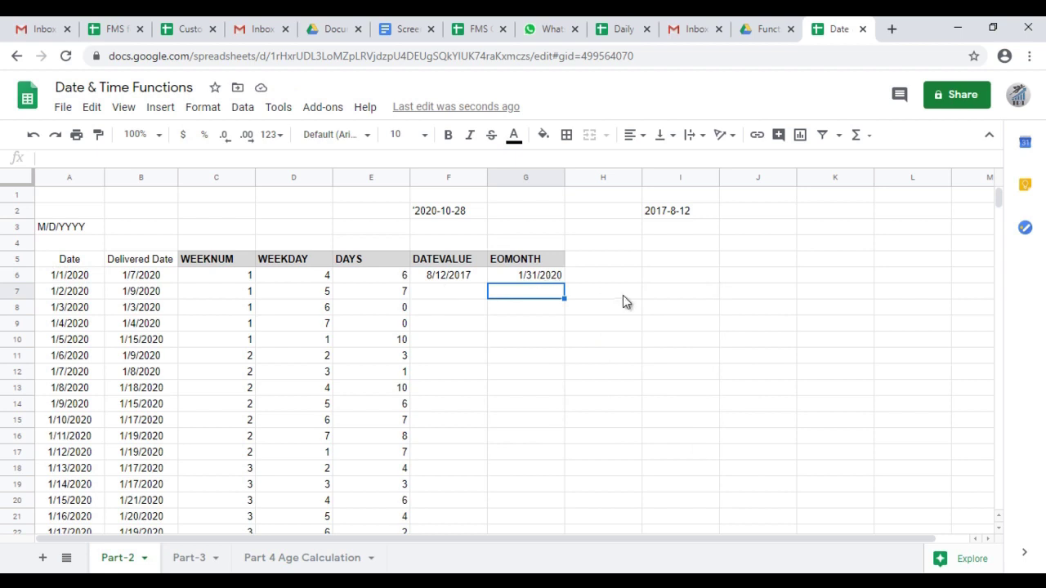
Fill the EOMONTH formula down column G from G6 to the last data row
key("Up")
key("ctrl+Left")
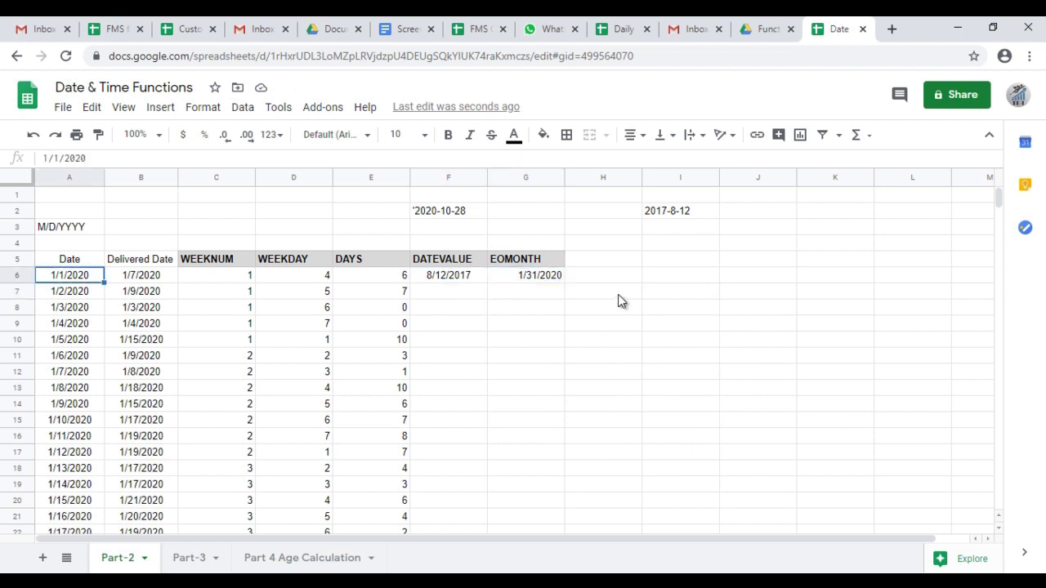
key("ctrl+Down")
key("Right")
key("Right")
key("Right")
key("Right")
key("Right")
key("Right")
key("ctrl+shift+Up")
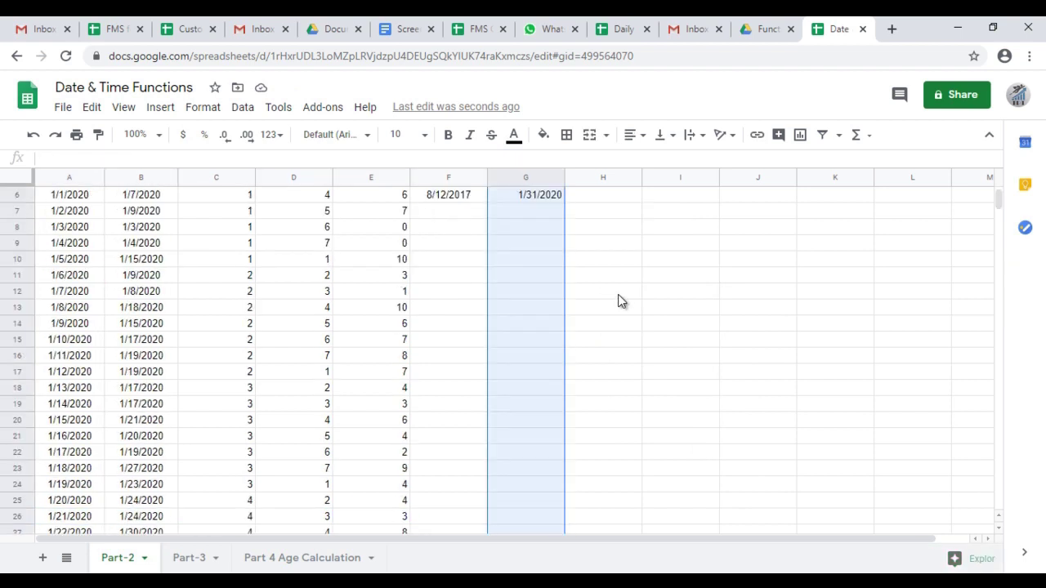
key("ctrl+d")
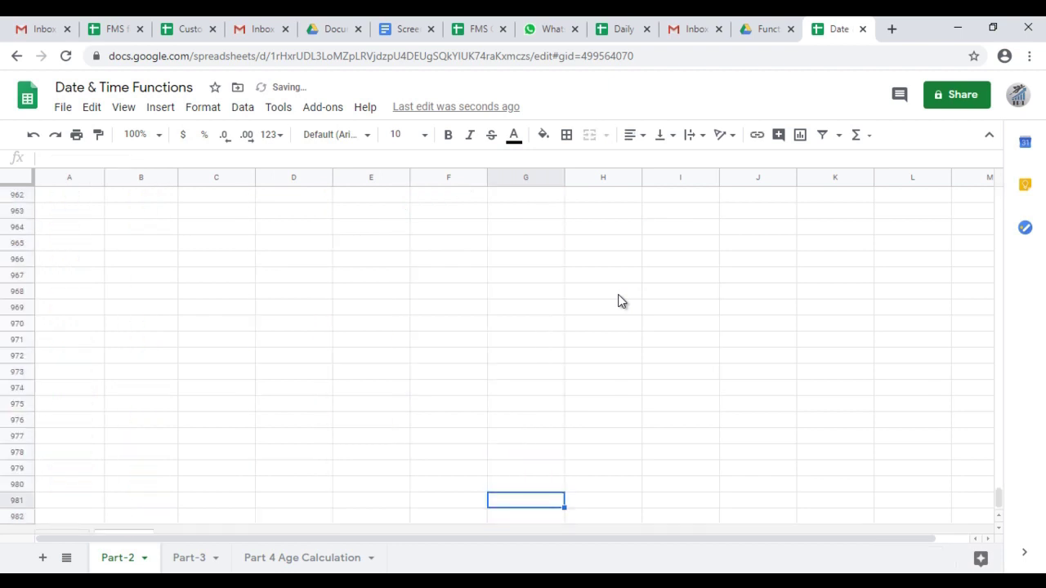
key("ctrl+Up")
key("Down")
key("Down")
key("Down")
key("Down")
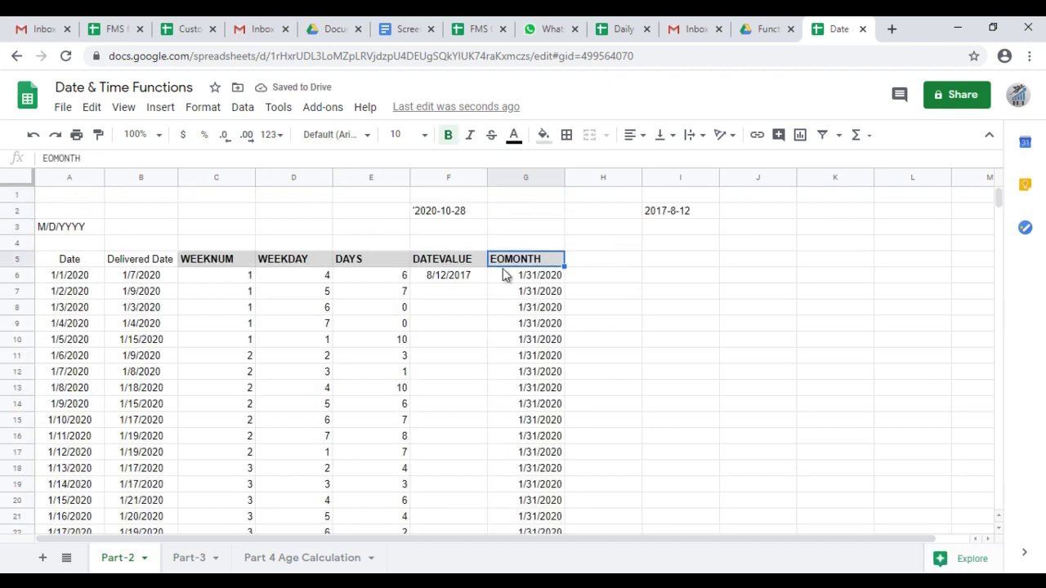
Add a filter to the table and browse the EOMONTH column's filter value list
left_click(822, 135)
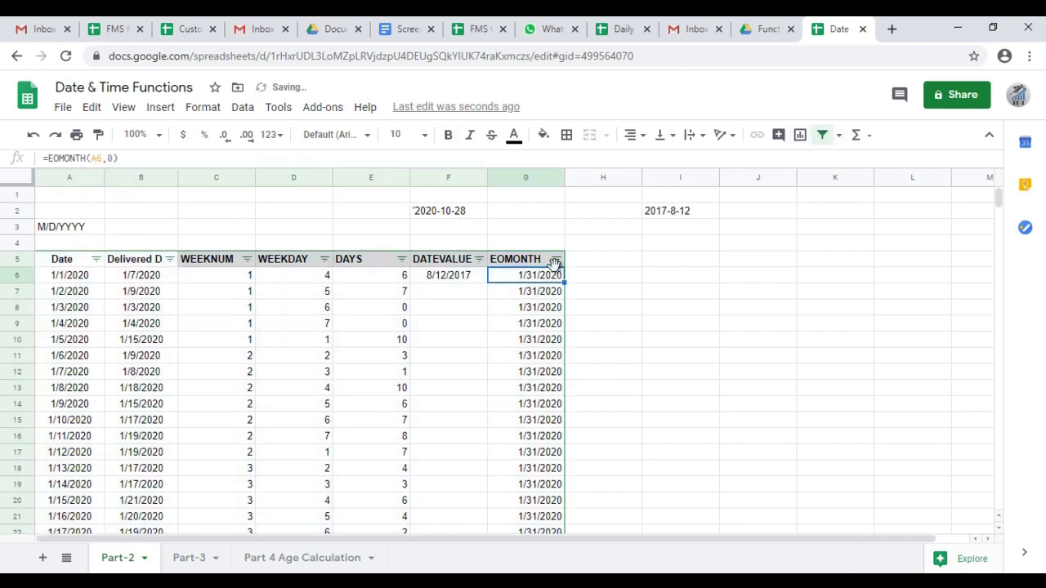
left_click(556, 259)
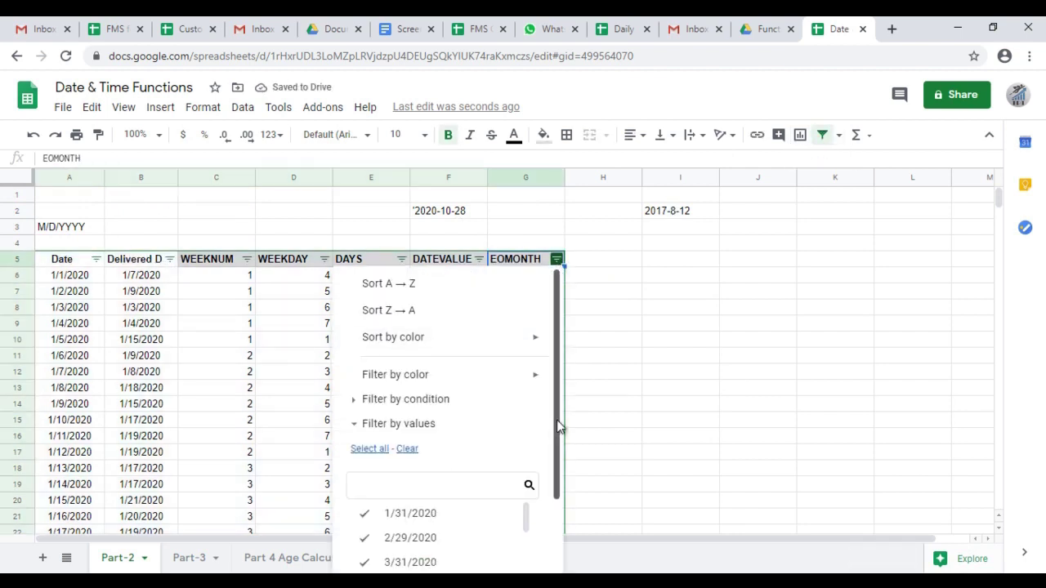
left_click_drag(559, 426, 572, 551)
left_click_drag(528, 435, 539, 510)
Remove the table filter and auto-fit columns J and K to their WEEKDAY SHORT FORM and WEEKDAY FULL headers
left_click(452, 554)
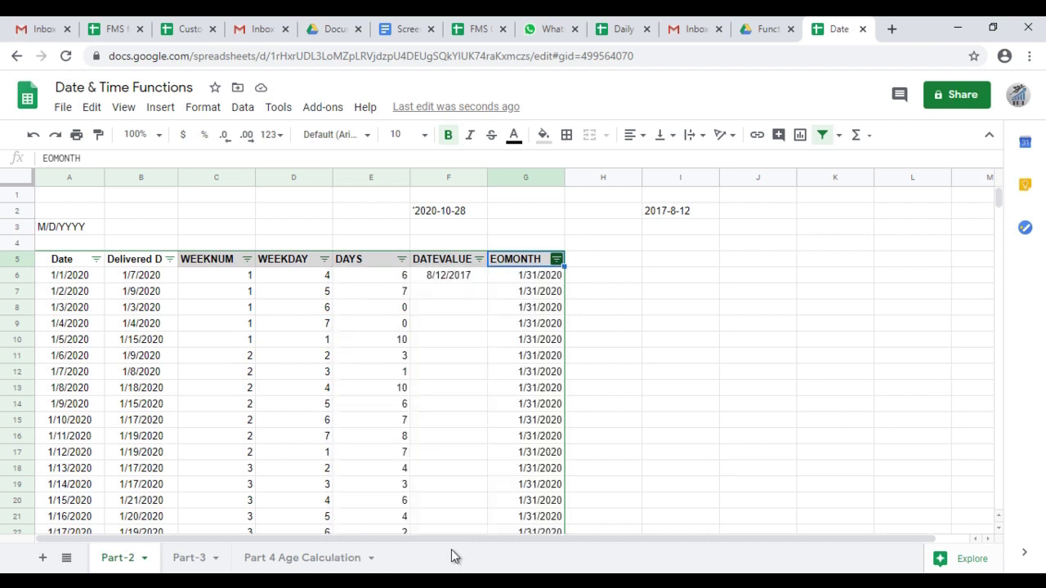
left_click(821, 140)
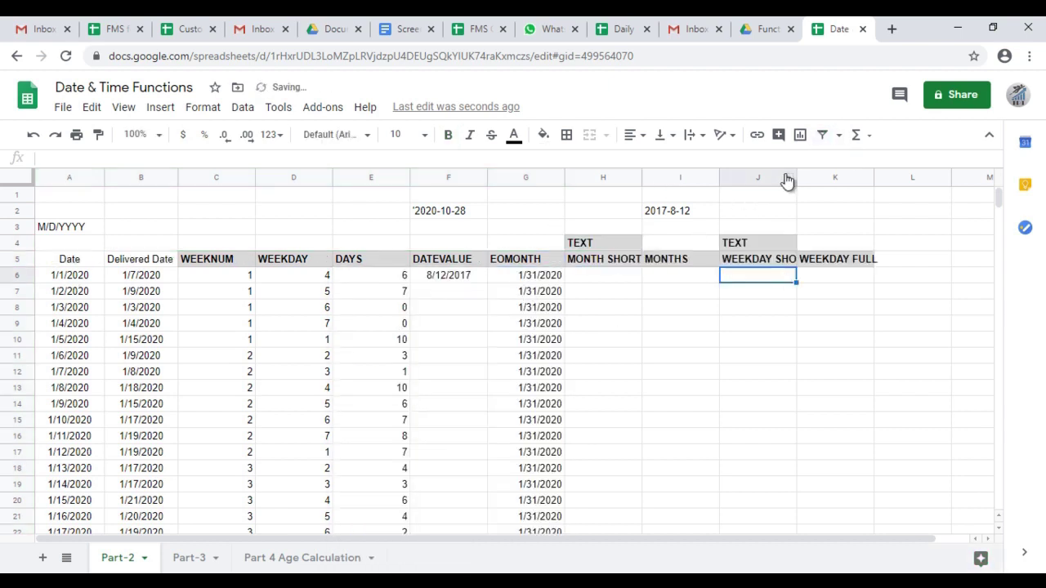
double_click(797, 177)
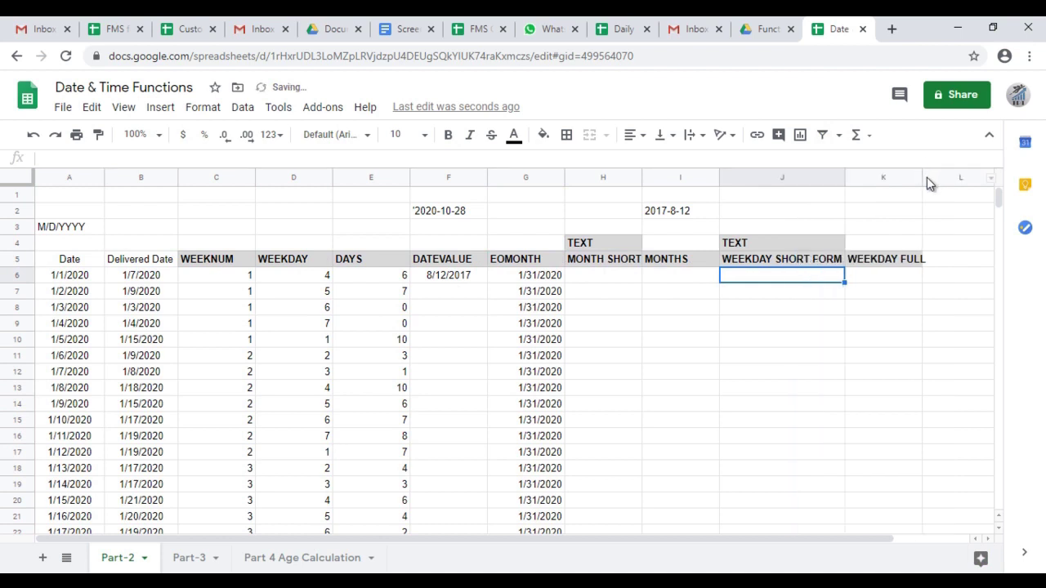
double_click(923, 178)
Review the new headers and D6's WEEKDAY formula, ending in the first WEEKDAY FULL cell
left_click(603, 259)
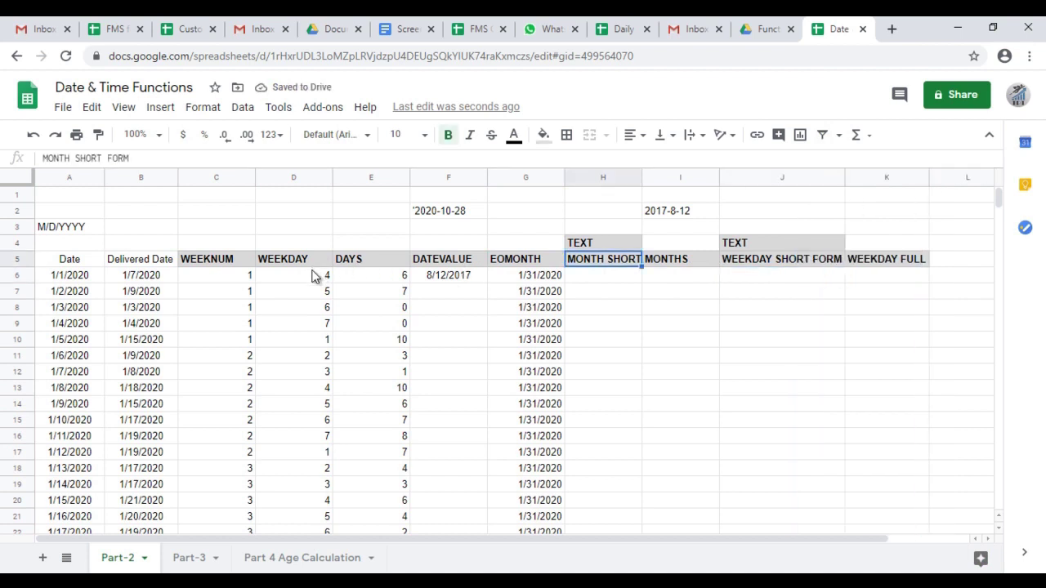
left_click(305, 277)
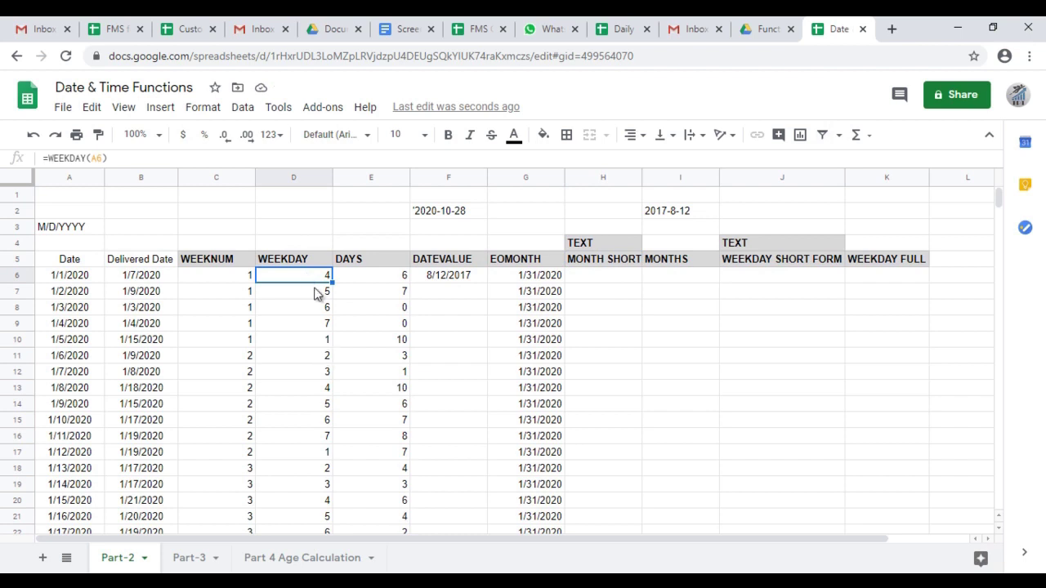
left_click(619, 282)
left_click(791, 275)
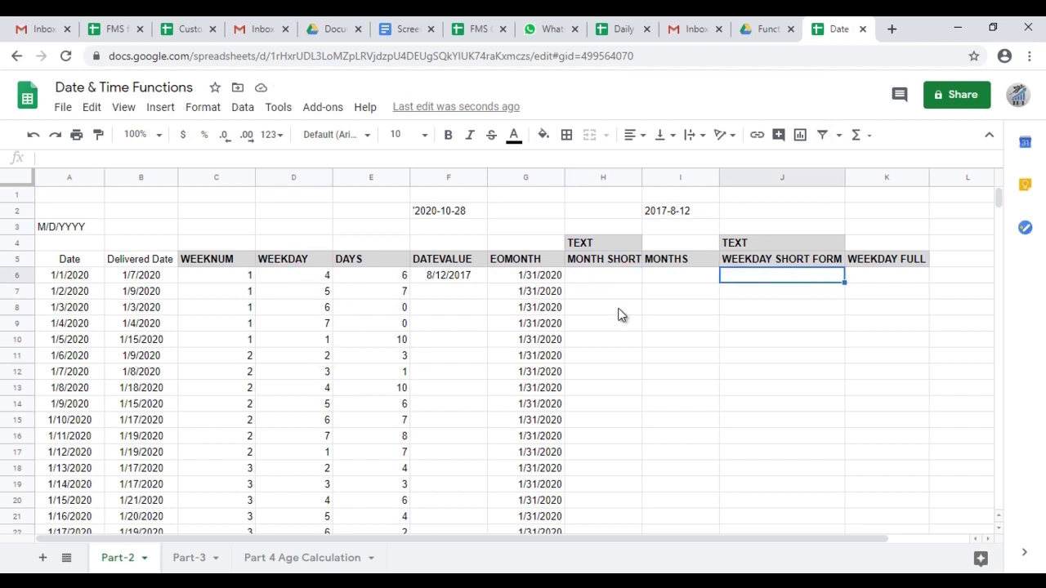
key("Tab")
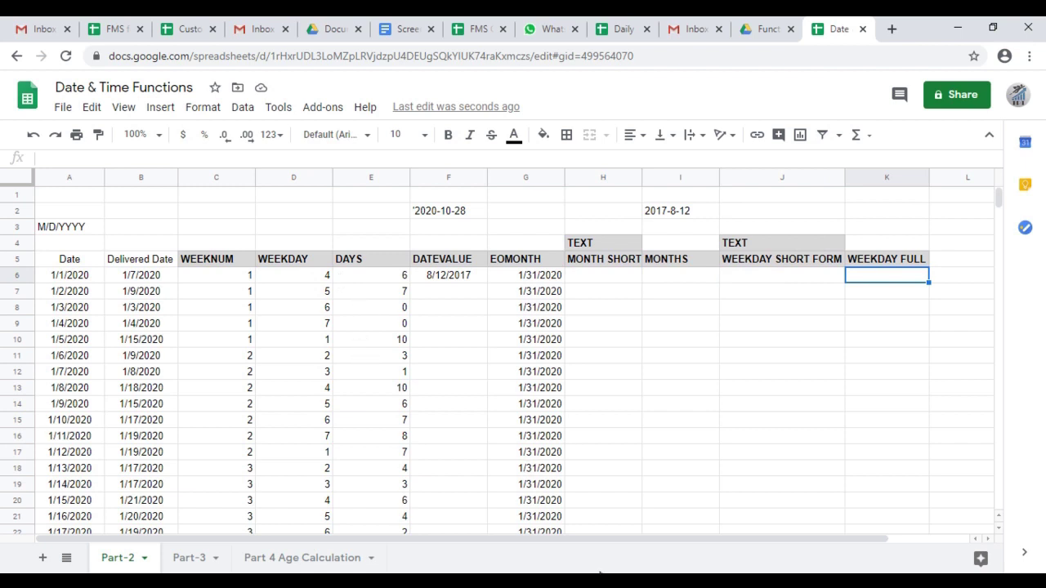
Enter =TEXT(A6,"DDDD") in K6 to show the full weekday name
type("=")
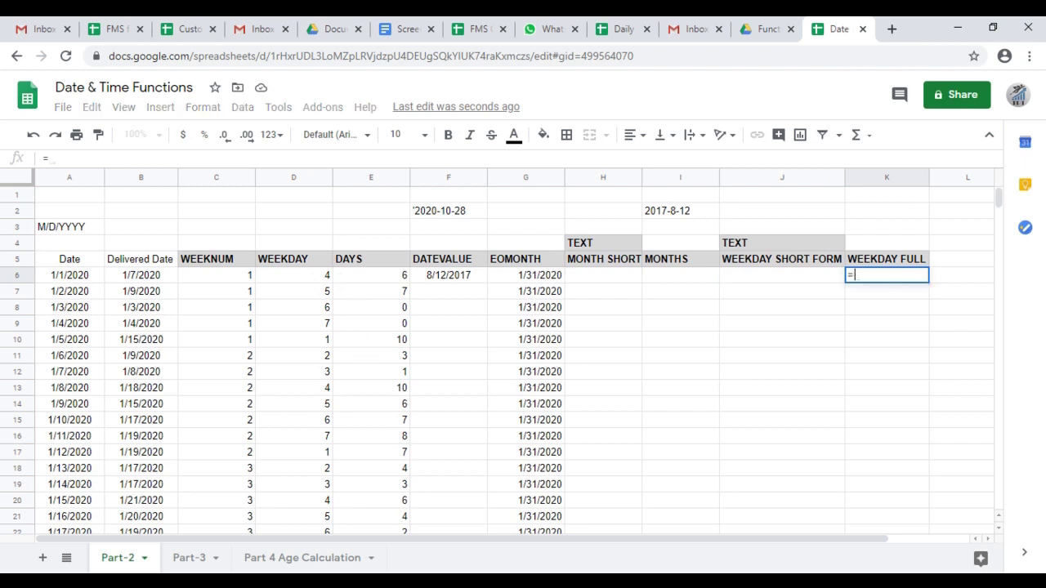
key("Escape")
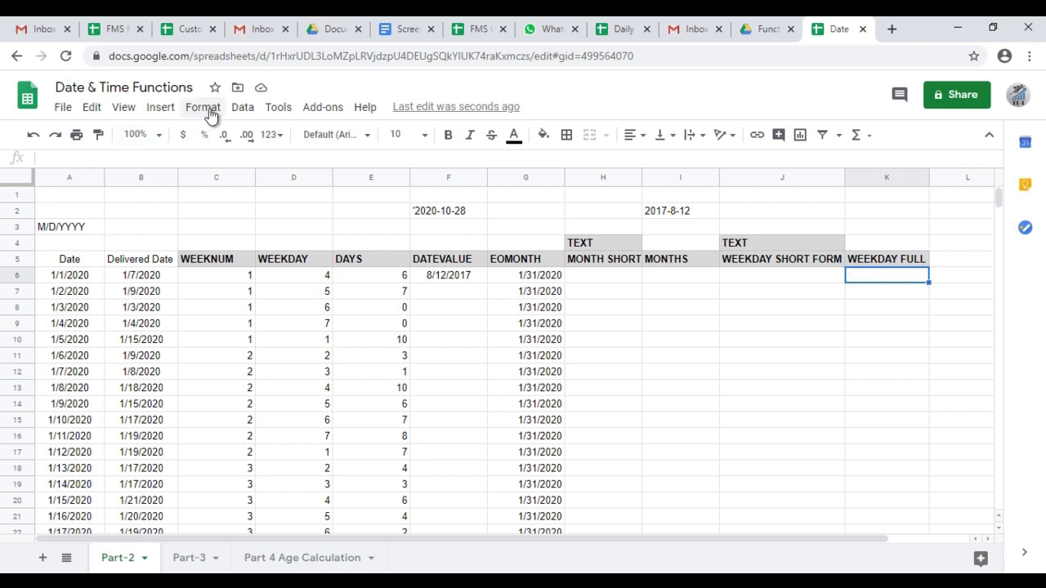
left_click(206, 110)
key("Escape")
type("=")
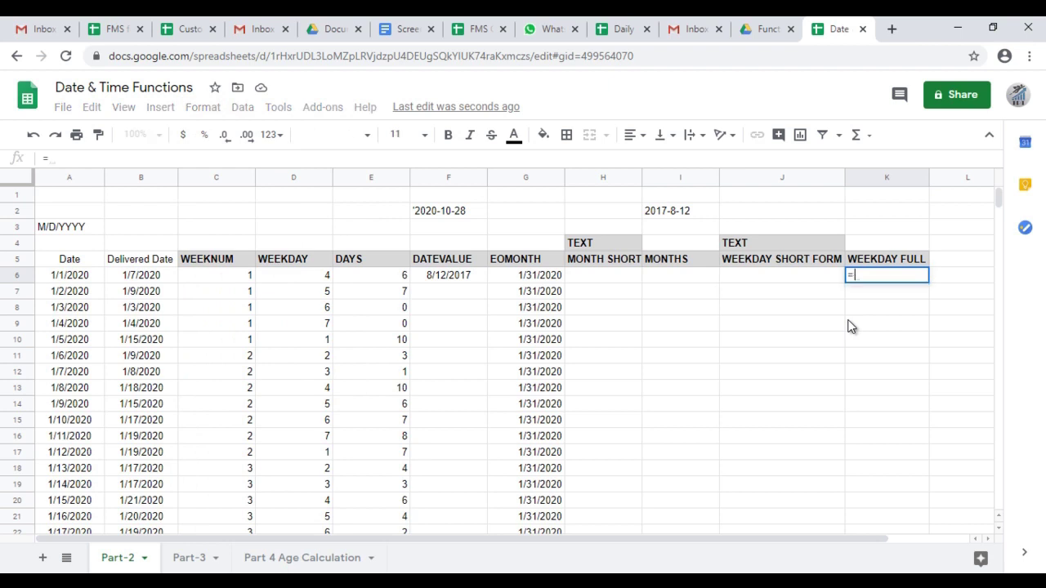
type("TEXT(")
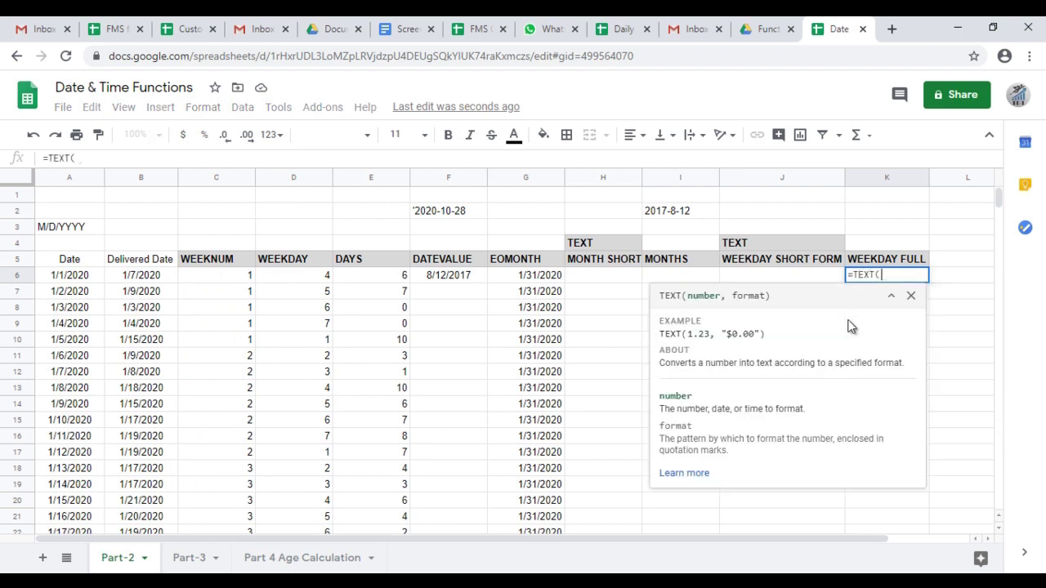
key("Left")
key("Left")
key("Left")
key("Left")
key("Left")
key("Left")
key("Left")
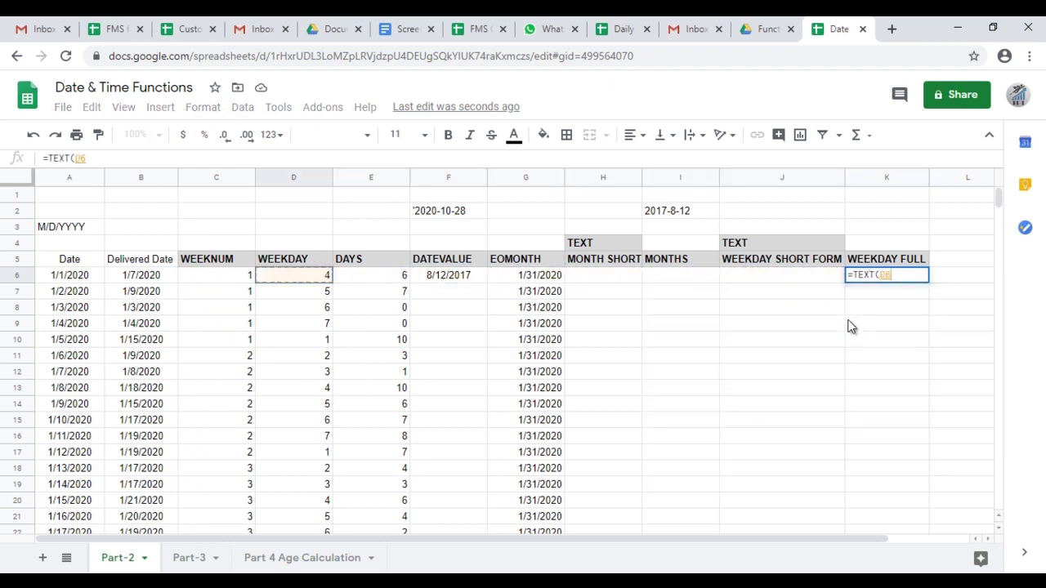
key("Left")
key("Left")
key("Left")
type(",")
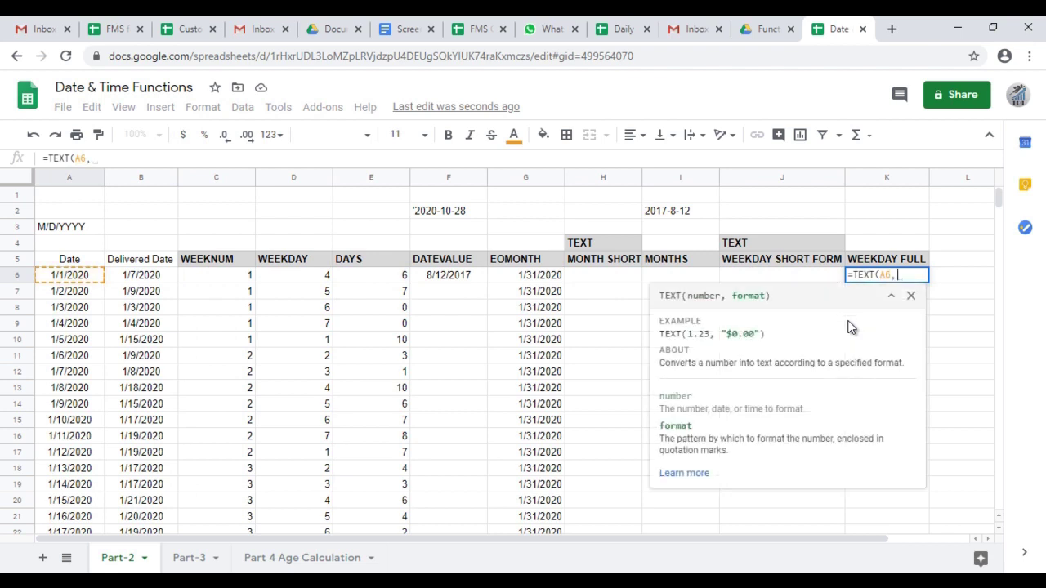
type("\"")
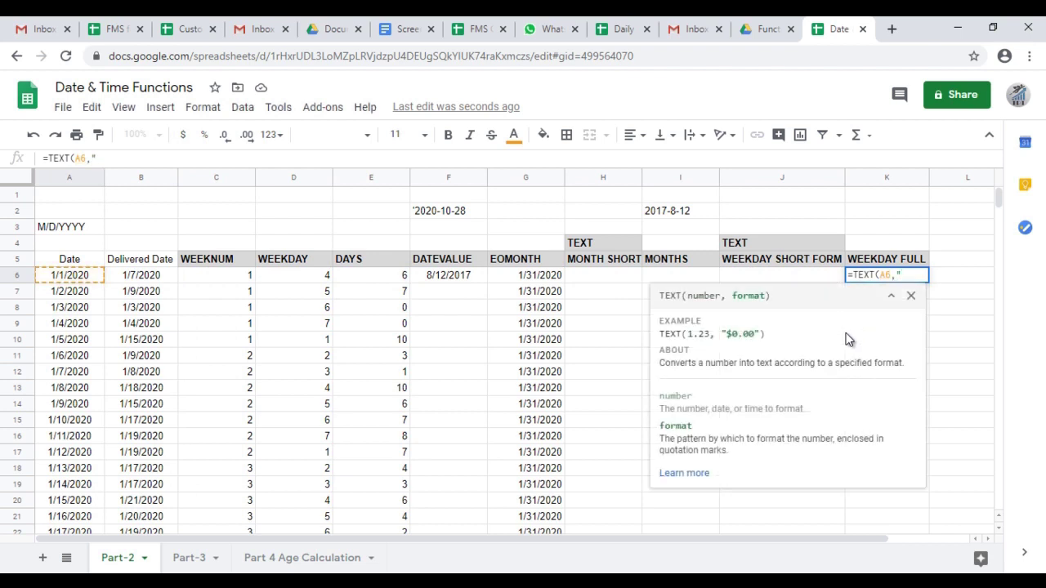
type("DDD")
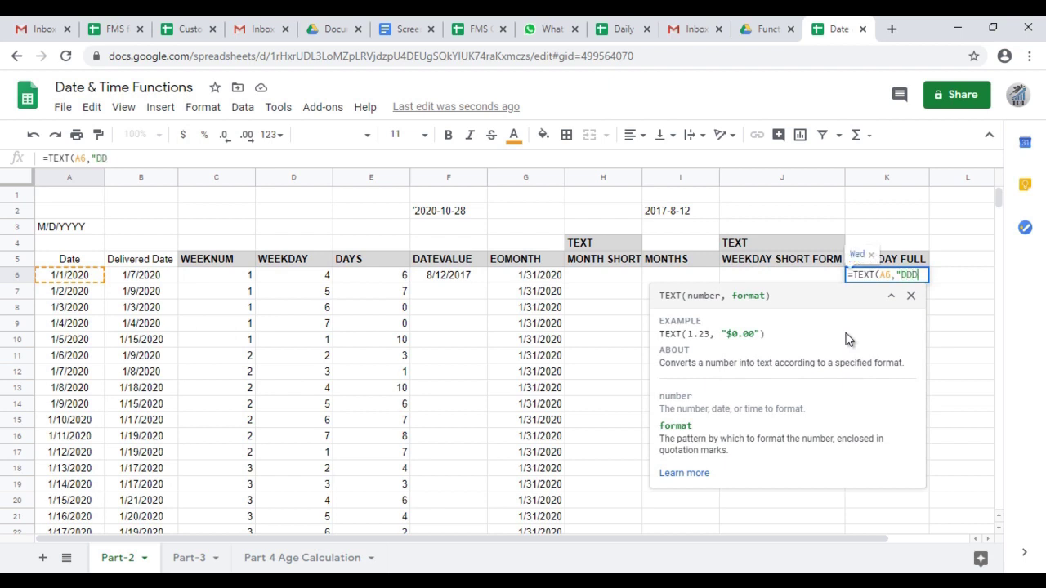
type("D\"")
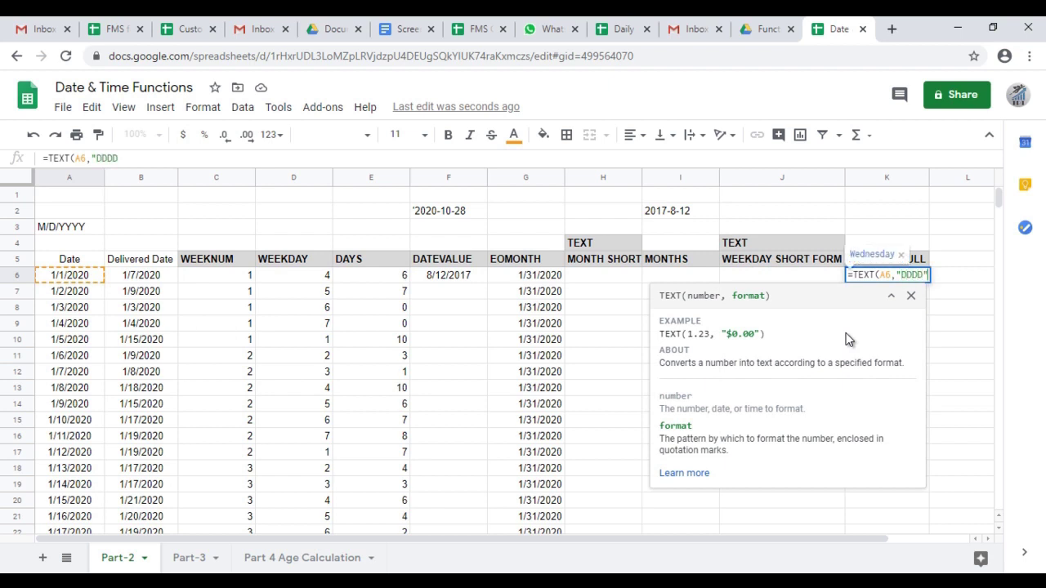
type(")")
key("Return")
Fill the full weekday formula down column K to the last data row
key("Up")
key("Left")
key("Left")
key("Left")
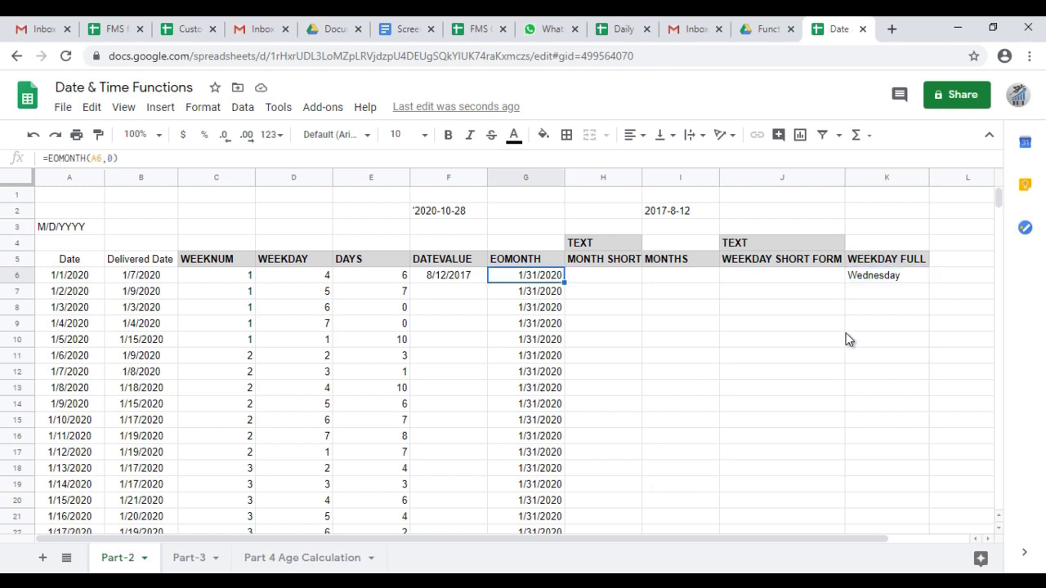
key("ctrl+Down")
key("Right")
key("Right")
key("Right")
key("Right")
key("ctrl+shift+Up")
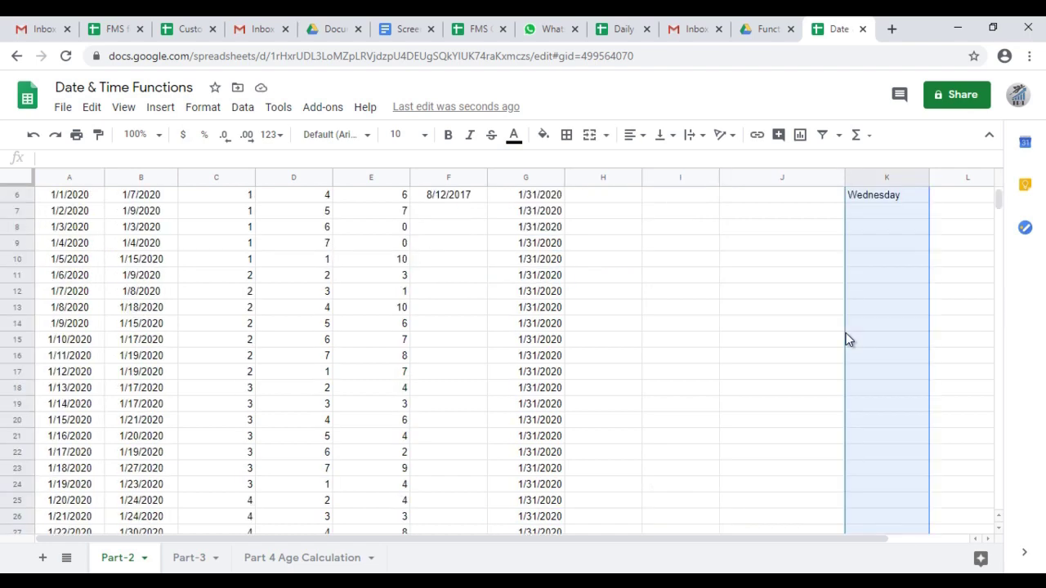
key("ctrl+d")
key("ctrl+Up")
key("Down")
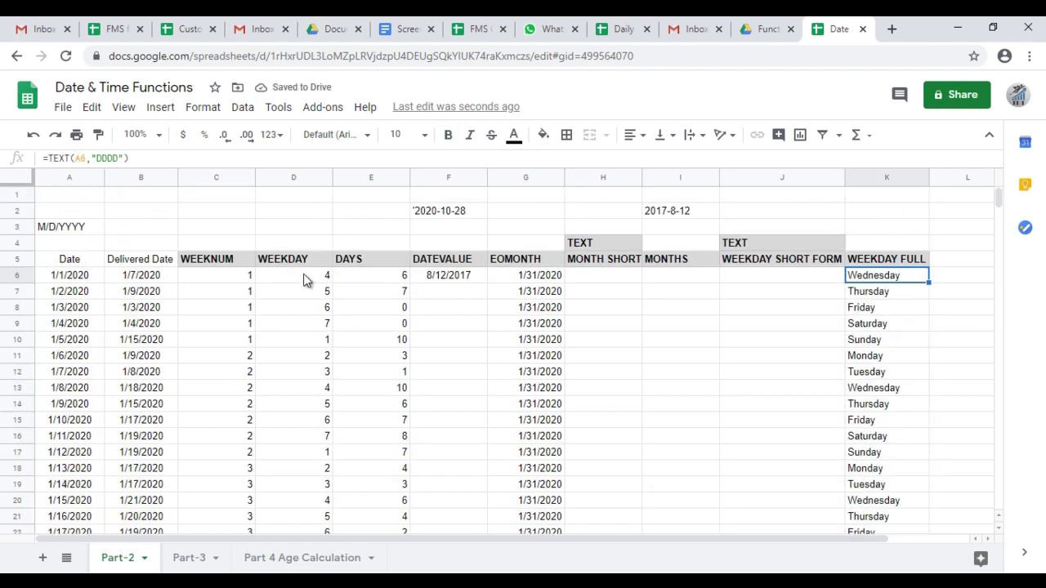
Compare the WEEKDAY formula in D6 with the new TEXT formula in K6
left_click(306, 277)
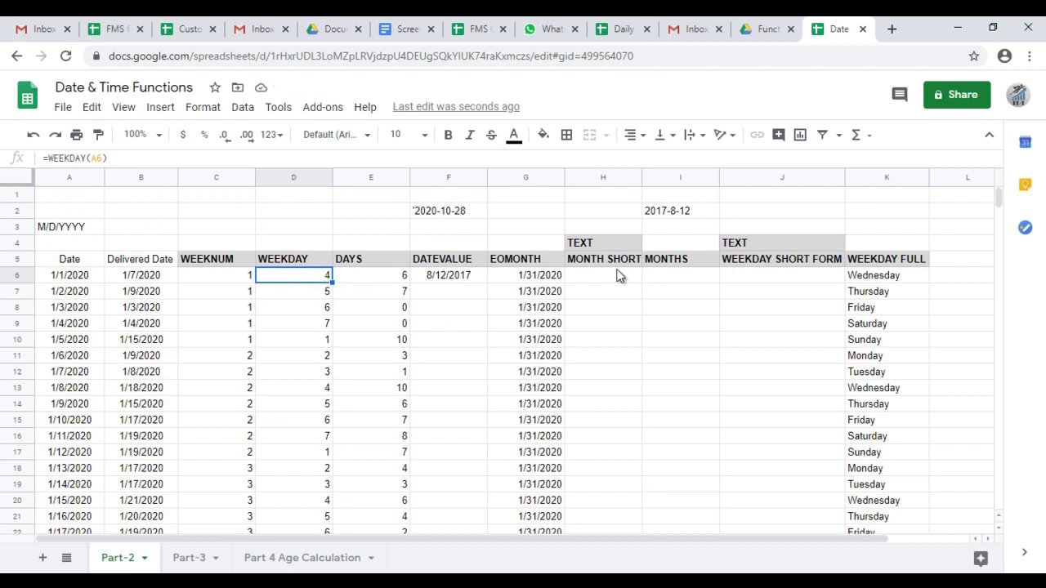
left_click(900, 284)
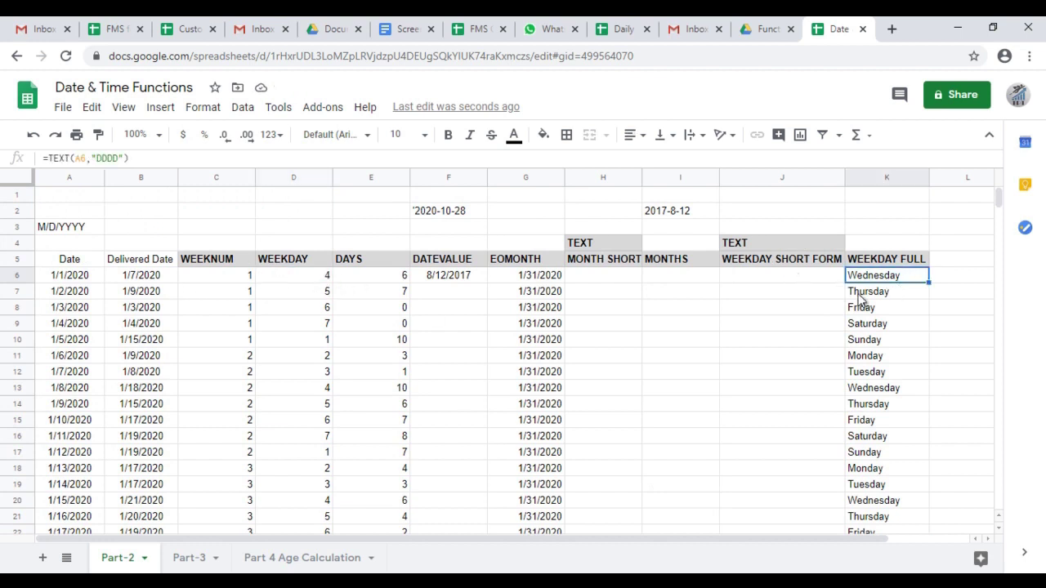
left_click(801, 281)
key("Right")
left_click(801, 281)
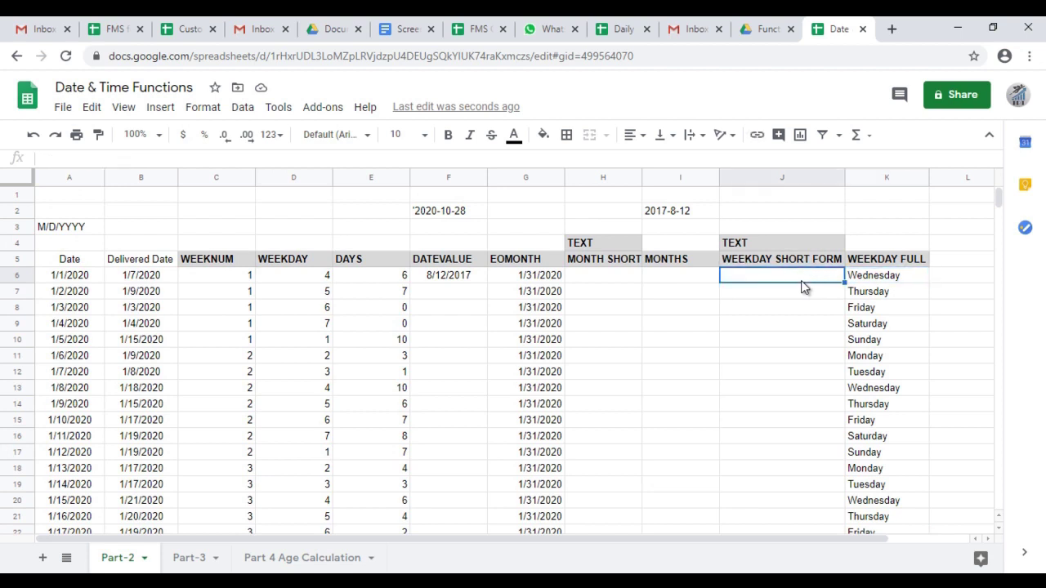
key("Right")
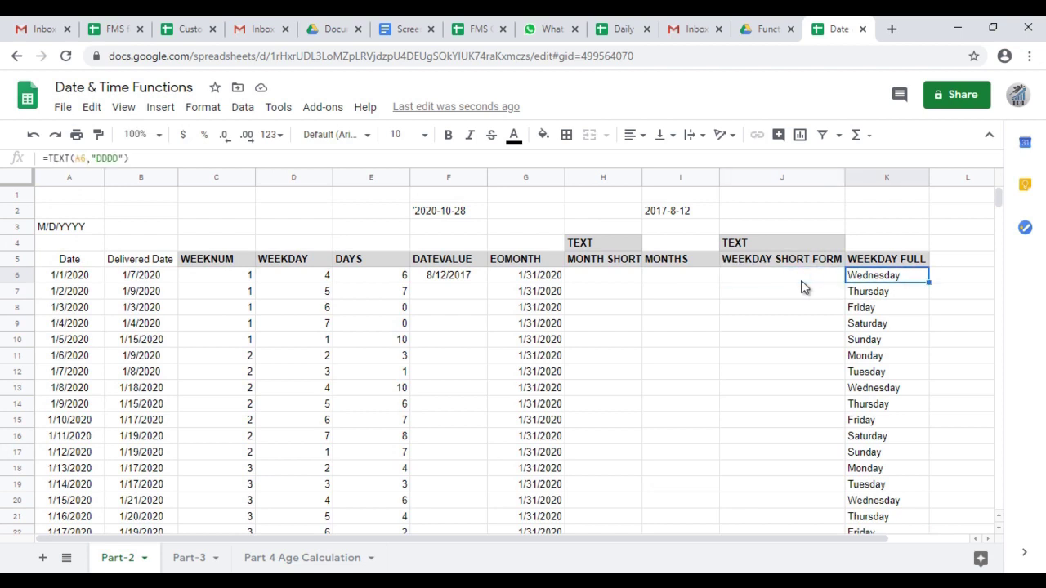
Enter =TEXT(A6,"DDD") in J6 for the short weekday name
left_click(801, 282)
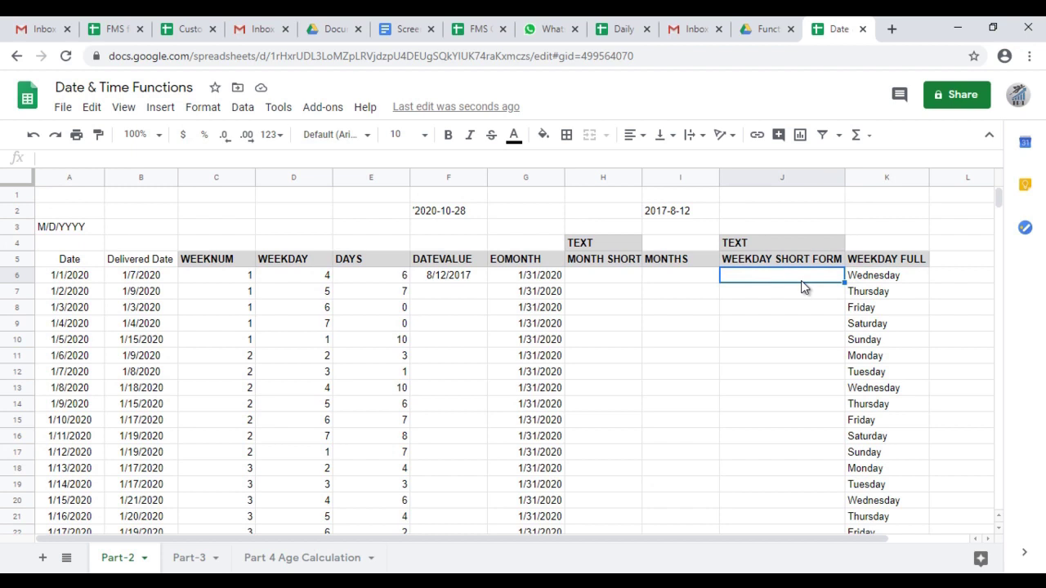
type("=")
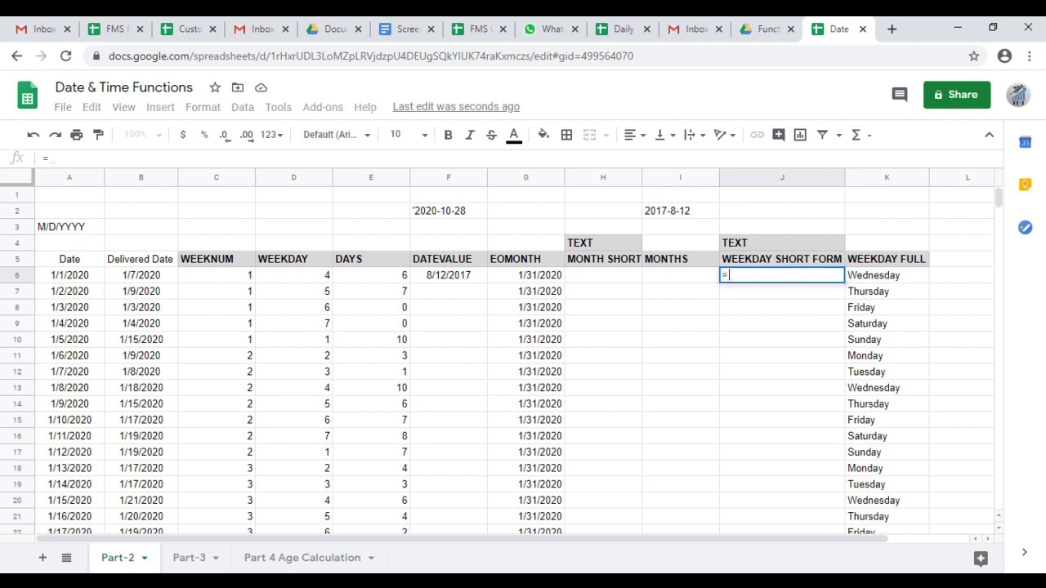
type("T")
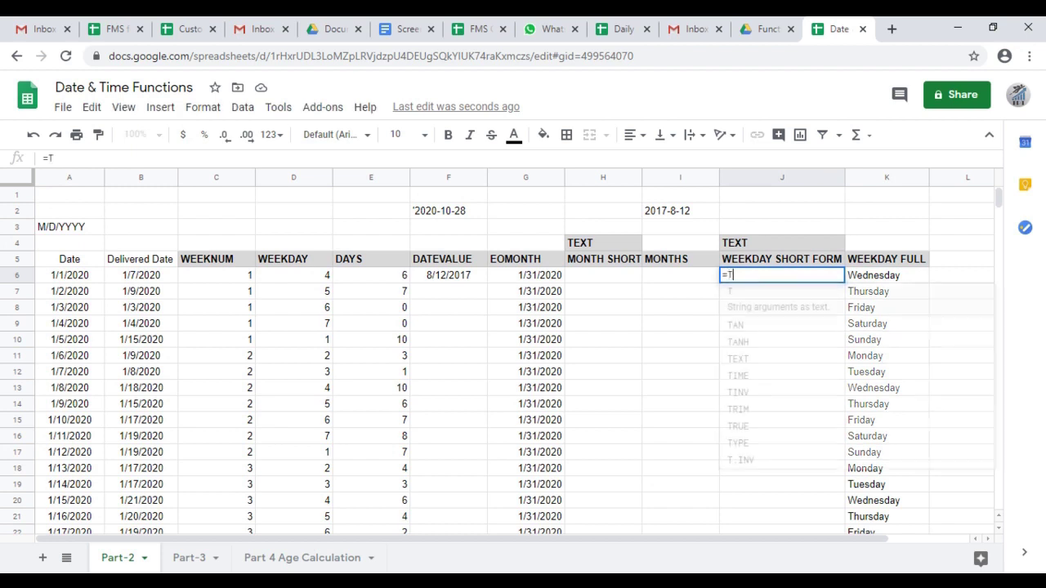
type("EX")
key("Tab")
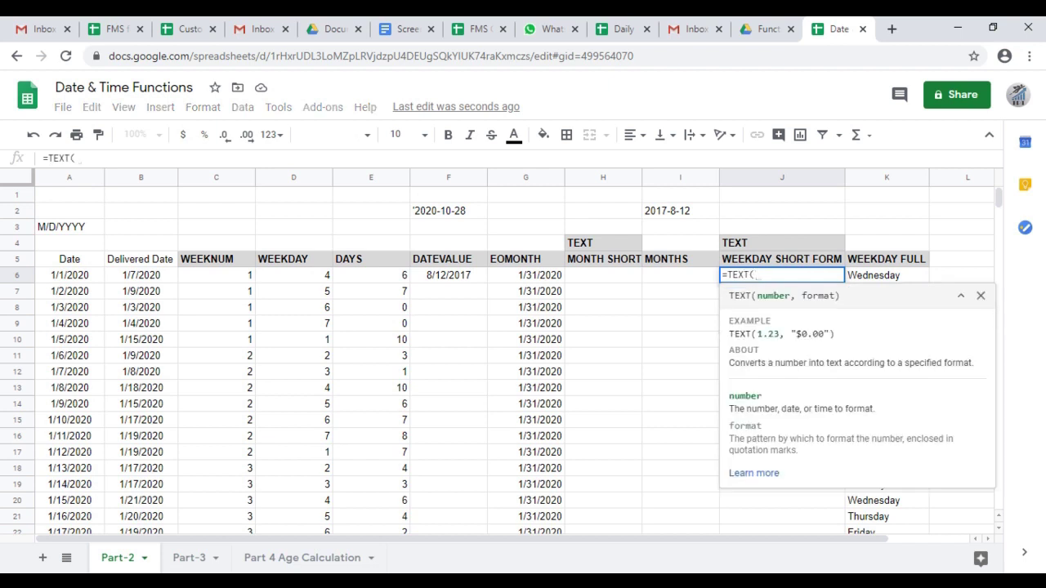
key("Left")
key("Left")
key("Left")
key("Left")
key("Left")
key("Left")
key("Left")
key("Left")
key("Left")
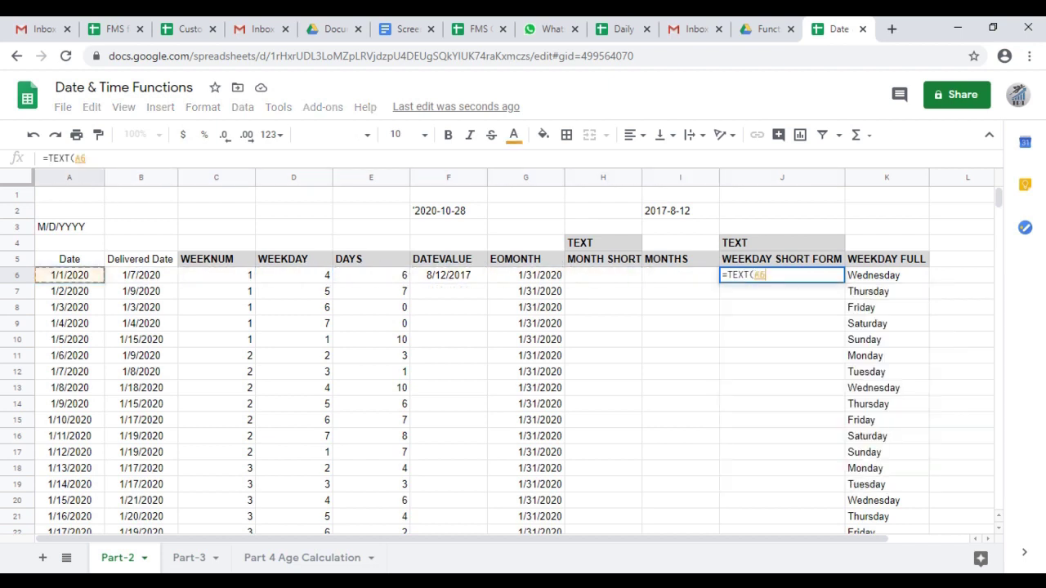
type(",")
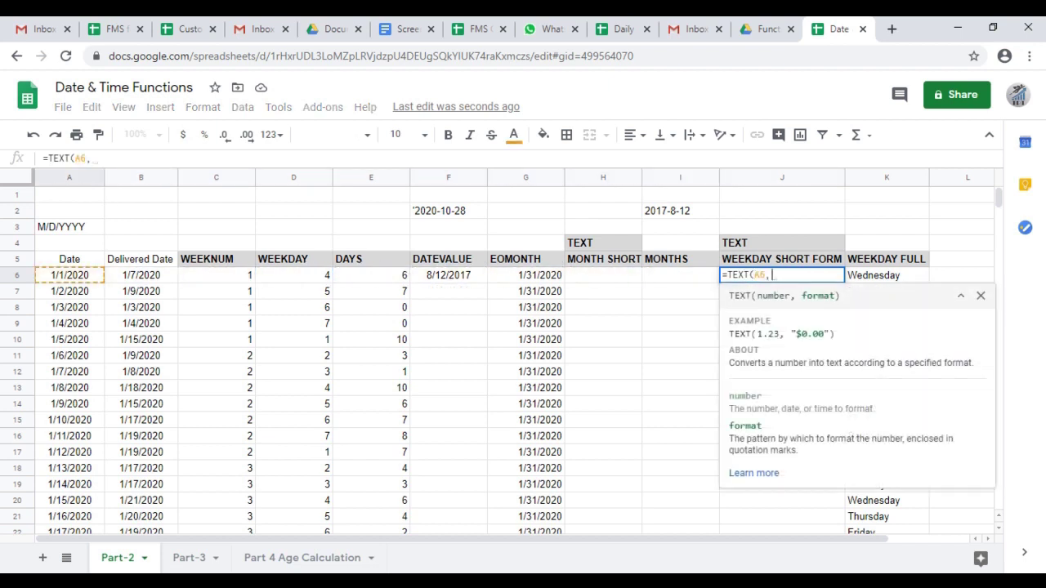
type("\"")
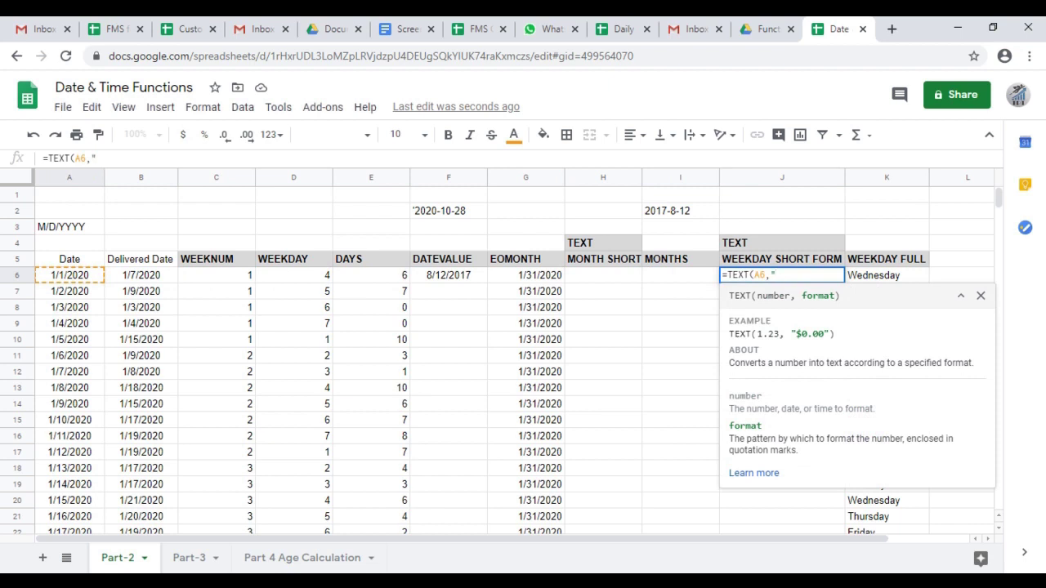
type("DDD")
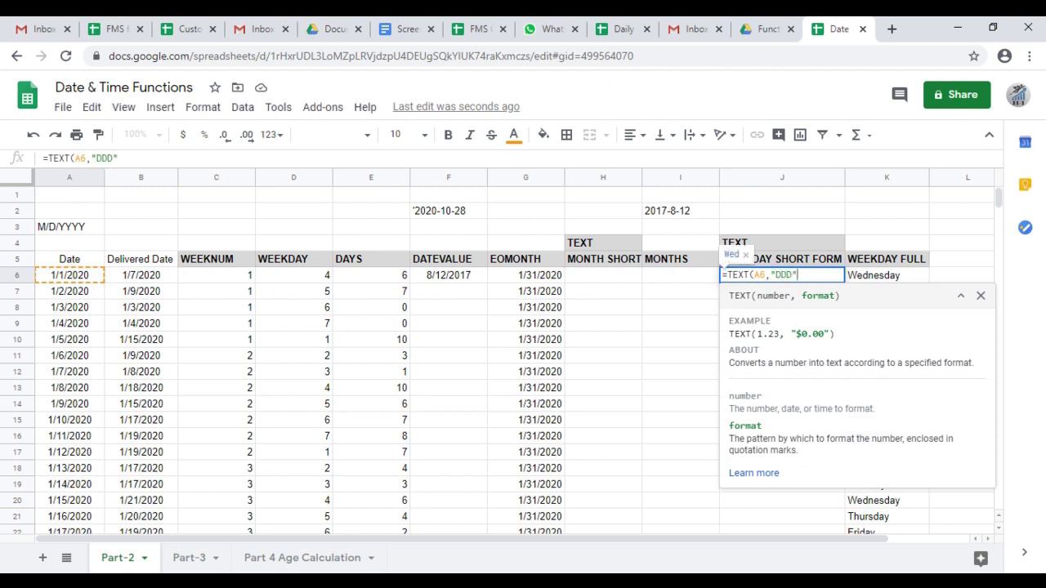
type(")")
key("Return")
Fill the short weekday formula down J6:J371 with Ctrl+D
key("Up")
key("Right")
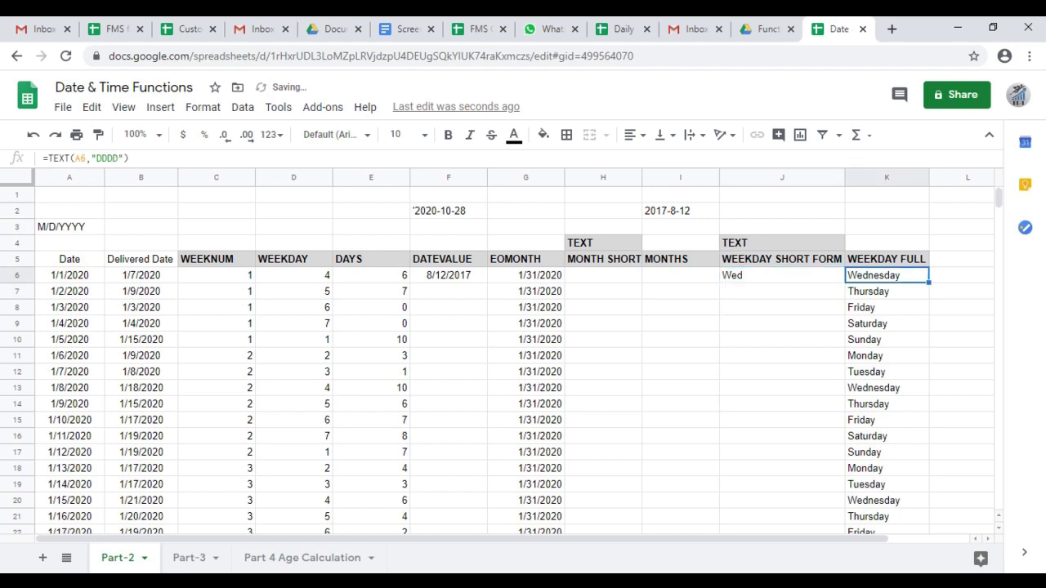
key("ctrl+Down")
key("Left")
key("ctrl+shift+Up")
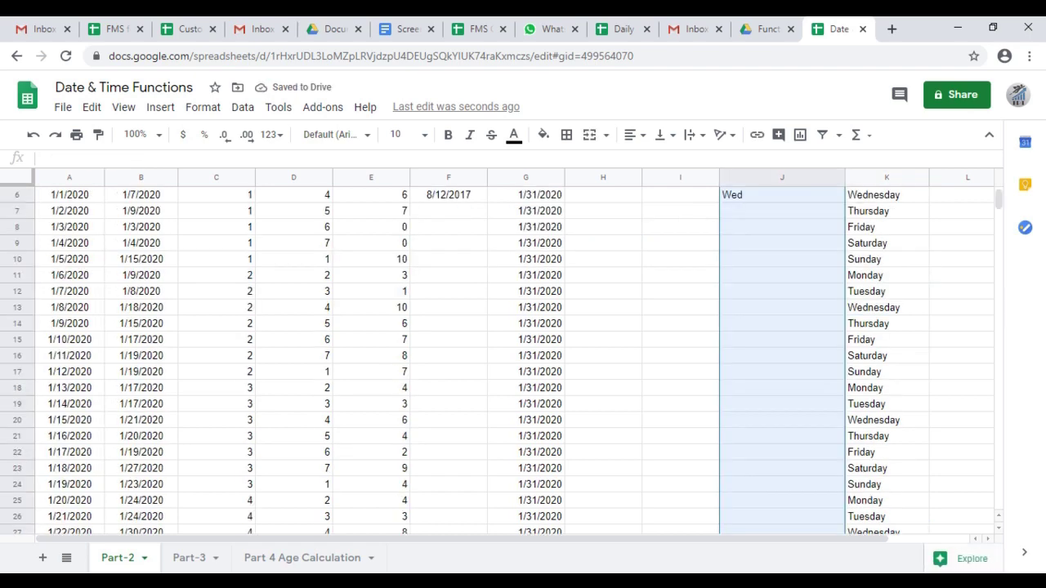
key("ctrl+d")
key("ctrl+Up")
key("Down")
key("Down")
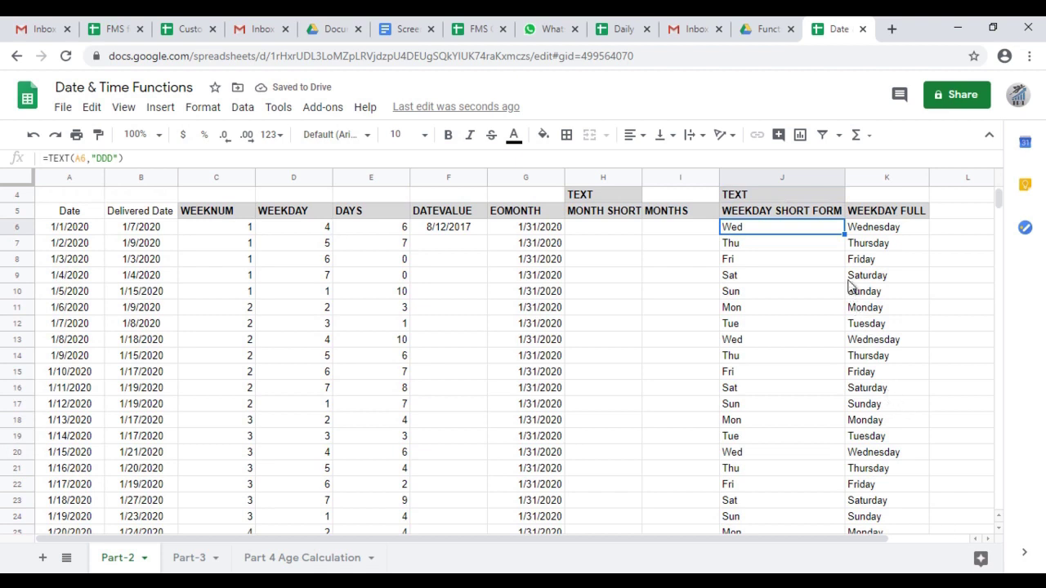
Check the filled short weekday values (Wed, Thu, Fri) and move to the empty MONTHS cell I6
key("Up")
key("Down")
key("Right")
key("Left")
key("Down")
key("Down")
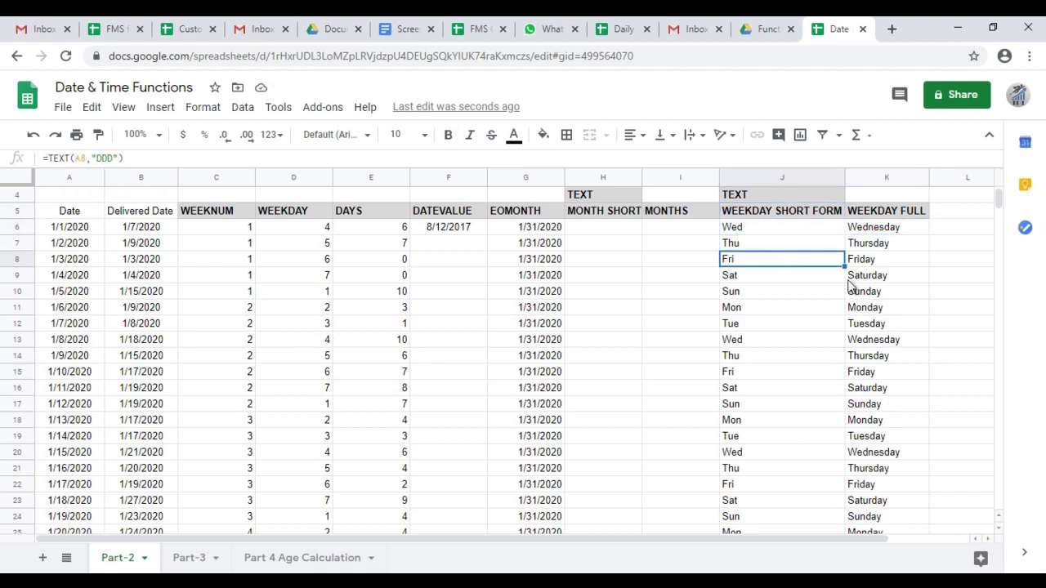
key("Up")
key("Up")
key("Left")
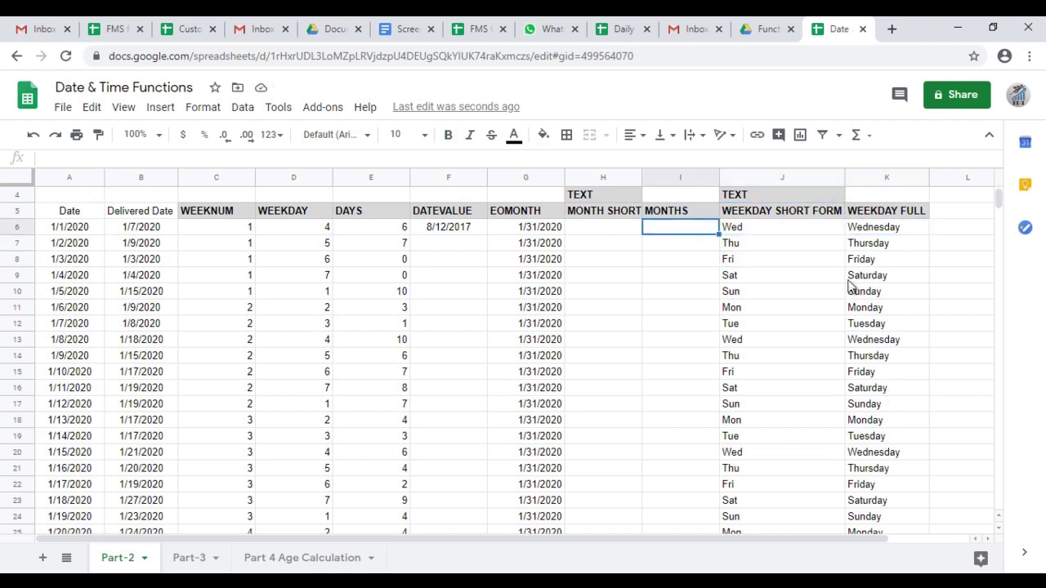
key("Up")
key("Up")
key("Up")
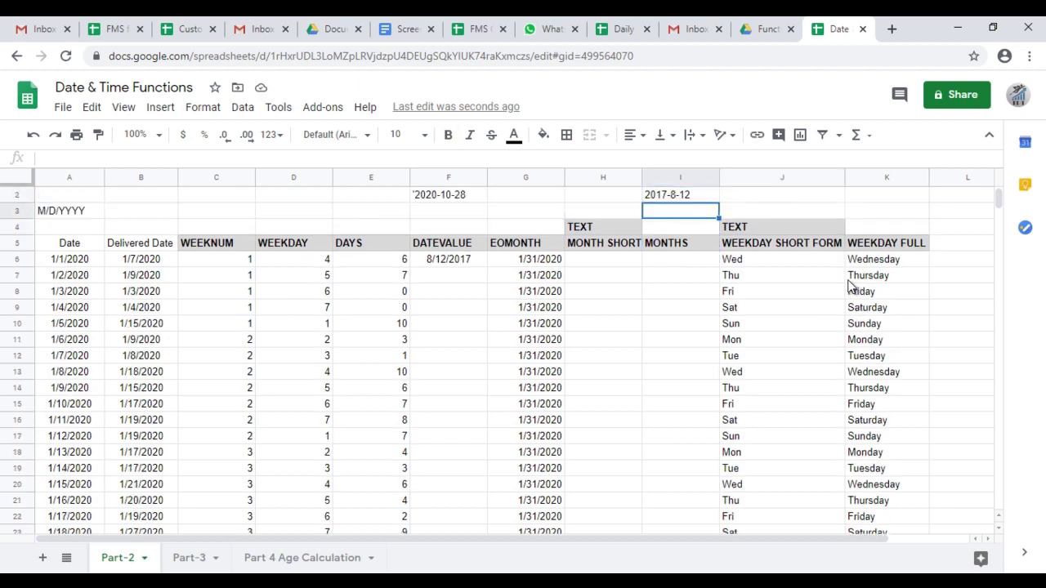
Start a TEXT formula in H6 under MONTH SHORT FORM, then abandon it
key("Down")
key("Down")
key("Left")
key("Down")
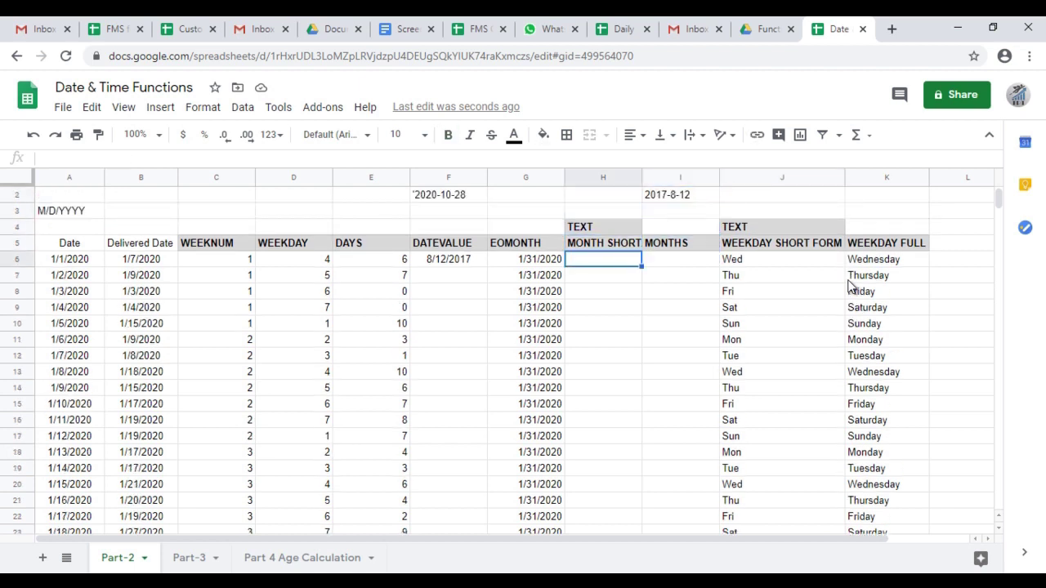
type("=TE")
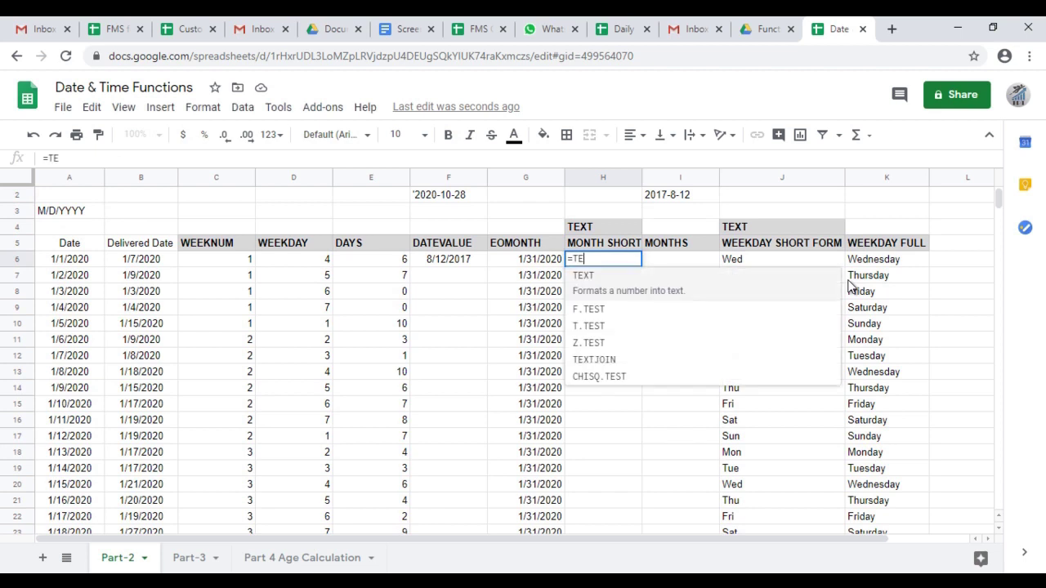
type("XT(")
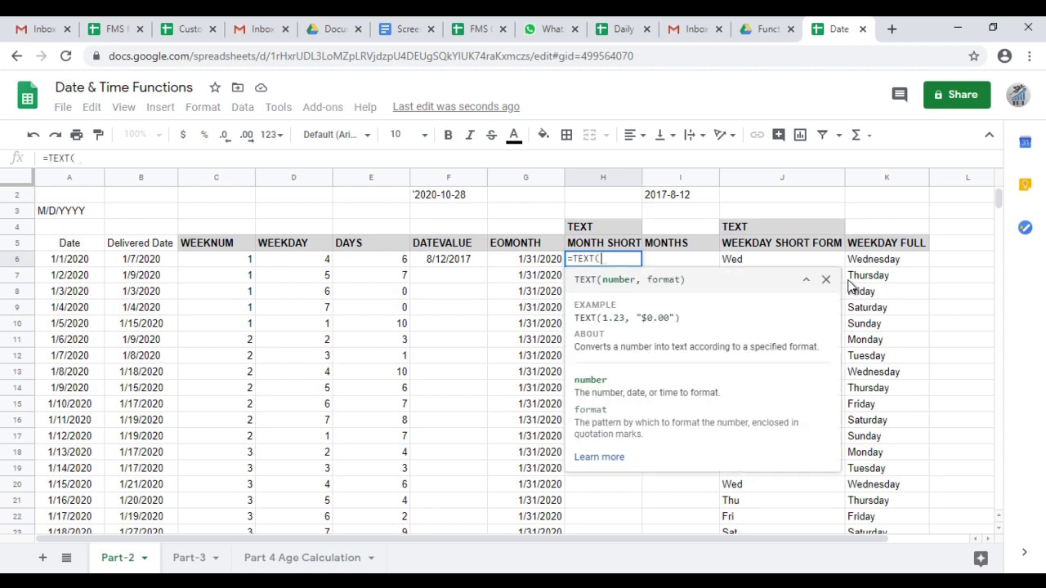
key("Escape")
key("Right")
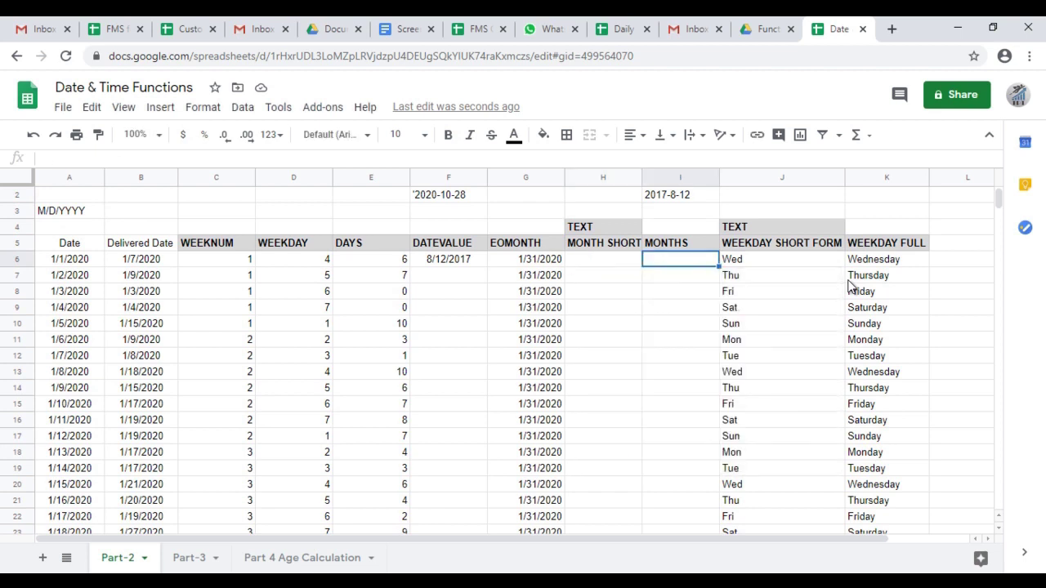
Enter =TEXT(A6,"MMMM") in I6 so it shows January
type("=")
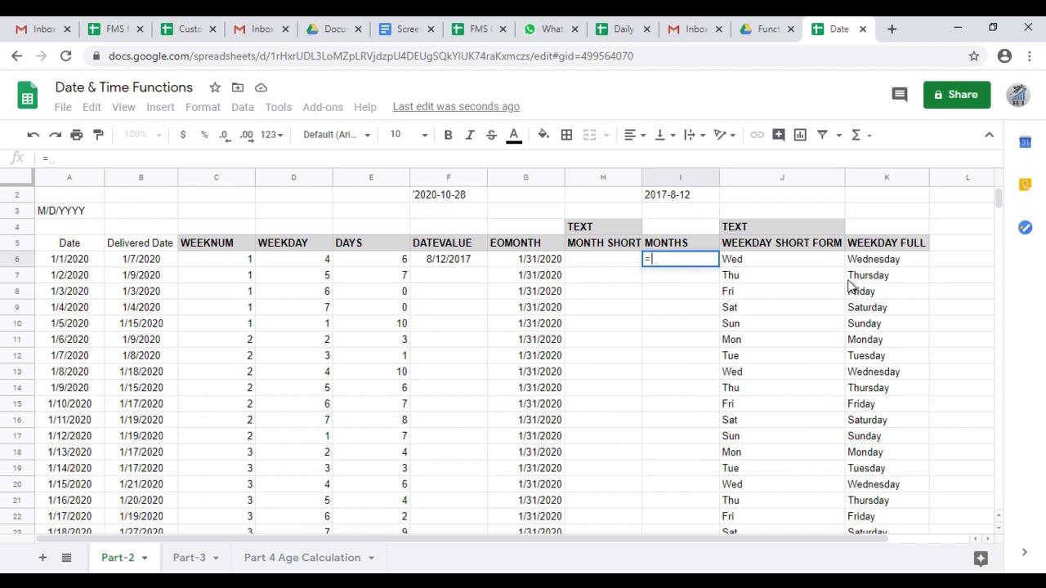
type("TEXT(")
key("Left")
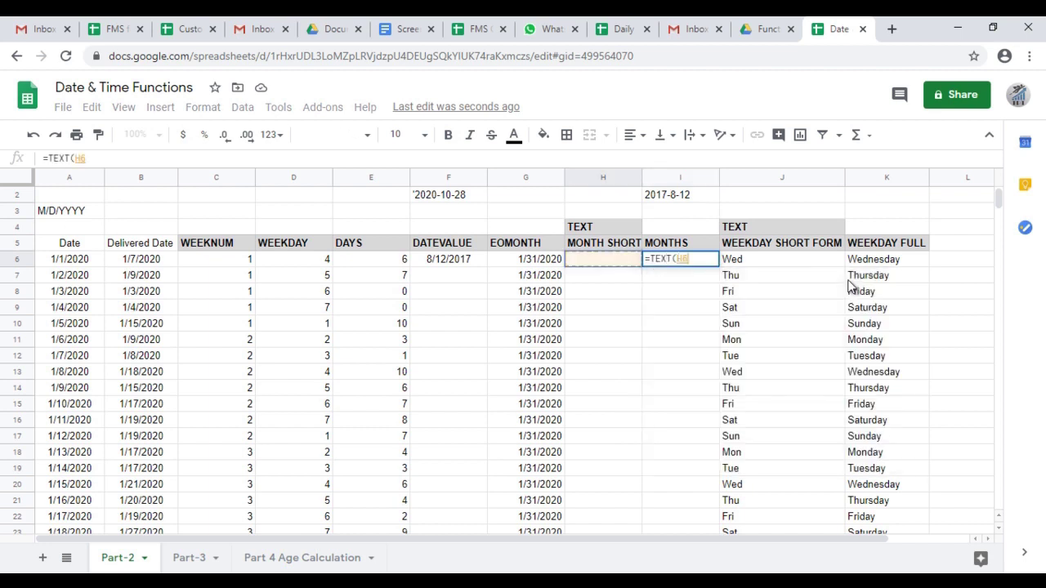
key("Left")
key("Left")
key("Left")
key("Left")
key("Left")
key("Left")
key("Left")
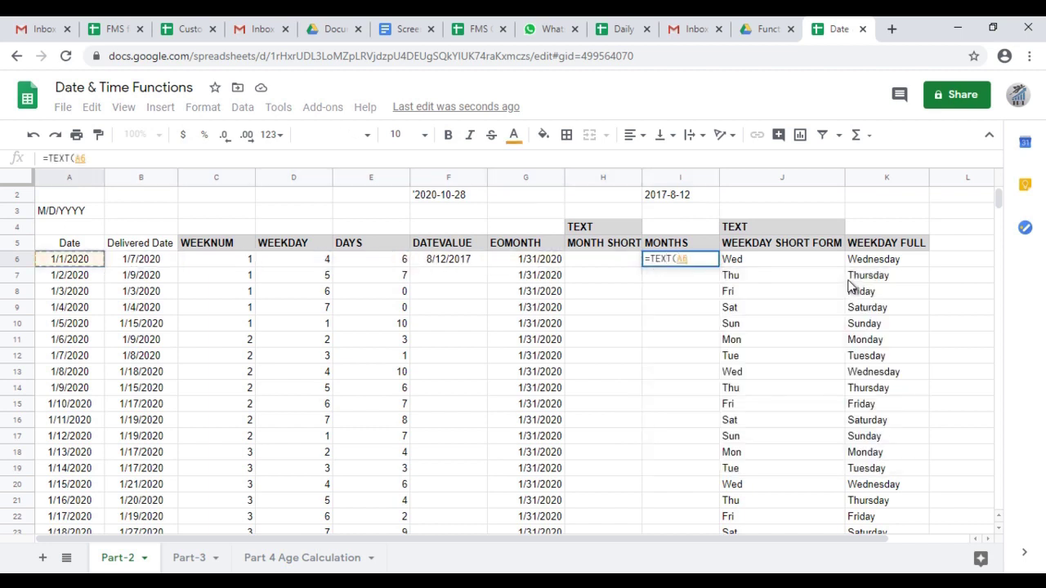
key("Escape")
type("=TE")
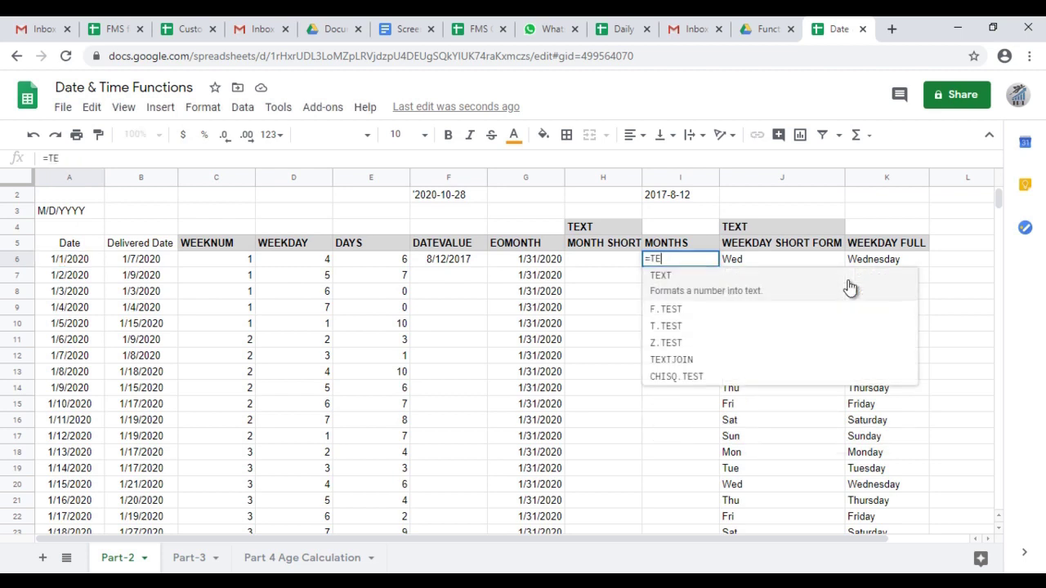
type("XT(")
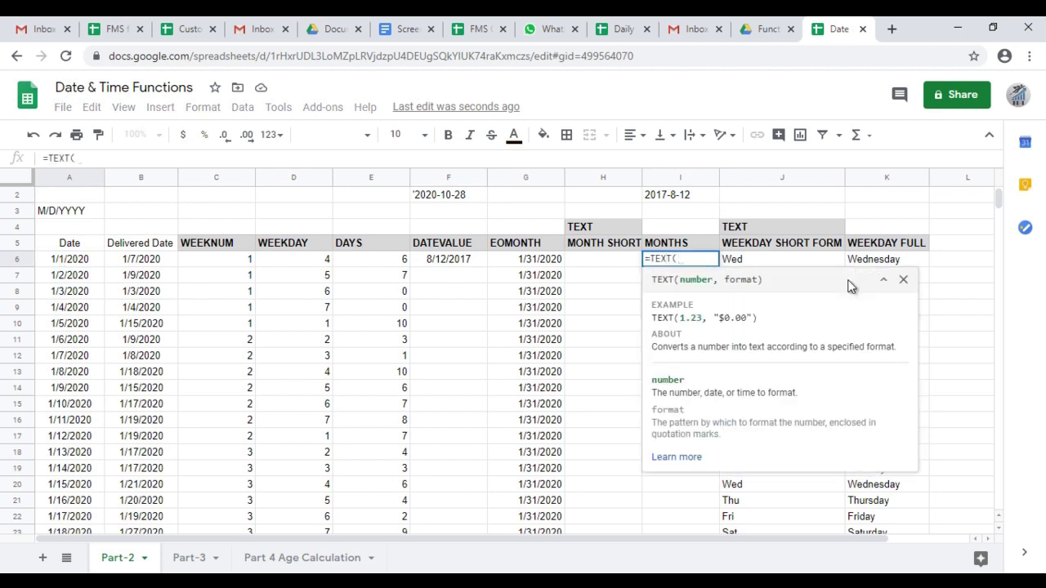
key("Left")
key("Left")
key("Left")
key("Left")
key("Left")
key("Left")
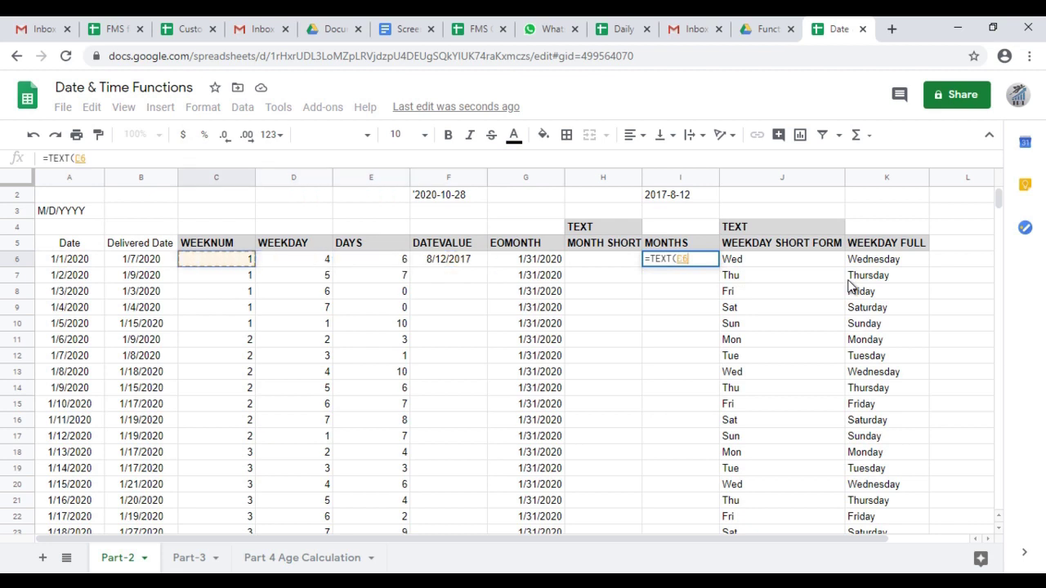
key("Left")
key("Left")
type(", ")
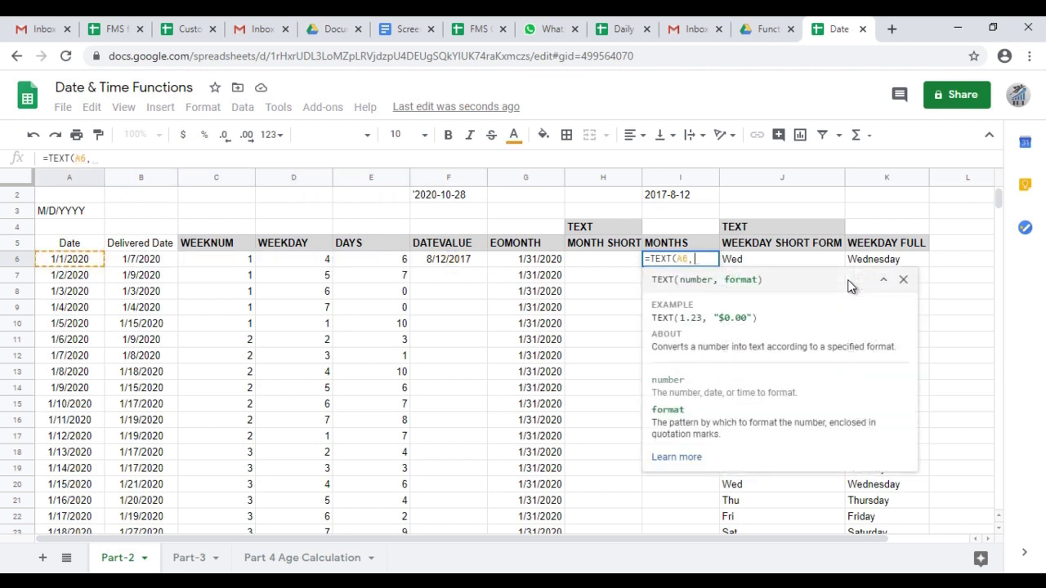
type("\"")
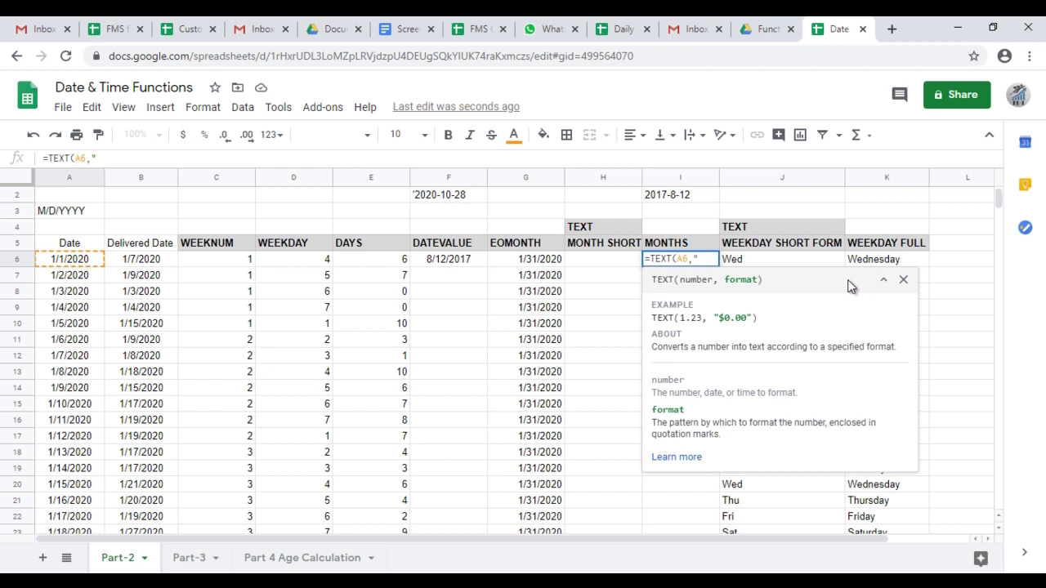
type("MMMM")
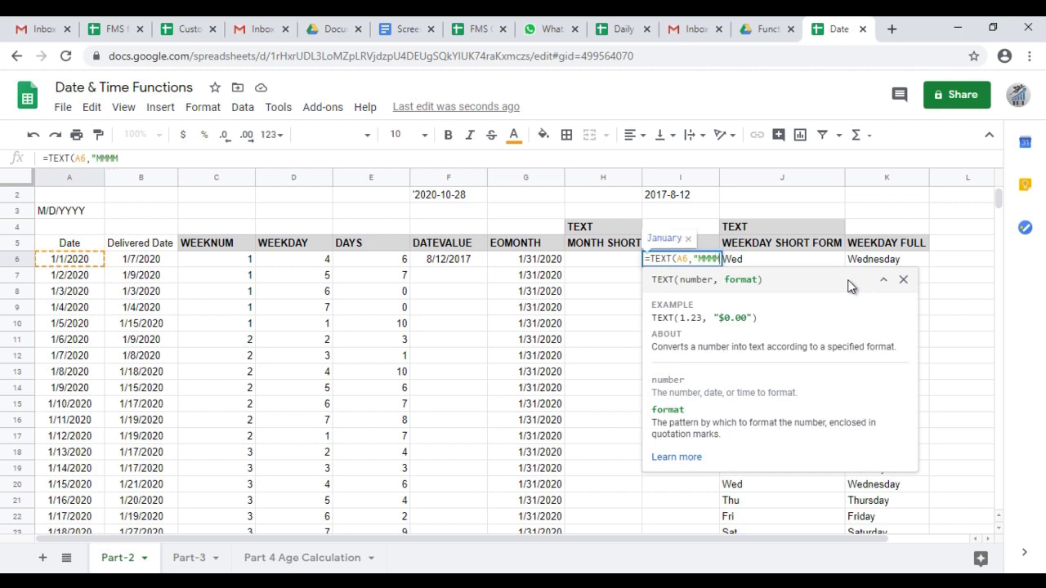
type("\"")
type(")")
key("Return")
Compare the new month formula in I6 with the weekday formulas beside it
key("Up")
key("Right")
key("Right")
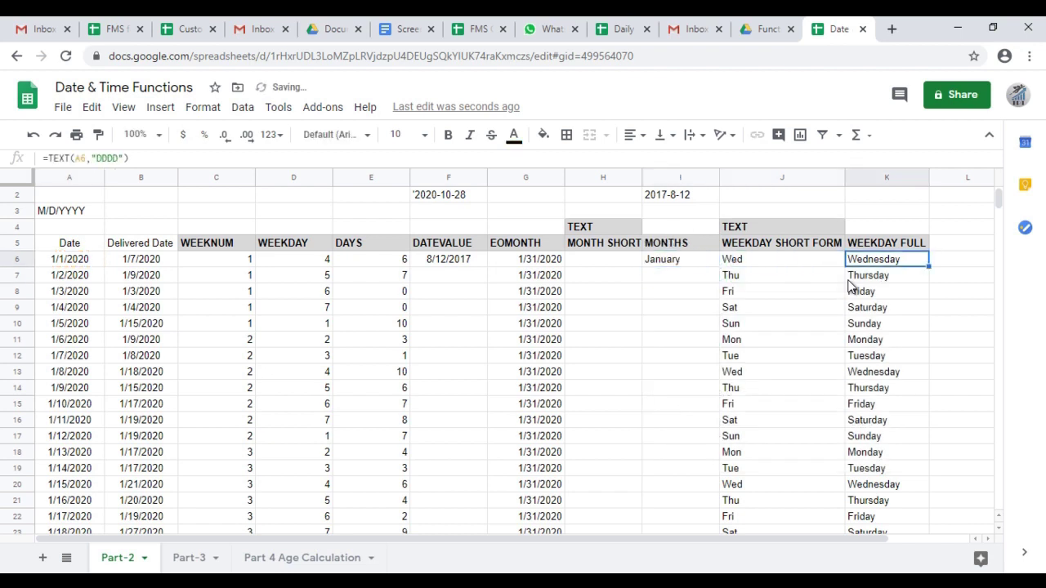
key("Left")
key("Left")
key("Right")
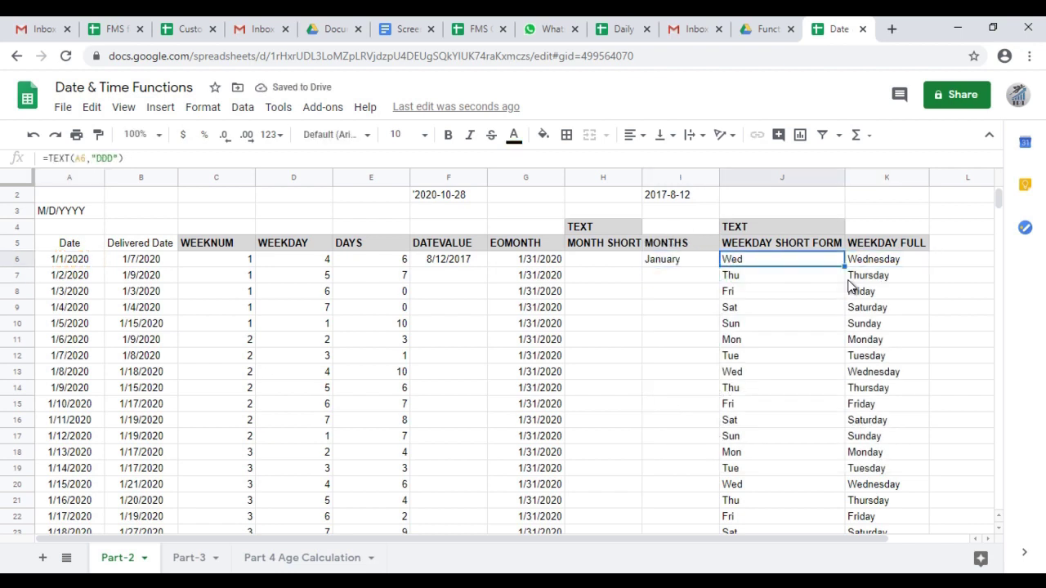
key("ctrl+Down")
Fill the full-month-name formula down column I from I6 to row 371
key("Left")
key("ctrl+shift+Up")
key("ctrl+d")
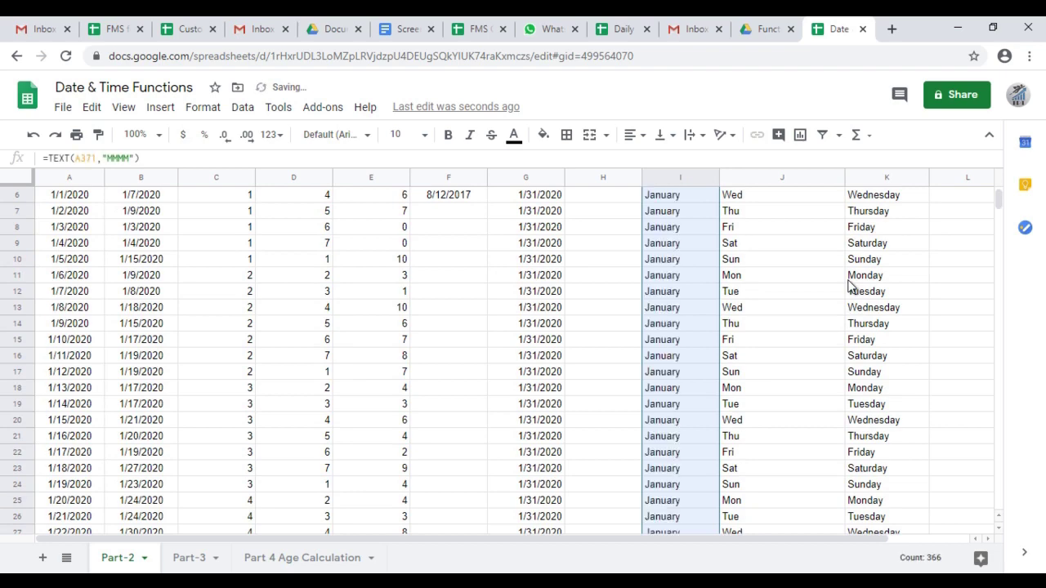
key("ctrl+Up")
key("Down")
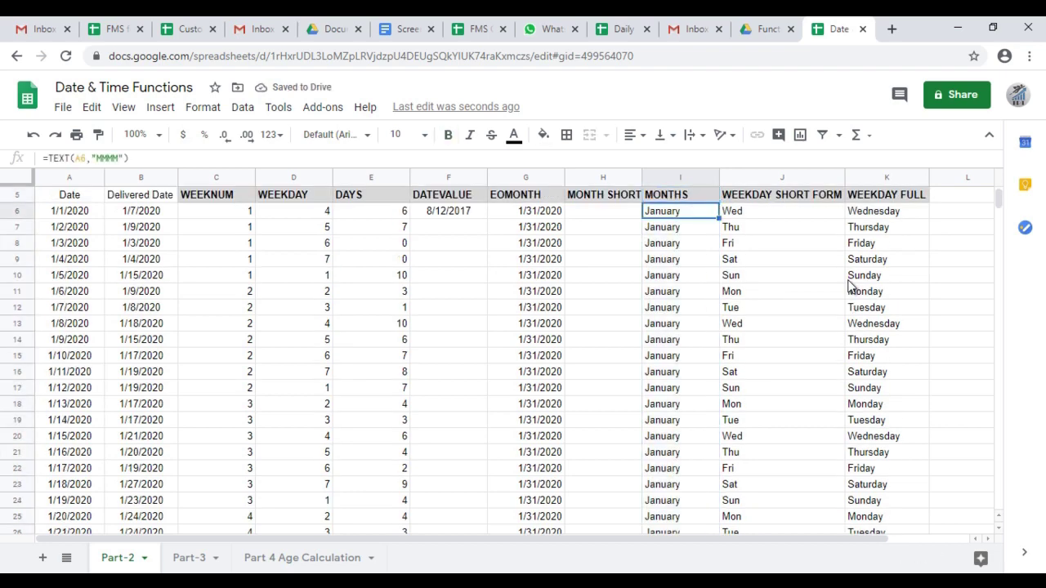
Confirm the last row shows December for 12/31/2020, then return to the top of the column
key("Down")
key("ctrl+Down")
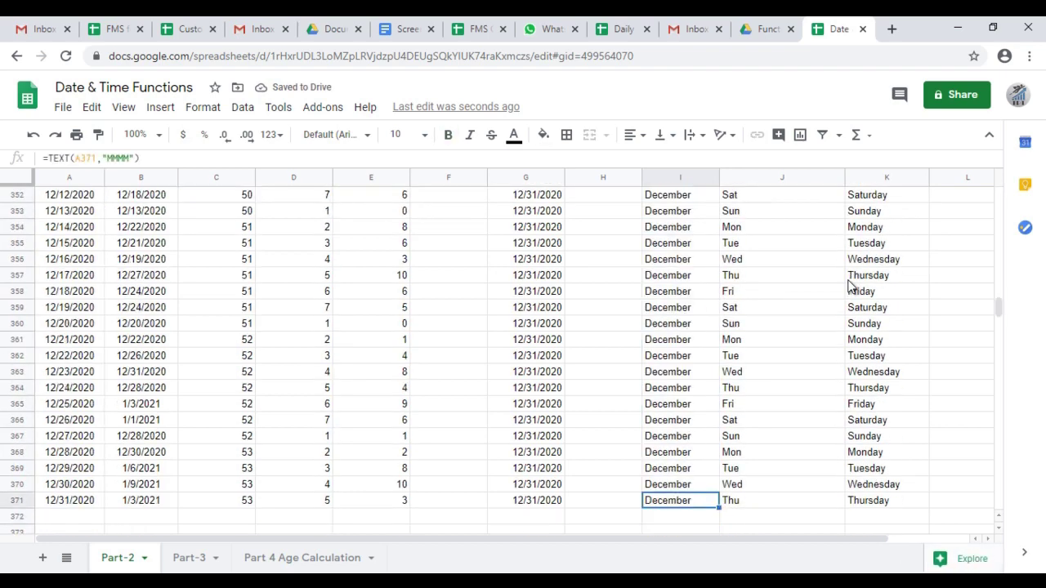
key("ctrl+Up")
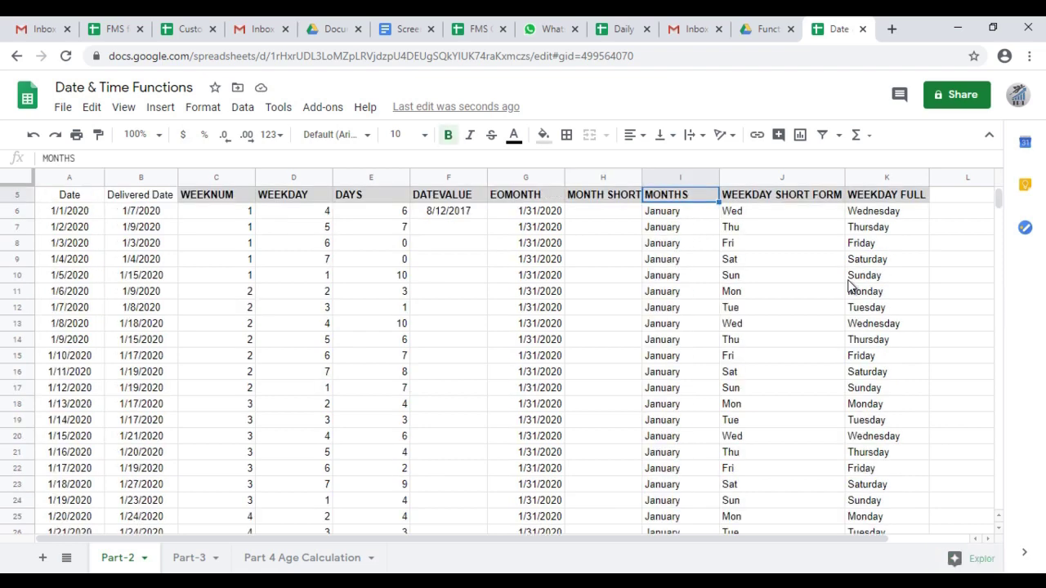
key("Down")
key("Down")
key("Up")
key("Up")
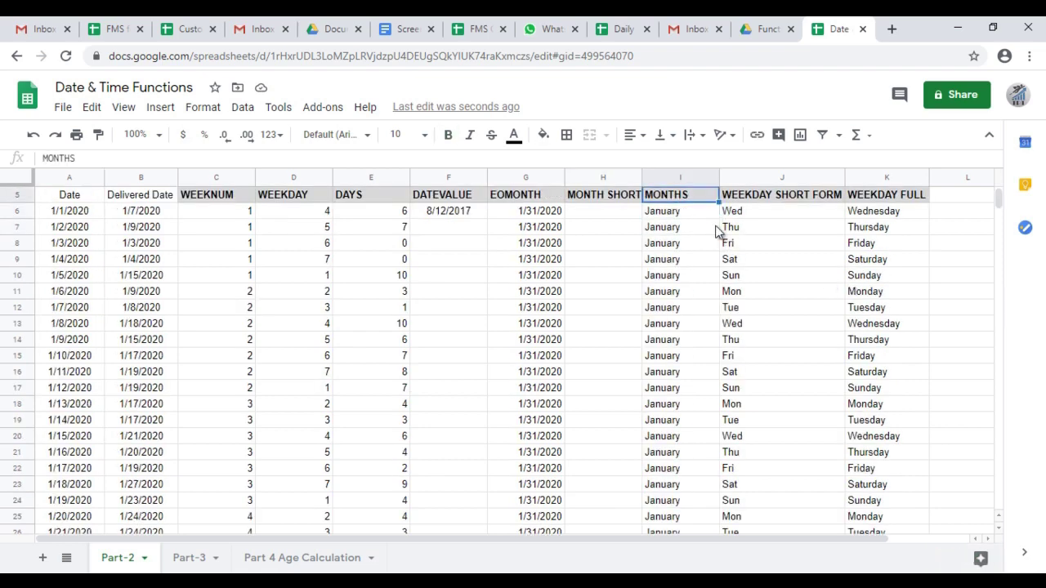
key("Up")
key("Up")
key("Up")
key("Down")
key("Down")
key("Down")
key("Down")
key("Down")
key("Up")
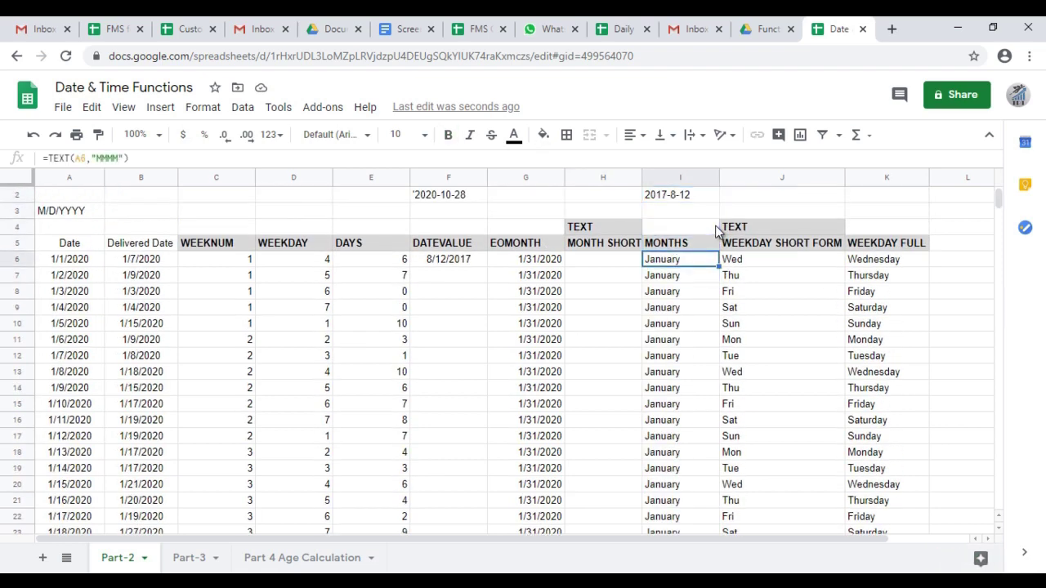
key("Left")
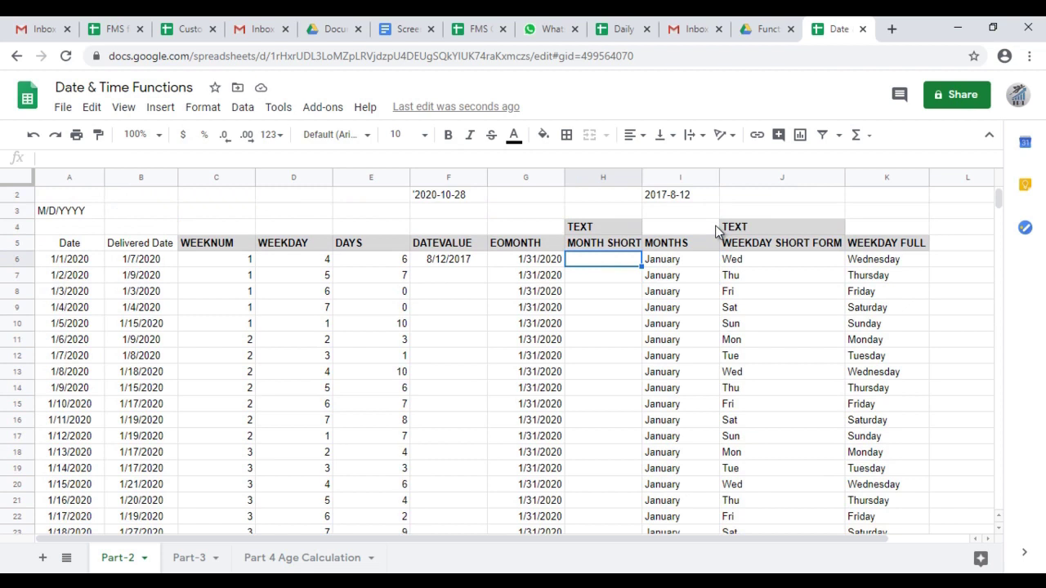
Enter =TEXT(A6,"MMM") in H6 to show the short month name
type("=TEXT")
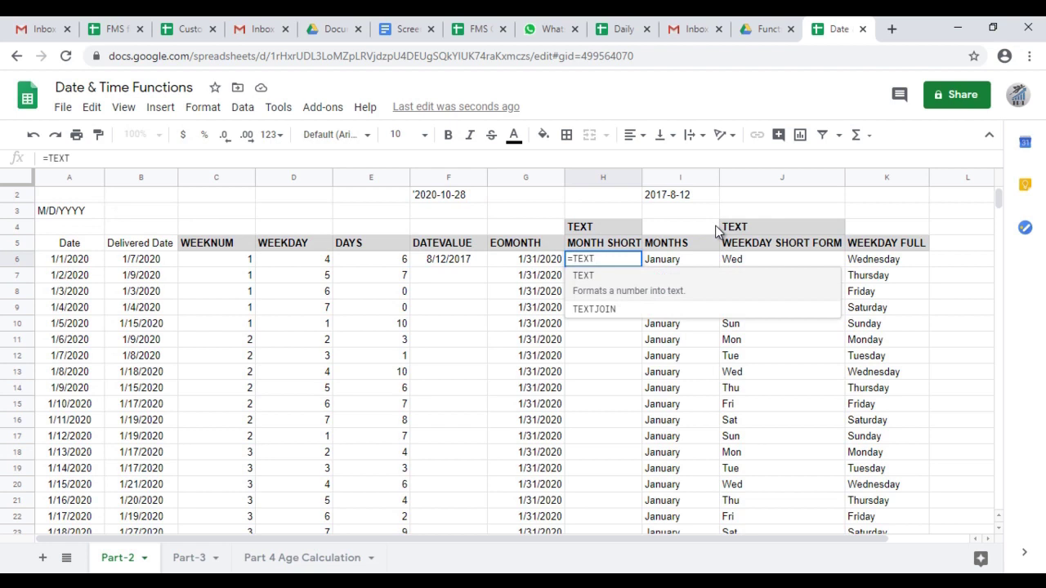
type("(")
key("Left")
key("Left")
key("Left")
key("Left")
key("Left")
key("Left")
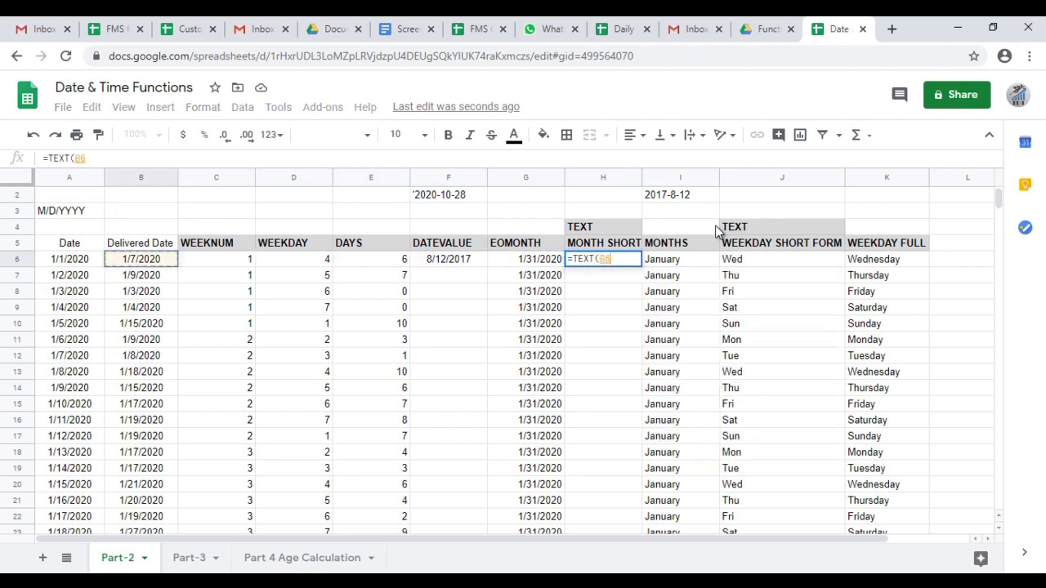
key("Left")
type(",")
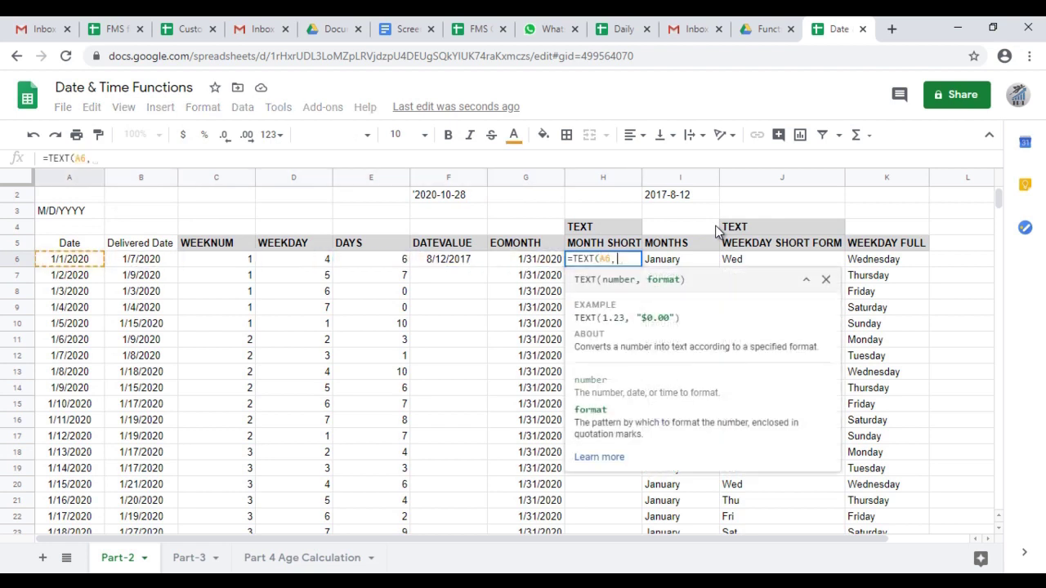
type("\"")
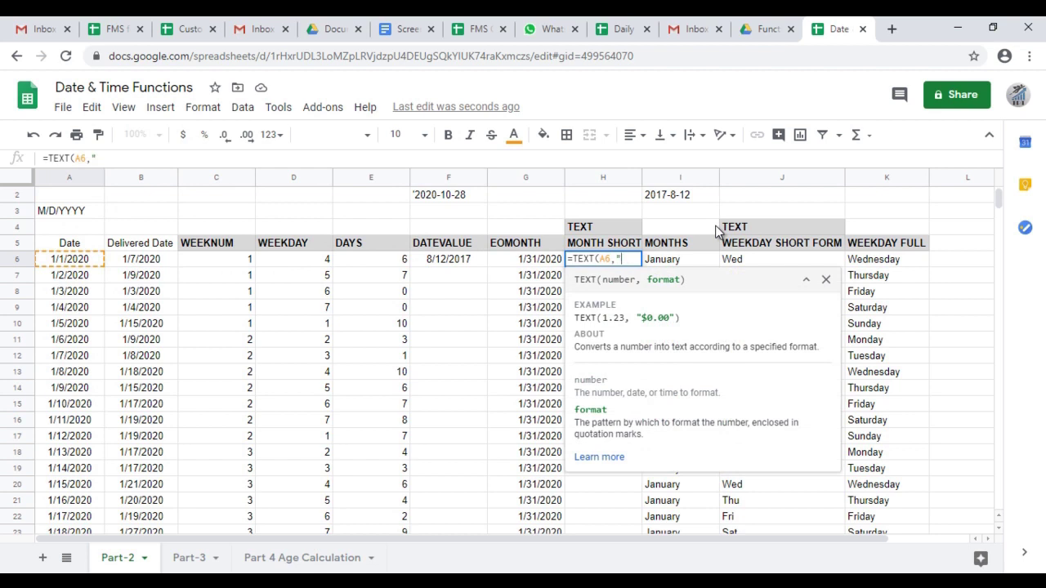
type("M")
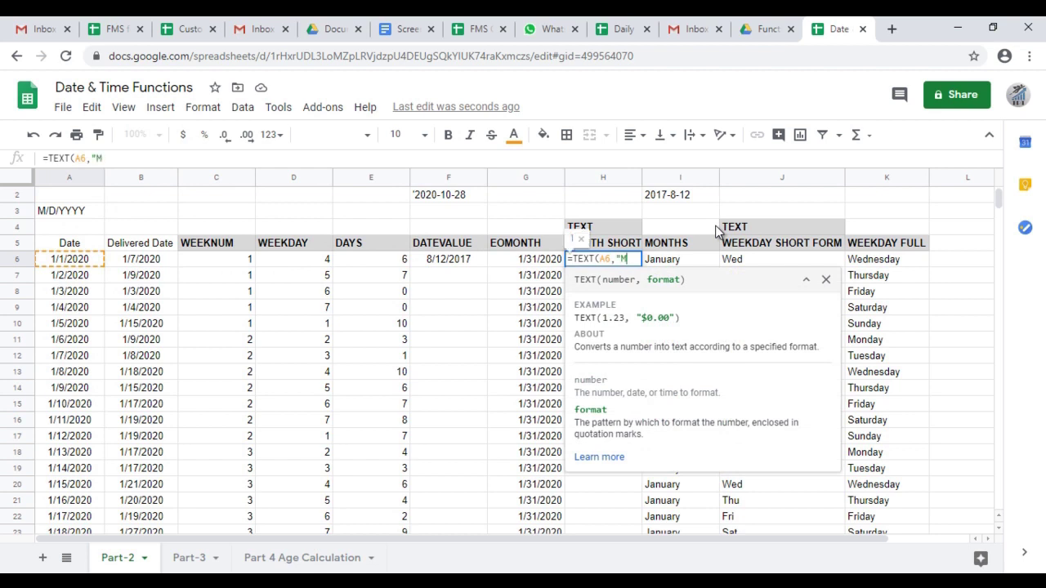
type("MM\")")
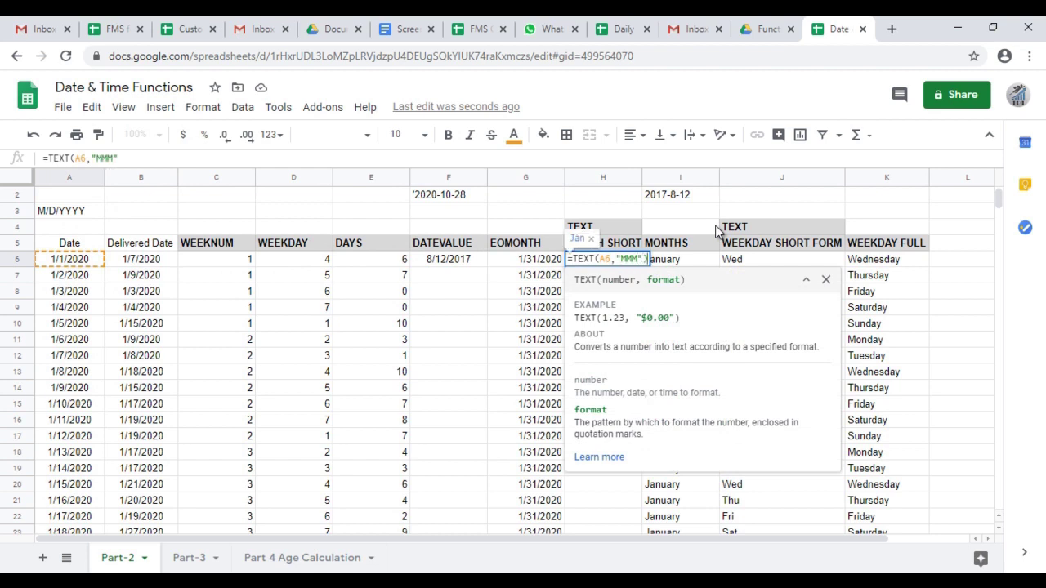
key("Return")
key("Up")
Fill the short-month formula down H6:H371 and autofit column H to the MONTH SHORT FORM header
key("Left")
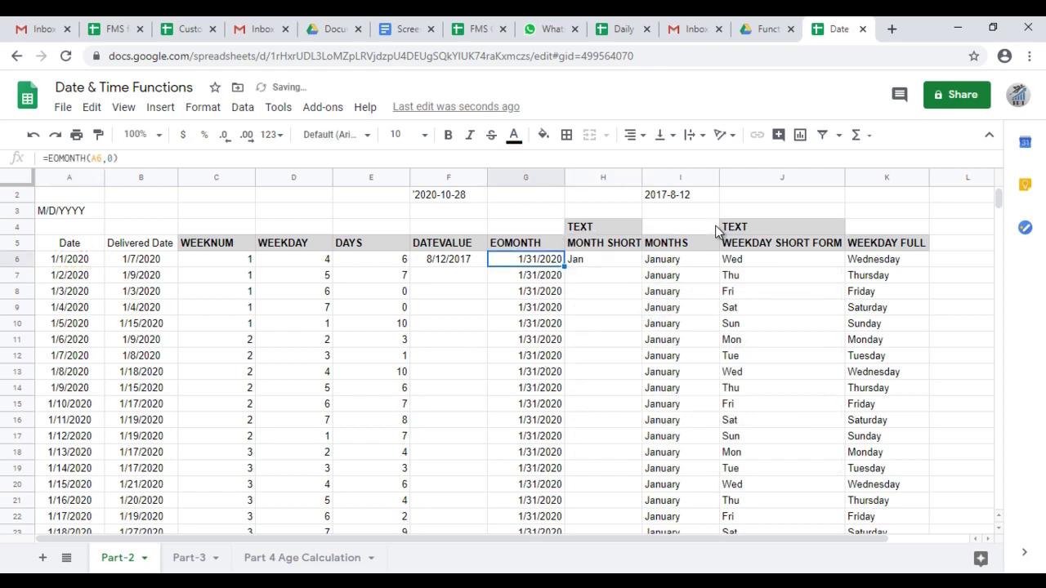
key("Right")
key("Right")
key("Left")
key("ctrl+Down")
key("ctrl+shift+Up")
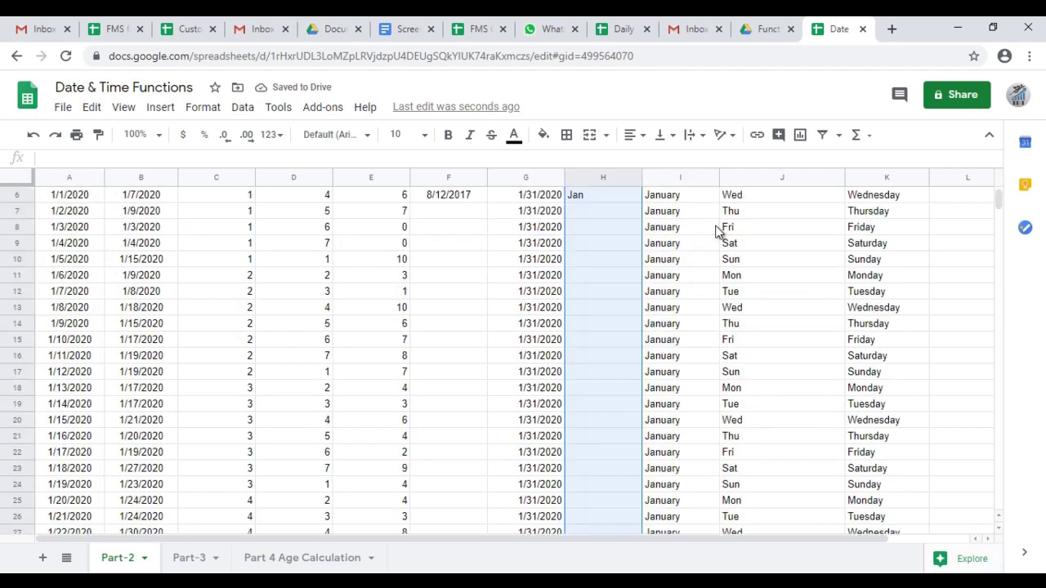
key("ctrl+d")
key("Down")
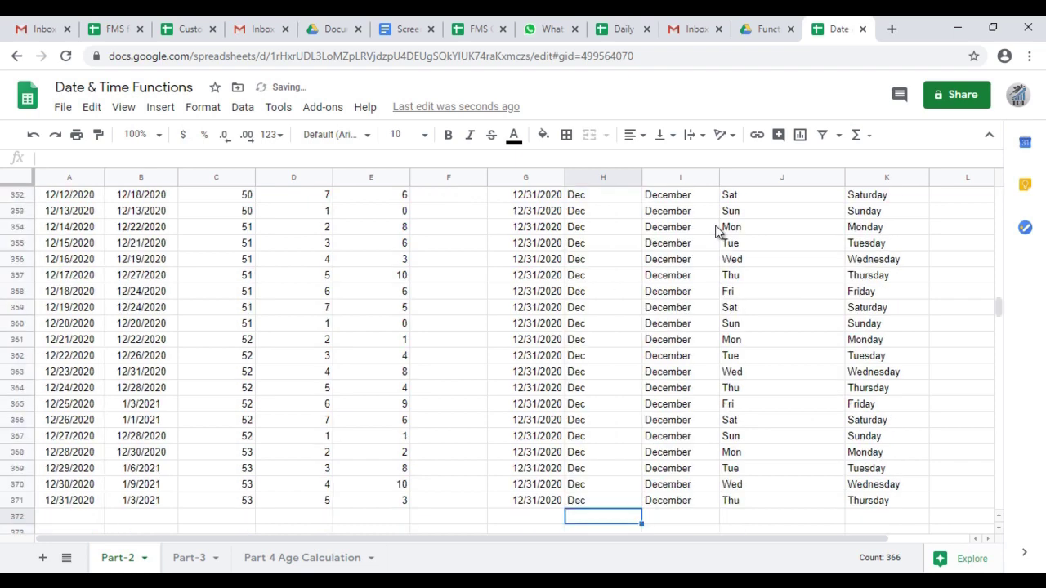
key("ctrl+Up")
key("ctrl+Up")
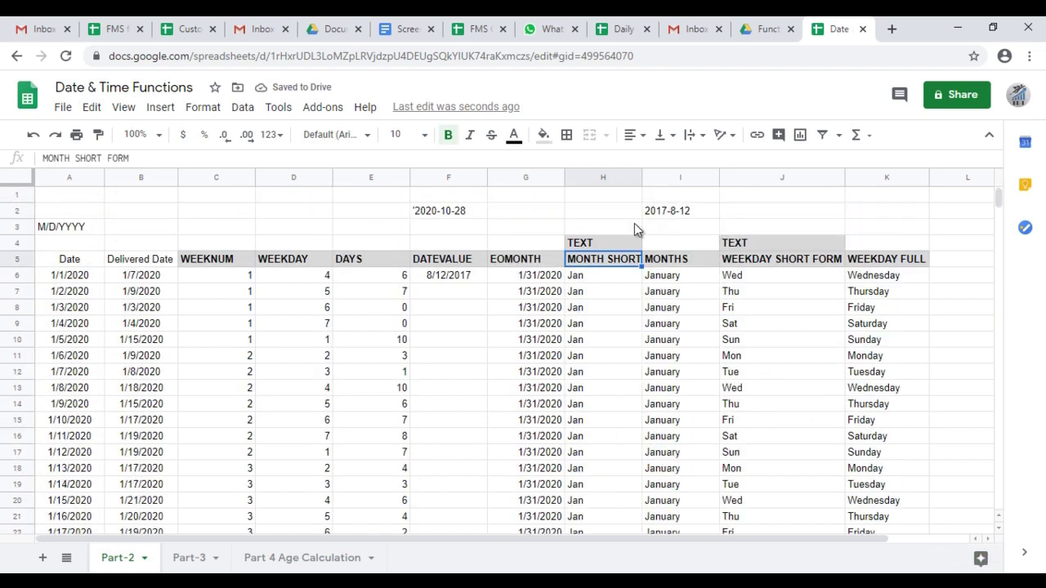
double_click(642, 166)
left_click(891, 227)
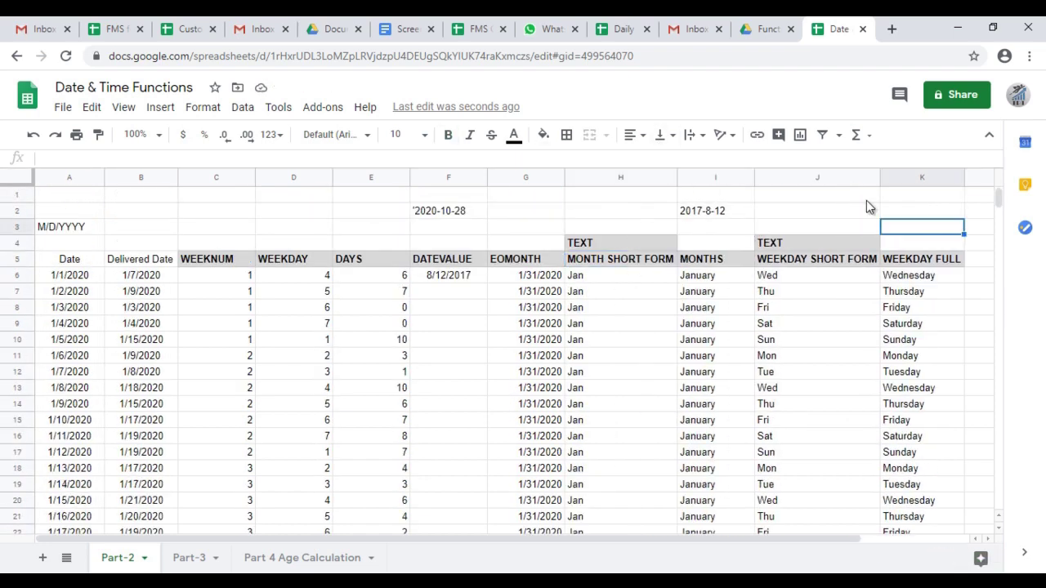